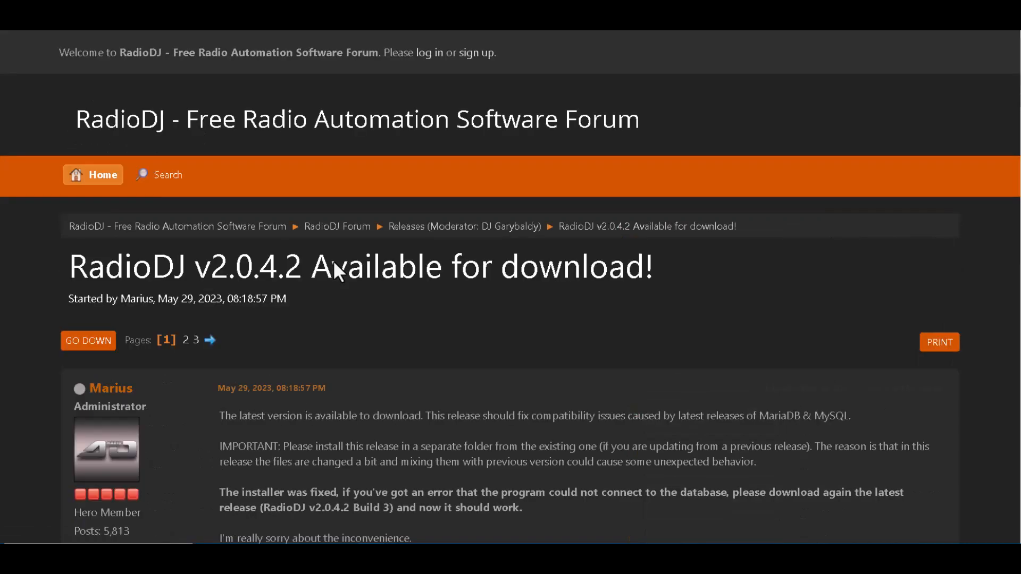
Go back from the RadioDJ v2.0.4.2 release post through the forum to the RadioDJ Downloads page
scroll(336, 269, down, 4)
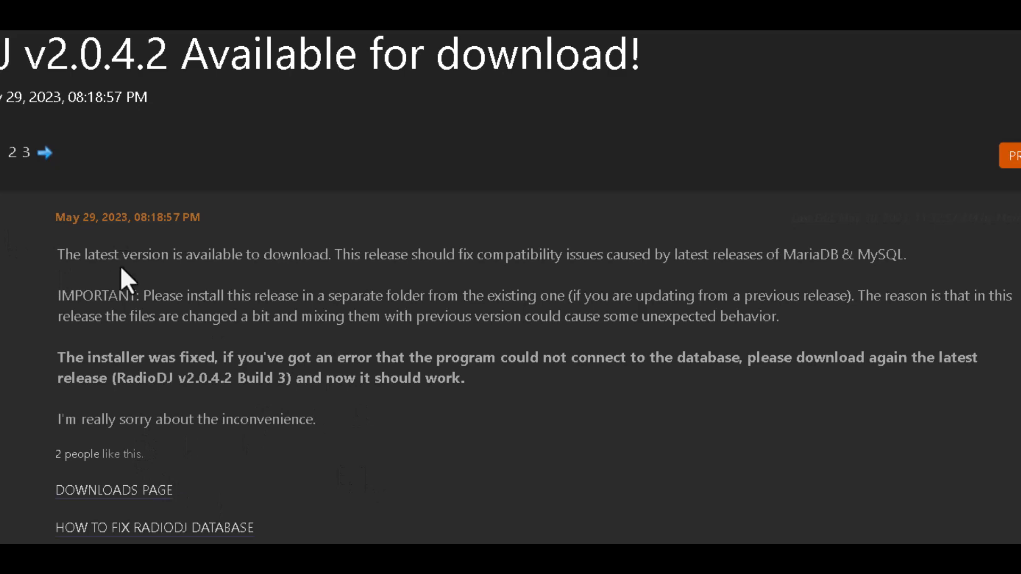
click(17, 16)
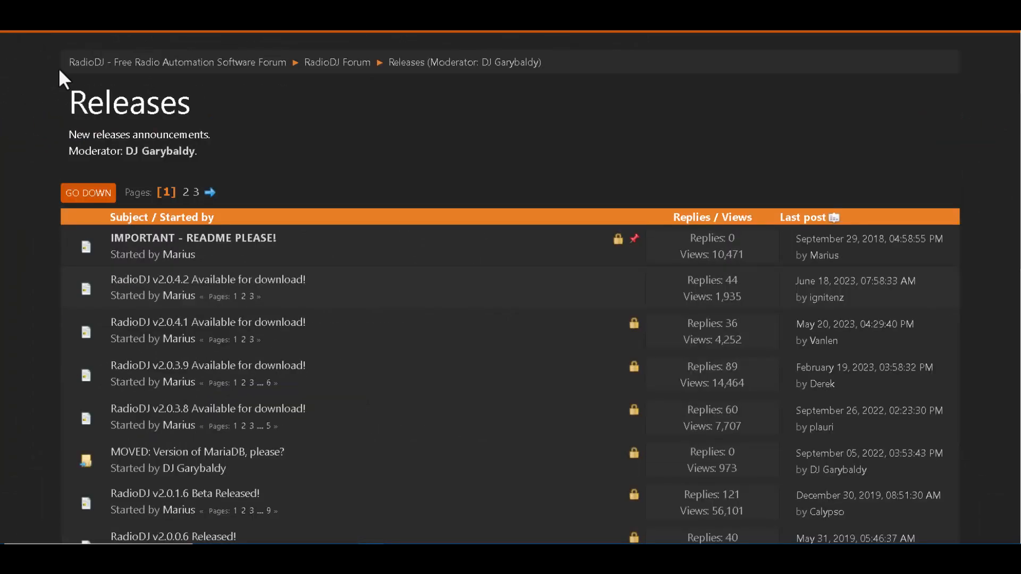
click(17, 16)
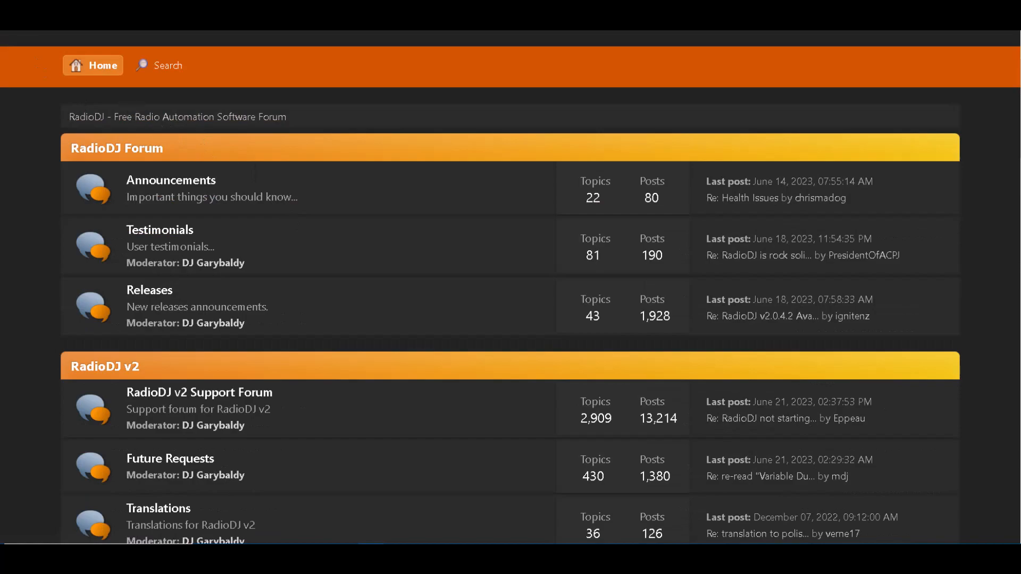
key(alt+Left)
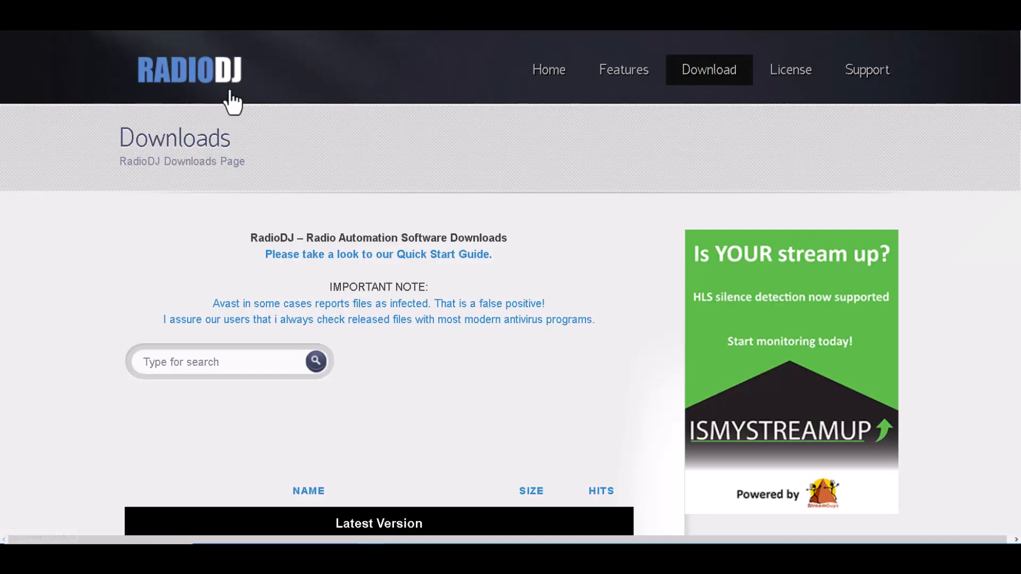
Start downloading RadioDJ v2.0.4.2 Build 3 from the Latest Version list
scroll(403, 207, down, 4)
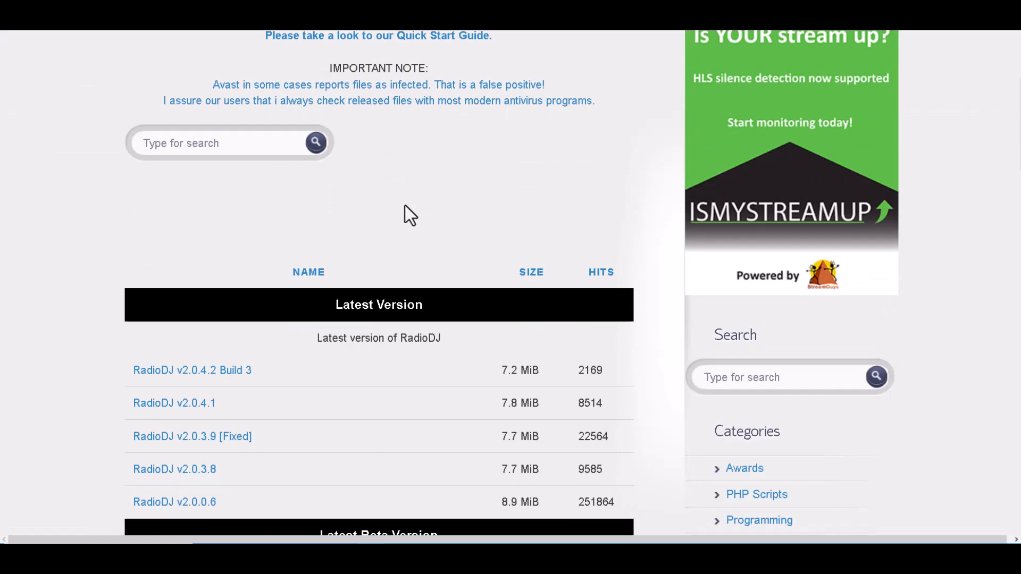
scroll(406, 202, down, 3)
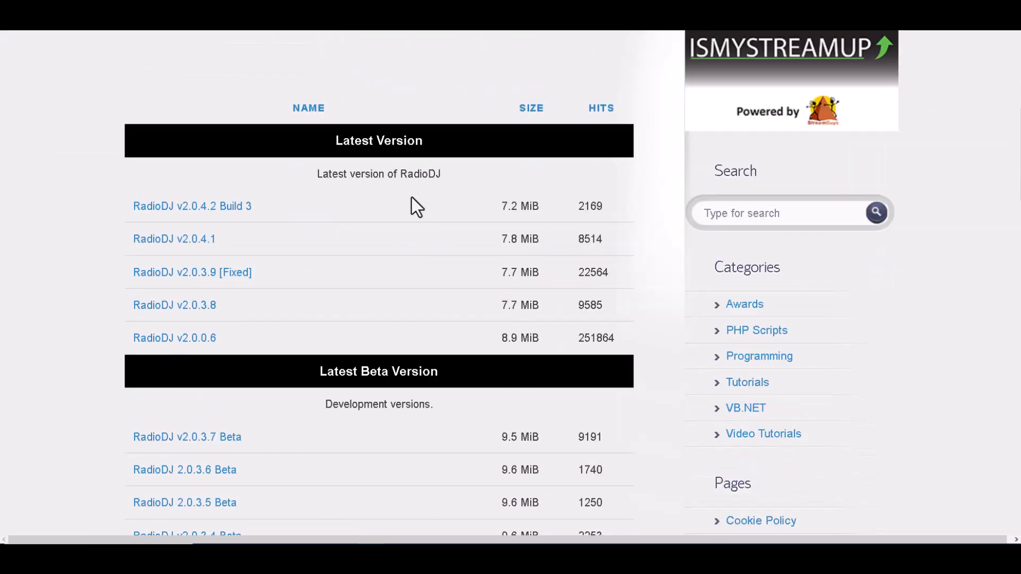
click(224, 211)
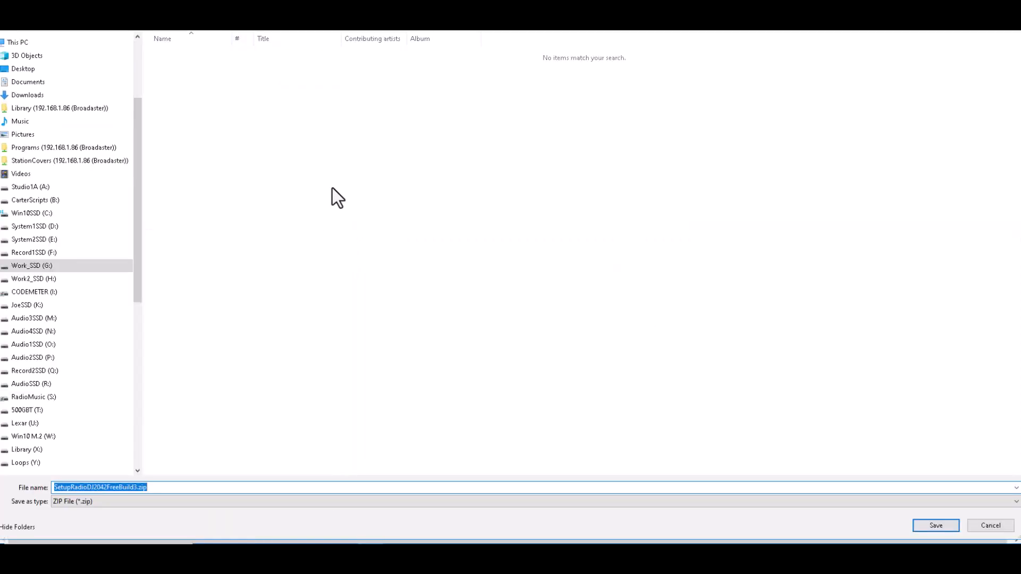
Save SetupRadioDJ2042FreeBuild3.zip in the Downloads folder of the Programs network share
click(64, 149)
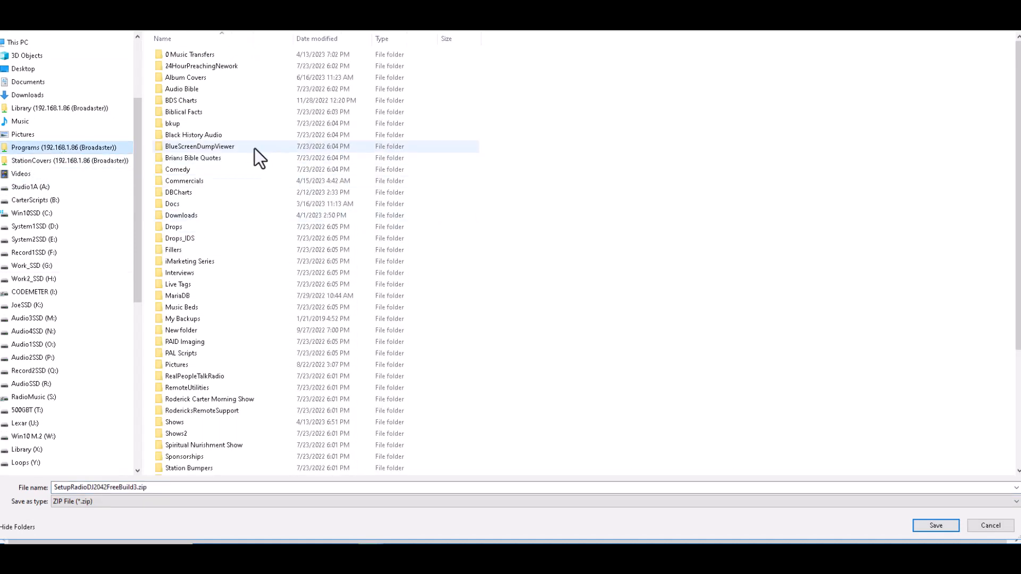
scroll(245, 151, down, 2)
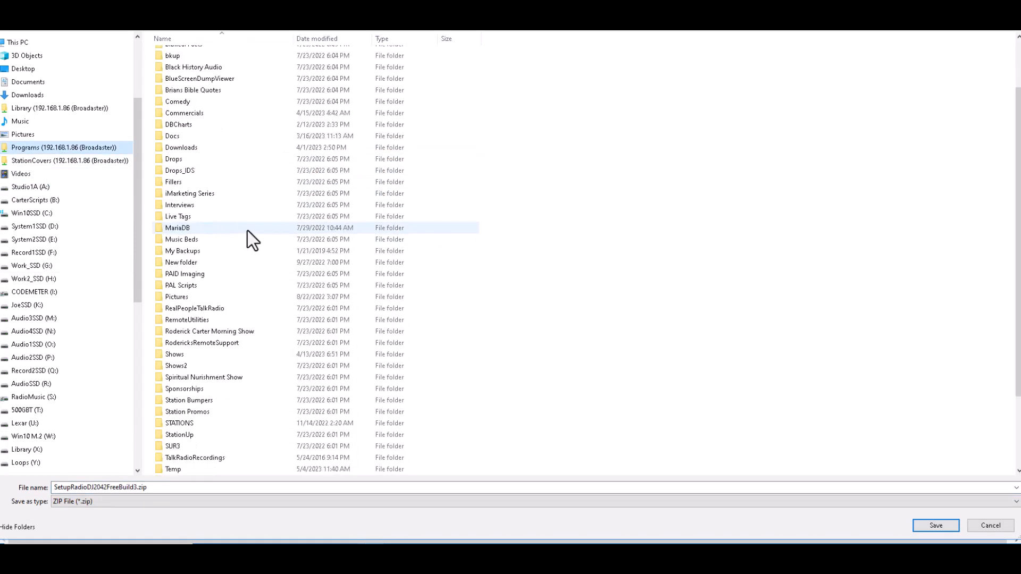
scroll(247, 231, down, 3)
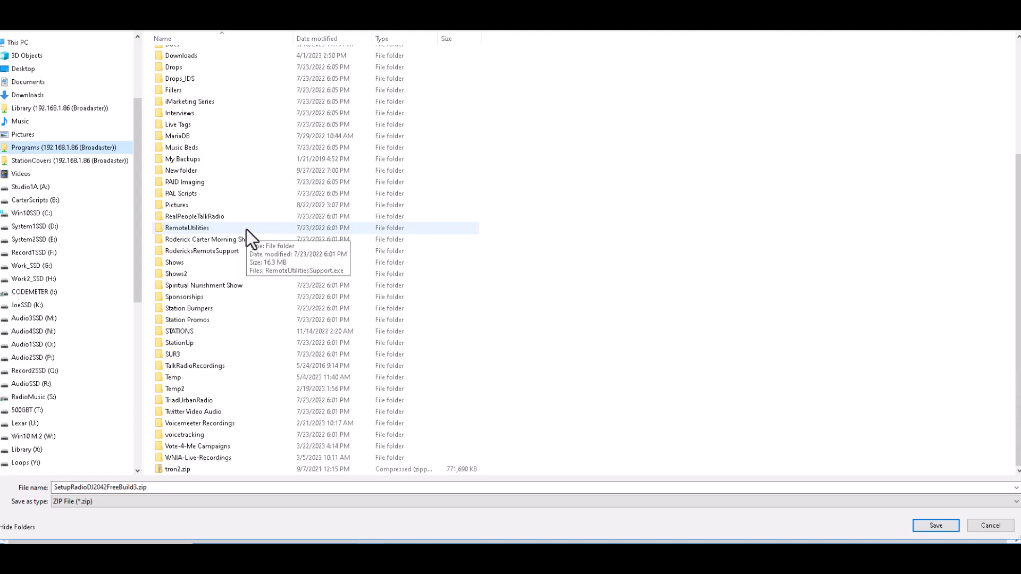
scroll(239, 226, up, 5)
double_click(190, 218)
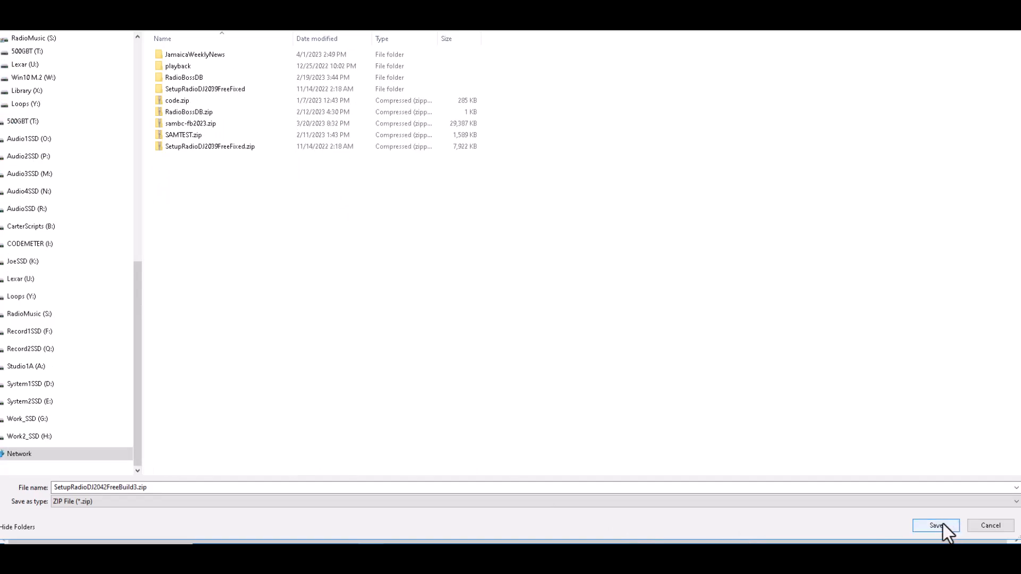
click(930, 525)
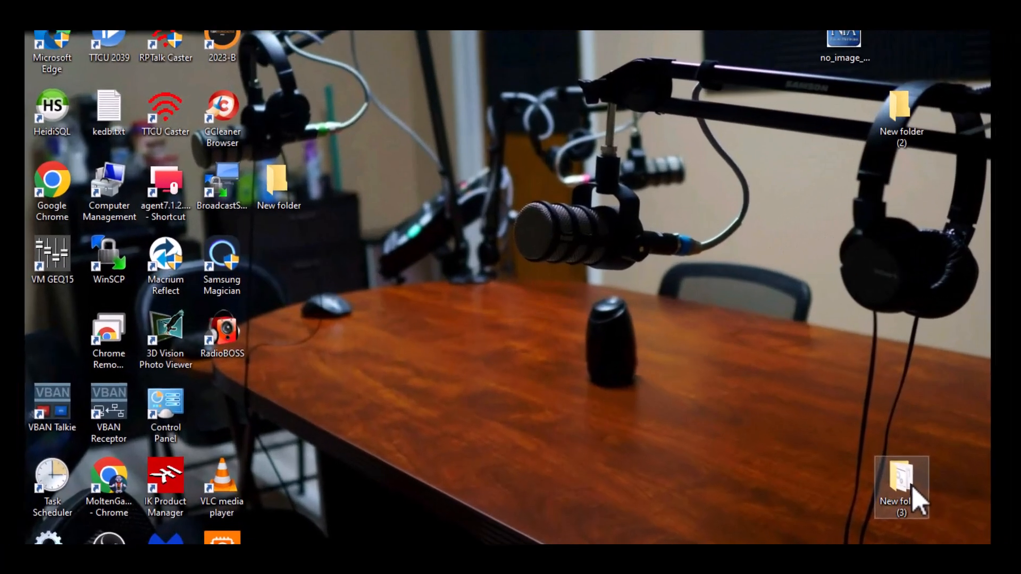
On the broadcast computer, open the Downloads folder on the Programs F (F:) drive
double_click(810, 435)
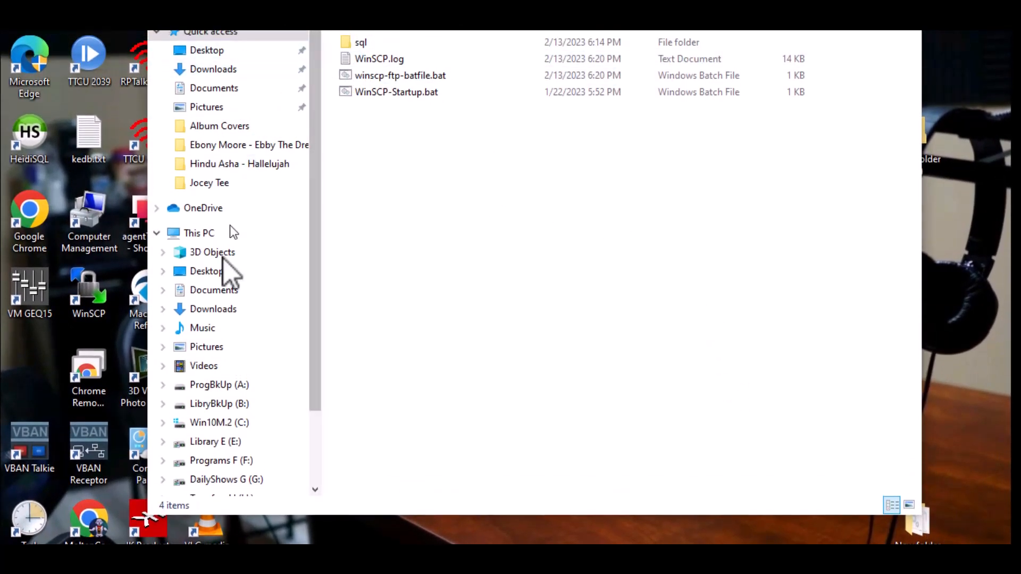
scroll(280, 363, down, 1)
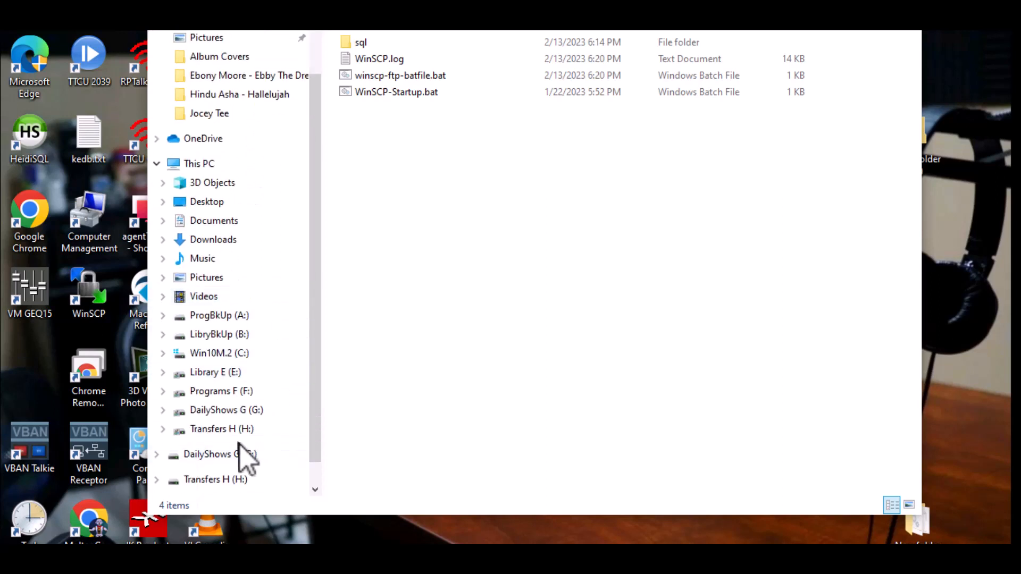
click(246, 393)
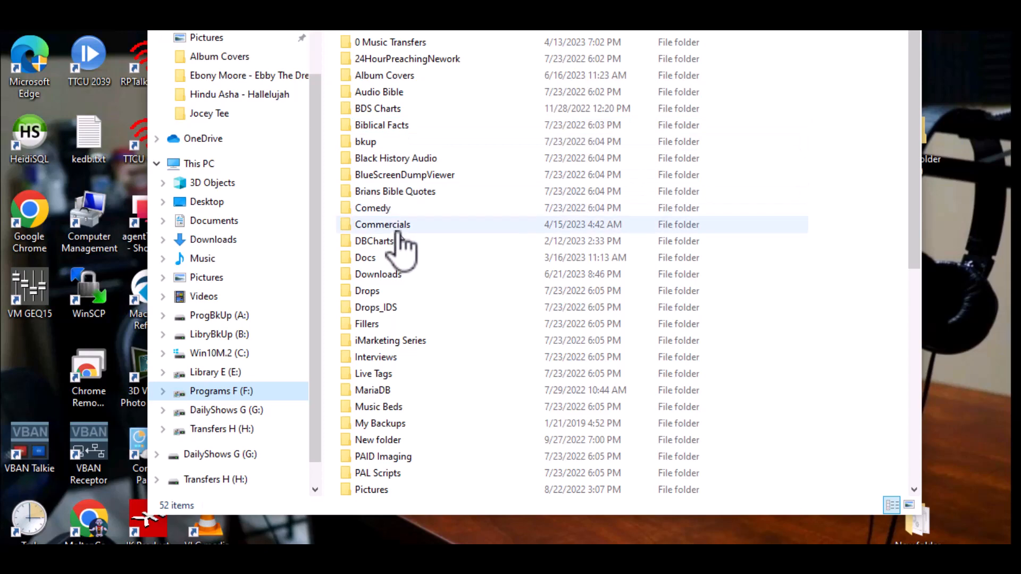
double_click(396, 276)
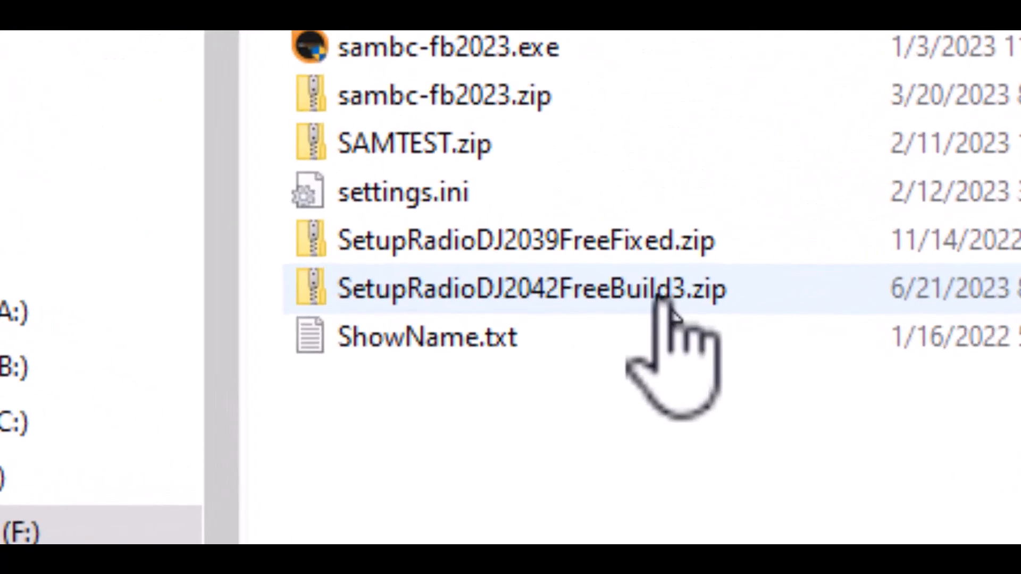
Extract SetupRadioDJ2042FreeBuild3.zip to F:\Downloads\SetupRadioDJ2042FreeBuild3 and open the extracted folder
right_click(662, 297)
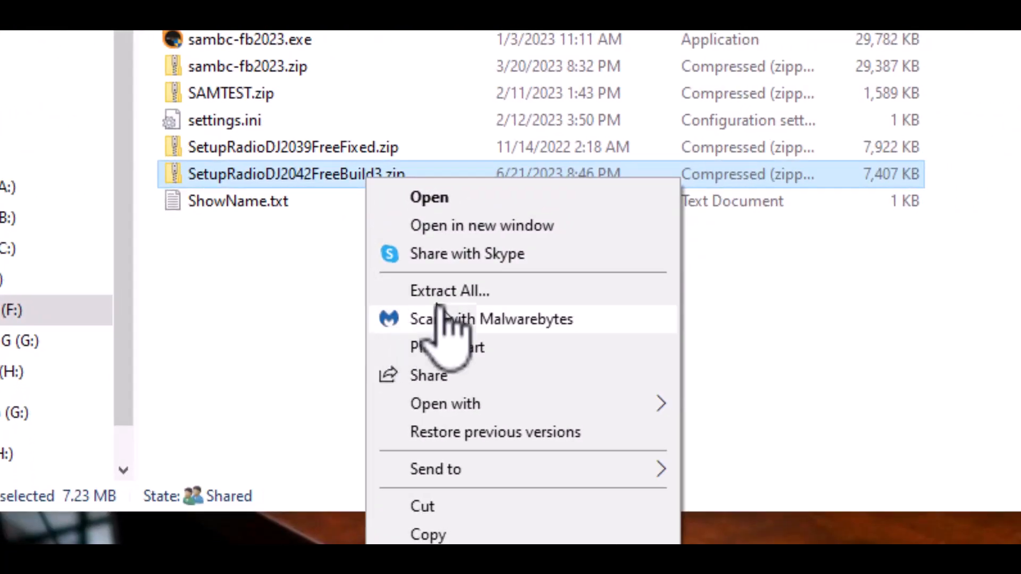
click(440, 302)
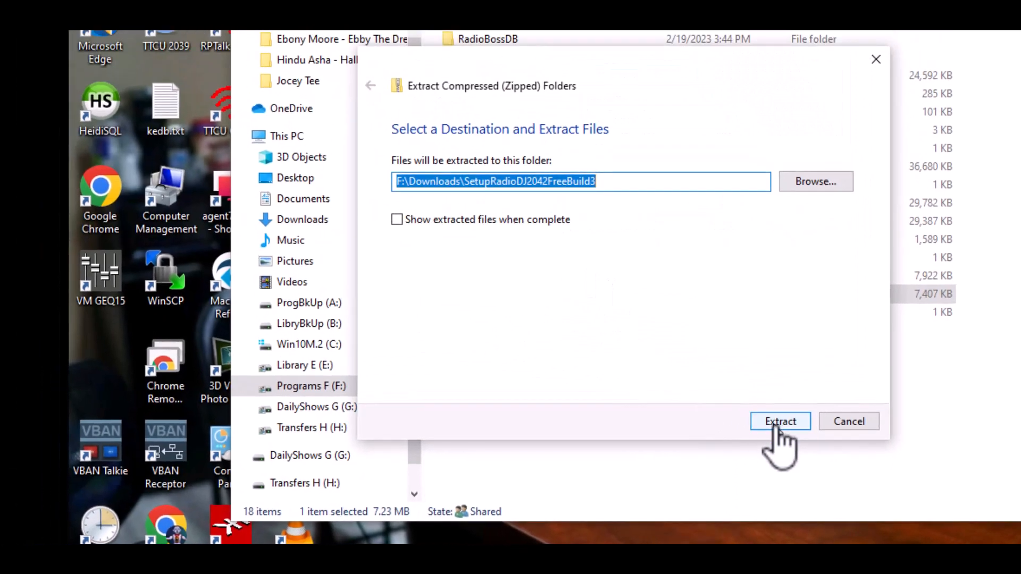
click(777, 421)
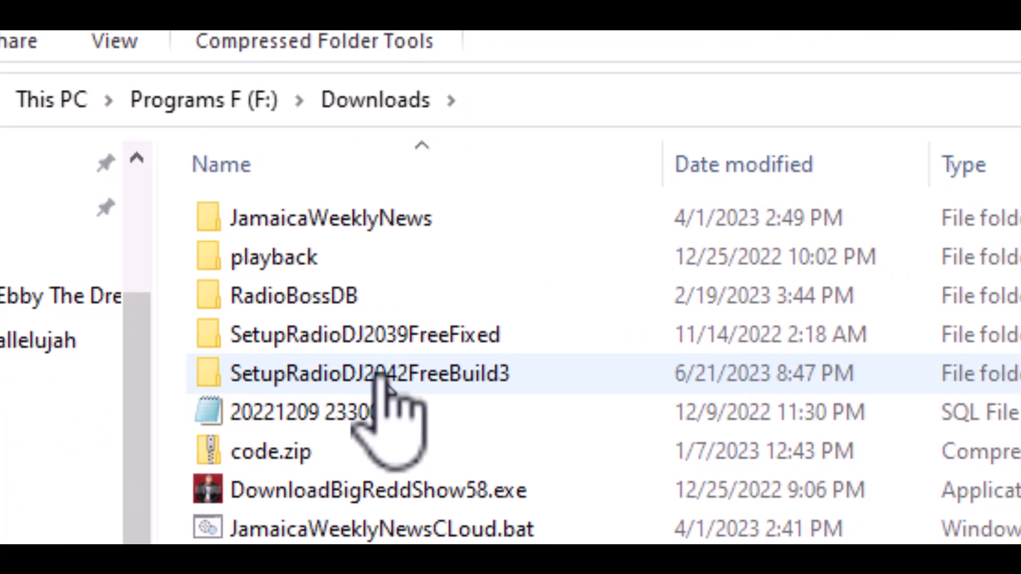
click(529, 75)
double_click(381, 375)
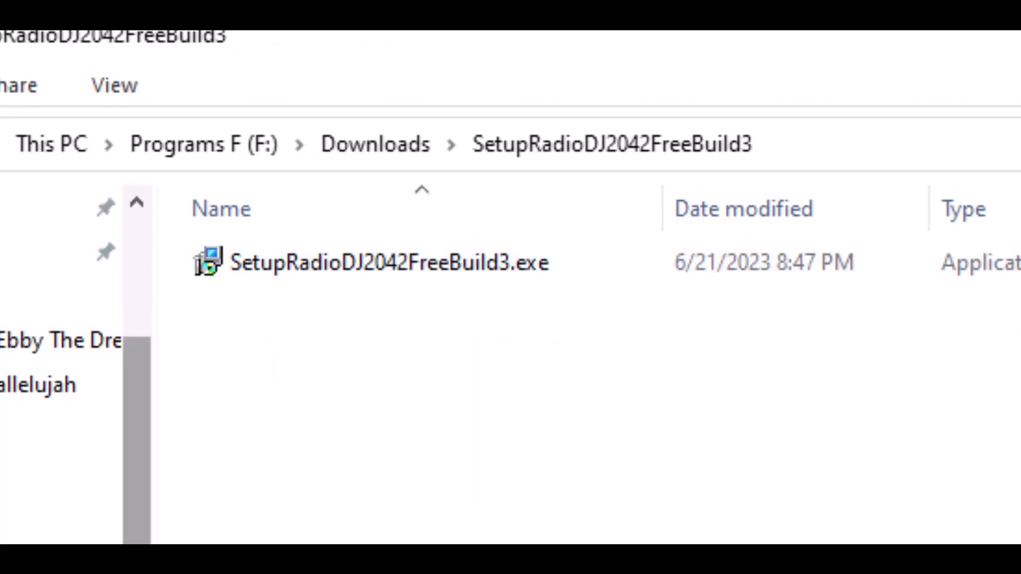
Look through the STATIONS folder on the Win10M.2 (C:) drive and return to the extracted setup folder
click(228, 525)
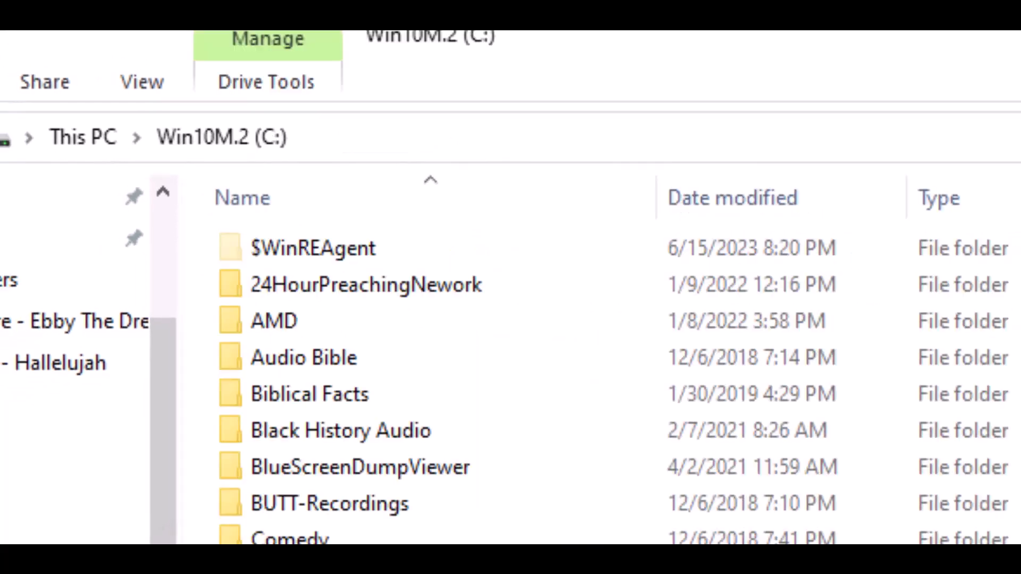
scroll(508, 470, down, 10)
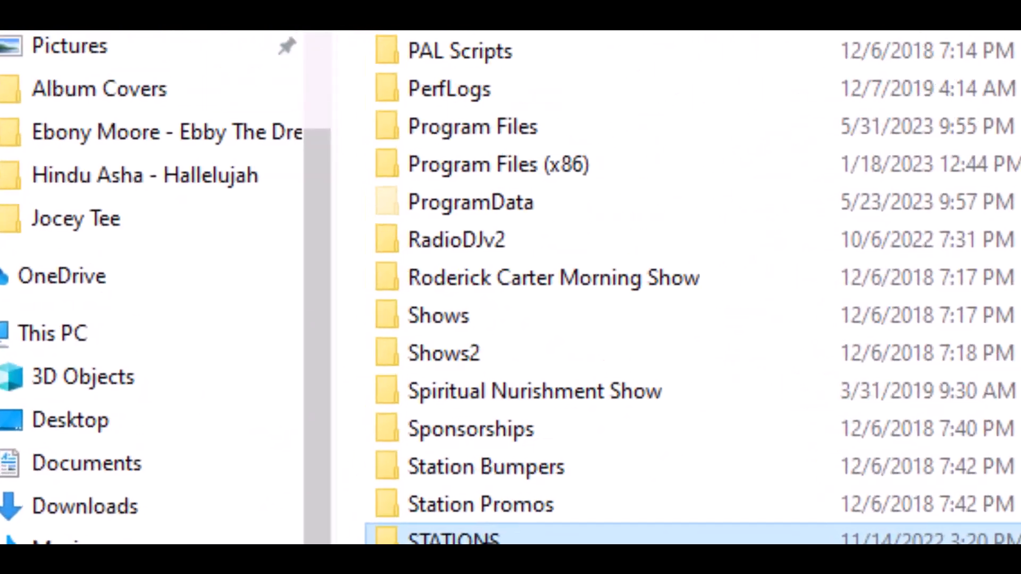
double_click(449, 385)
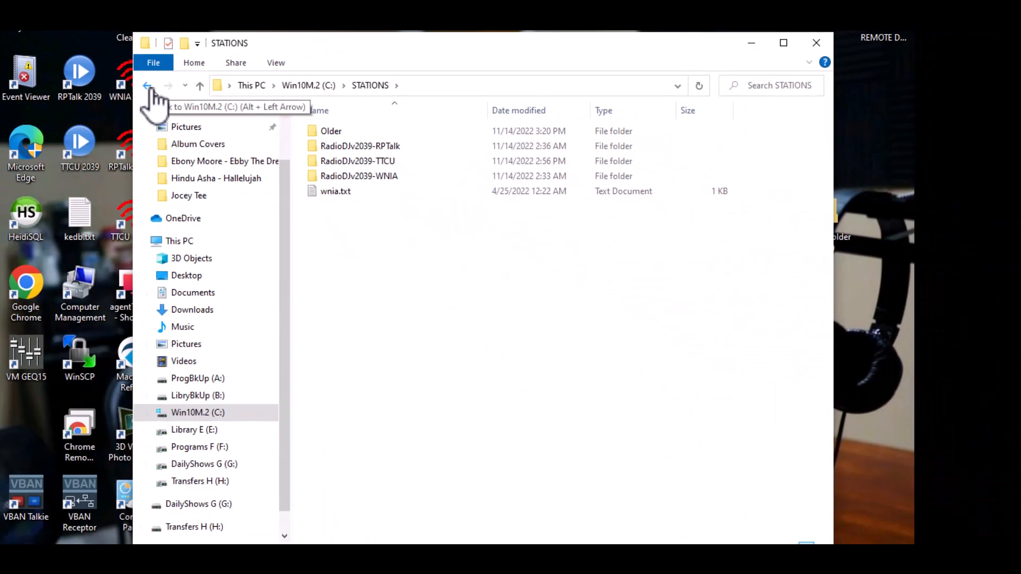
click(85, 108)
click(148, 87)
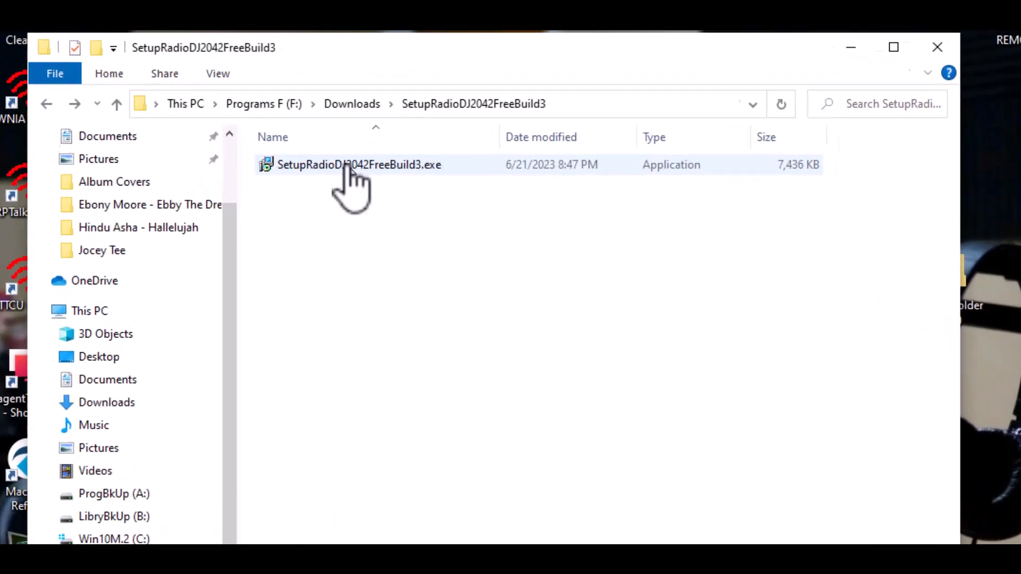
Run SetupRadioDJ2042FreeBuild3.exe as administrator, allowing it past SmartScreen and User Account Control
right_click(310, 162)
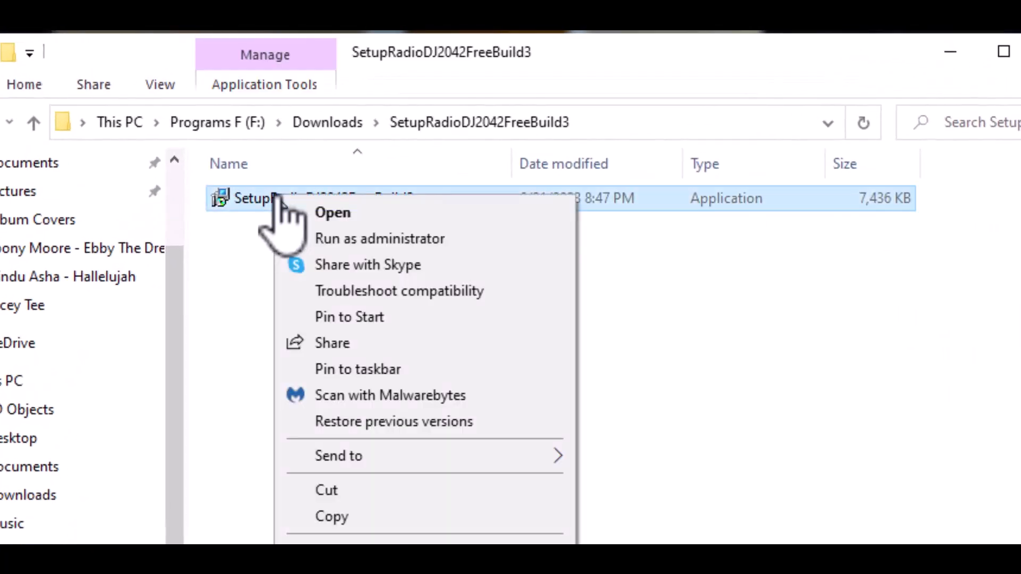
click(372, 239)
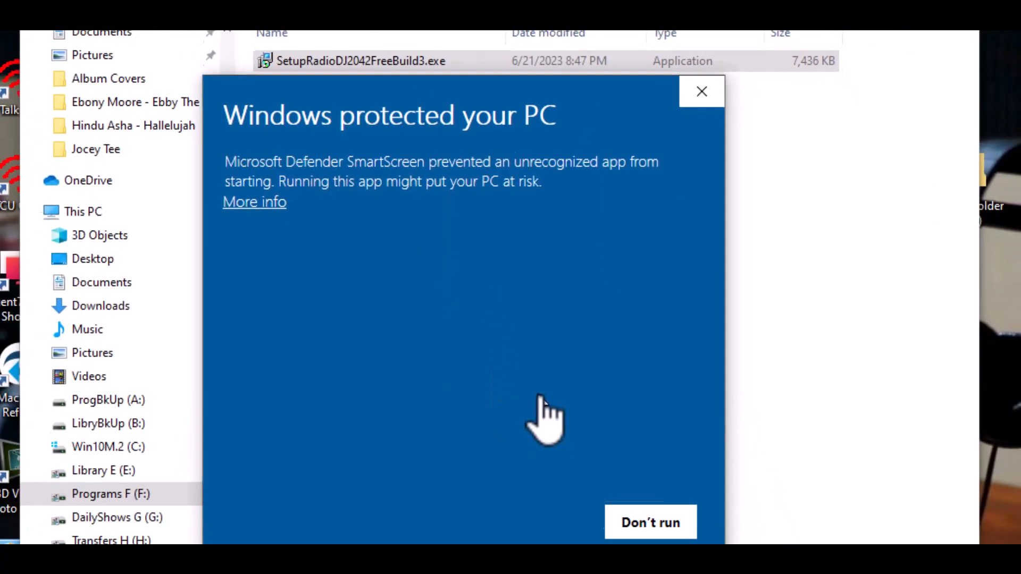
click(247, 203)
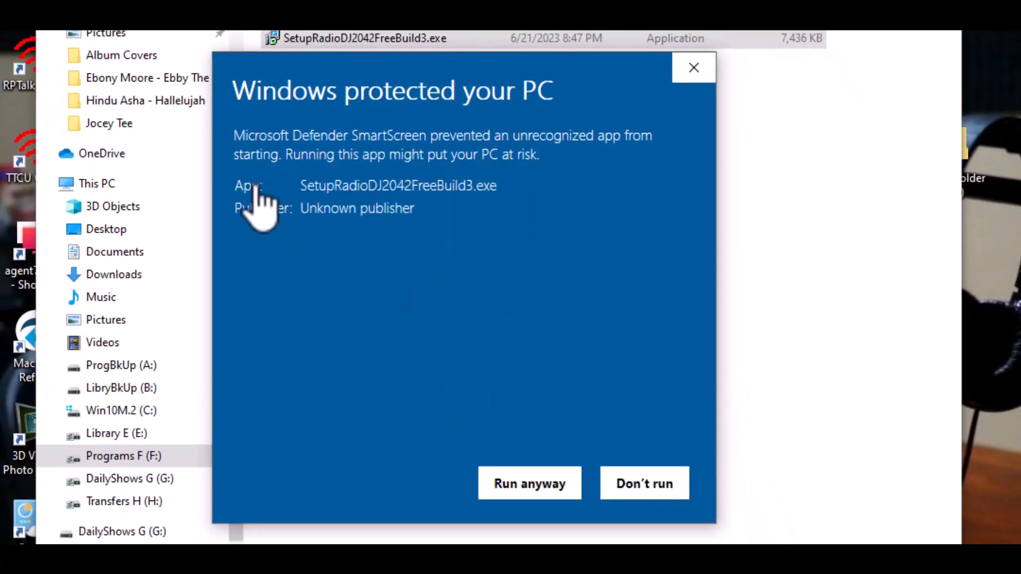
click(534, 487)
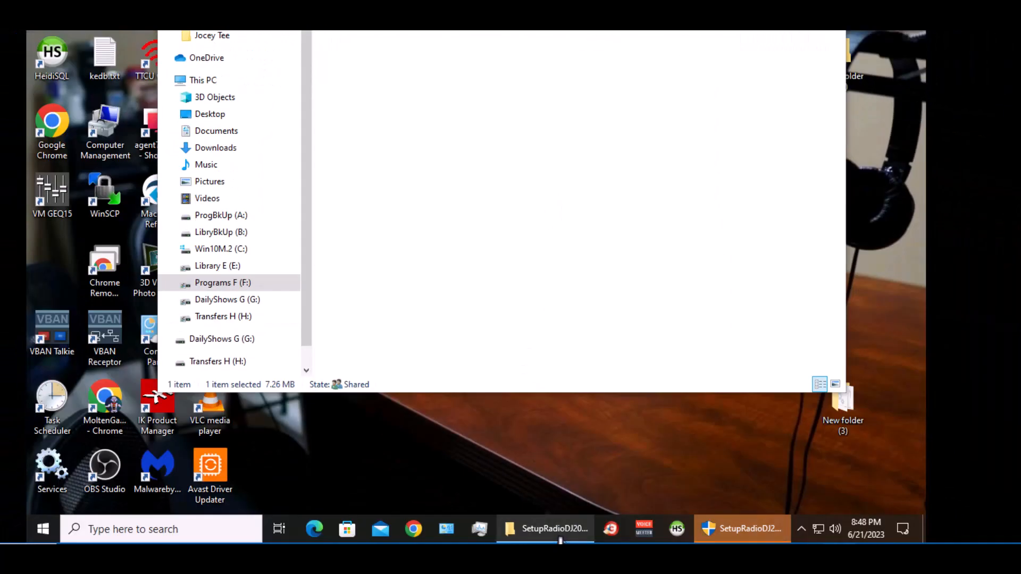
mouse_move(741, 532)
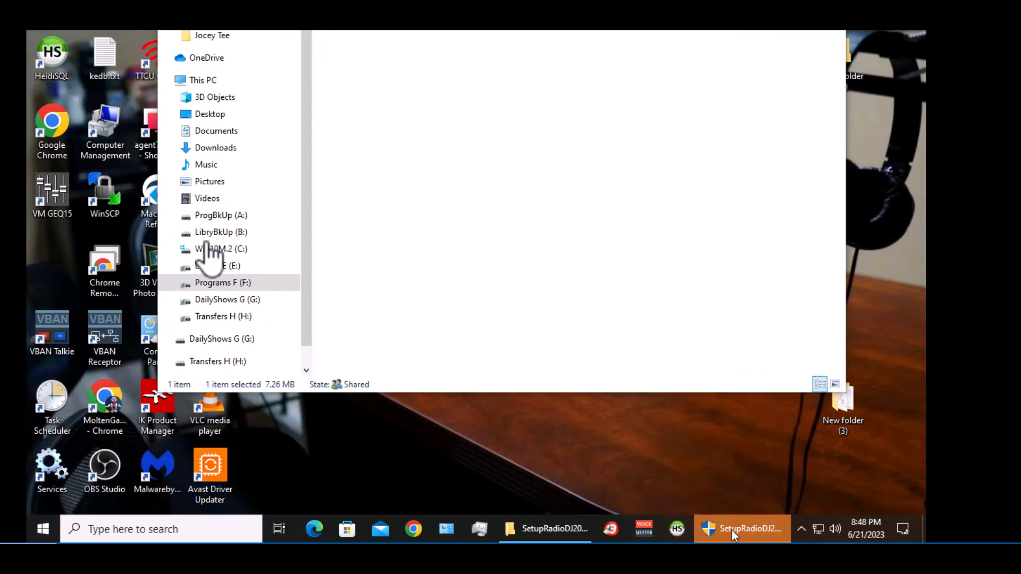
click(733, 531)
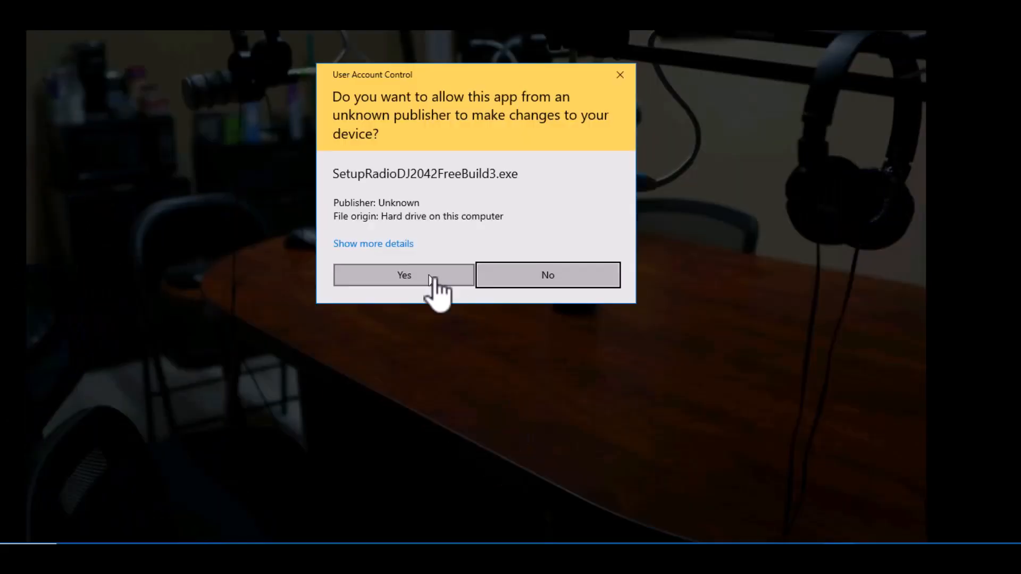
click(404, 276)
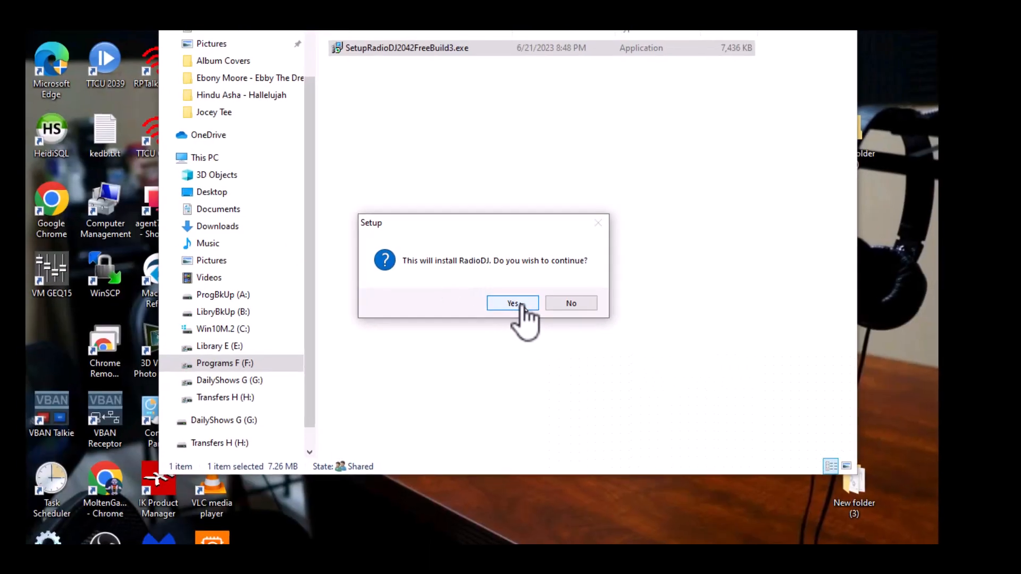
Agree to install RadioDJ, accept the license agreement and advance the setup to the destination location
click(515, 302)
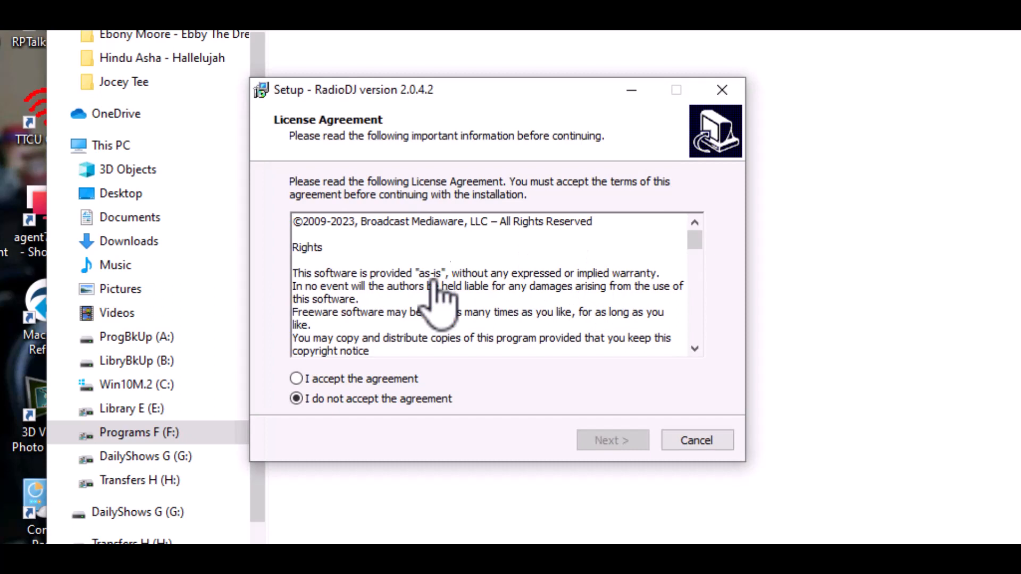
click(297, 379)
click(622, 441)
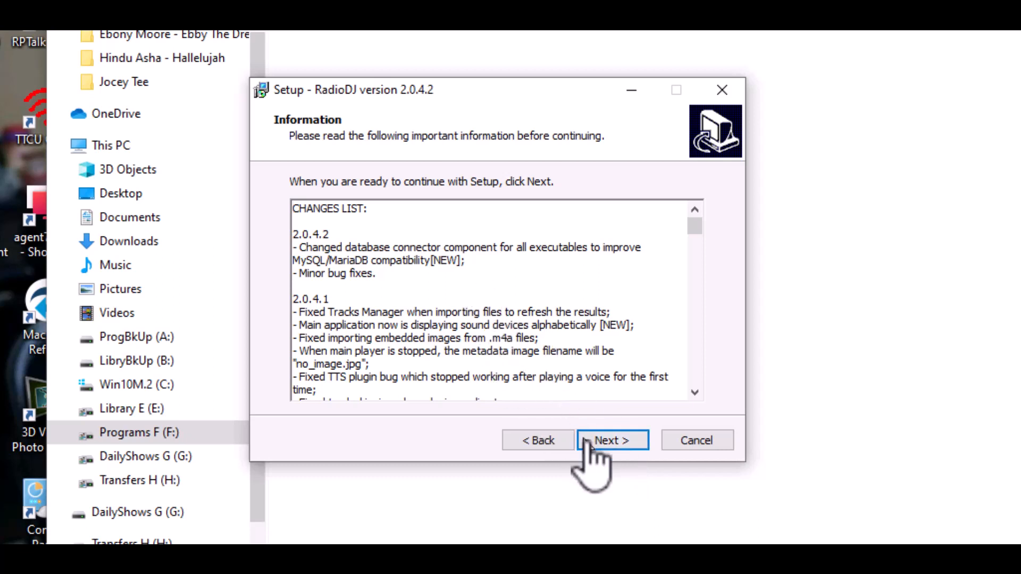
click(617, 448)
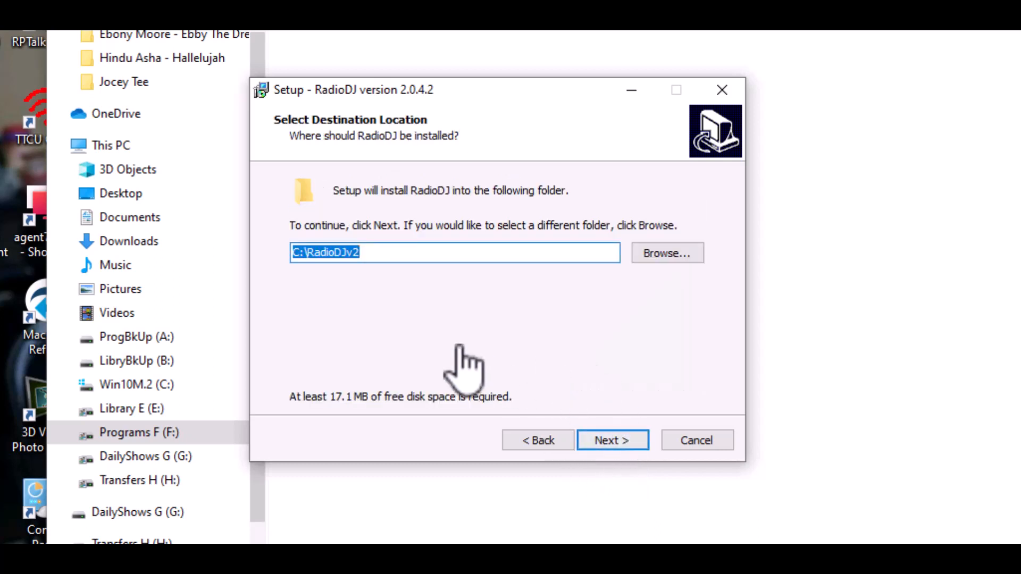
Select the STATIONS folder on the Win10M.2 (C:) drive as the parent location for the RadioDJ installation
click(668, 254)
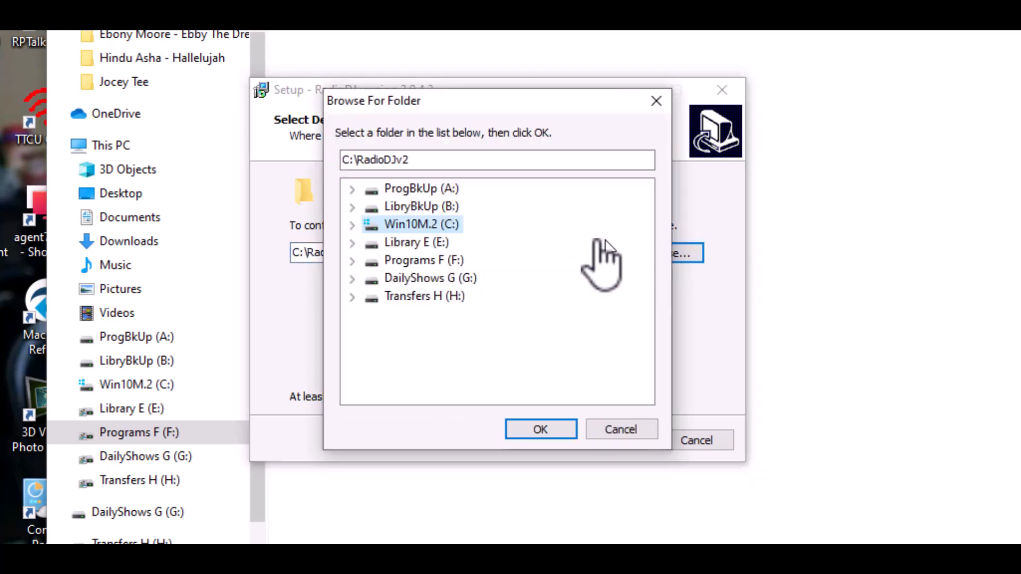
click(352, 225)
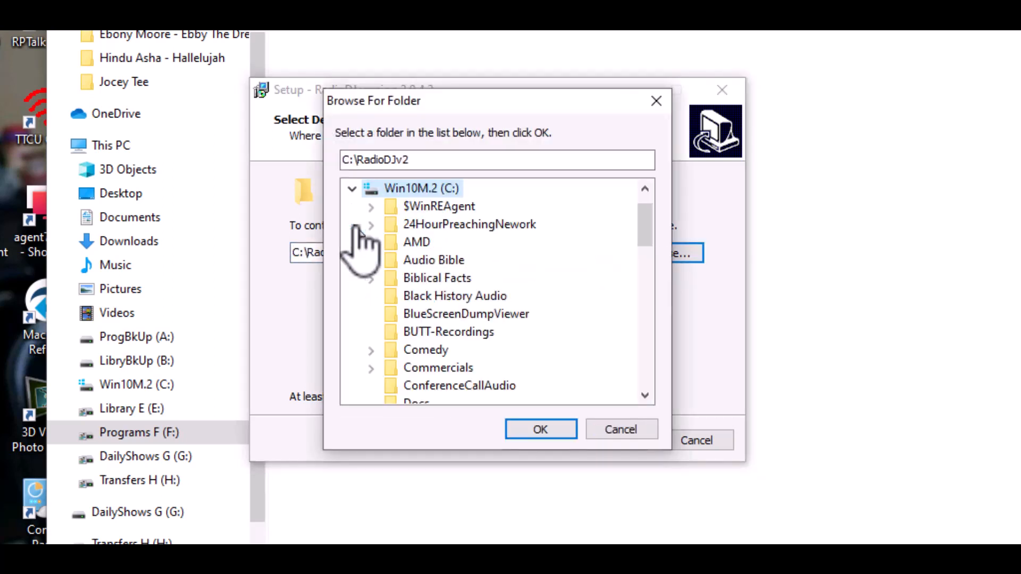
scroll(526, 316, down, 7)
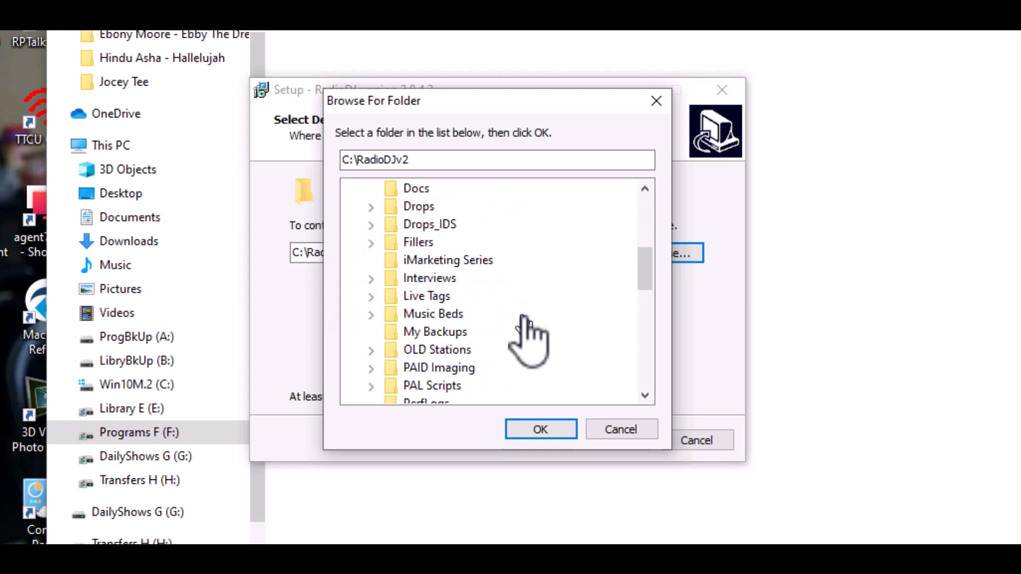
scroll(525, 316, down, 2)
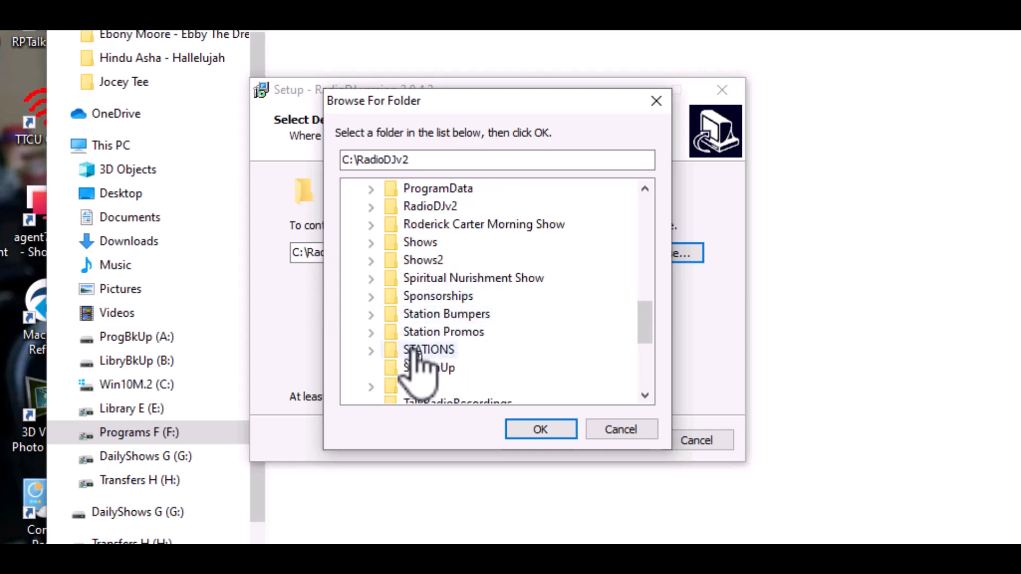
click(371, 350)
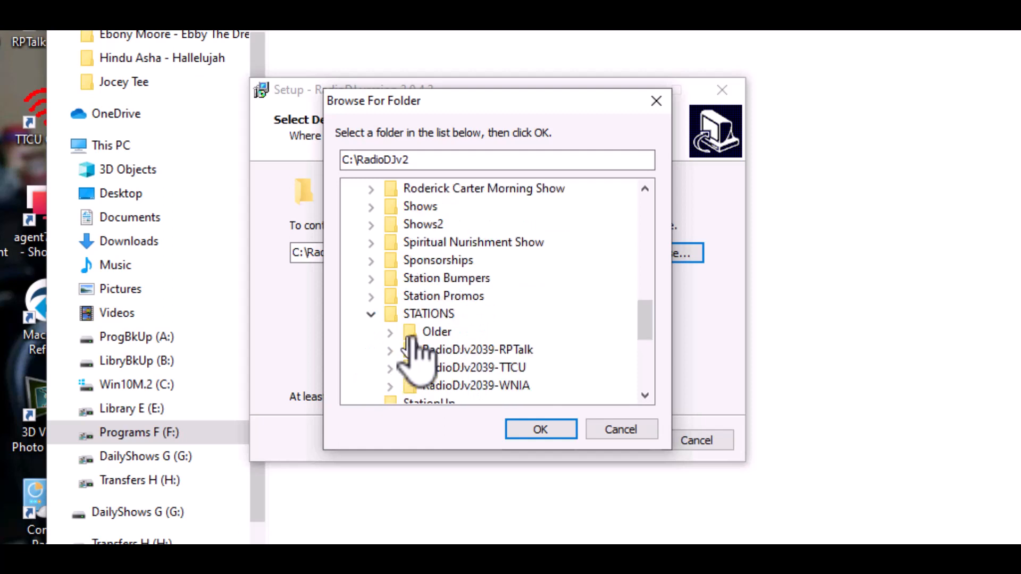
click(442, 313)
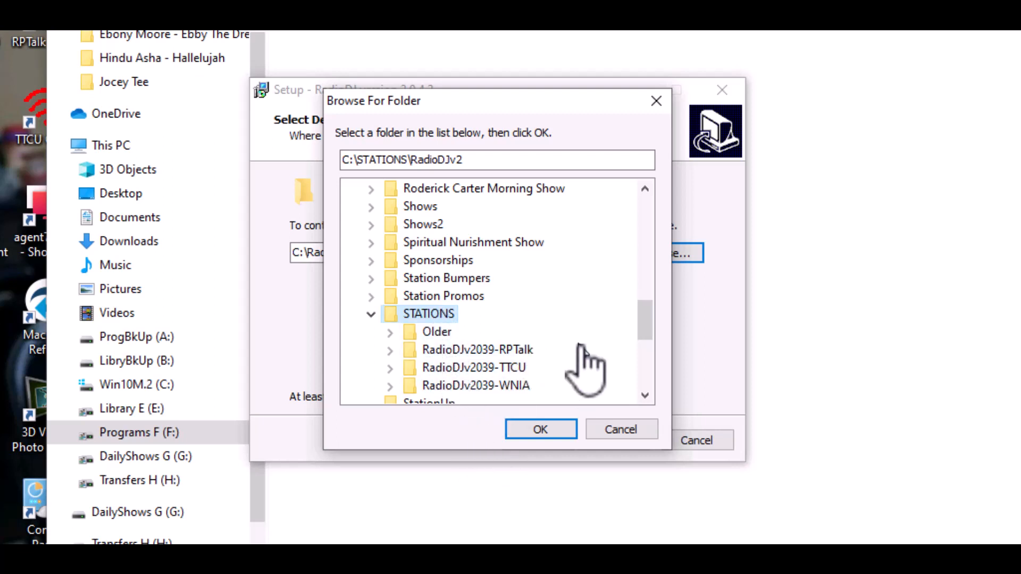
click(537, 429)
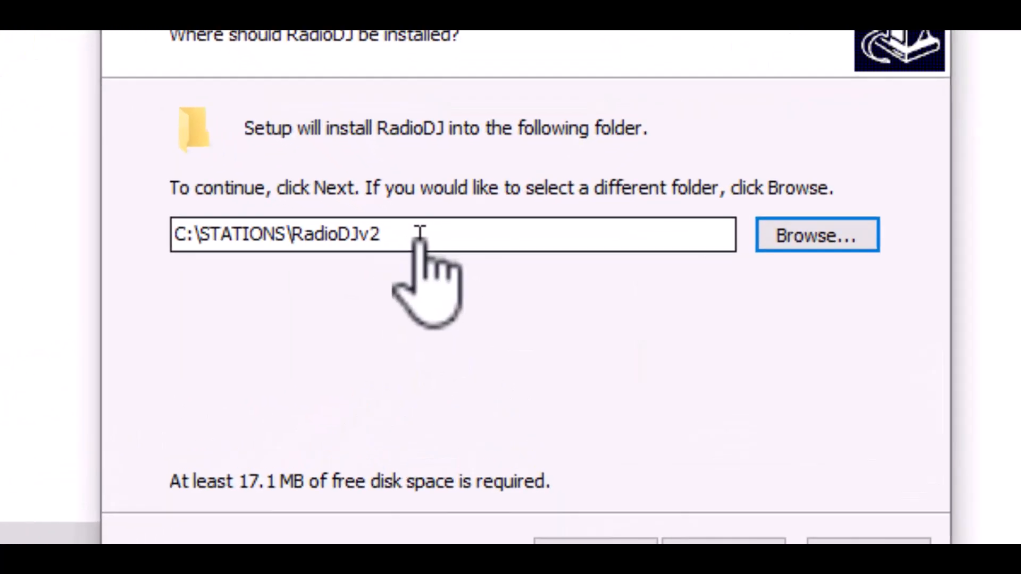
Set the destination to C:\STATIONS\RadioDJv2042-WNIA, agreeing to create the folder, and install RadioDJ, finishing with Start Database Setup enabled
click(436, 252)
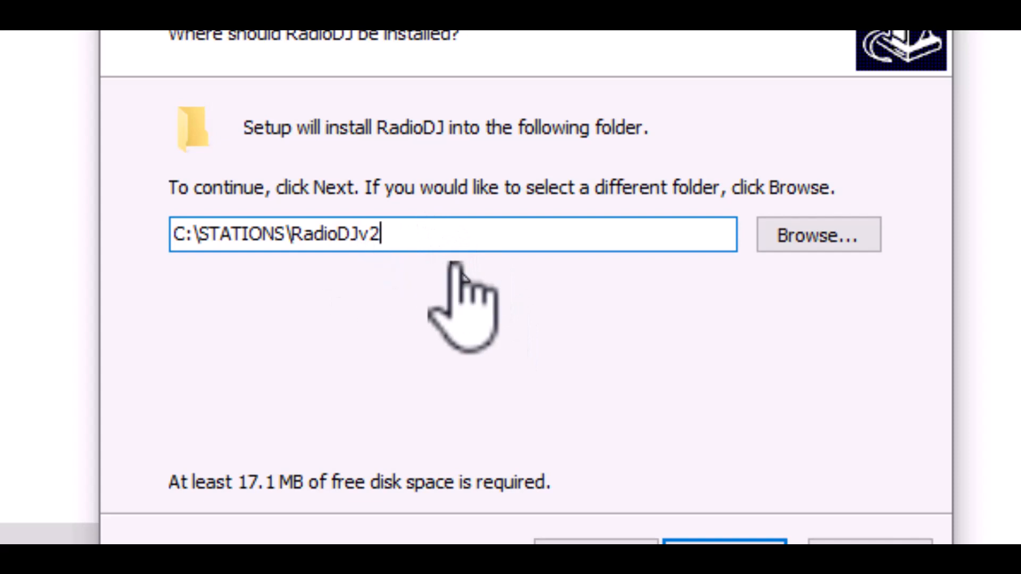
text(042-WNIA)
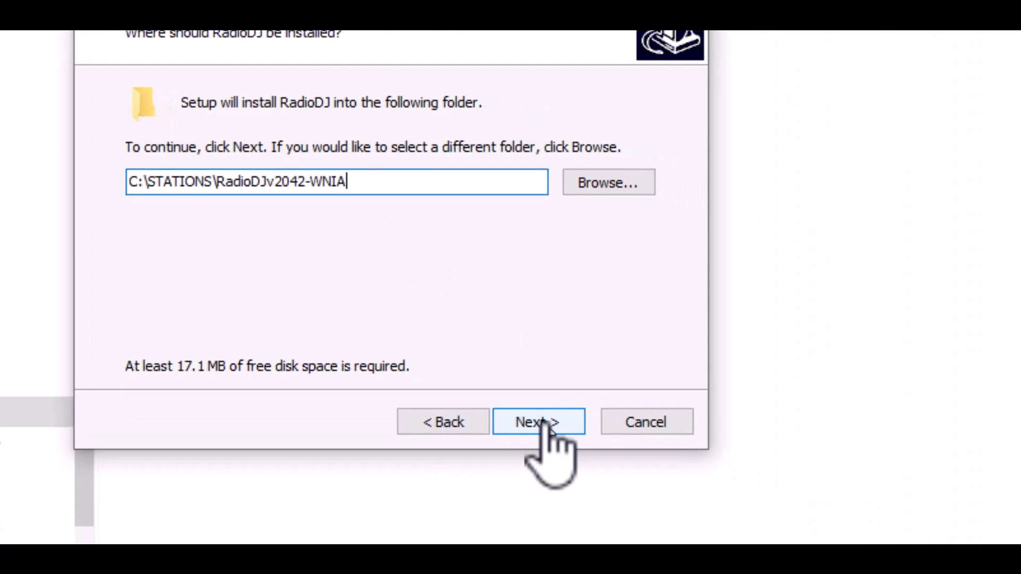
click(543, 423)
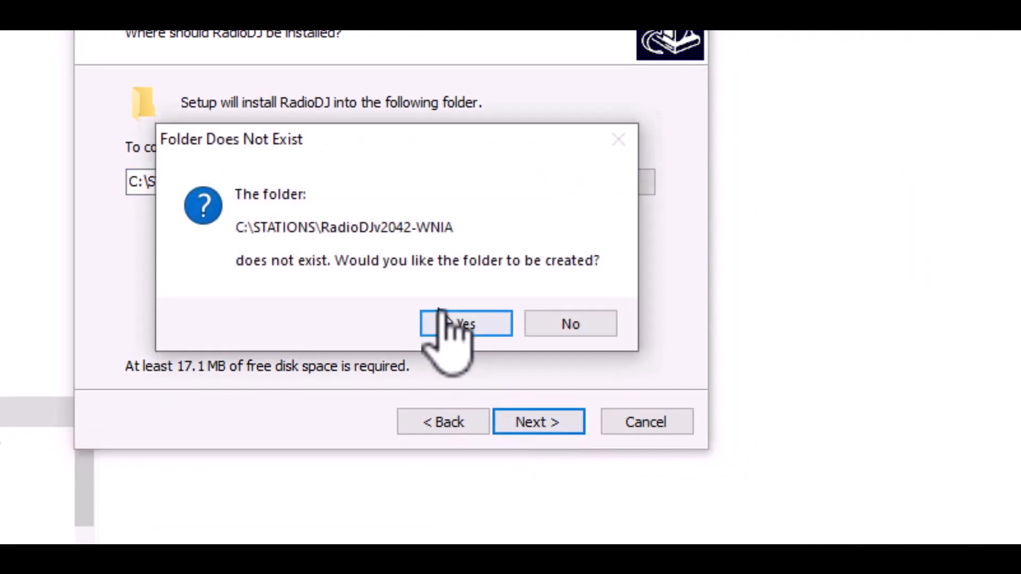
click(468, 326)
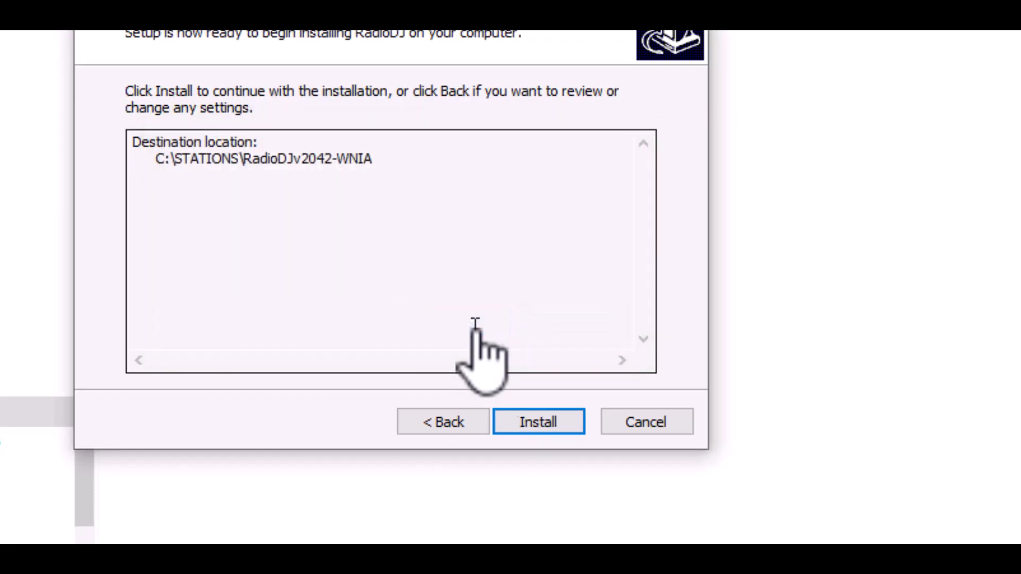
click(561, 424)
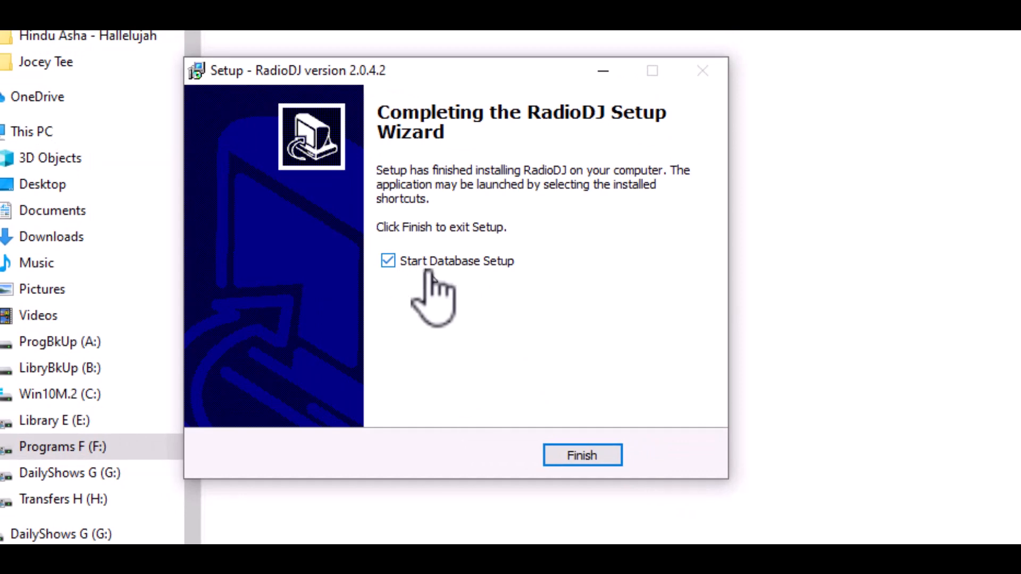
click(587, 453)
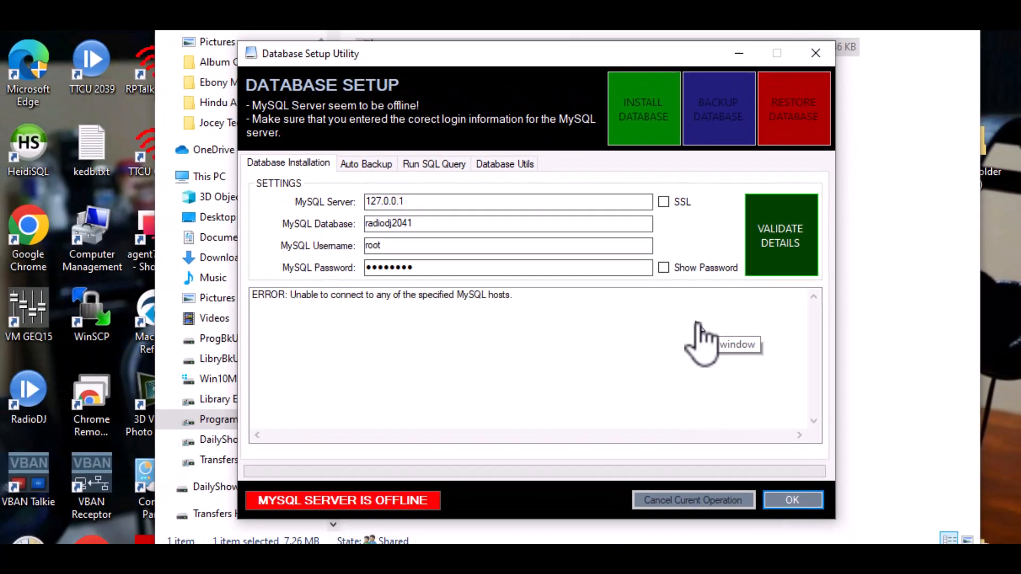
Set the MySQL server to 127.0.0.1:4506 and the MySQL database to WNIA2042 in the Database Setup Utility
click(457, 203)
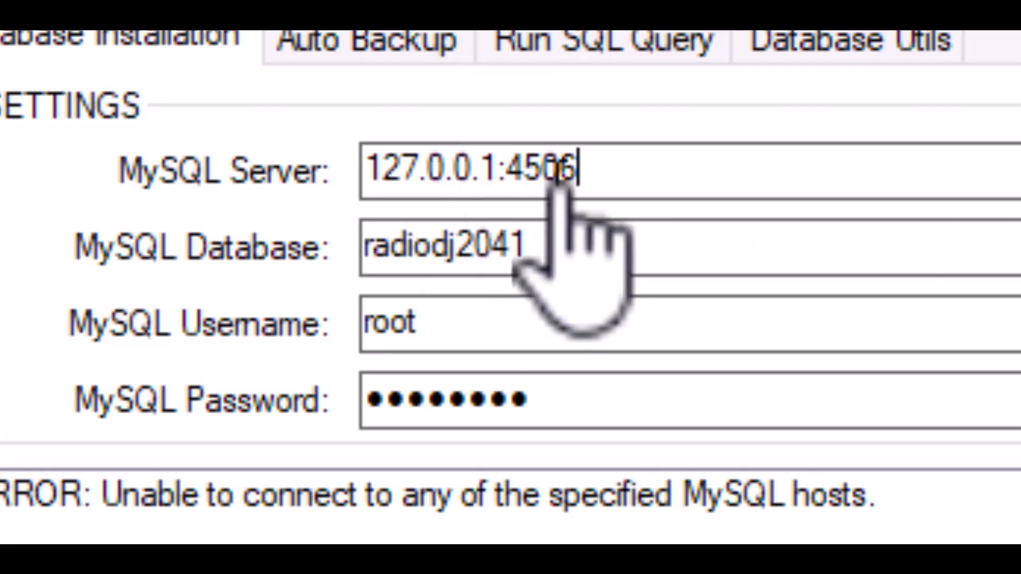
click(559, 235)
drag(558, 237, 143, 238)
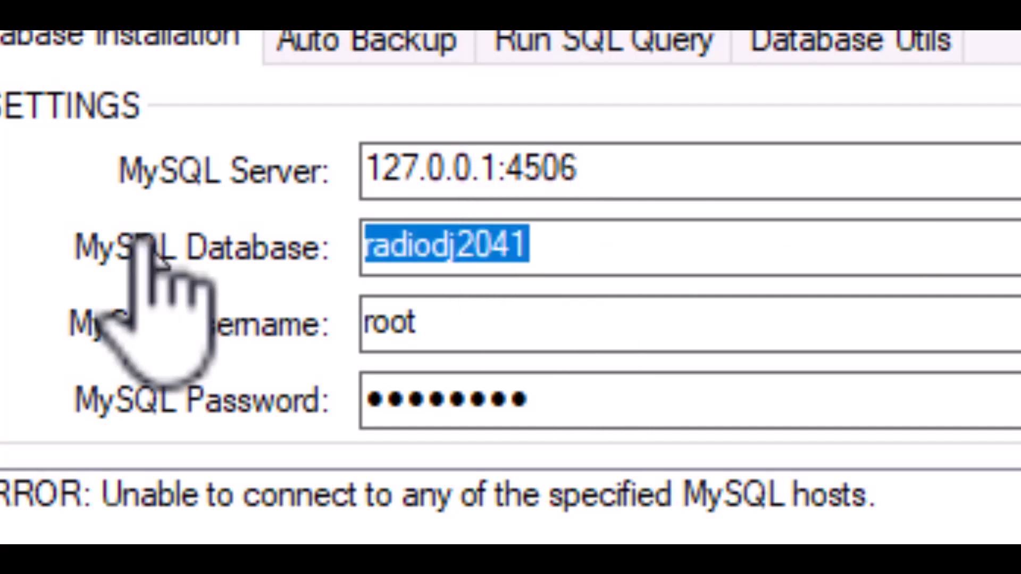
text(WNIA2042)
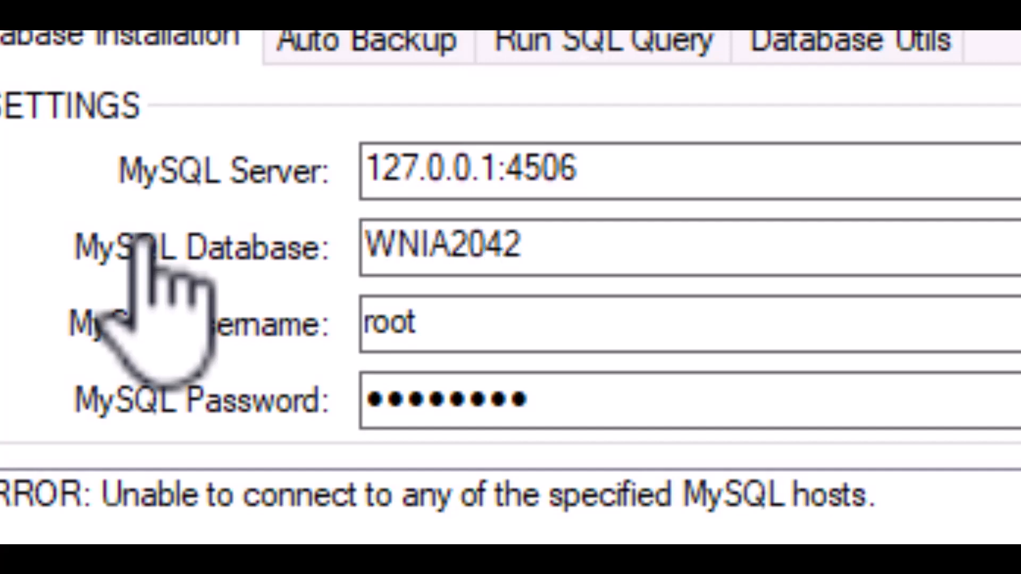
Replace the MySQL password with the server's account password and validate the connection details
double_click(574, 393)
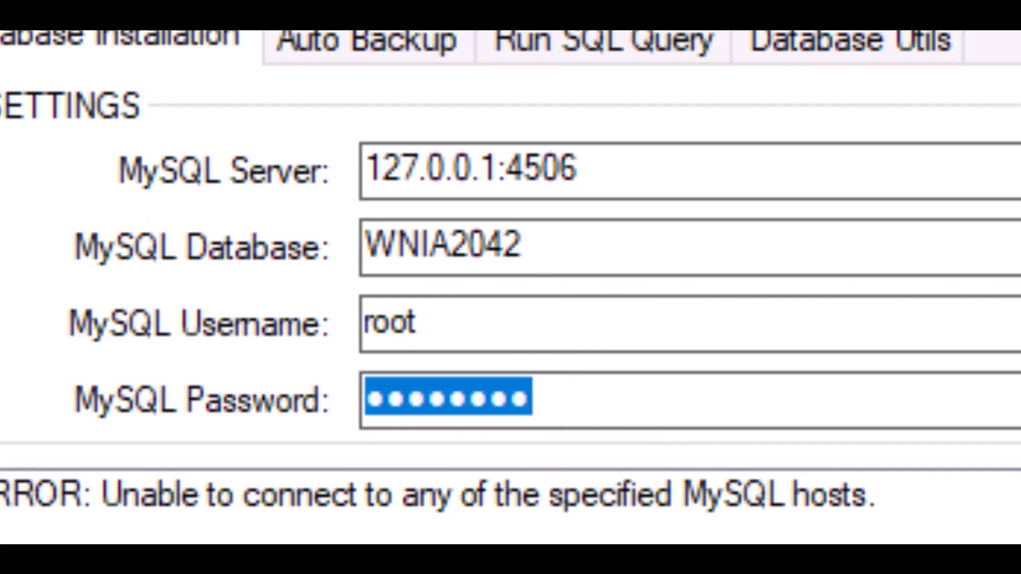
text(••)
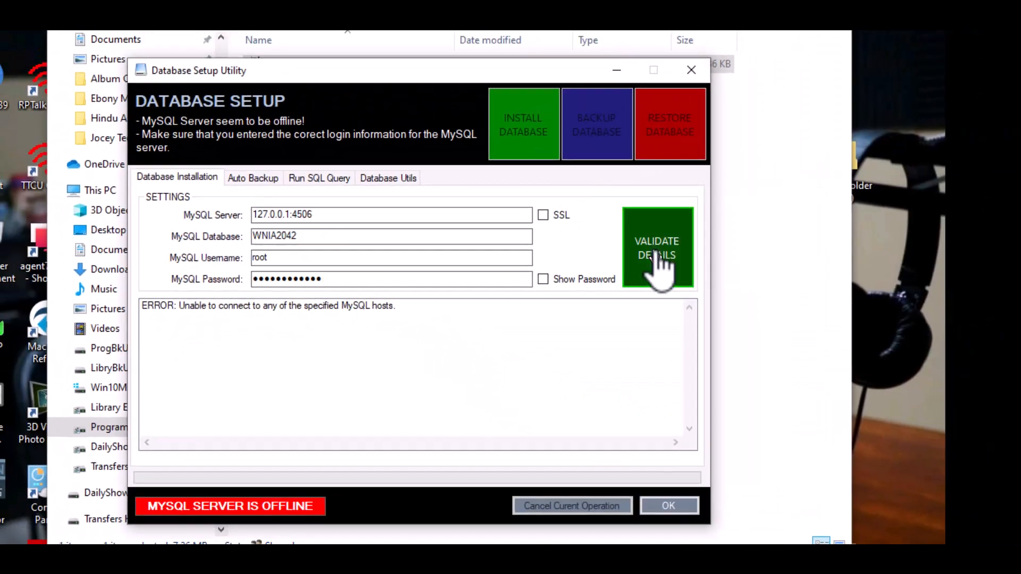
click(660, 264)
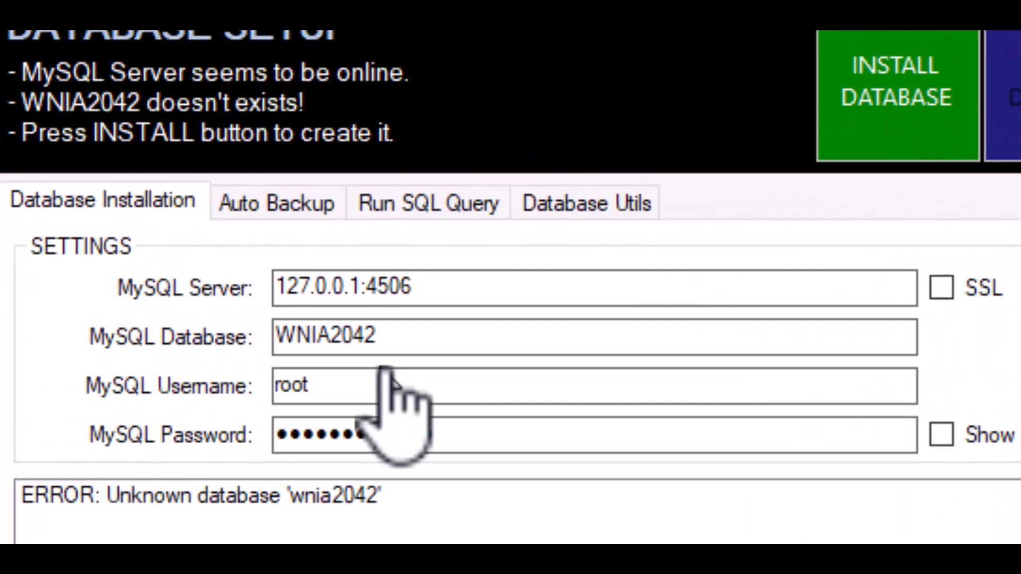
Install the WNIA2042 database, confirm the overwrite prompt, and close the Database Setup Utility
click(412, 339)
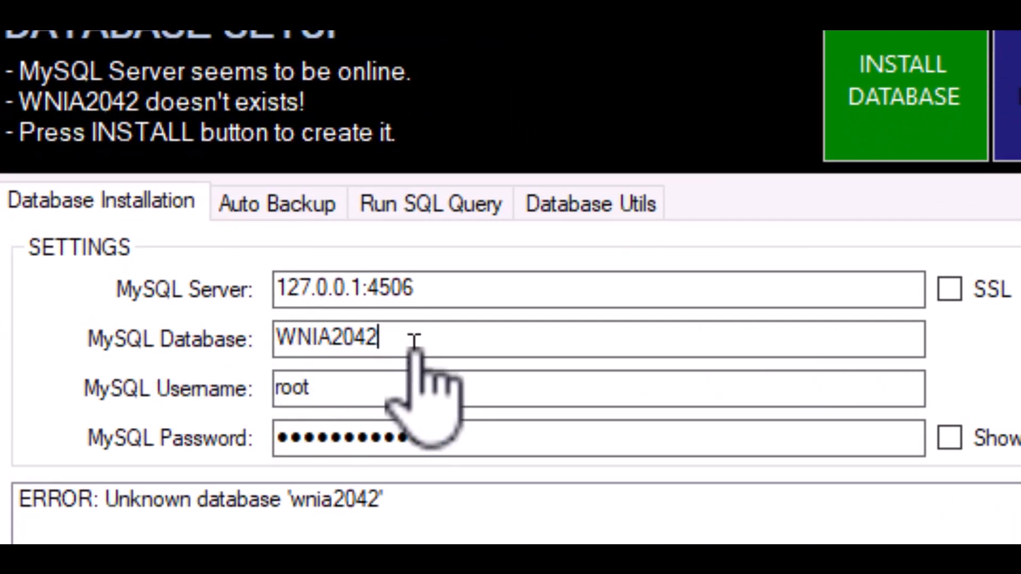
drag(413, 338, 128, 351)
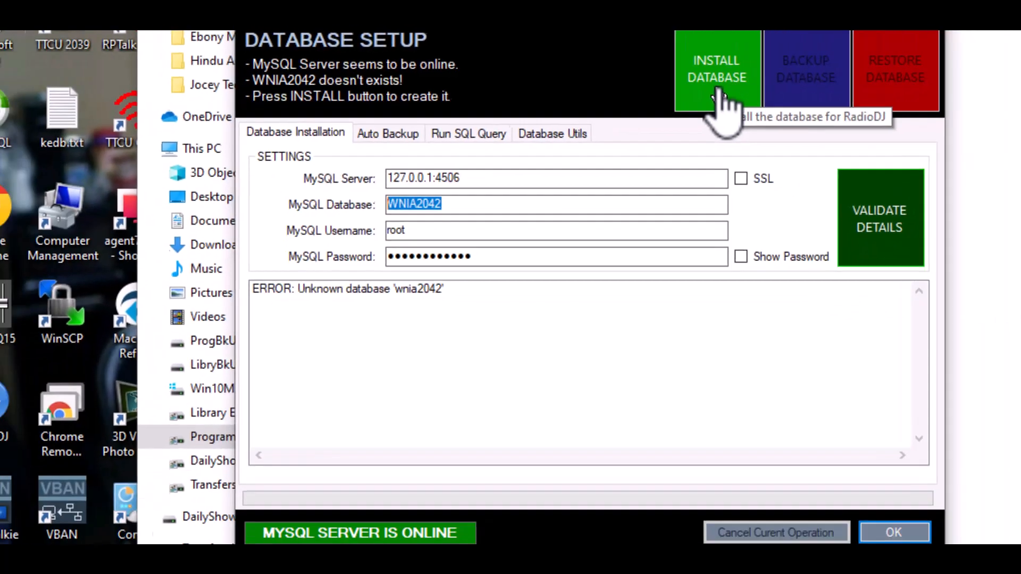
click(909, 127)
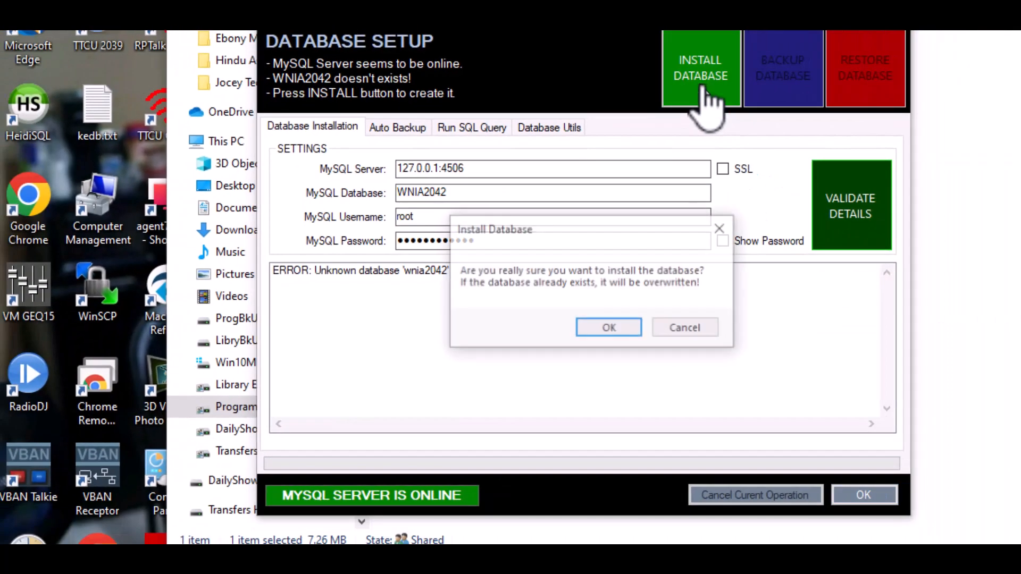
click(612, 328)
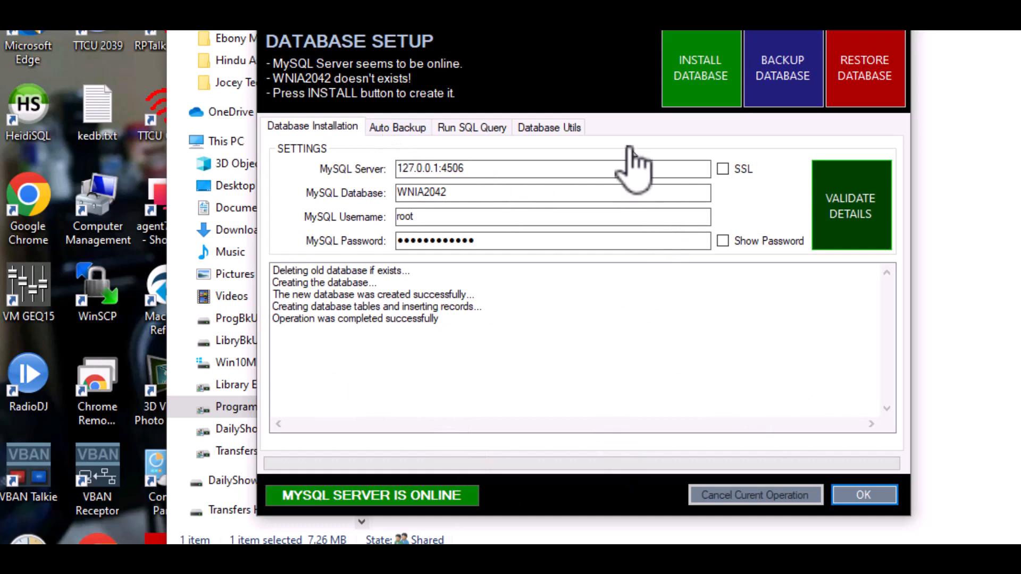
click(864, 496)
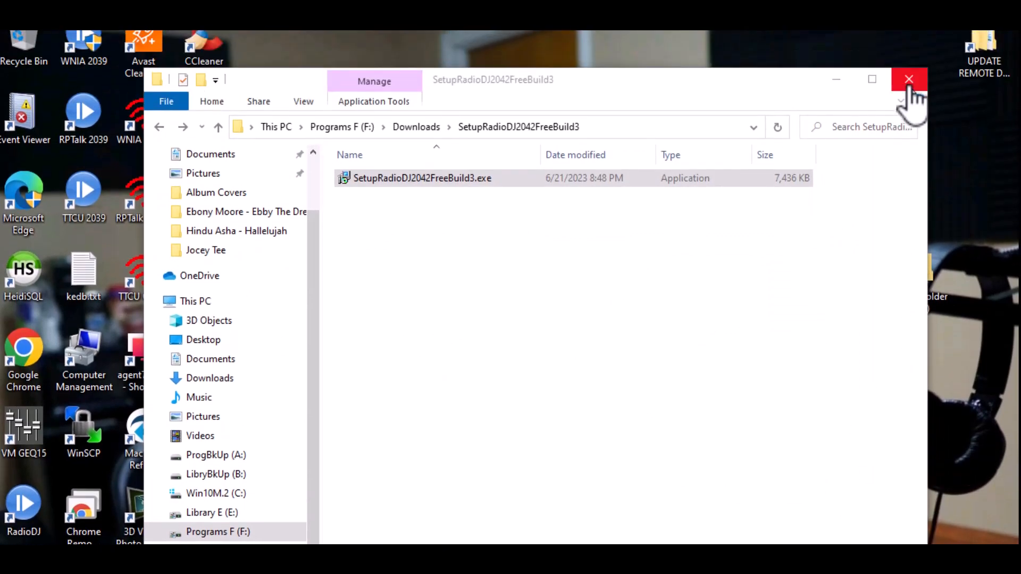
Close the setup folder window and rename the new RadioDJ desktop shortcut to RadioDJ 2042
click(910, 84)
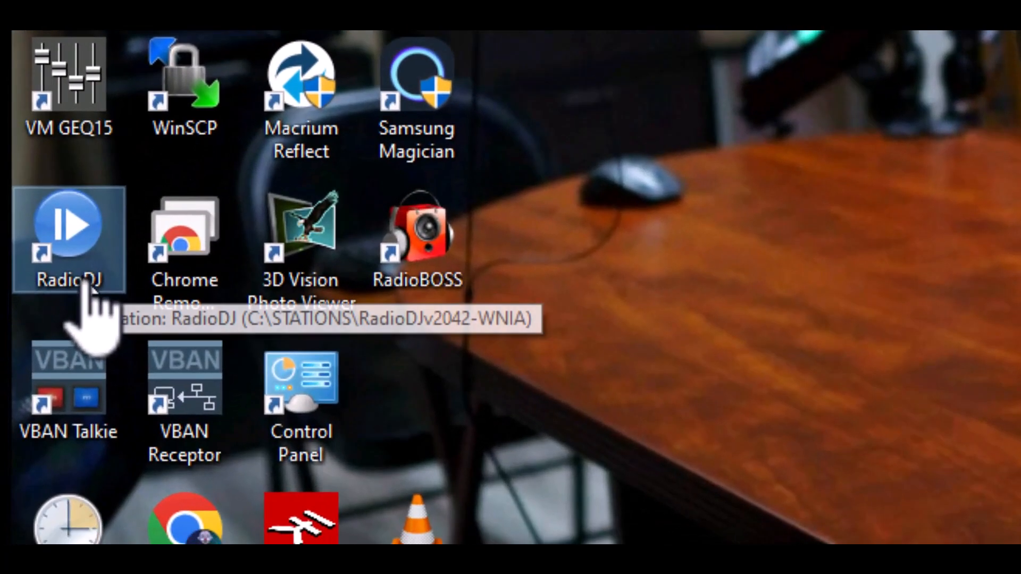
click(85, 281)
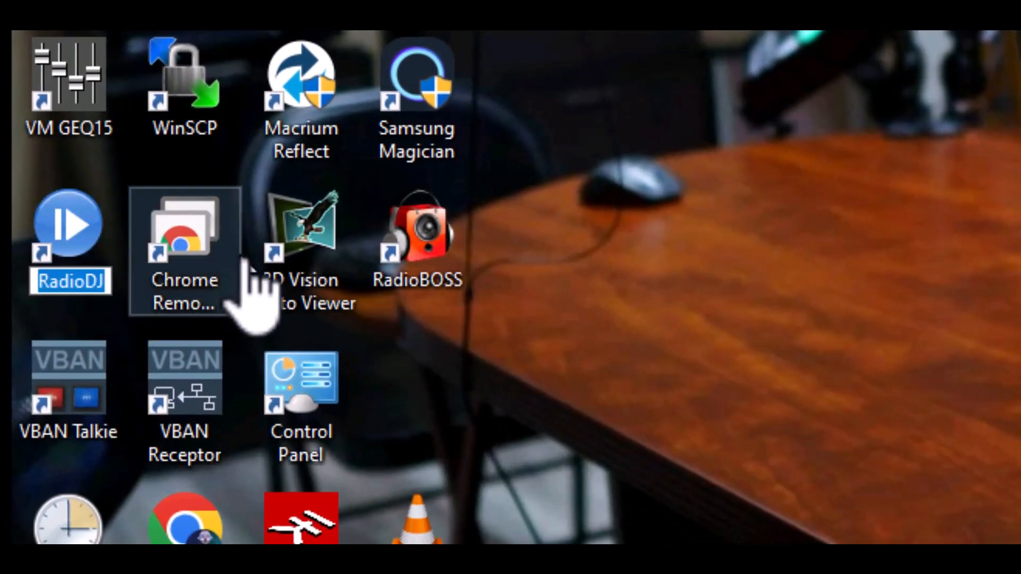
key(End)
text(20)
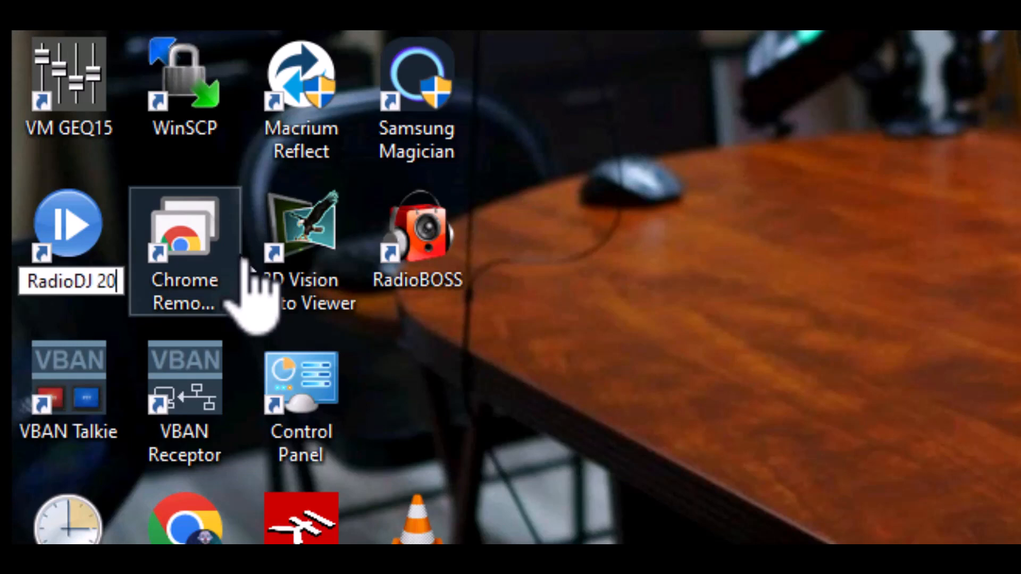
text(42)
key(Return)
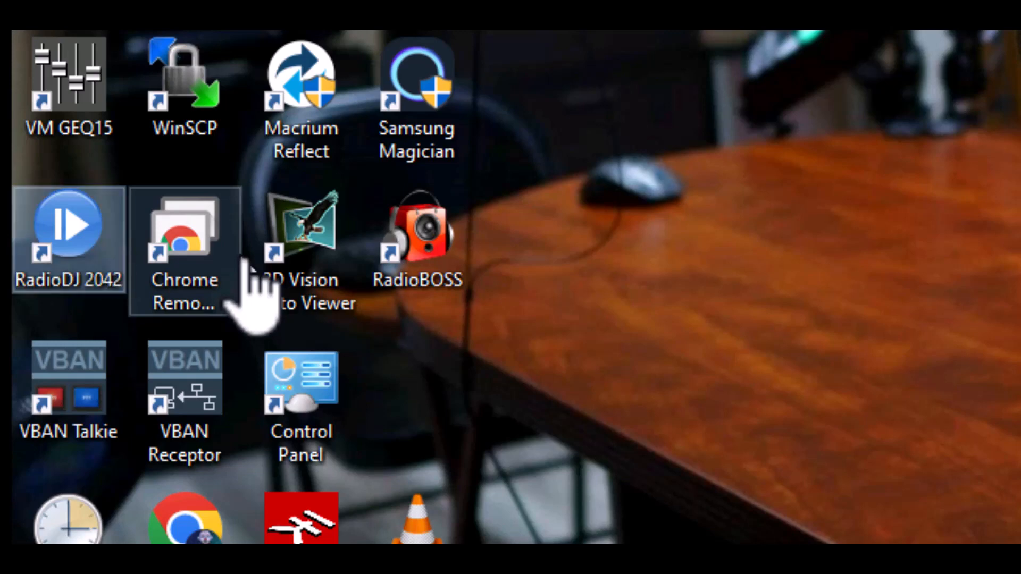
Launch RadioDJ from the RadioDJ 2042 desktop shortcut and bring its main window into view
mouse_move(102, 270)
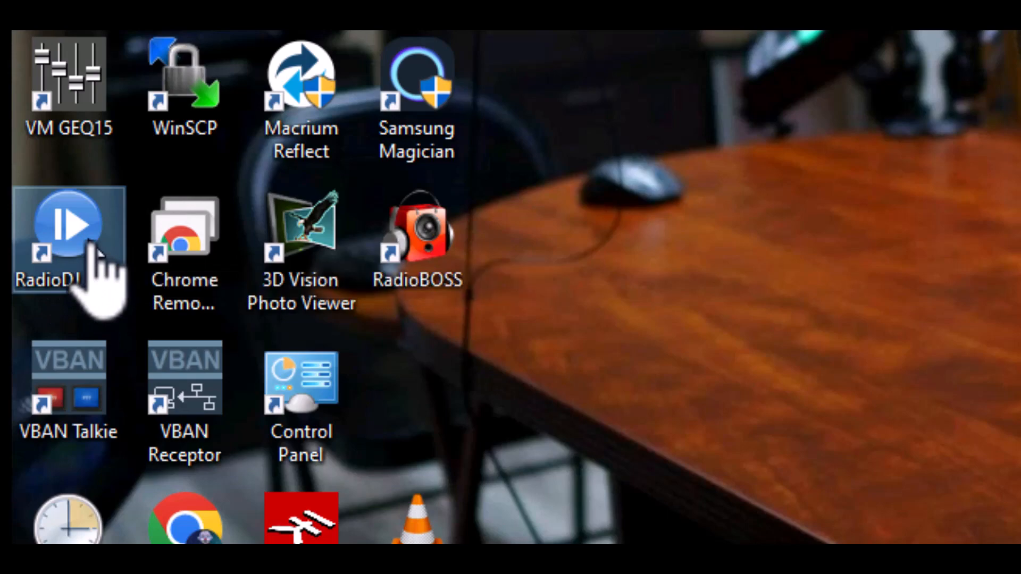
double_click(90, 244)
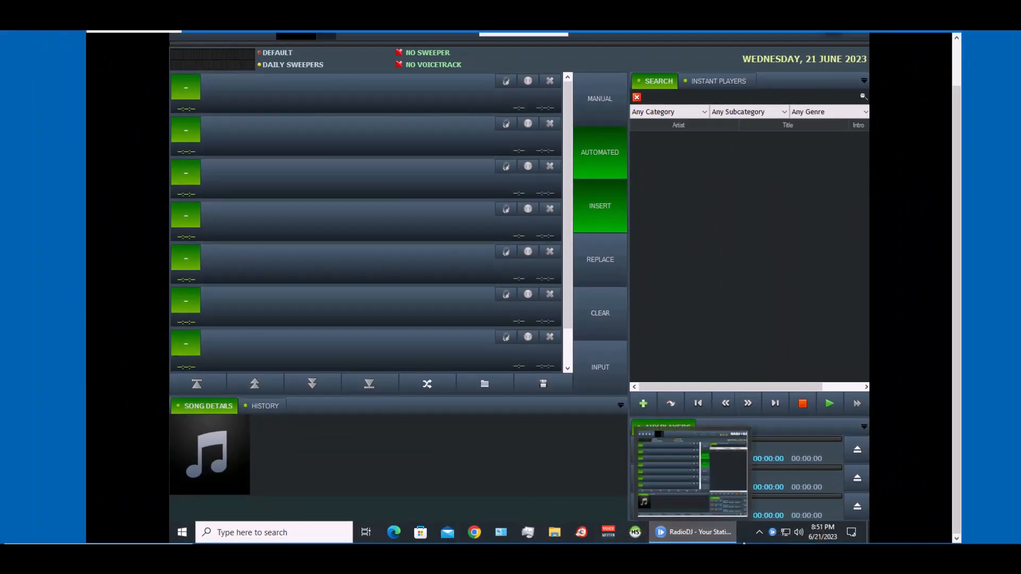
scroll(899, 77, up, 2)
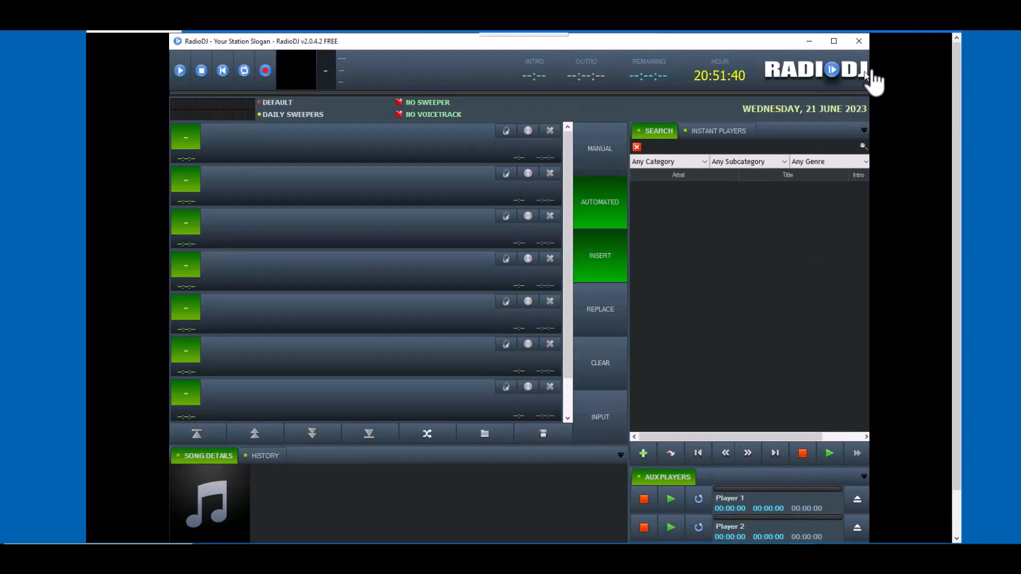
Open the general settings in the RadioDJ configuration and turn off Allow Only One Instance
scroll(829, 468, down, 2)
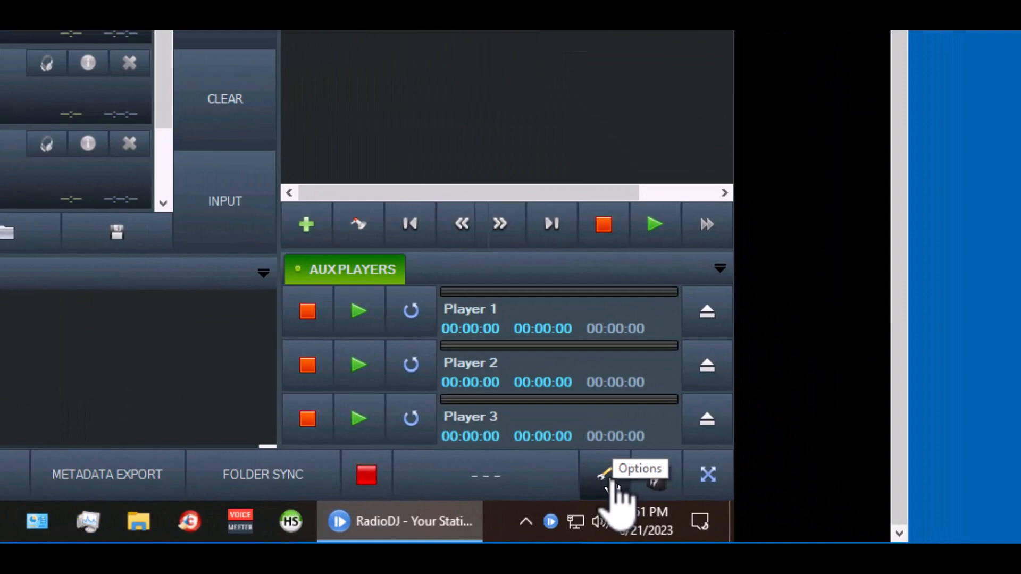
click(612, 487)
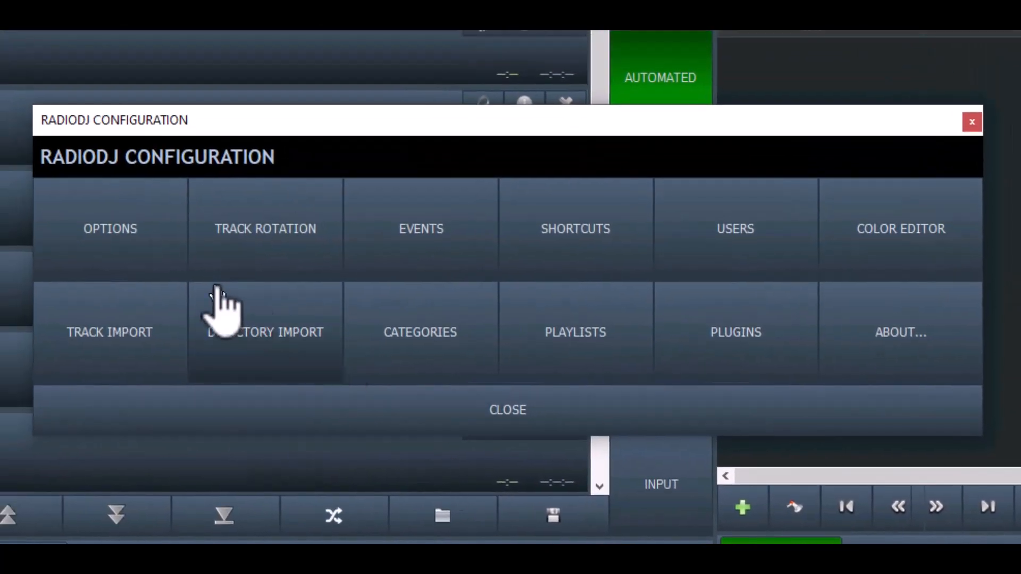
click(110, 239)
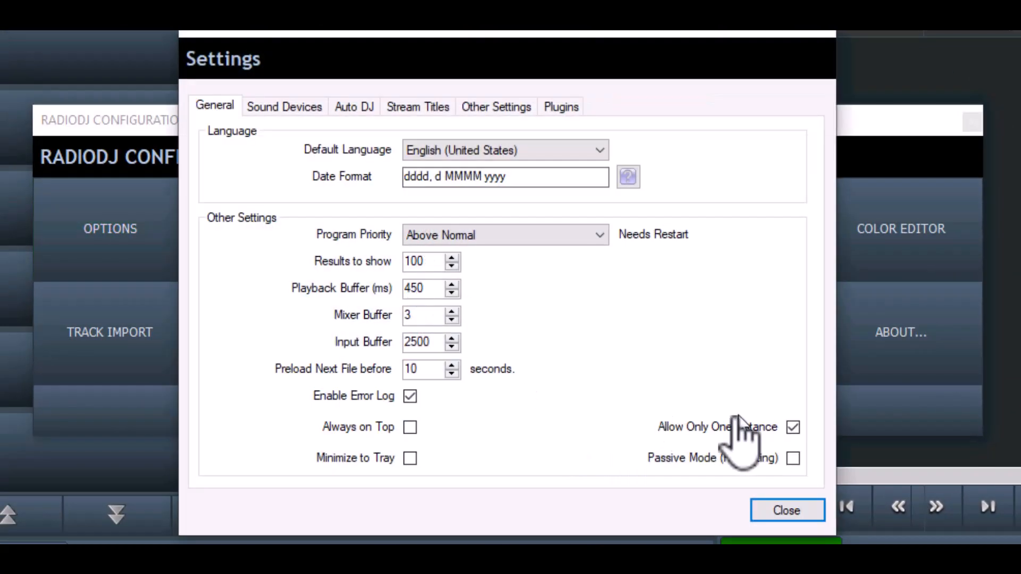
click(793, 427)
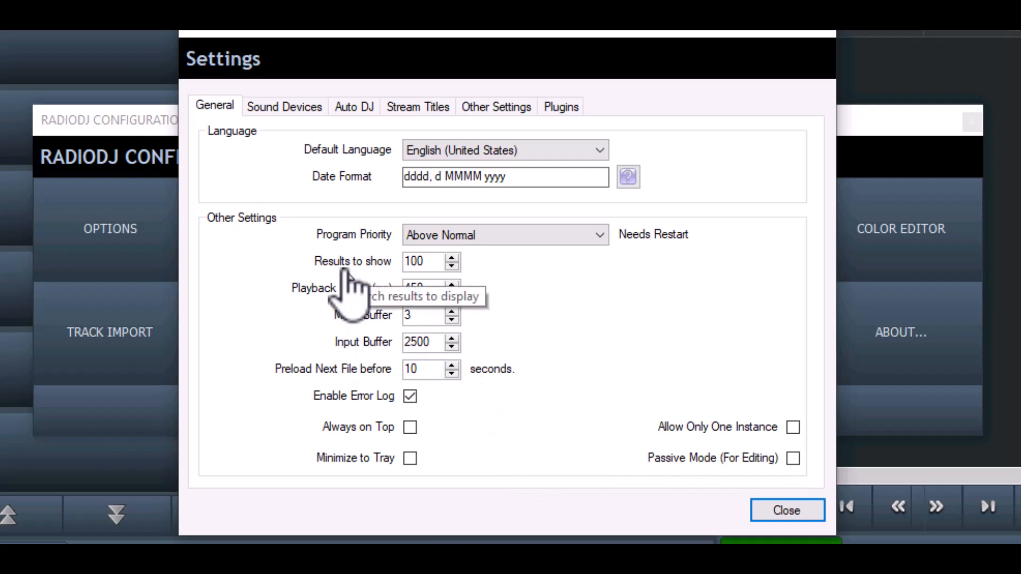
Set Results to show to 500 and put the month before the day in the date format
drag(432, 262, 351, 262)
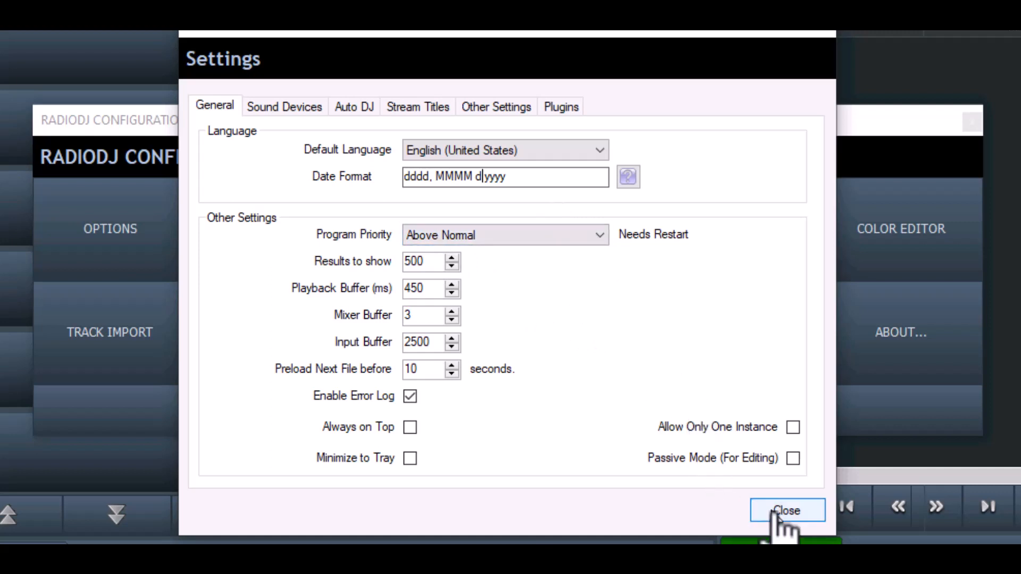
In the sound device settings, assign Main 1 to VoiceMeeter VAIO3 Input and Monitoring (CUE) to VoiceMeeter Aux Input
click(292, 109)
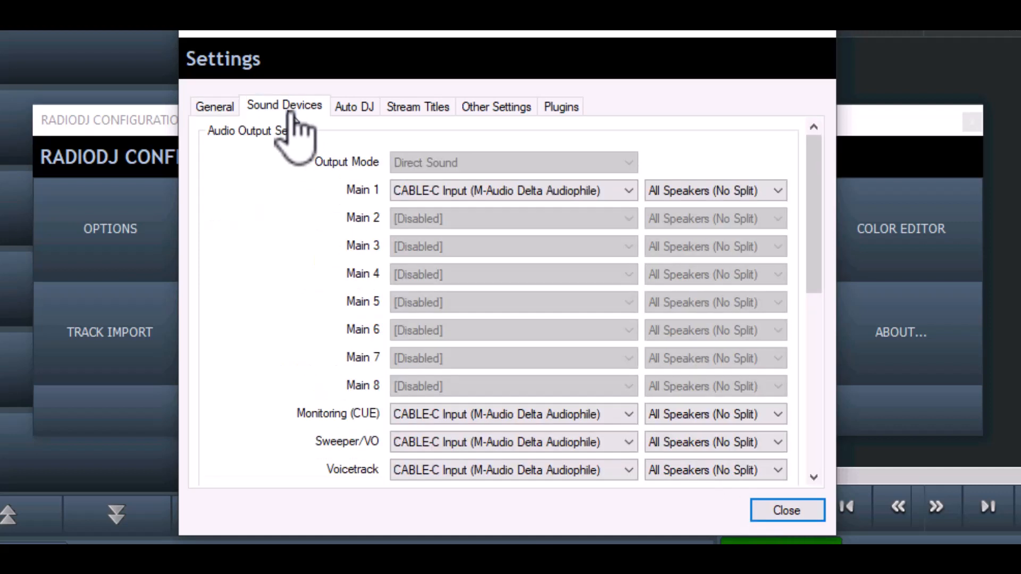
click(480, 194)
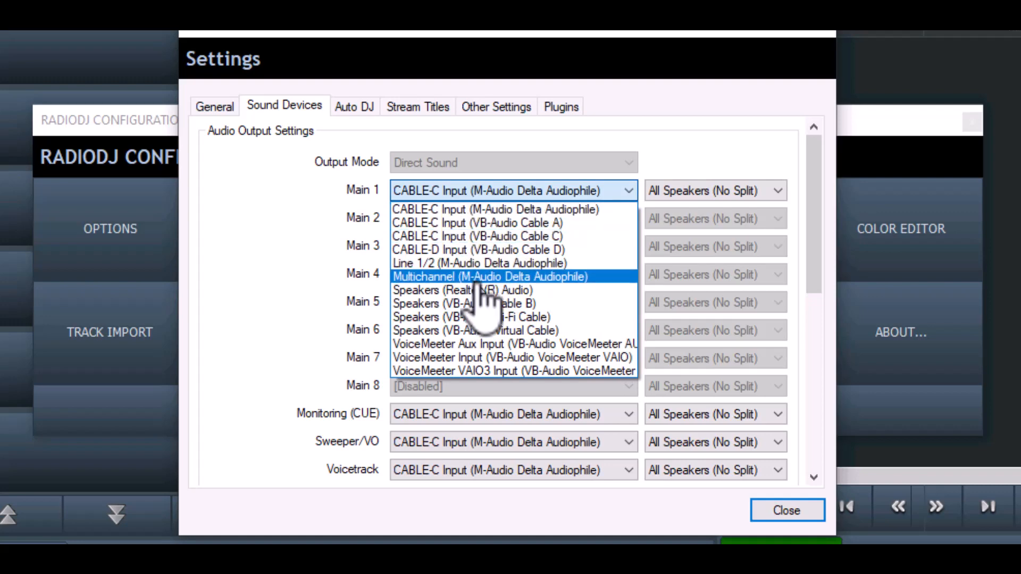
click(498, 371)
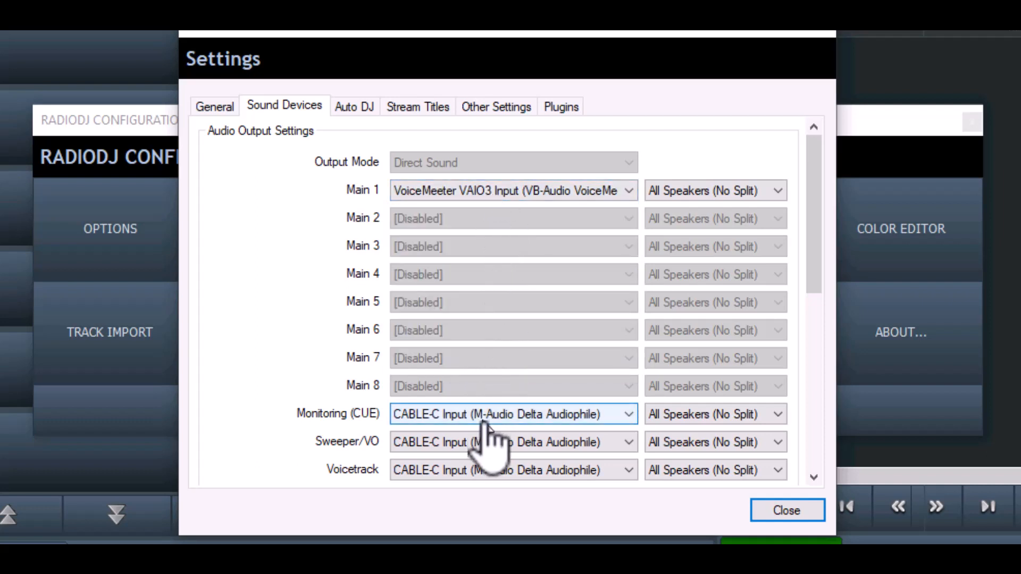
click(499, 418)
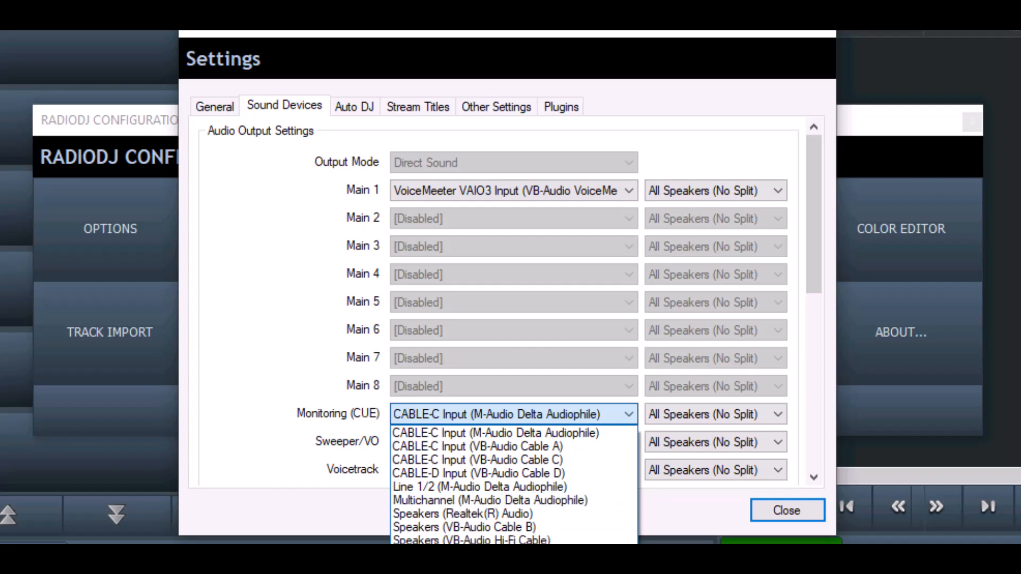
click(495, 555)
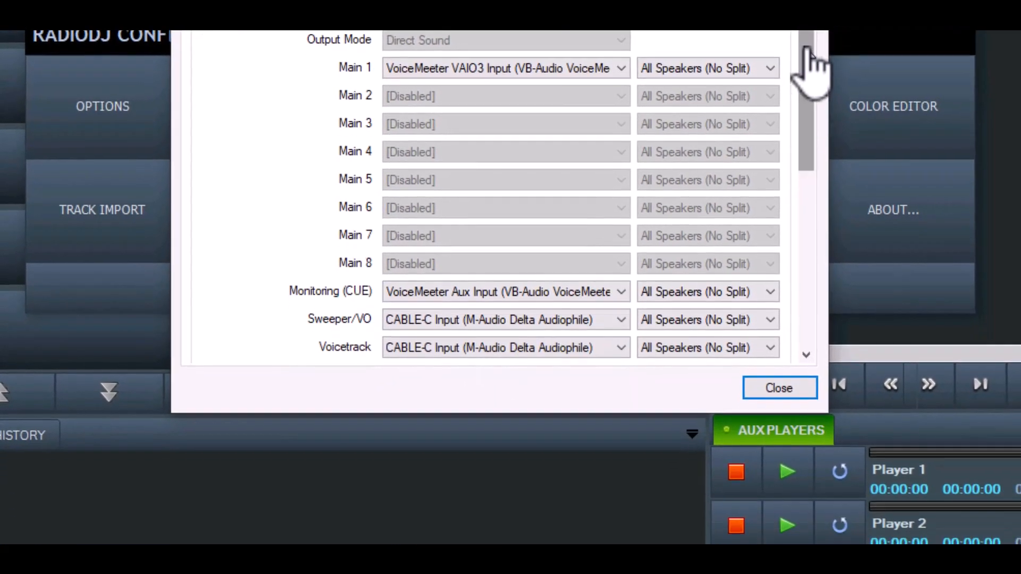
Assign the Sweeper/VO, Voicetrack and Instant Players outputs to VoiceMeeter VAIO3 Input
drag(807, 51, 825, 148)
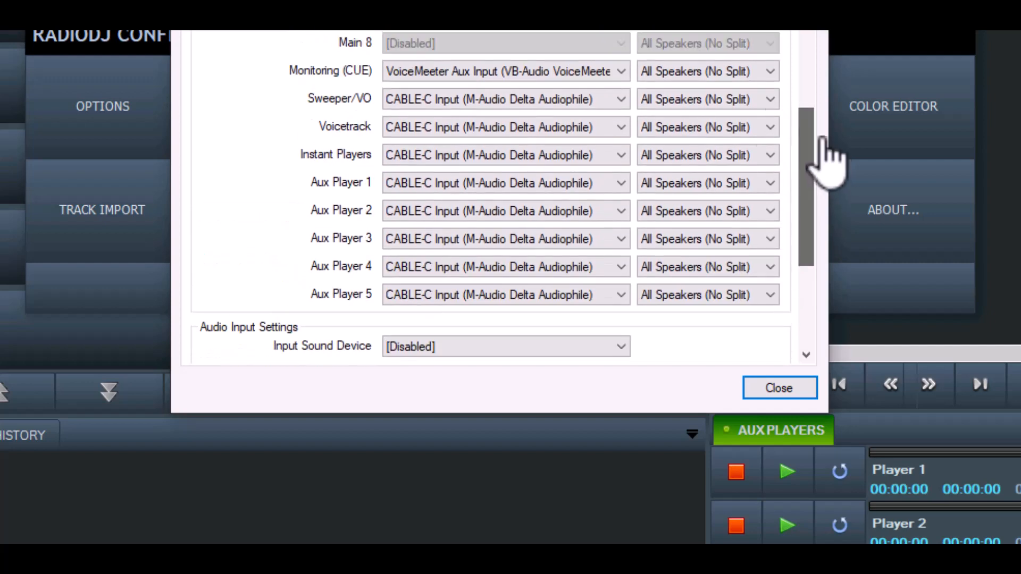
click(458, 101)
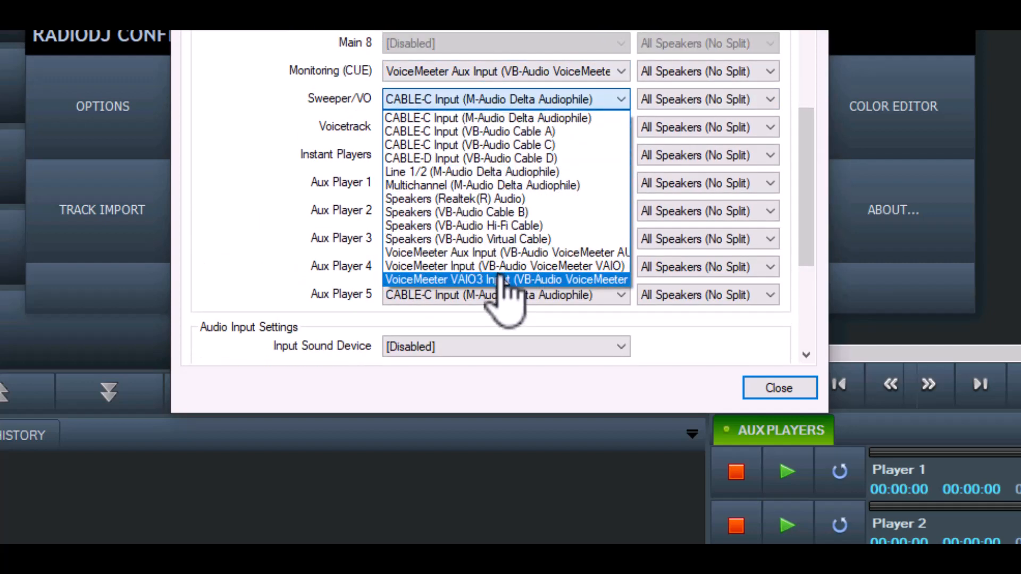
click(503, 280)
click(502, 128)
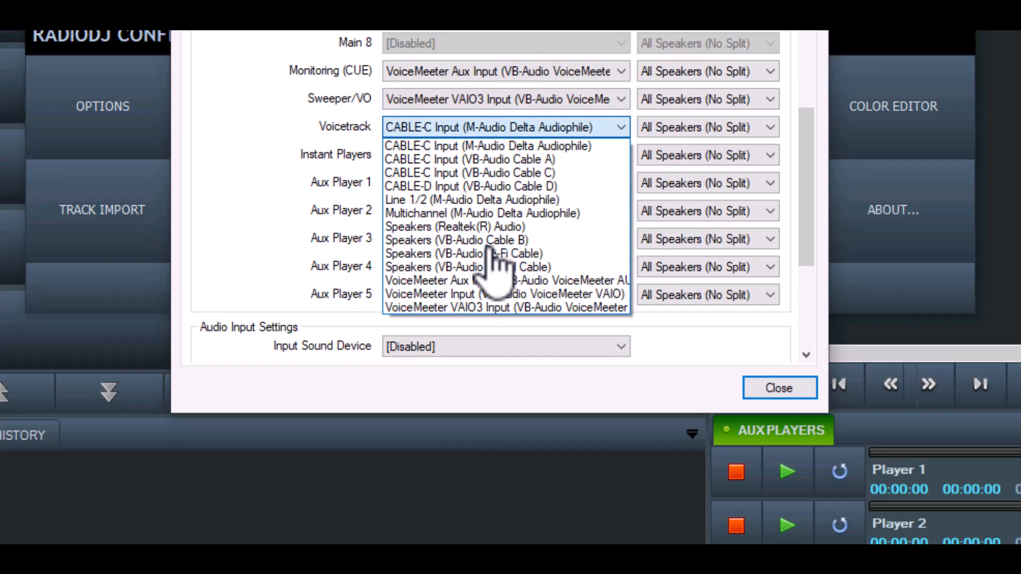
click(502, 307)
click(507, 155)
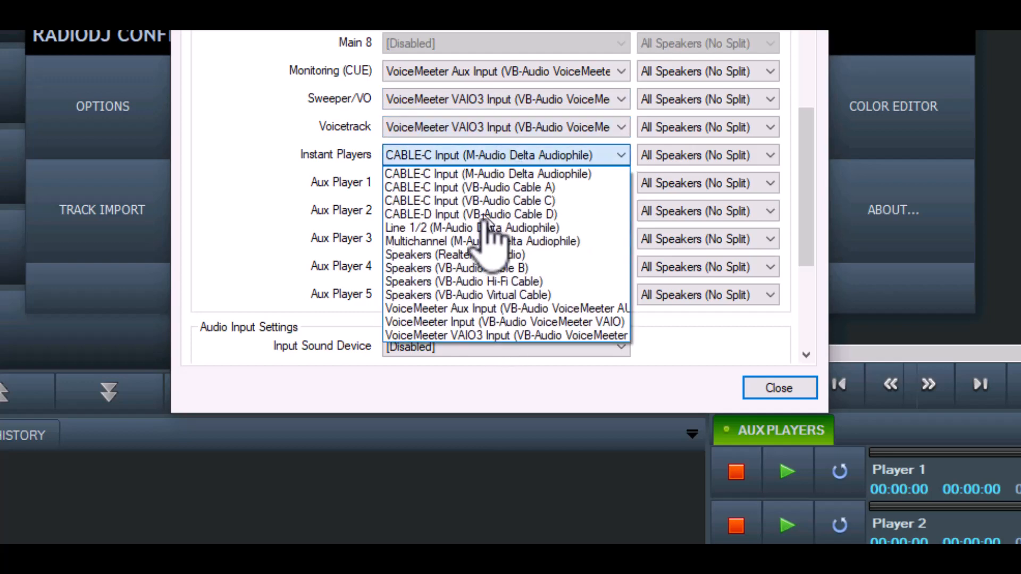
click(489, 335)
Assign the outputs of Aux Players 1 through 5 to VoiceMeeter VAIO3 Input
click(497, 184)
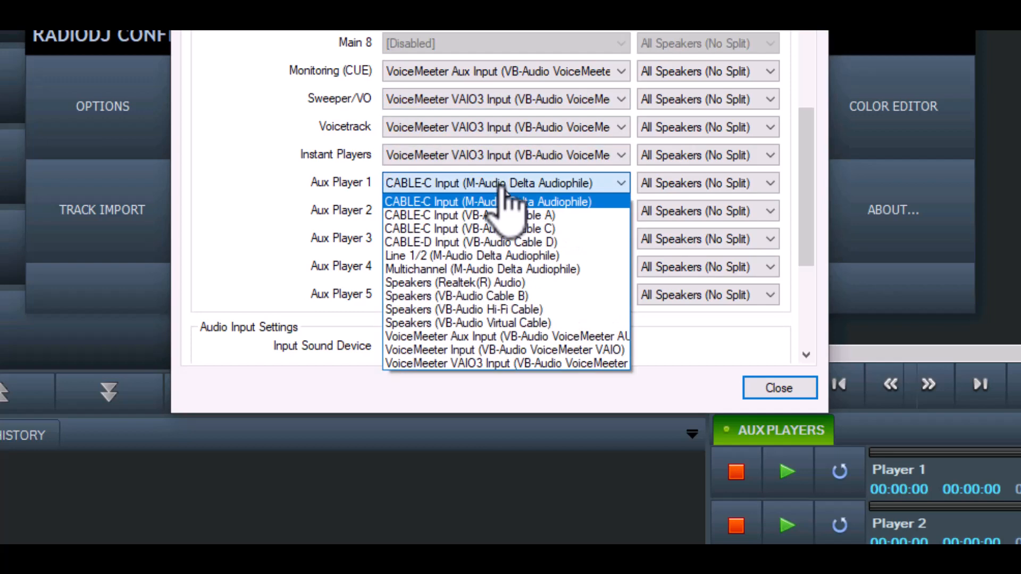
click(500, 363)
click(511, 211)
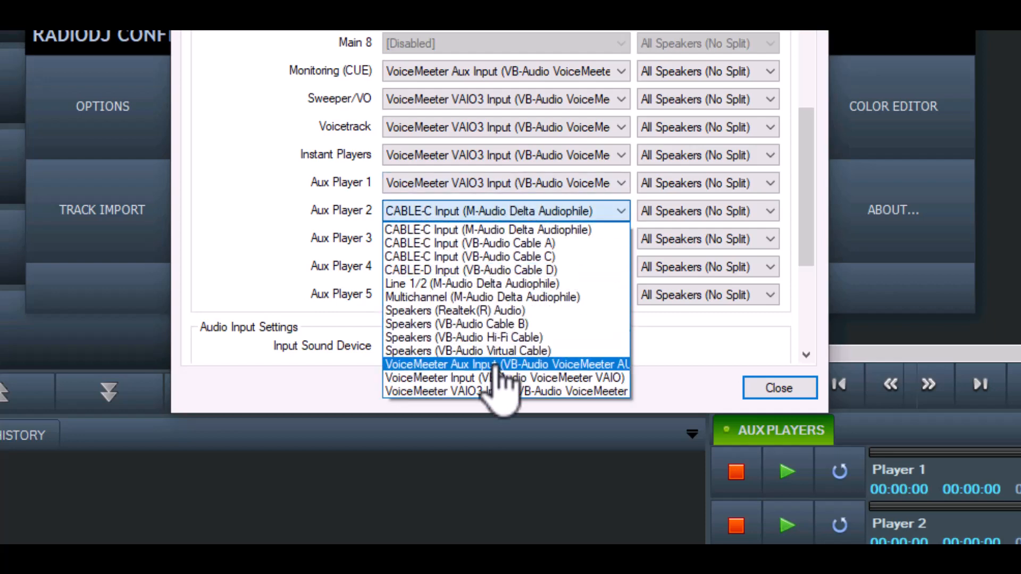
click(494, 392)
click(550, 239)
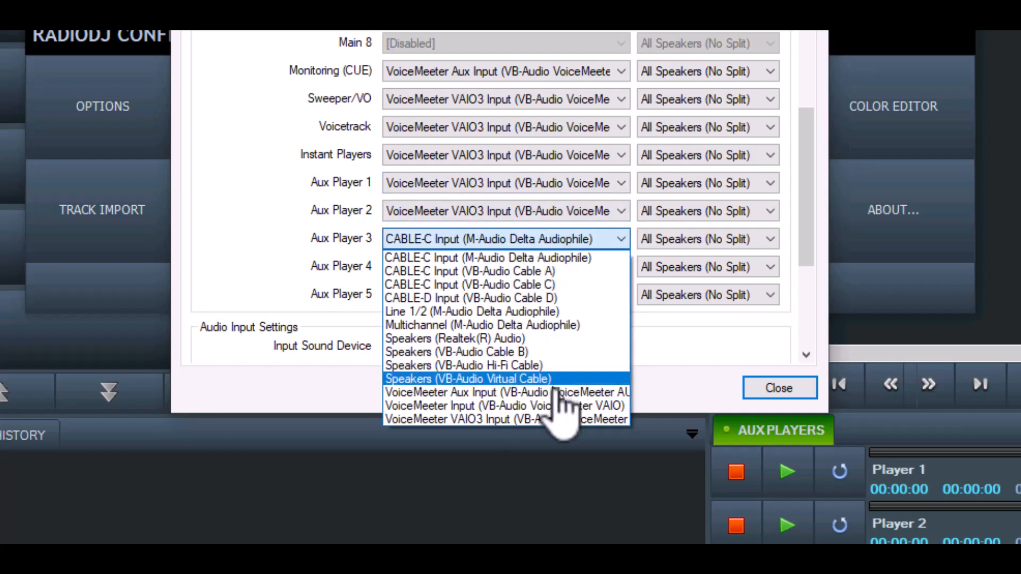
click(553, 420)
click(548, 268)
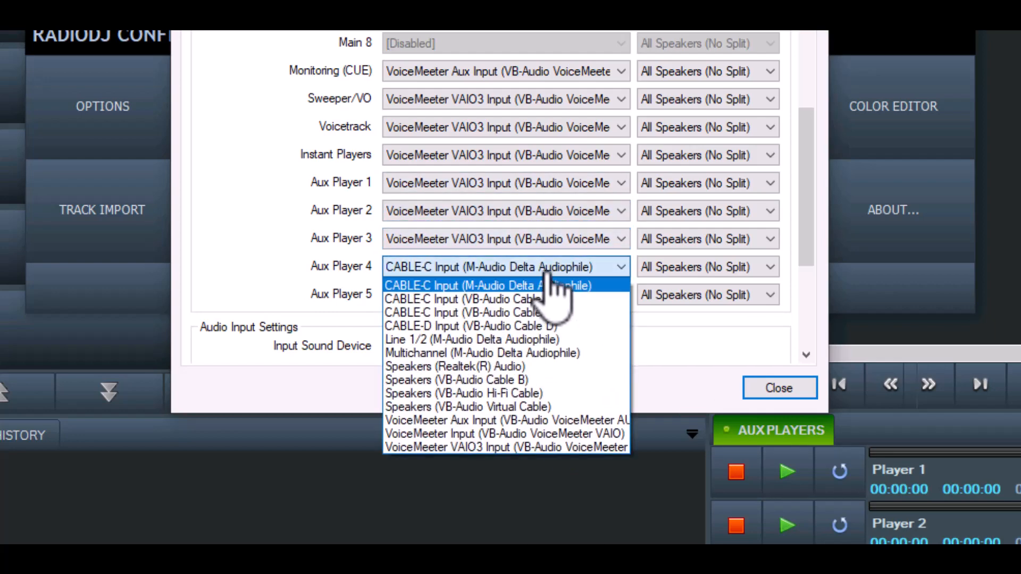
click(534, 448)
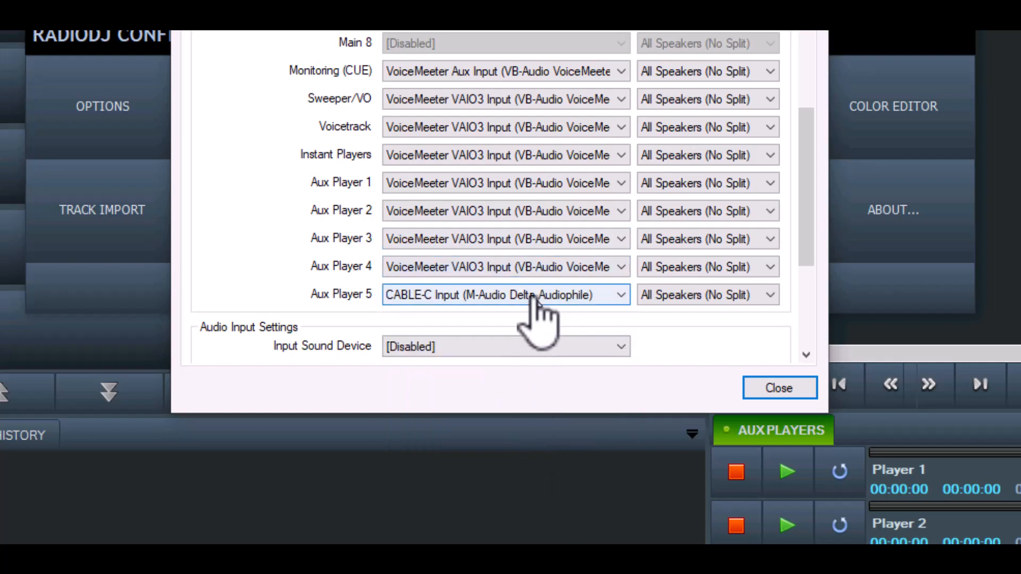
click(532, 300)
click(537, 475)
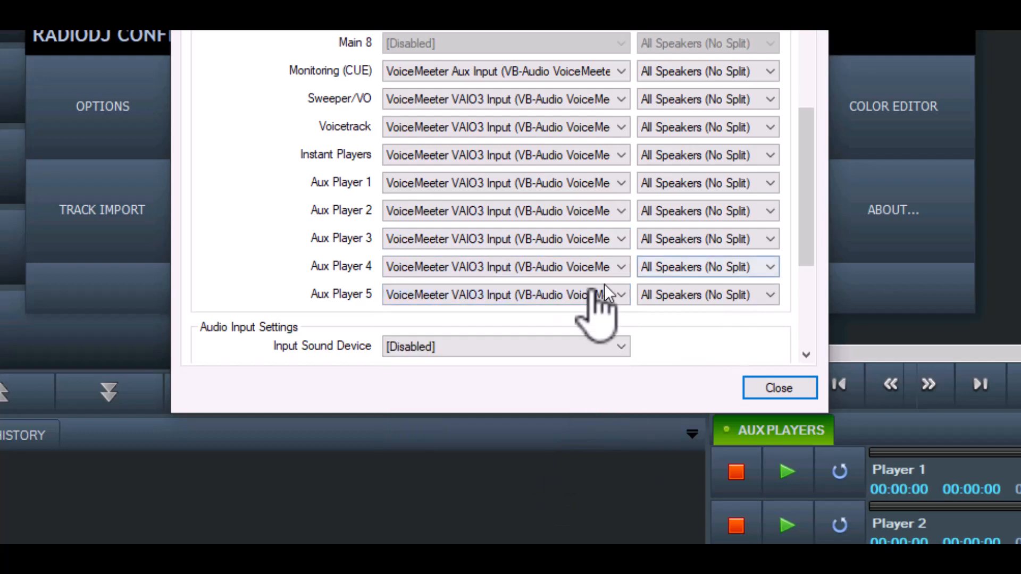
Set the input sound device to Line 1/2 (M-Audio Delta Audiophile), and close the settings and configuration windows, acknowledging the restart notice
click(506, 348)
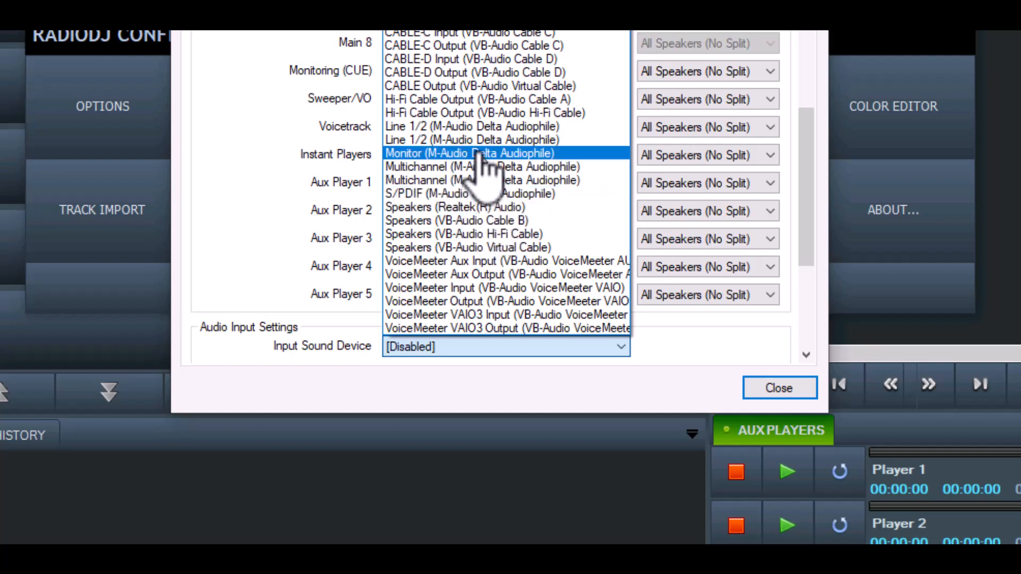
click(481, 128)
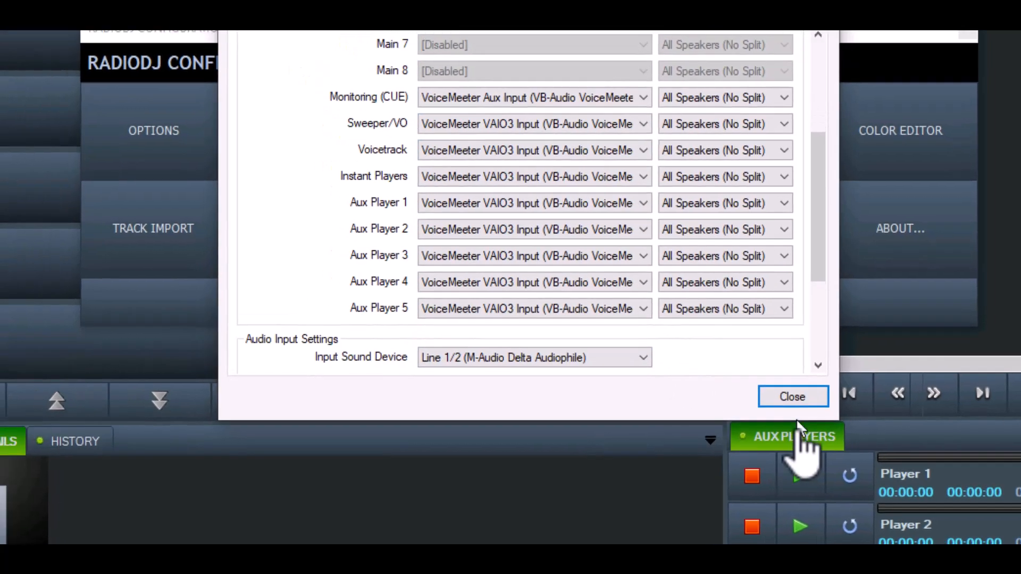
click(792, 397)
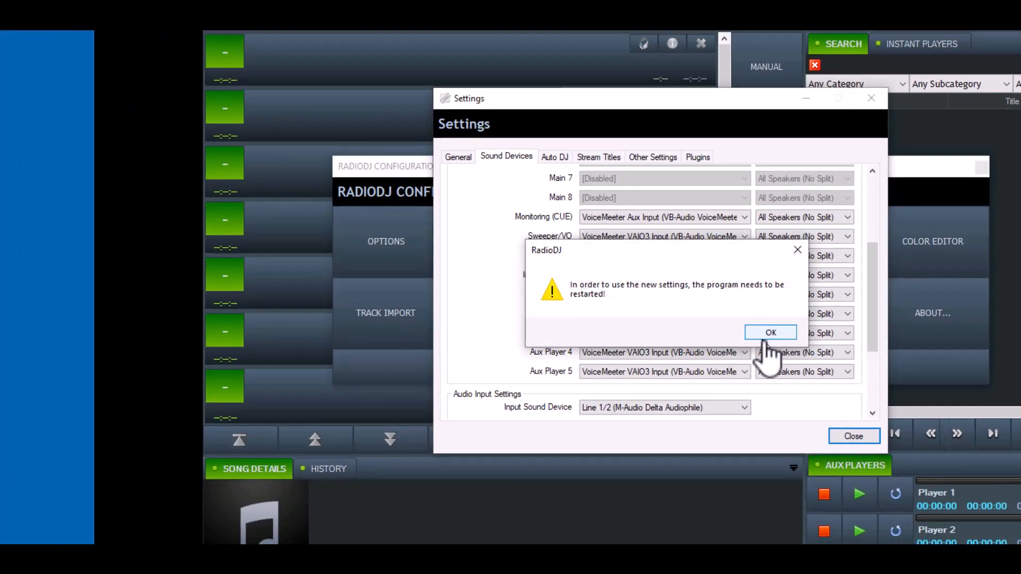
click(769, 333)
click(710, 377)
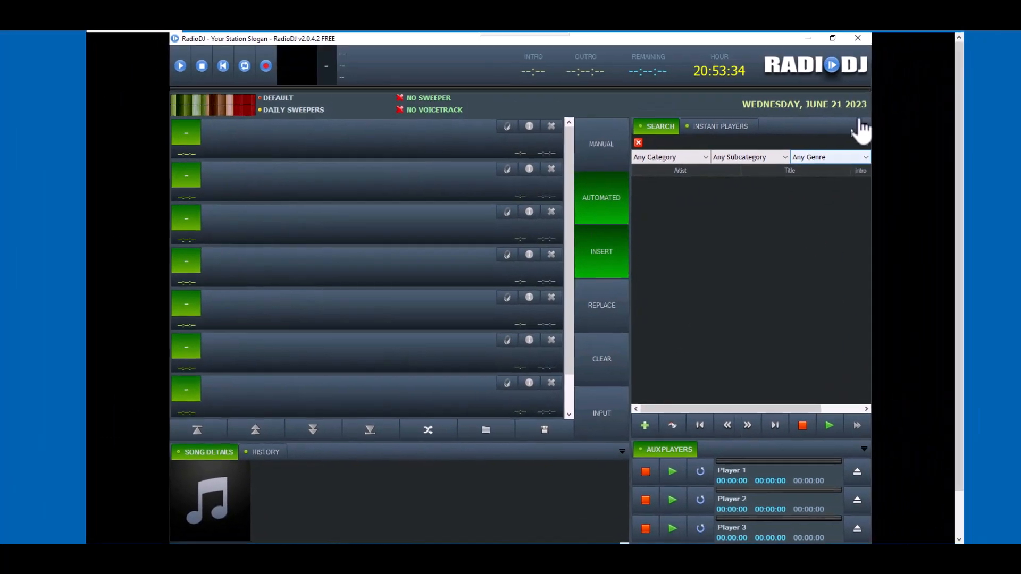
Quit RadioDJ, confirm the exit, and relaunch it from the RadioDJ 2042 desktop shortcut
click(858, 38)
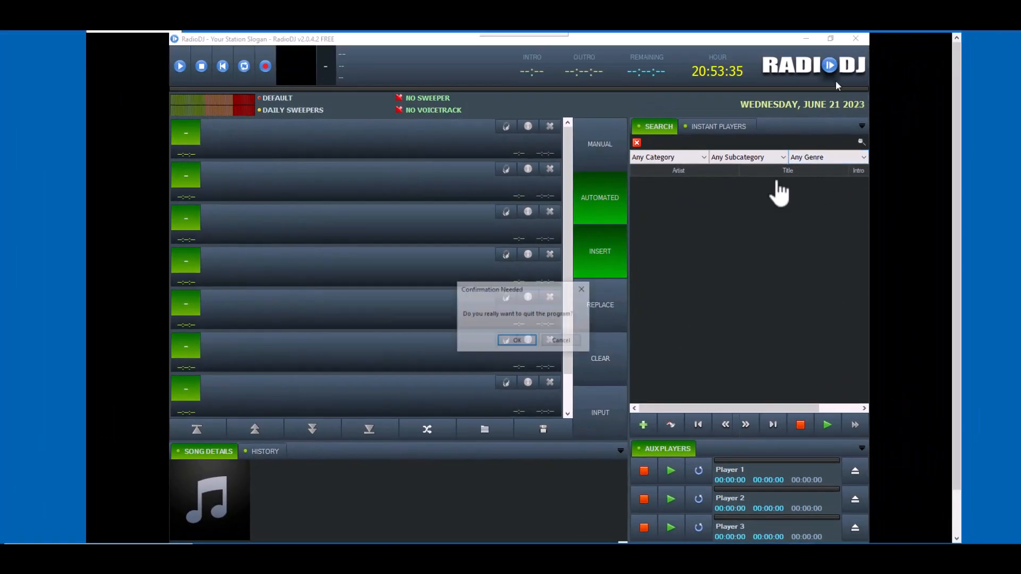
click(517, 343)
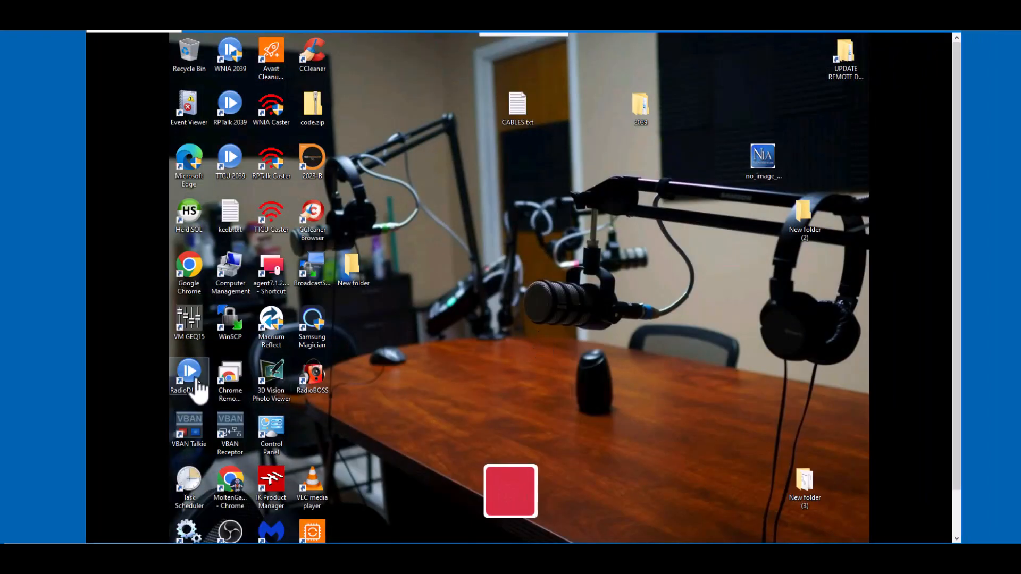
double_click(197, 379)
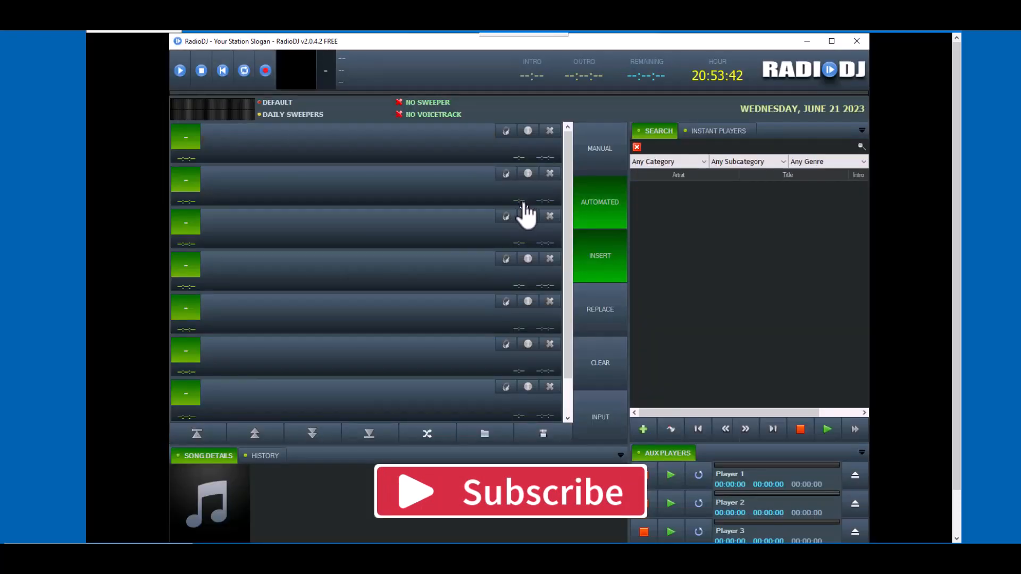
Switch to VoiceMeeter, dismiss its driver warning, check which virtual inputs carry RadioDJ and review the outputs, and minimize the mixer
scroll(620, 449, down, 2)
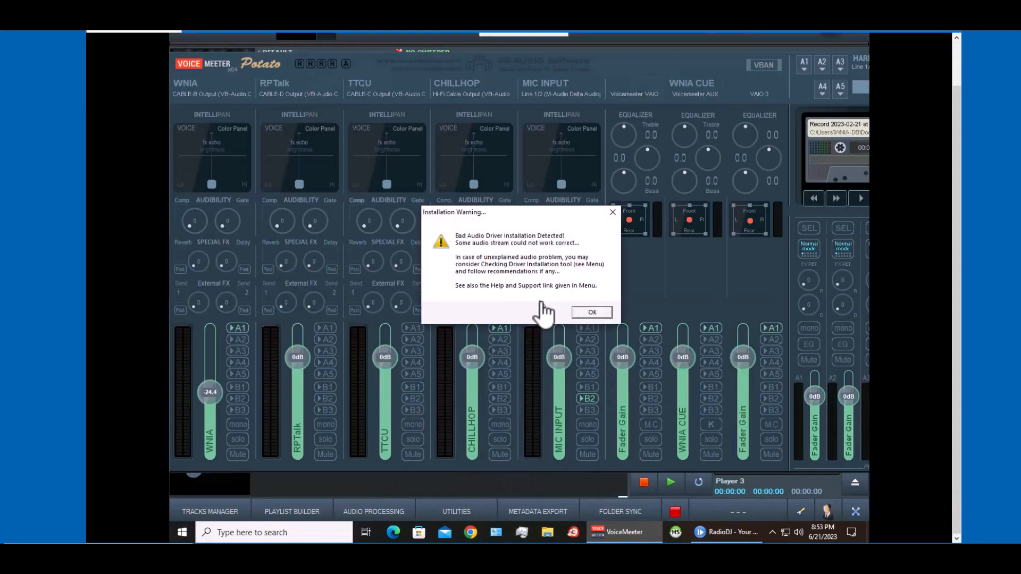
click(592, 314)
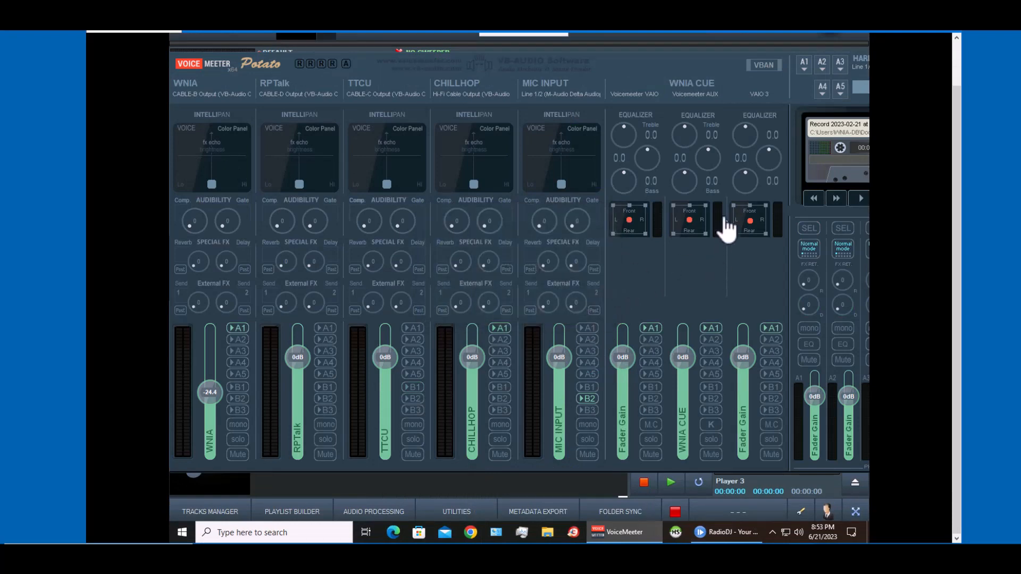
scroll(665, 144, up, 1)
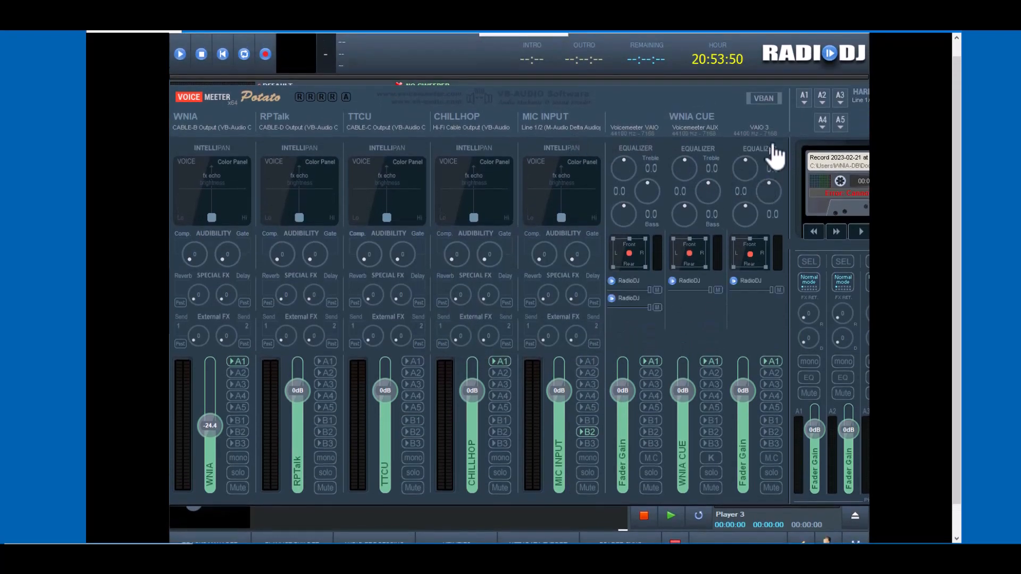
scroll(776, 154, up, 1)
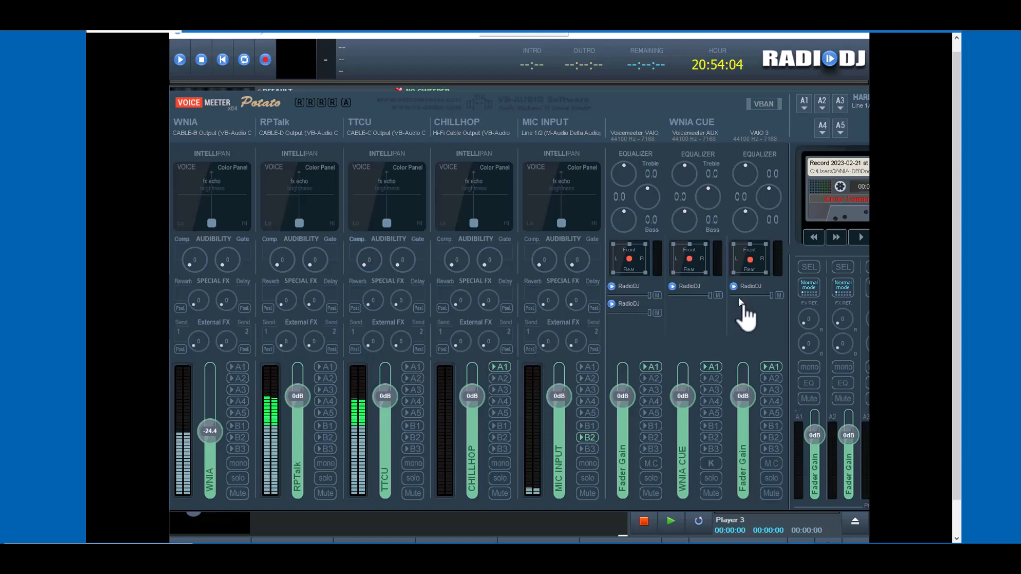
scroll(745, 136, up, 1)
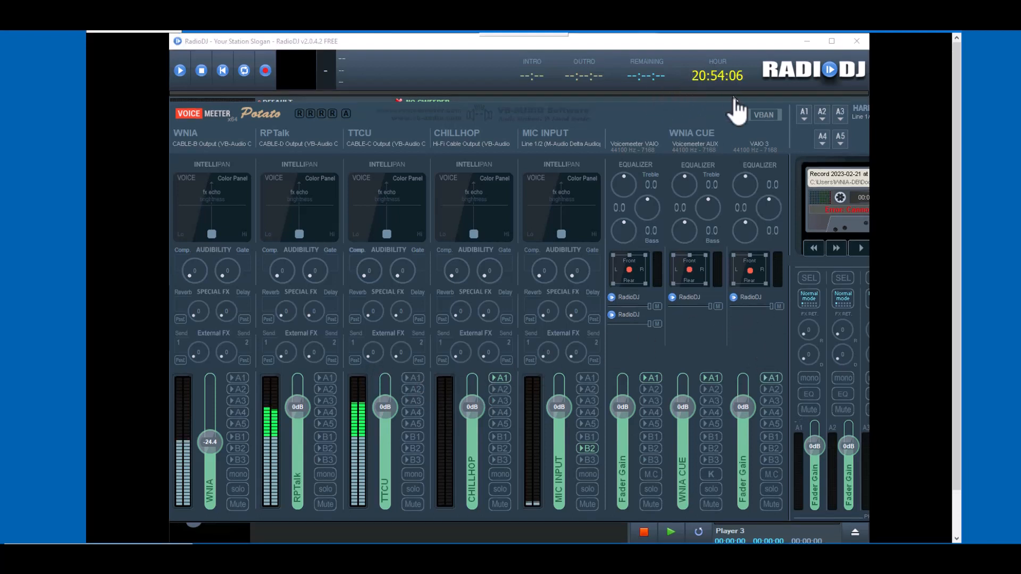
drag(721, 122, 612, 125)
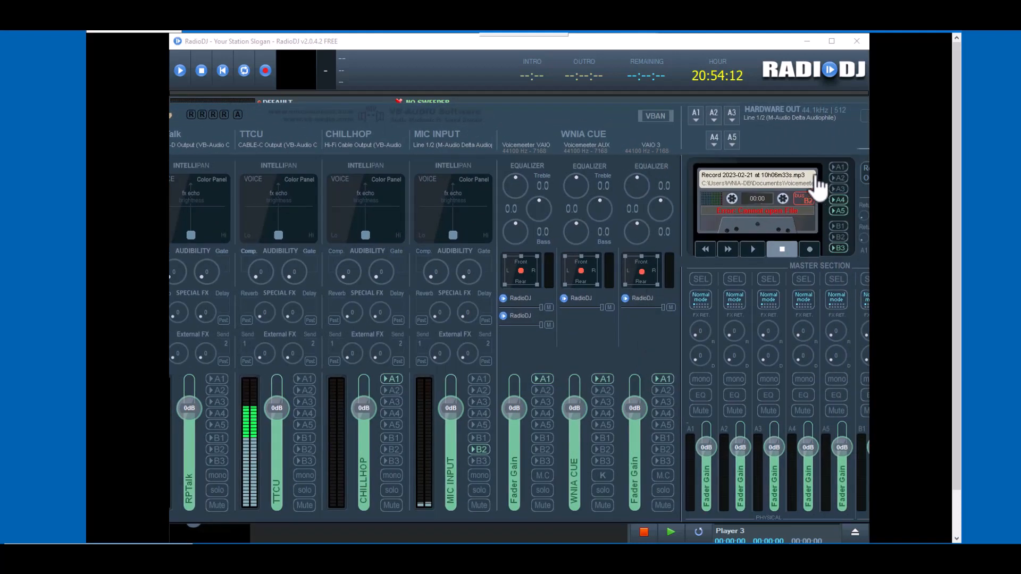
drag(597, 123, 436, 129)
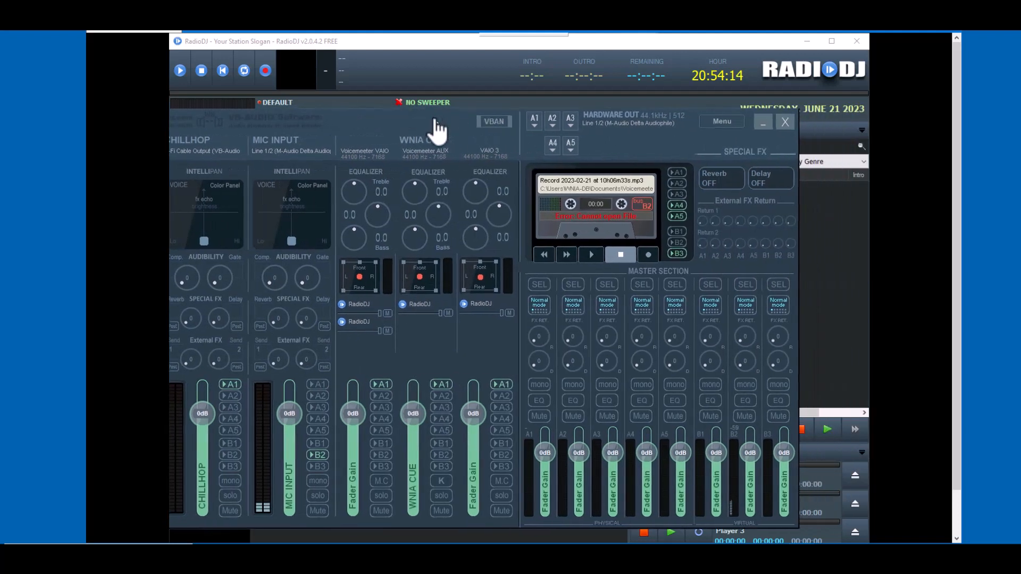
click(764, 123)
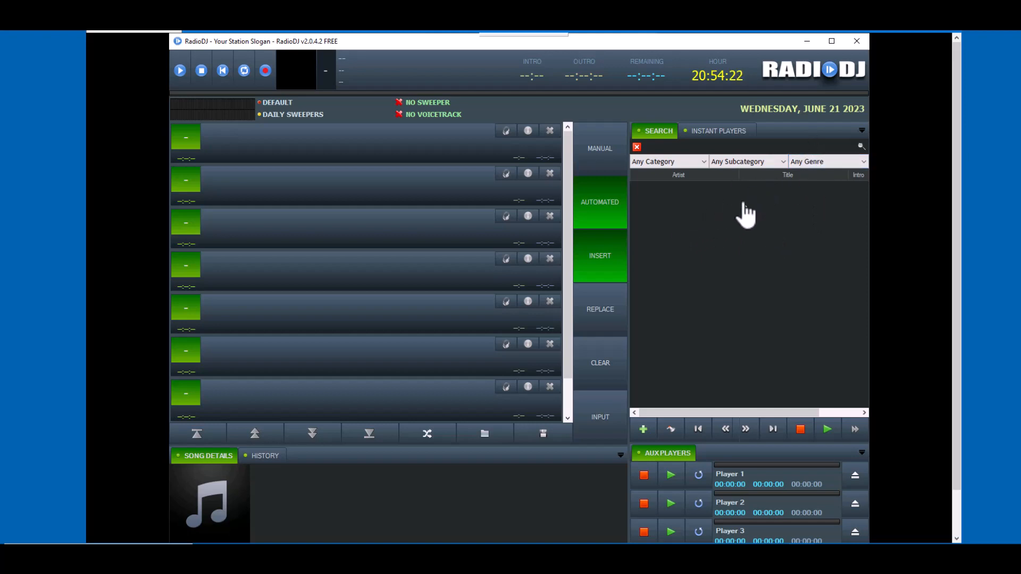
Quit RadioDJ, confirming the exit, and create a new desktop folder named "2042 Plugins"
click(857, 42)
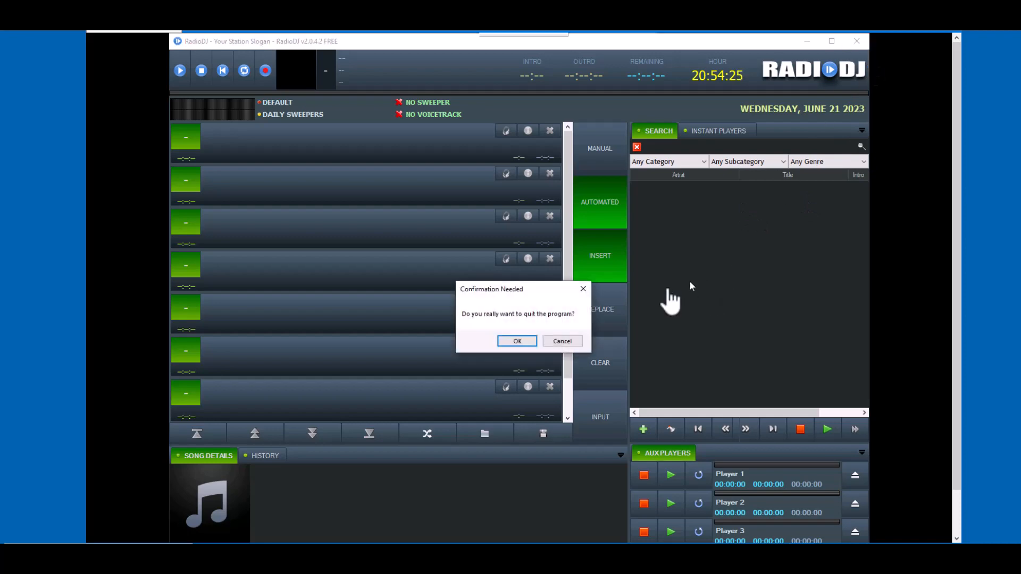
click(517, 342)
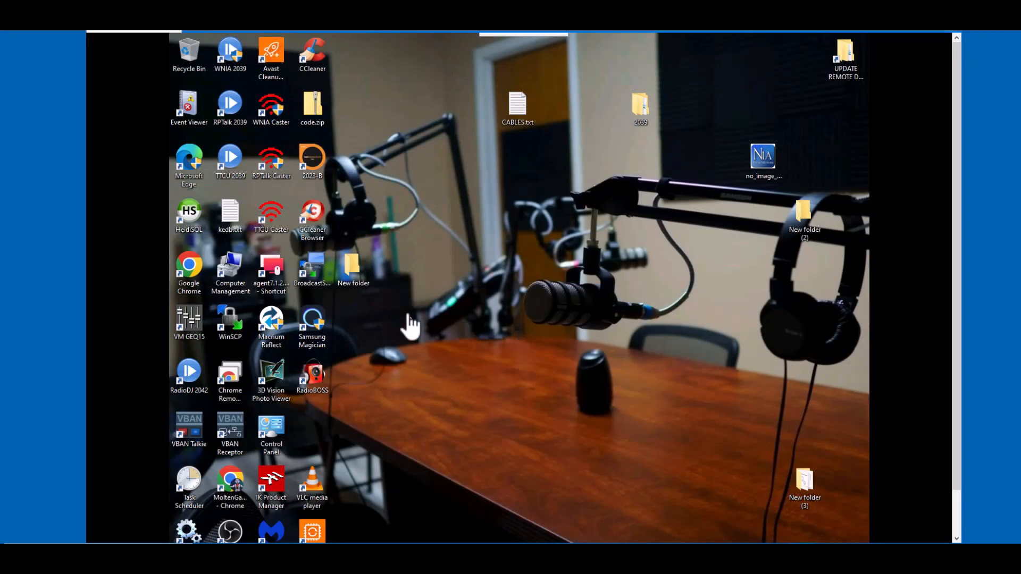
right_click(530, 261)
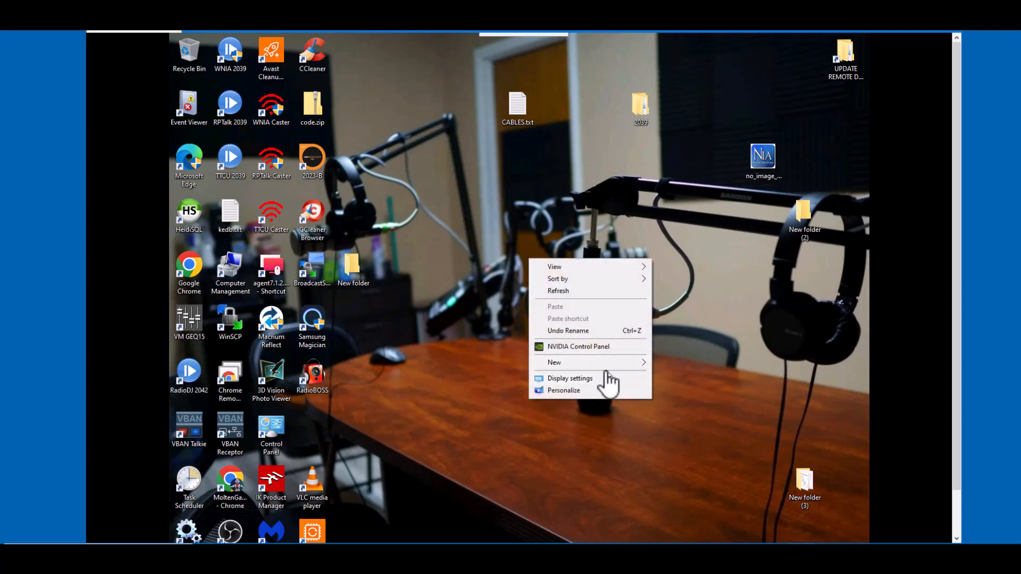
mouse_move(612, 363)
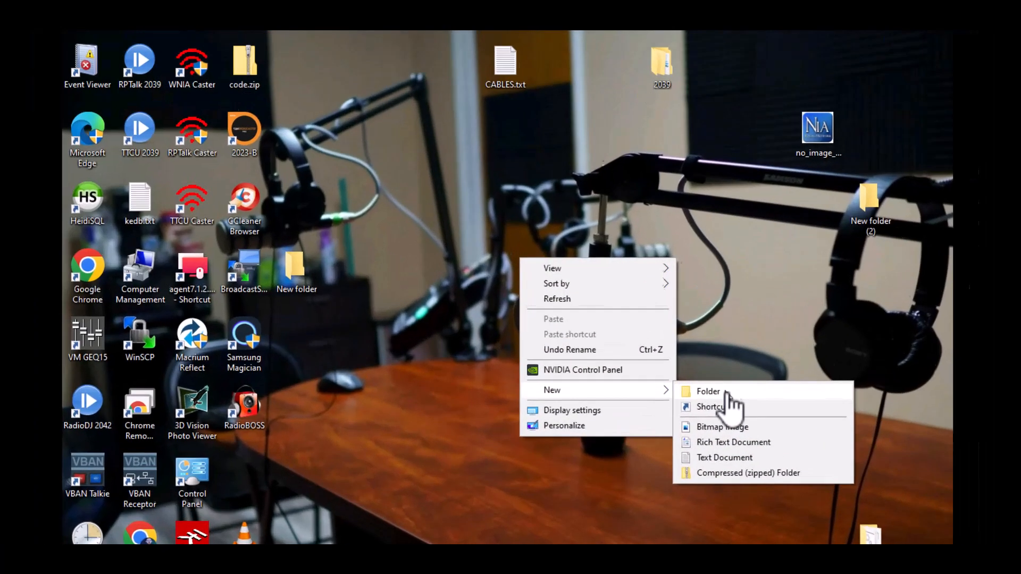
click(692, 362)
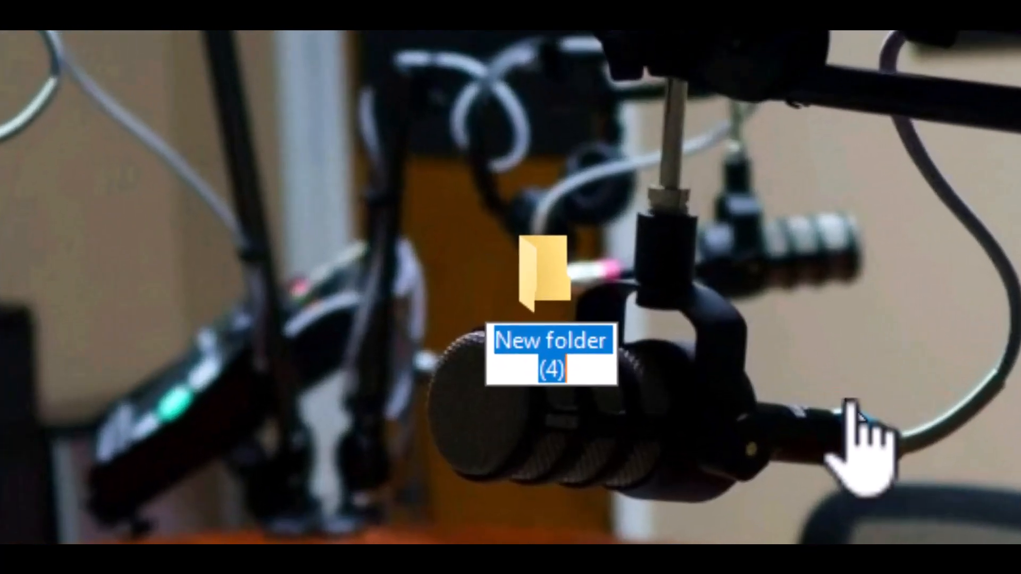
text(204)
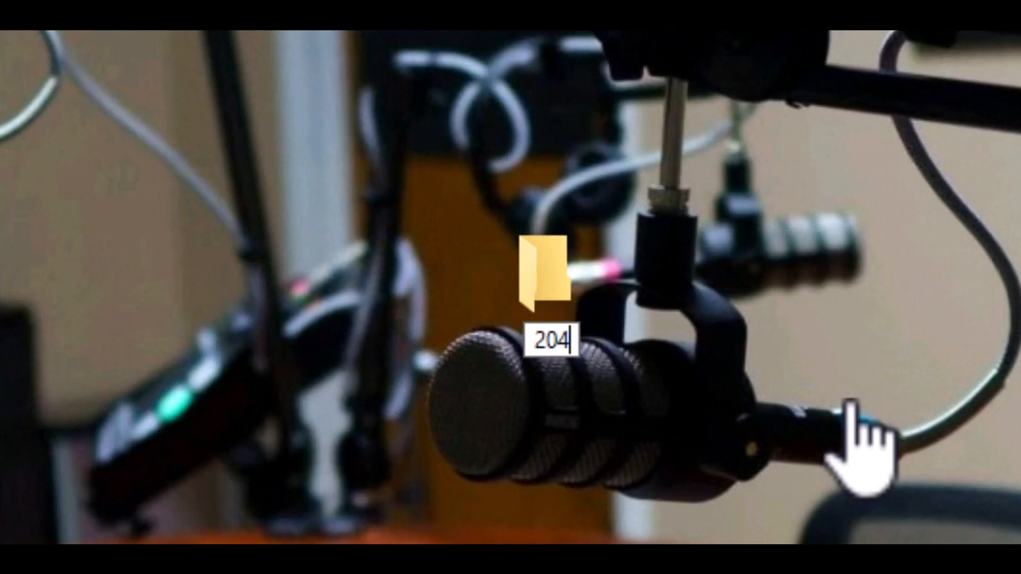
text(2)
text( Pl)
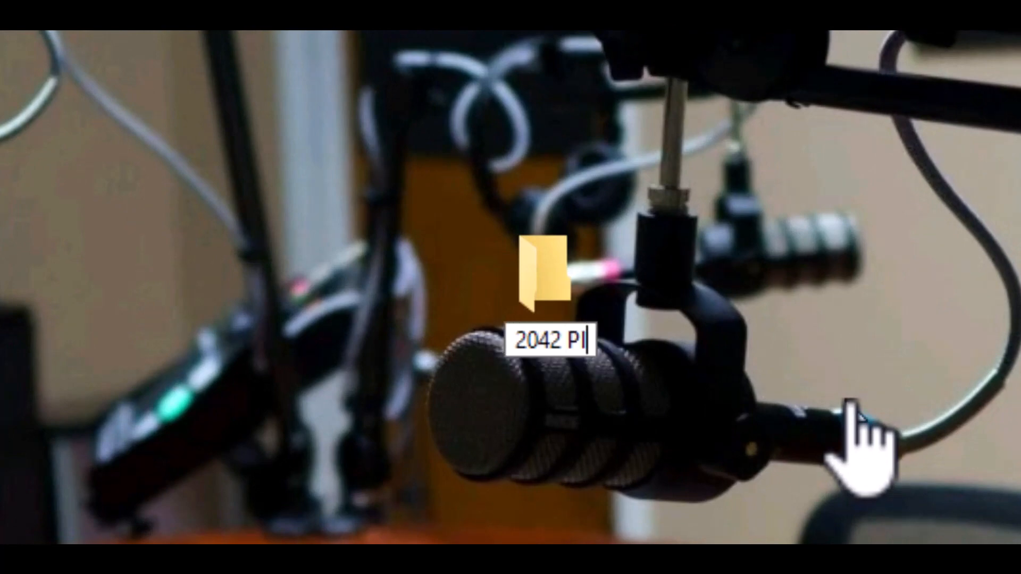
text(ugins)
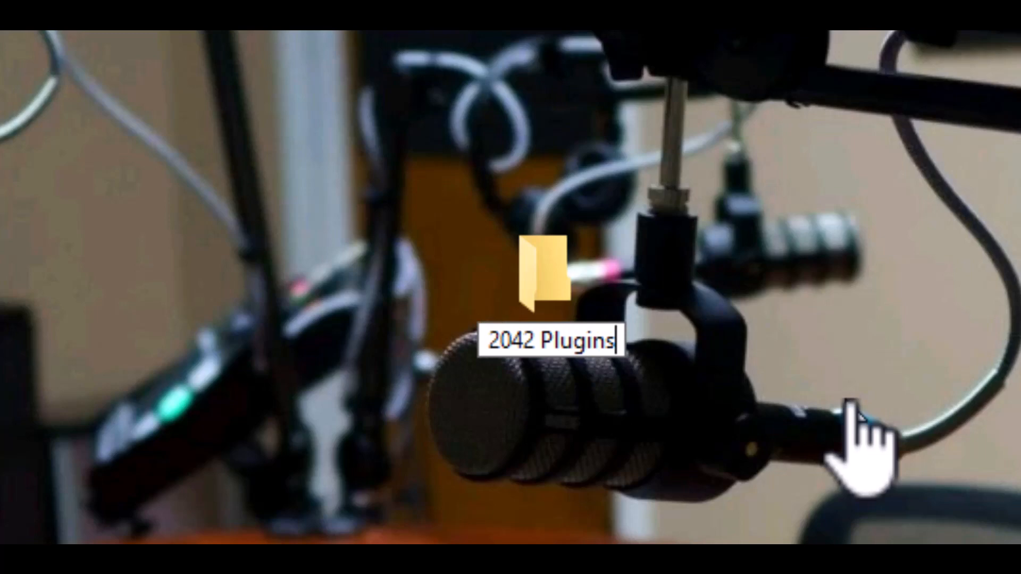
key(Return)
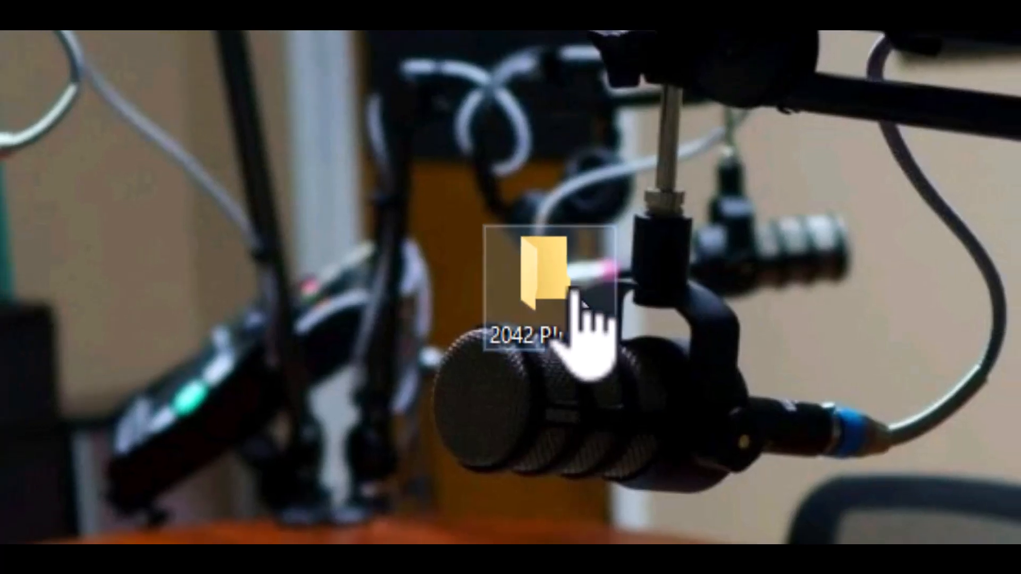
Open the 2042 Plugins folder, move and narrow its window to free desktop space, and create a subfolder named "Plugins" in it
double_click(580, 298)
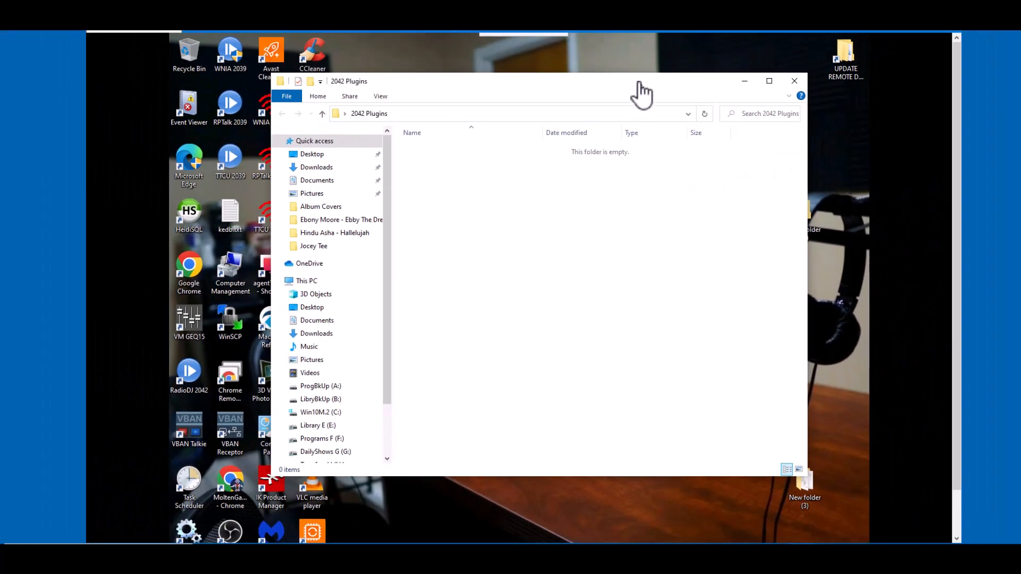
drag(642, 93, 684, 117)
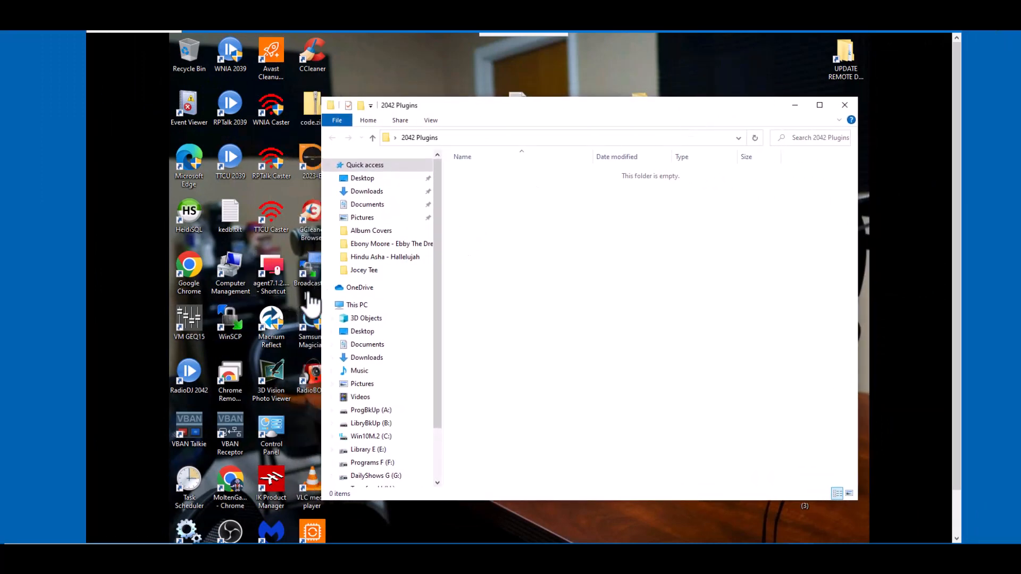
drag(319, 297, 504, 300)
right_click(655, 264)
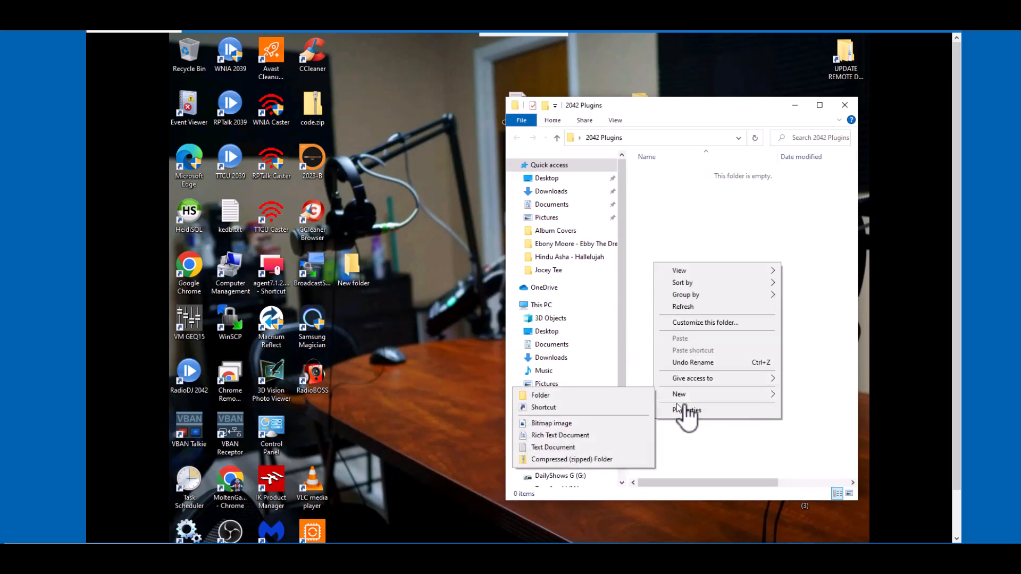
click(612, 398)
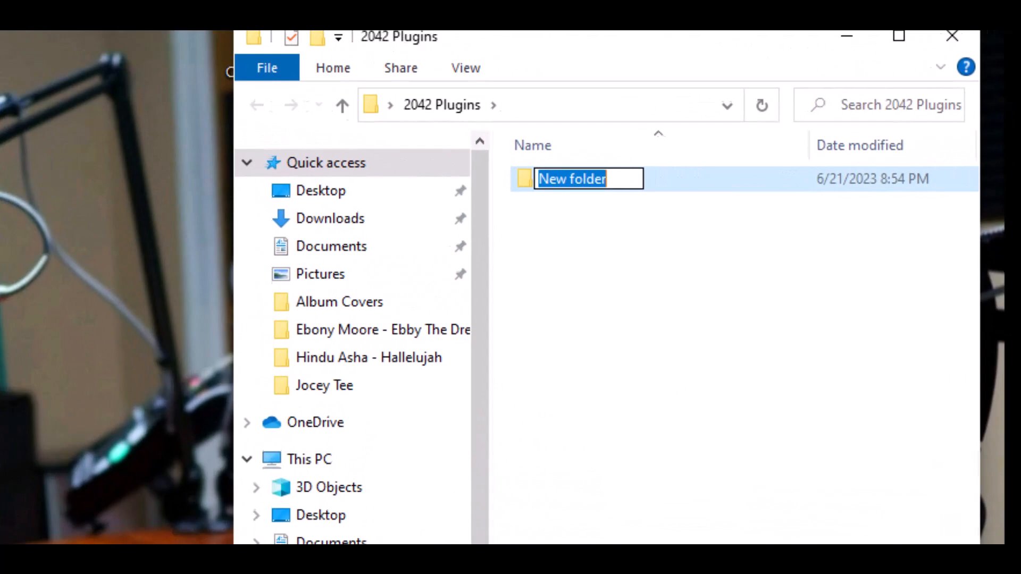
text(Pl)
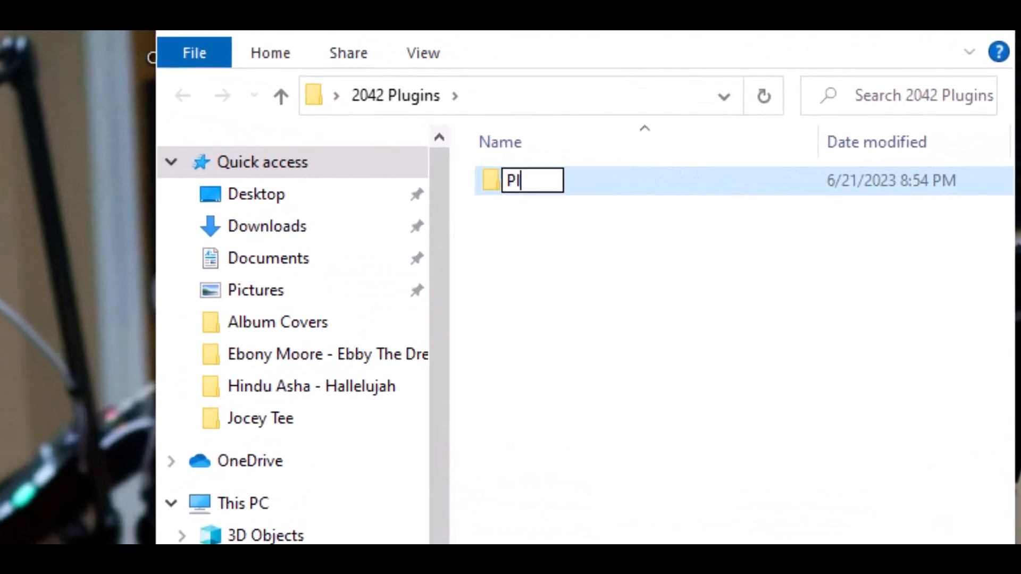
text(ugins)
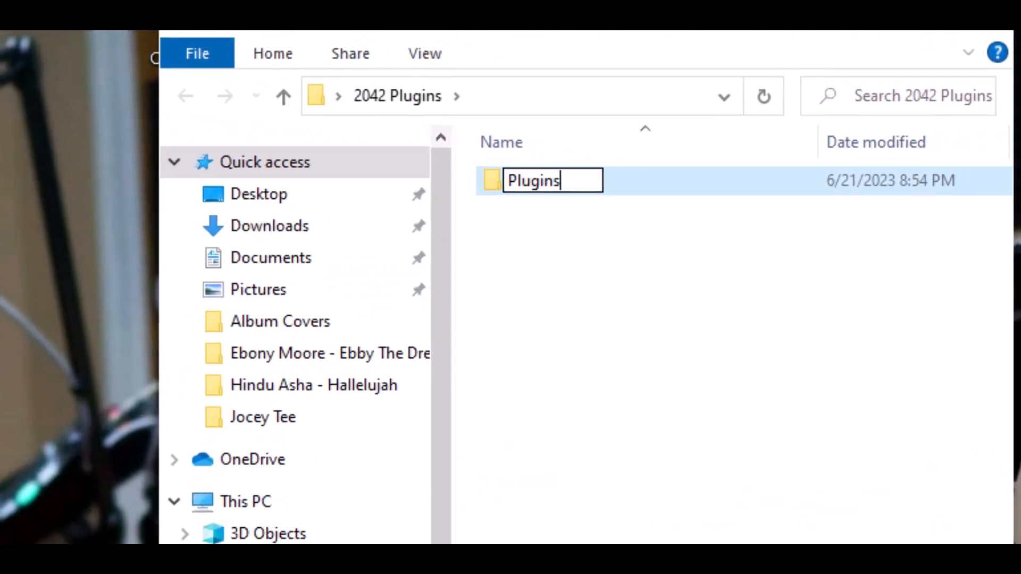
key(Return)
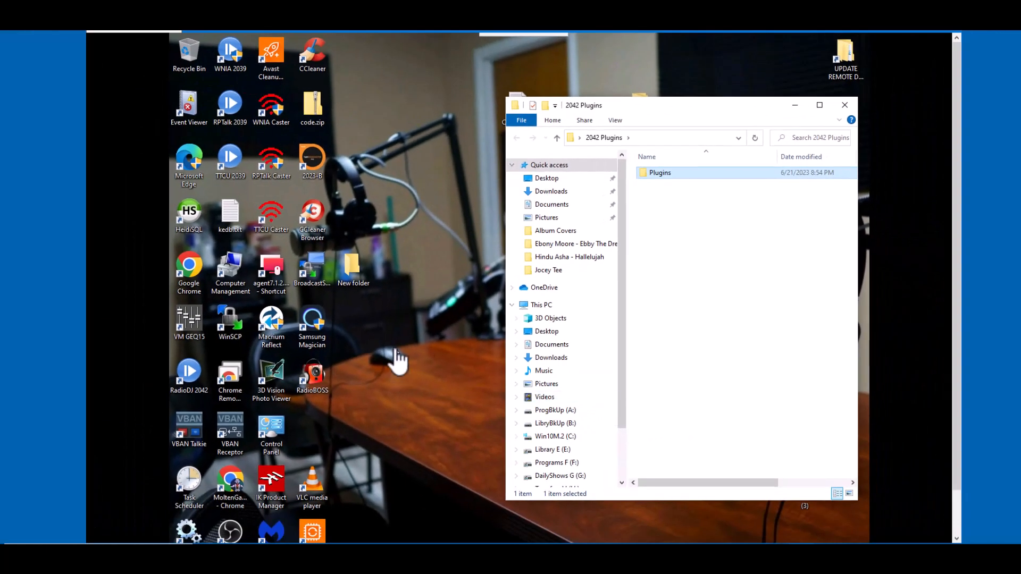
In a second File Explorer window, browse drive Win10M.2 (C:) to STATIONS, RadioDJv2042-WNIA, and open its Disabled Plugins folder
double_click(355, 273)
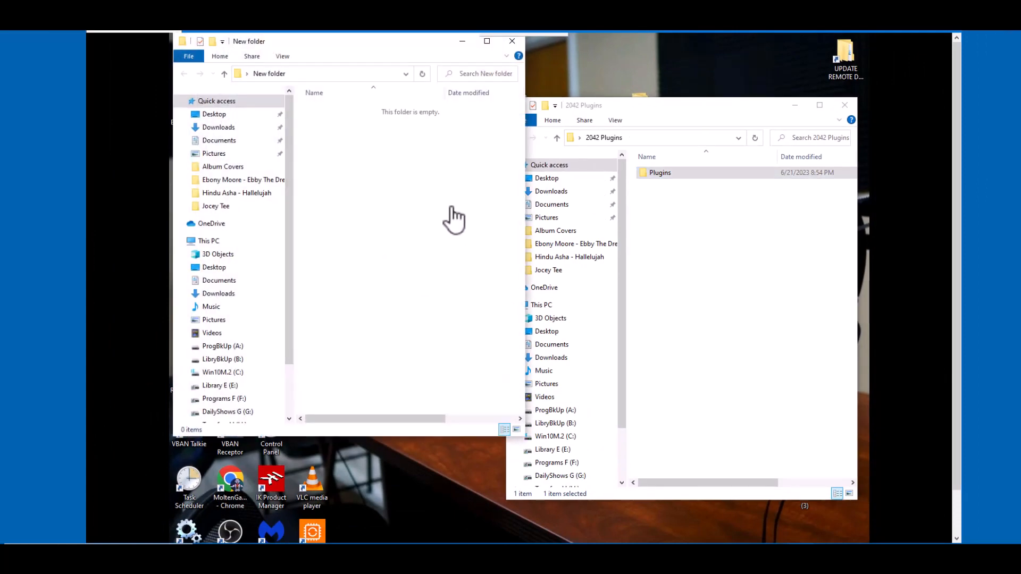
scroll(228, 361, down, 2)
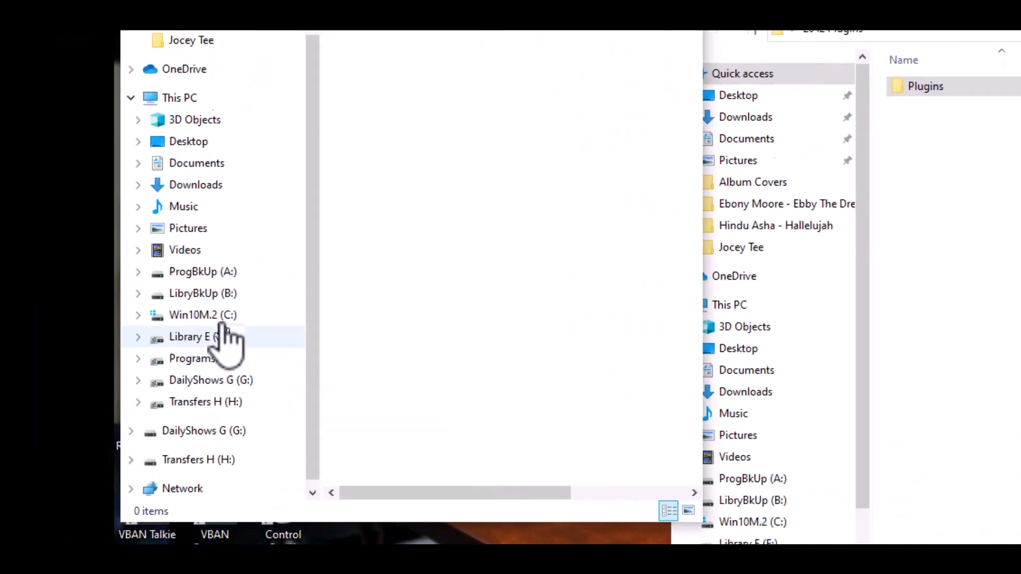
click(221, 316)
scroll(452, 297, down, 8)
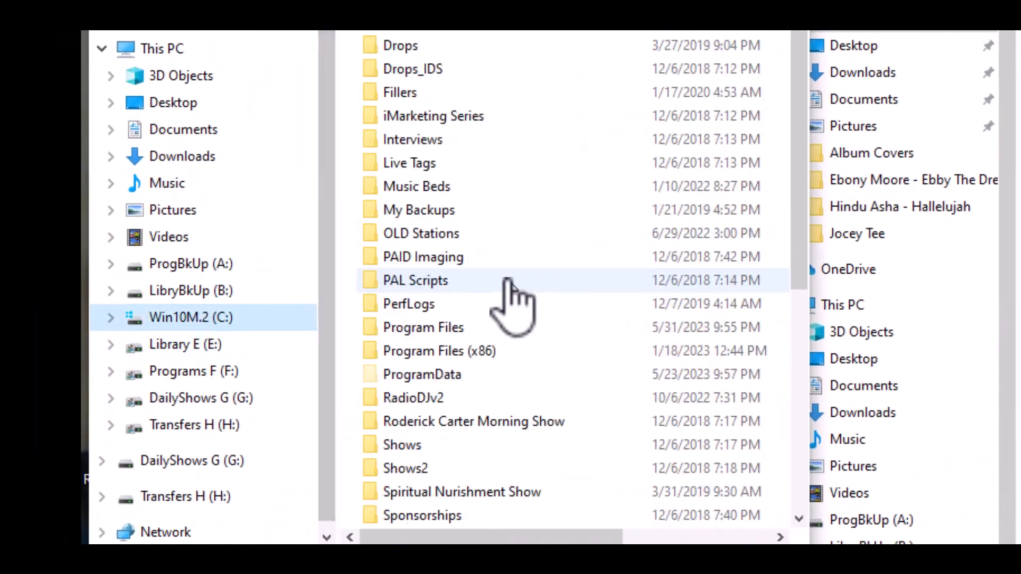
double_click(431, 189)
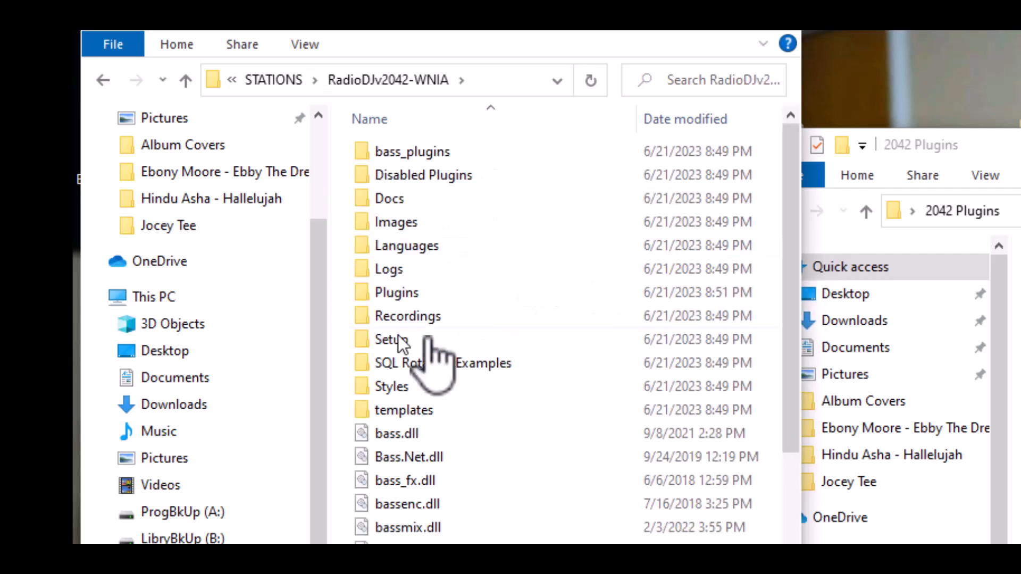
double_click(426, 176)
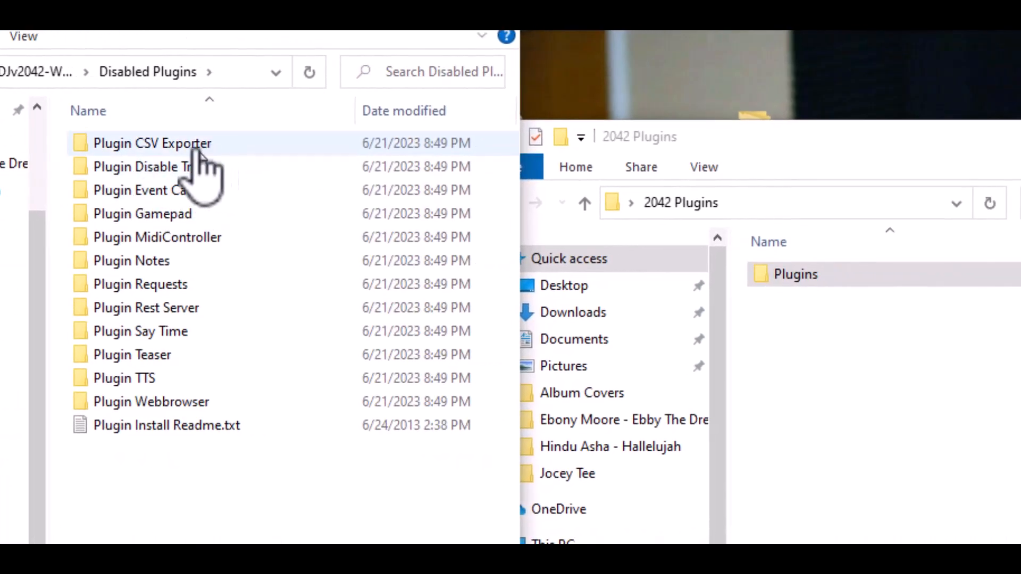
Copy Plugin_Exporter.dll and Plugin_Exporter.xml from Plugin CSV Exporter into the new Plugins subfolder, and return to the Disabled Plugins folder
double_click(192, 144)
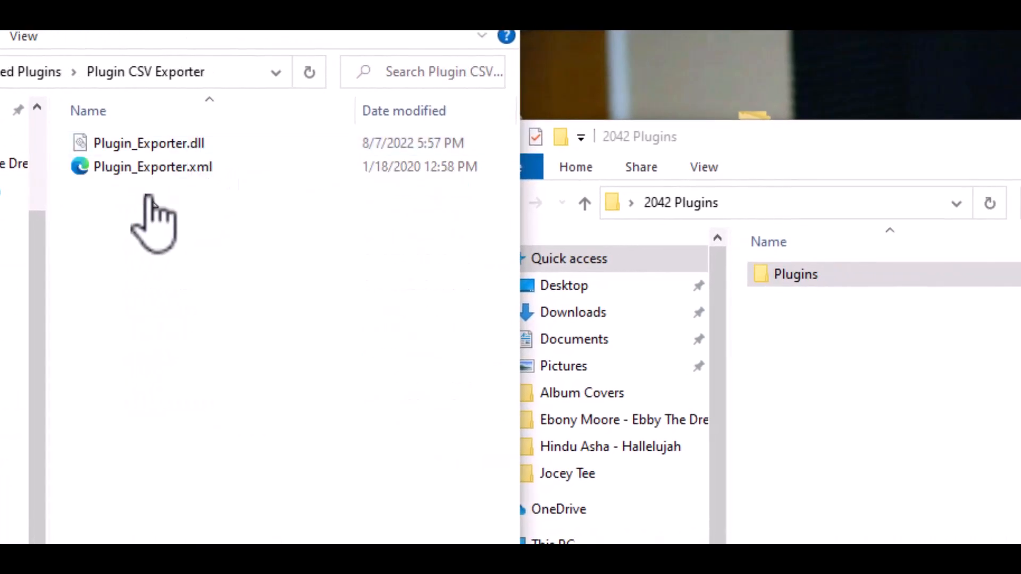
click(766, 278)
double_click(766, 278)
drag(127, 207, 181, 151)
right_click(181, 151)
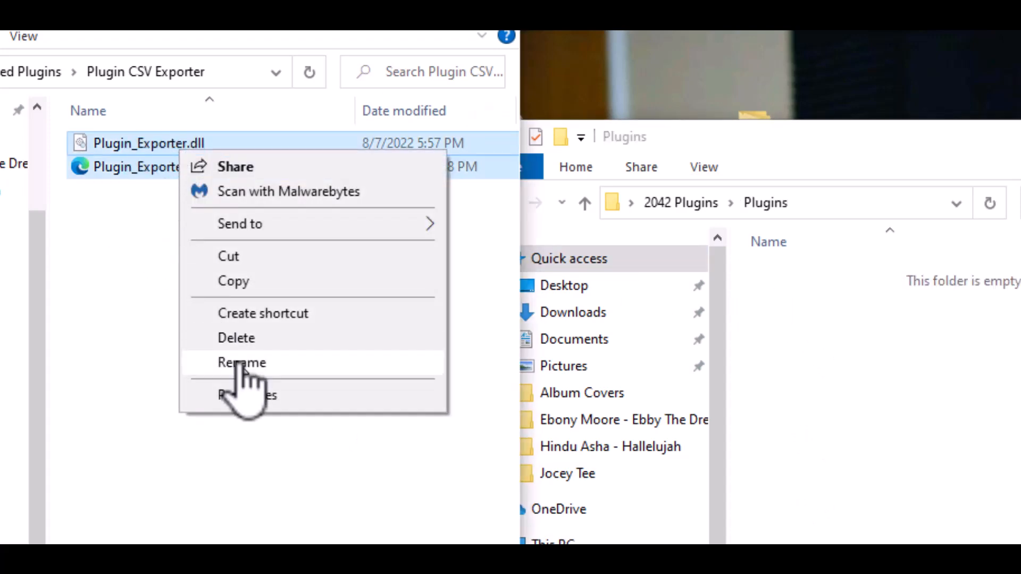
click(242, 290)
click(878, 432)
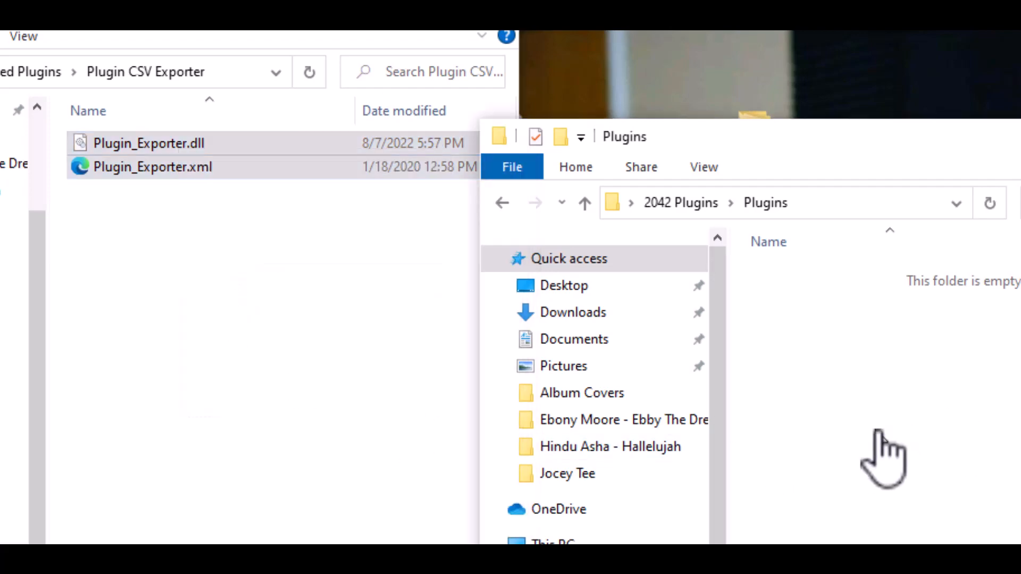
key(ctrl+v)
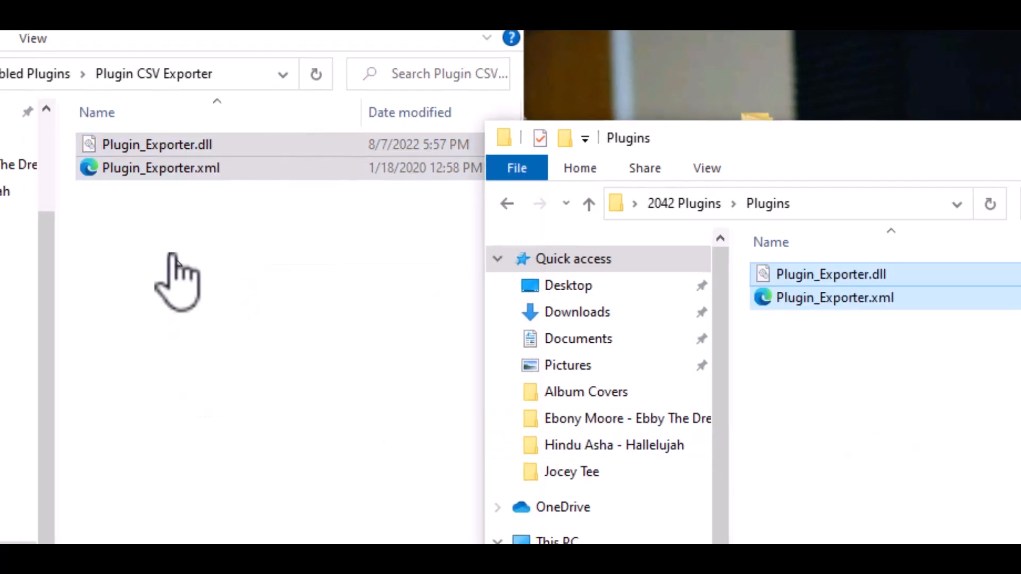
click(171, 278)
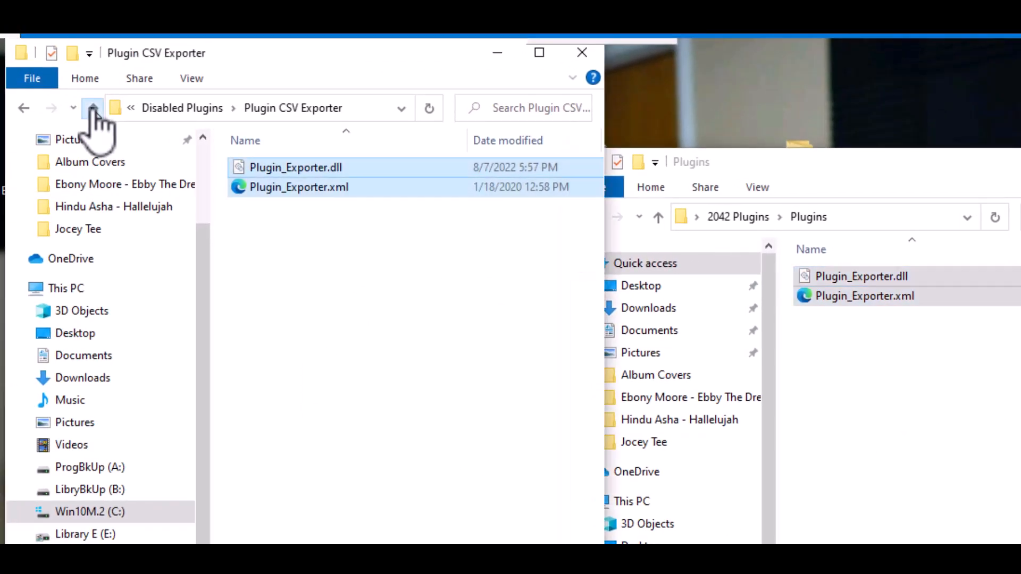
click(93, 108)
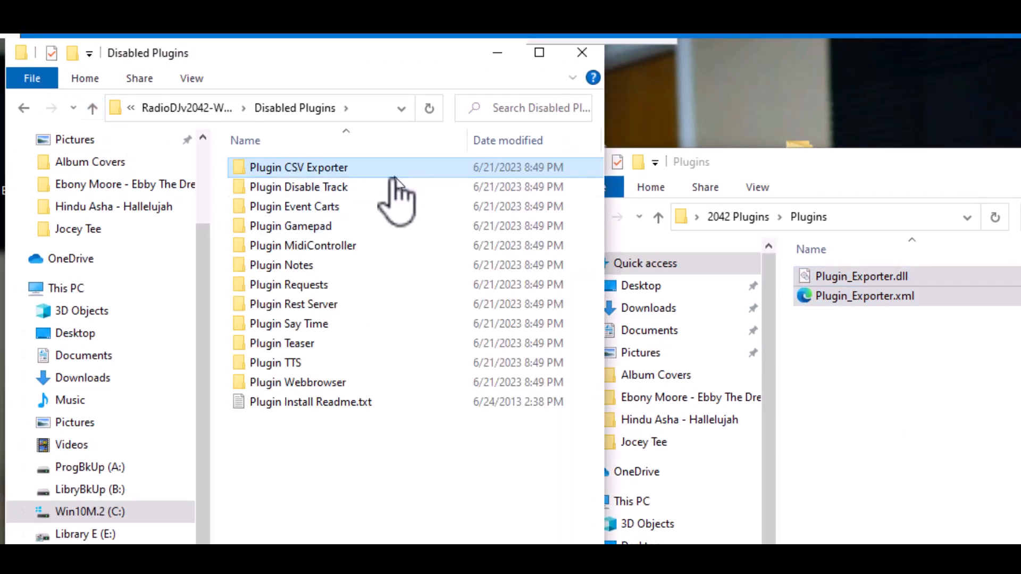
Check the Plugin Disable Track folder, and copy Plugin_EventsCart.dll and Plugin_EventsCart.xml from Plugin Event Carts into the Plugins subfolder
double_click(310, 189)
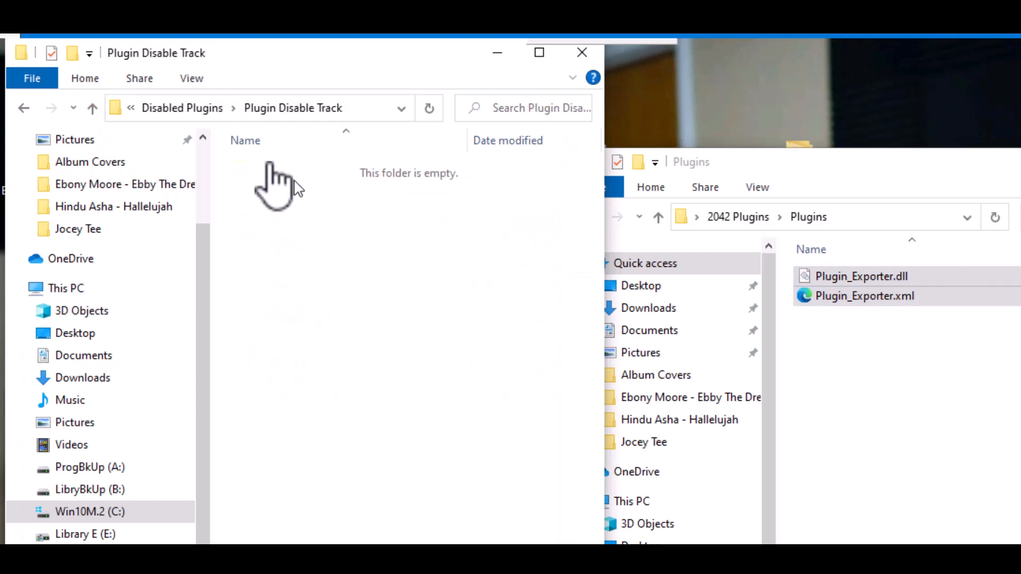
click(94, 109)
double_click(333, 207)
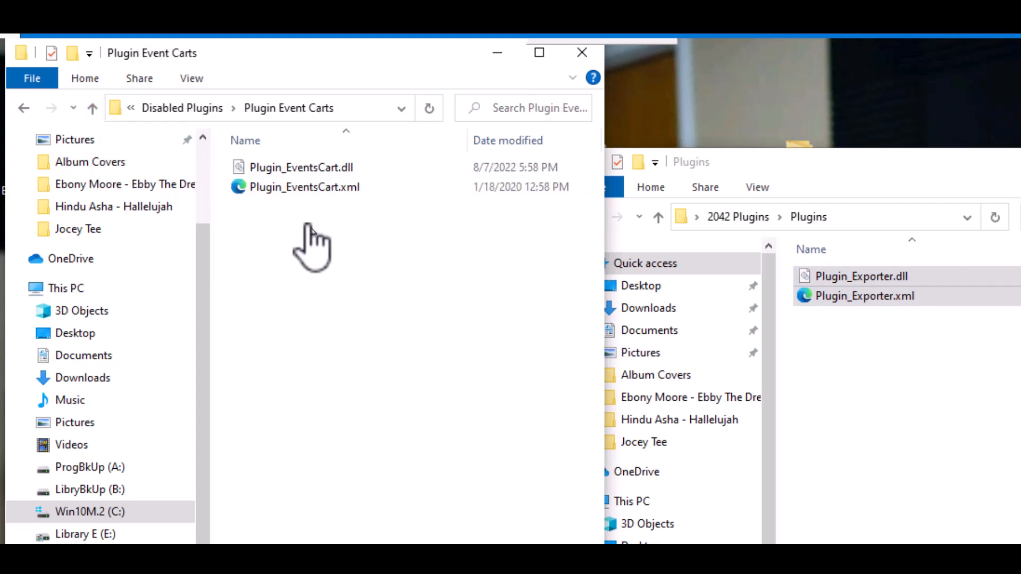
drag(308, 225, 347, 165)
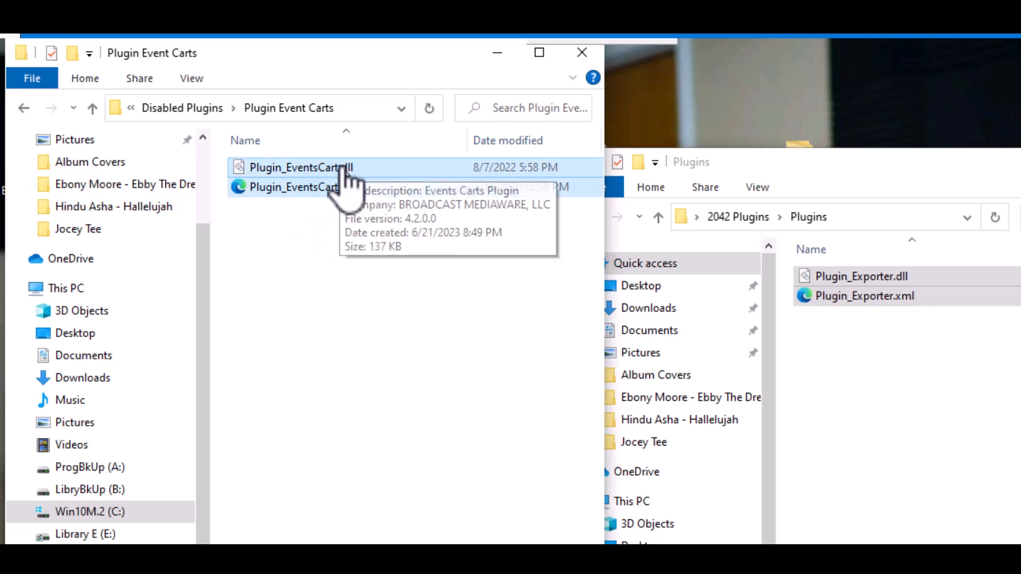
click(881, 411)
key(ctrl+v)
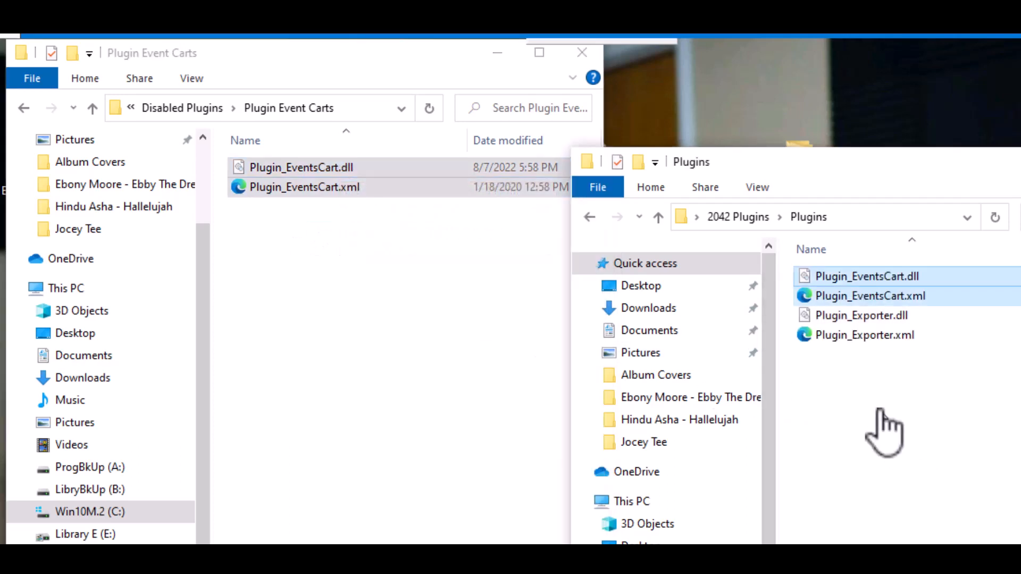
click(91, 112)
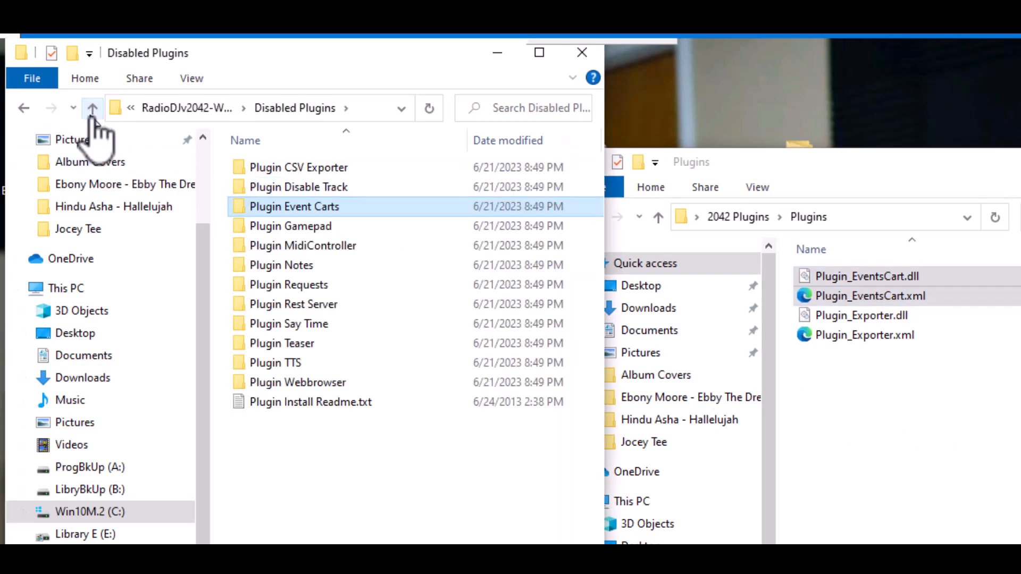
Check the Plugin MidiController folder, and copy Plugin_Notes.dll and Plugin_Notes.xml from Plugin Notes into the 2042 Plugins folder's Plugins subfolder
double_click(304, 246)
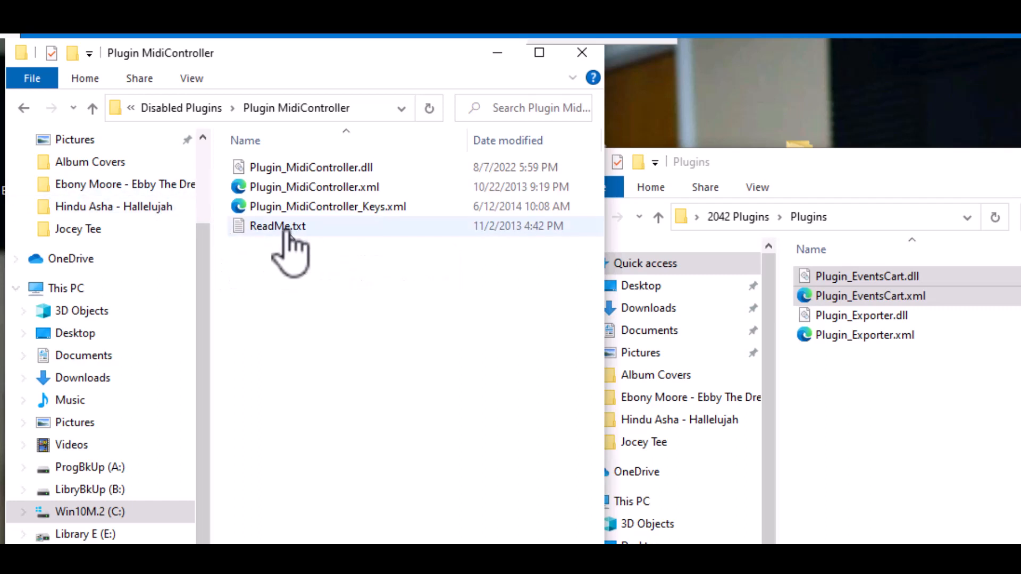
click(92, 109)
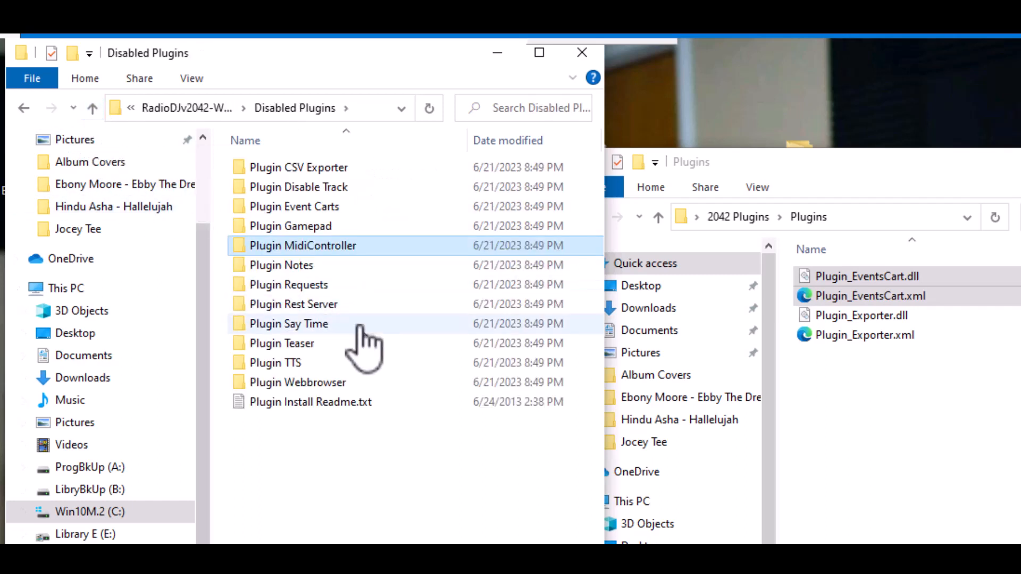
double_click(297, 266)
drag(302, 221, 313, 170)
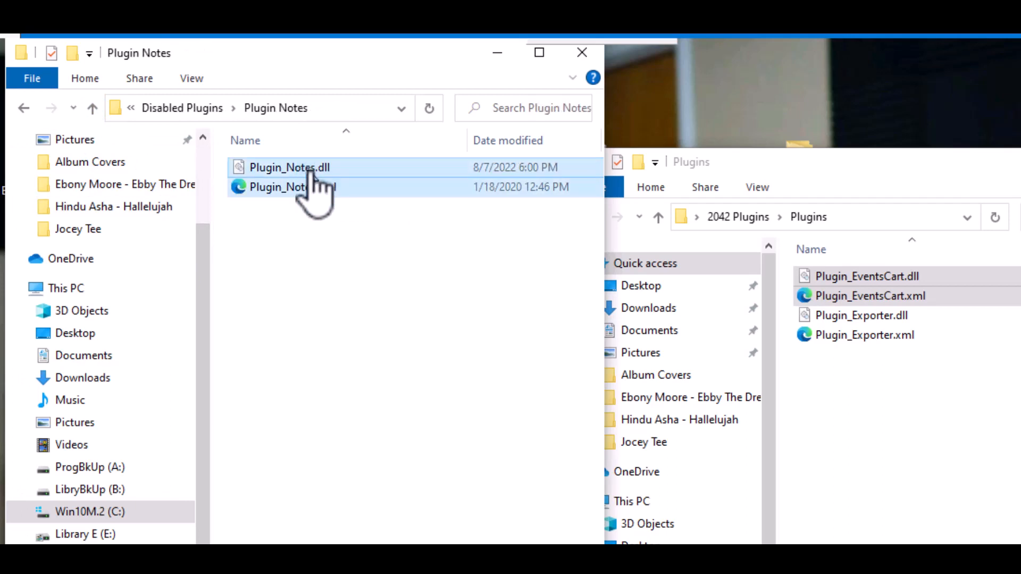
click(914, 452)
key(ctrl+v)
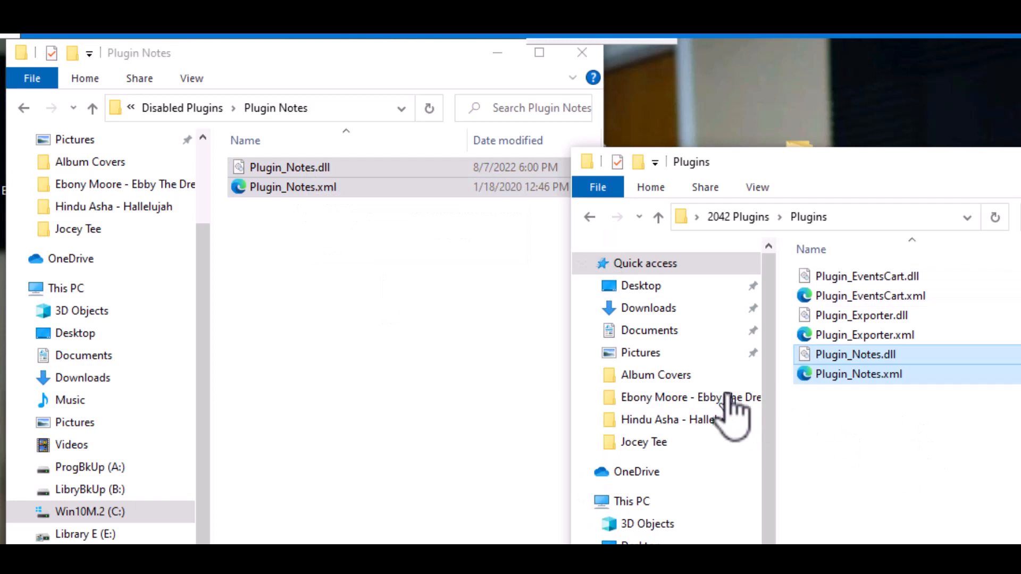
click(92, 109)
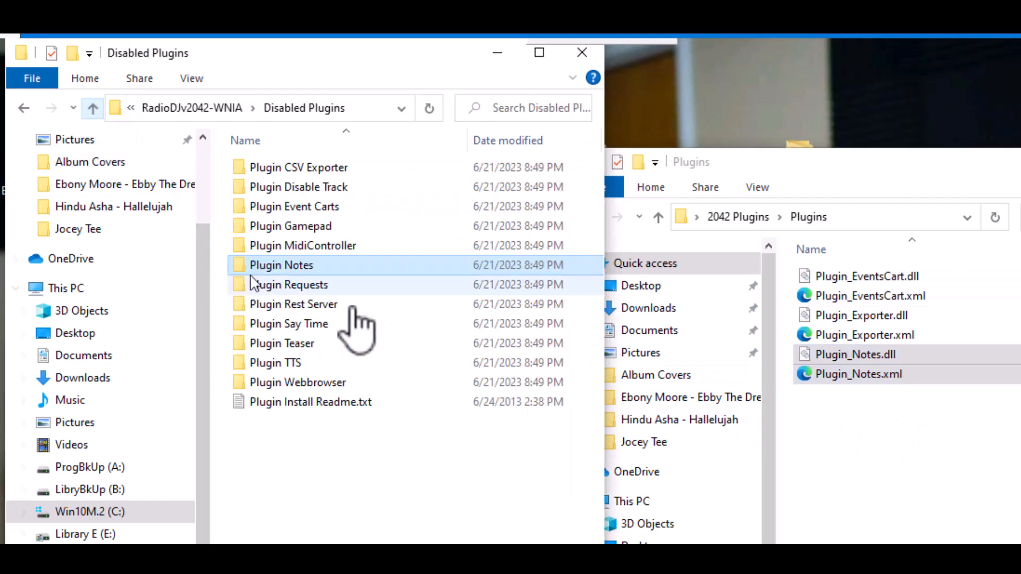
Copy Plugin_Requests.dll and Plugin_Requests.xml from Plugin Requests, and Plugin_SayTime.dll from Plugin Say Time, into the Plugins subfolder
double_click(307, 286)
drag(275, 226, 856, 420)
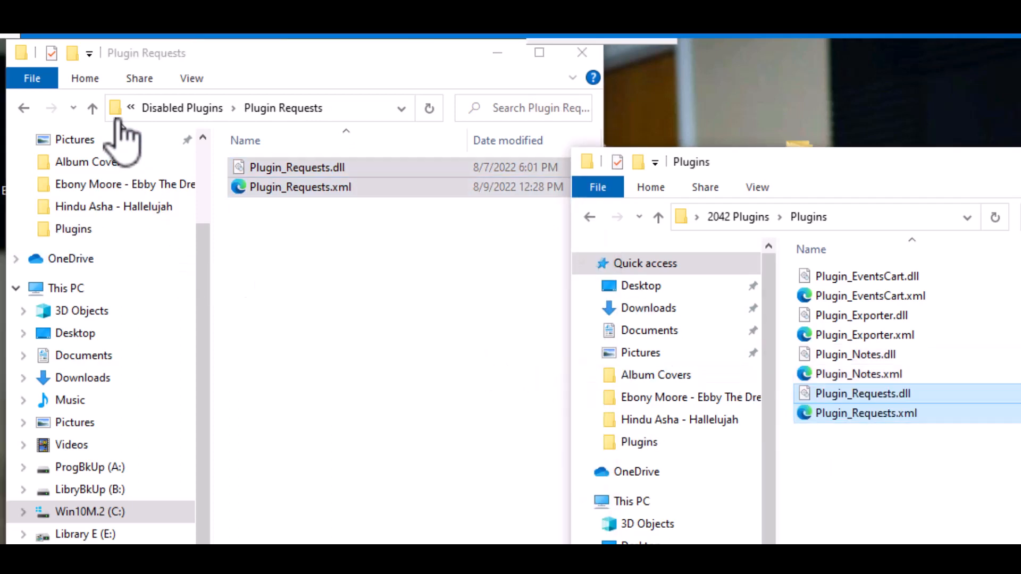
click(92, 108)
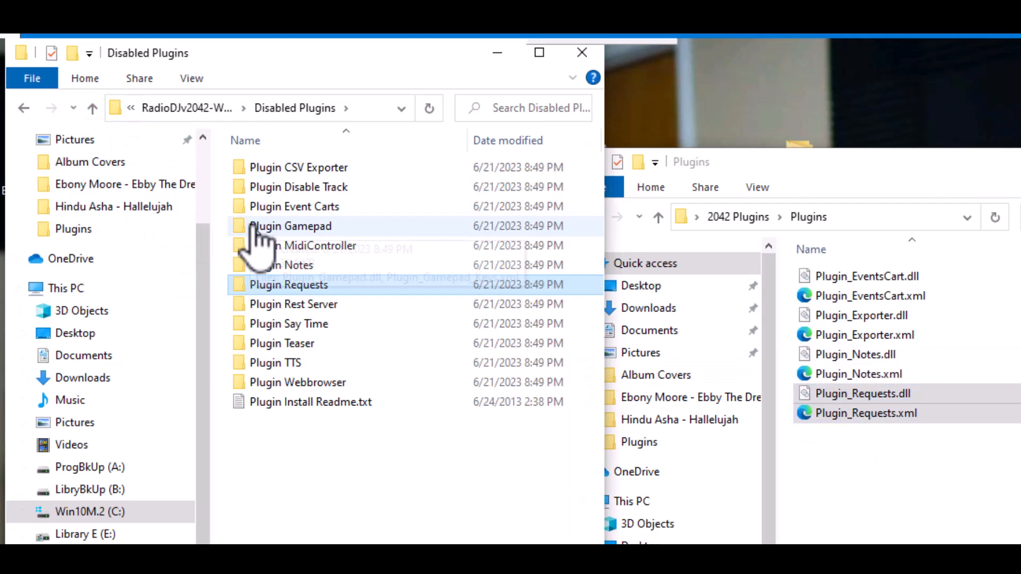
double_click(313, 325)
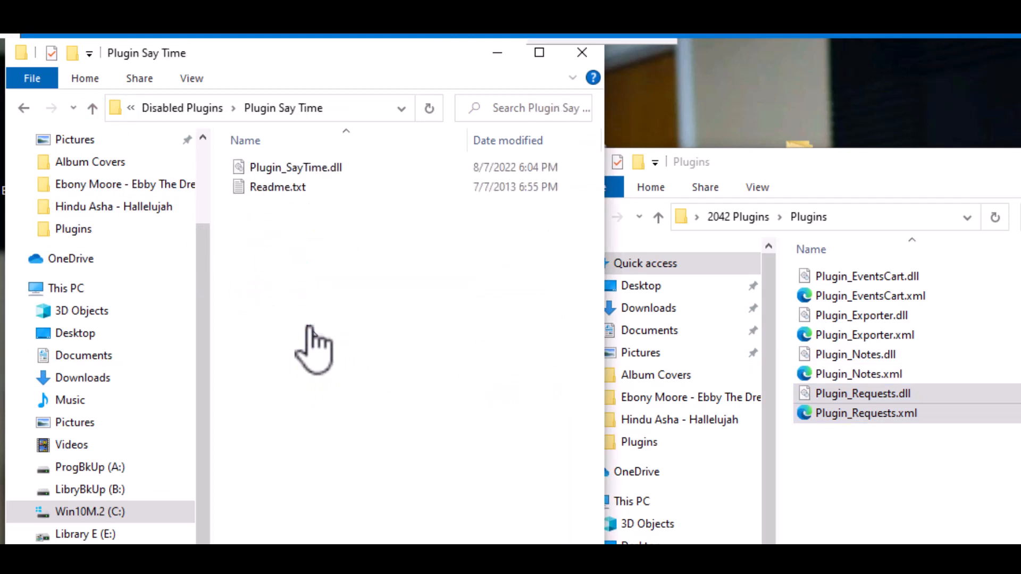
click(325, 170)
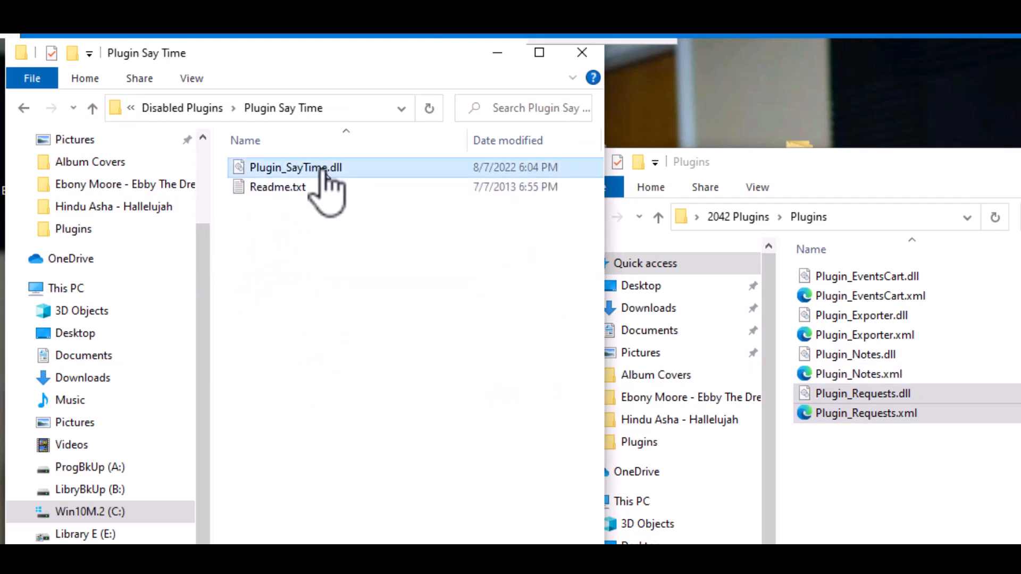
drag(325, 170, 749, 447)
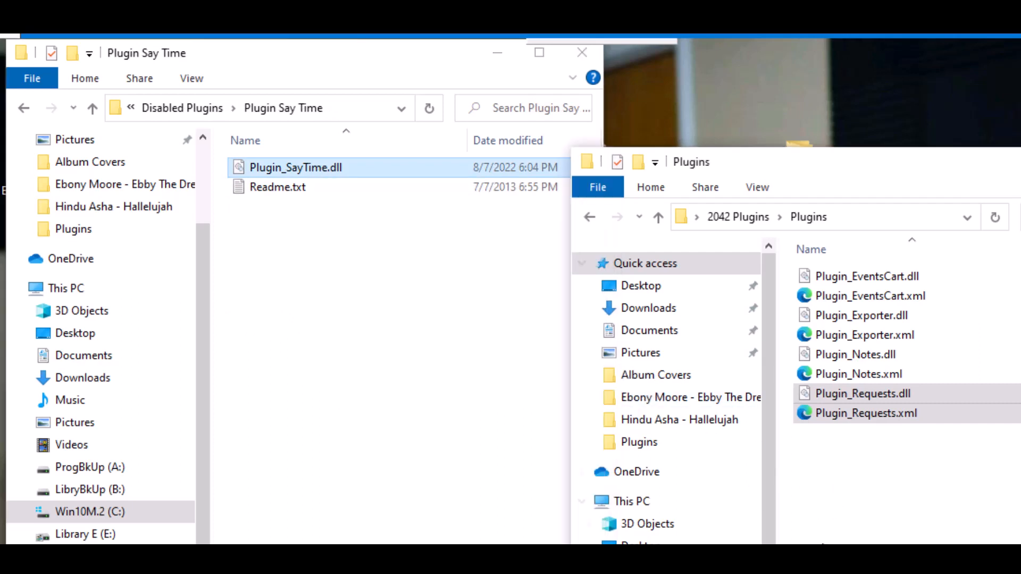
click(93, 109)
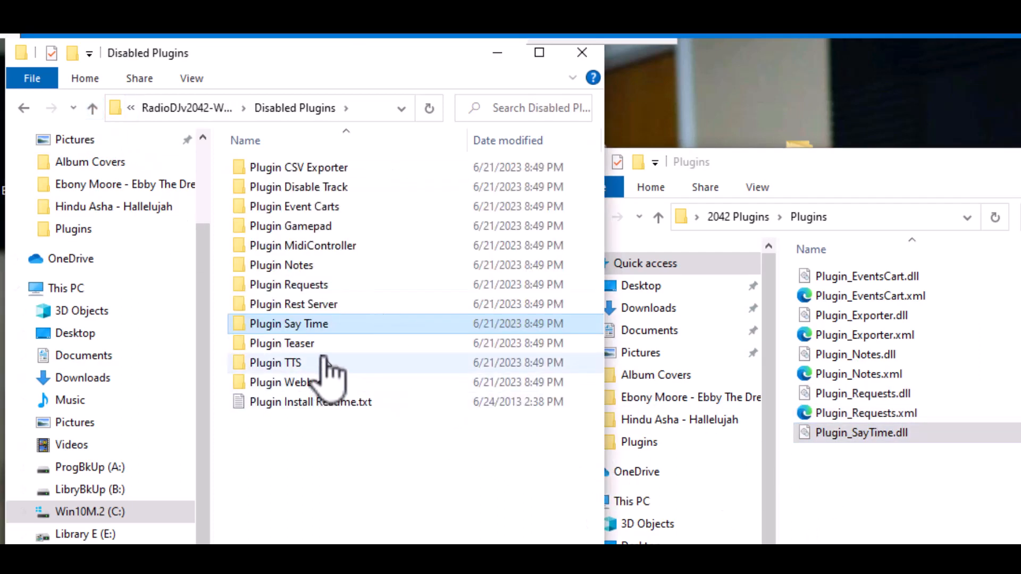
Copy Plugin_Teaser.dll and Plugin_Teaser.xml from Plugin Teaser into the Plugins subfolder, and return to the Disabled Plugins folder
double_click(280, 345)
drag(292, 228, 315, 165)
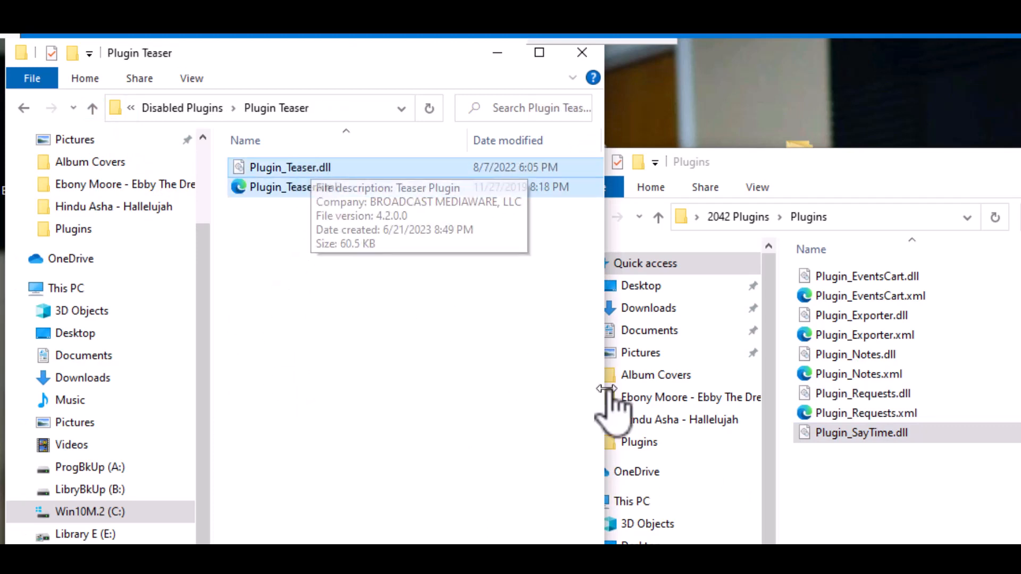
click(906, 537)
key(ctrl+v)
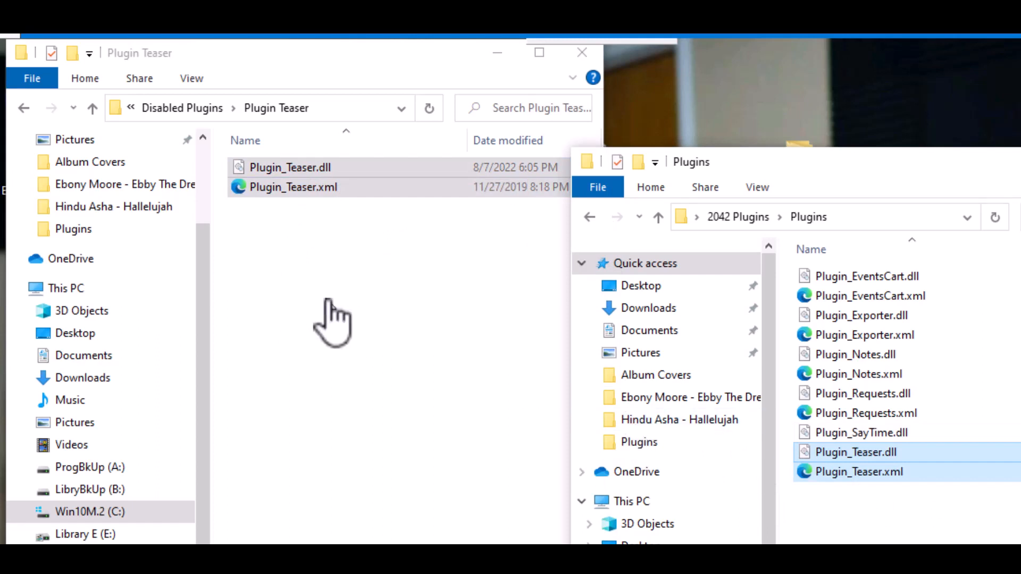
click(93, 108)
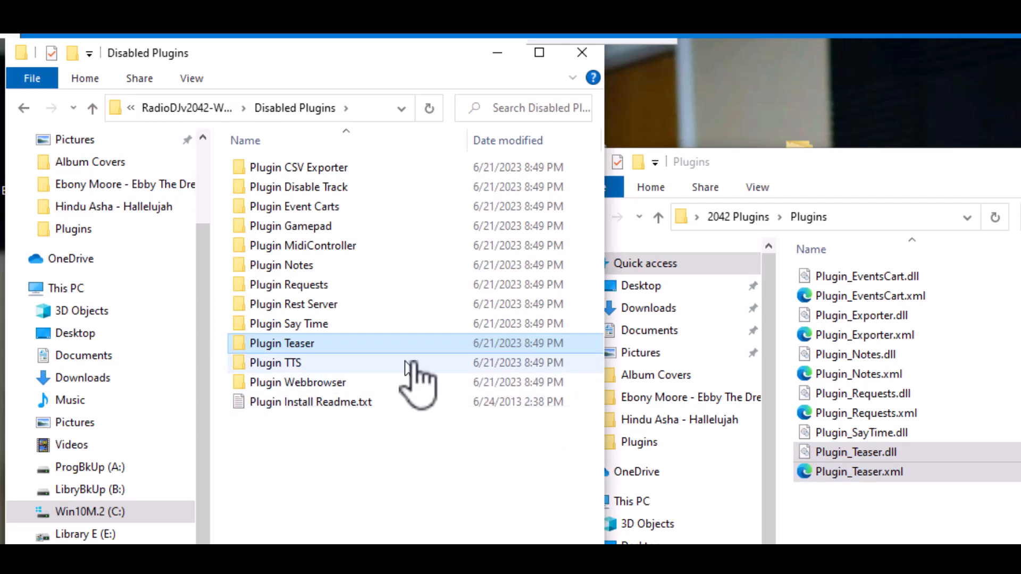
Copy all gathered plugin files from the 2042 Plugins subfolder into the RadioDJv2042-WNIA Plugins folder, and close the 2042 Plugins window
click(92, 108)
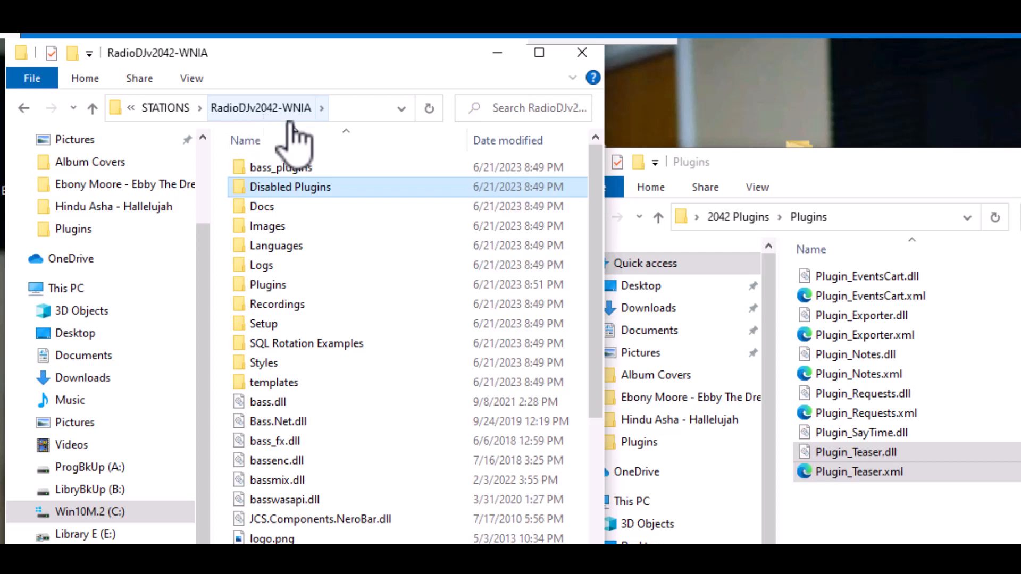
click(857, 503)
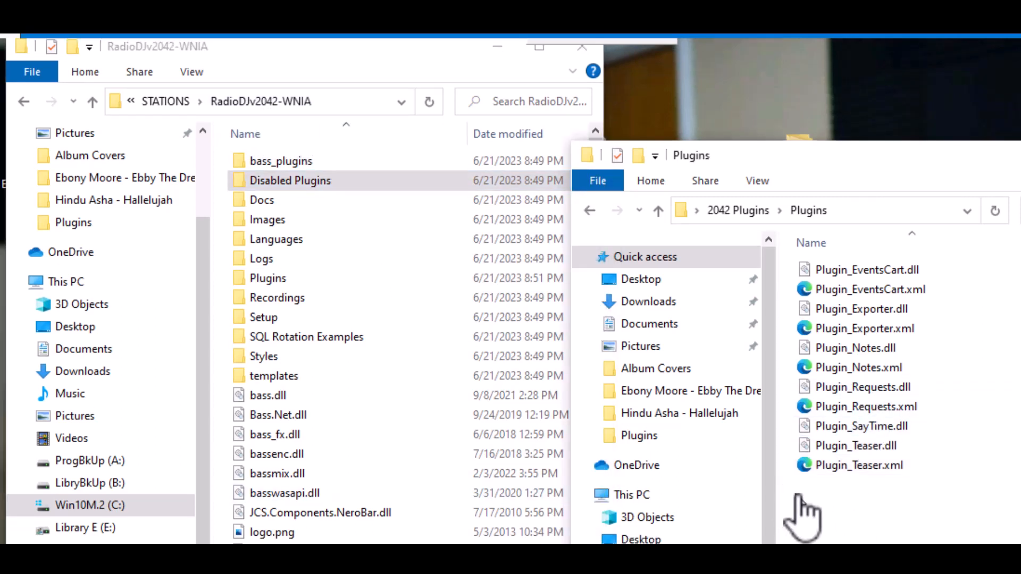
drag(798, 497, 1004, 266)
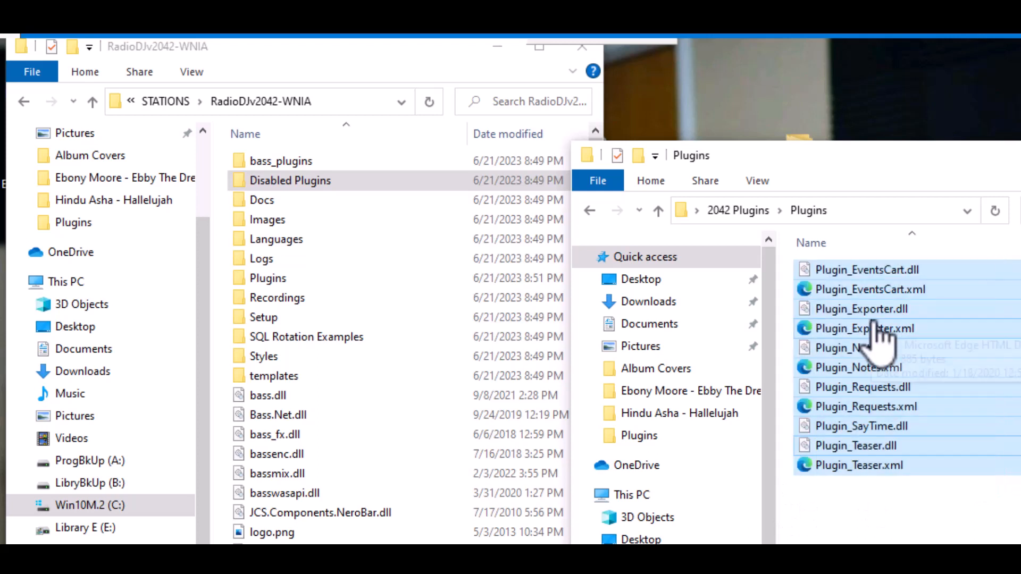
right_click(875, 330)
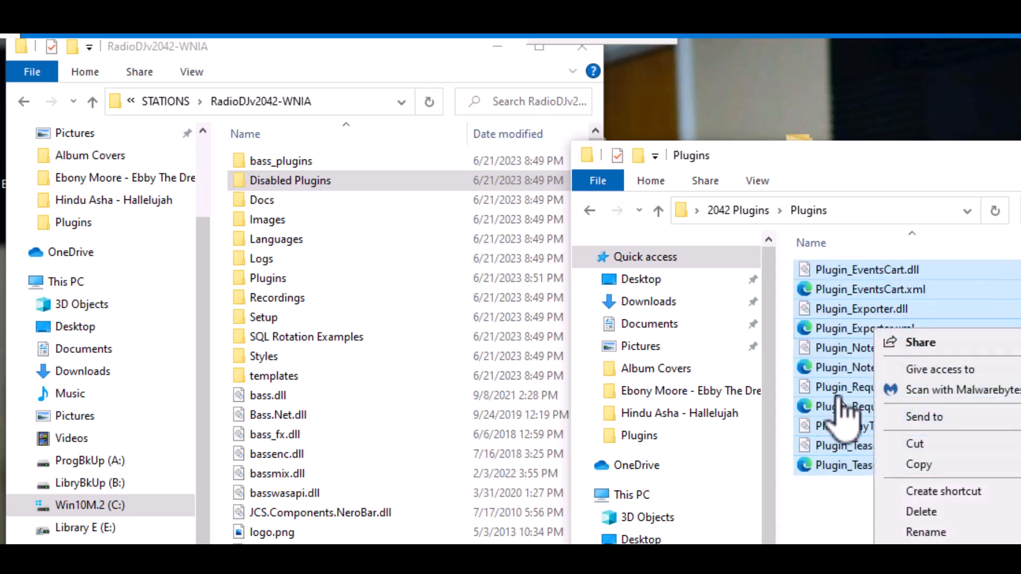
click(919, 465)
click(274, 290)
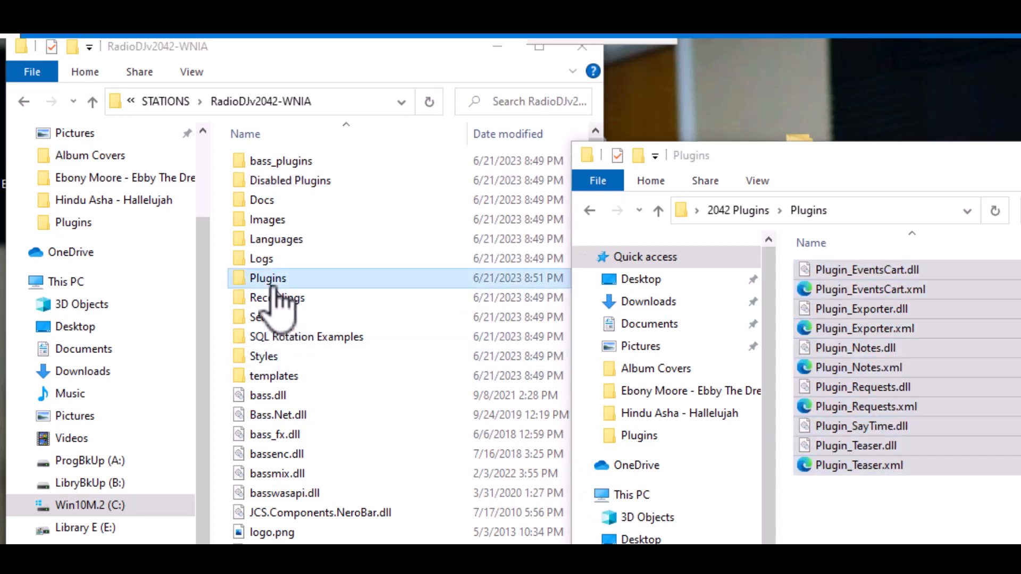
double_click(274, 289)
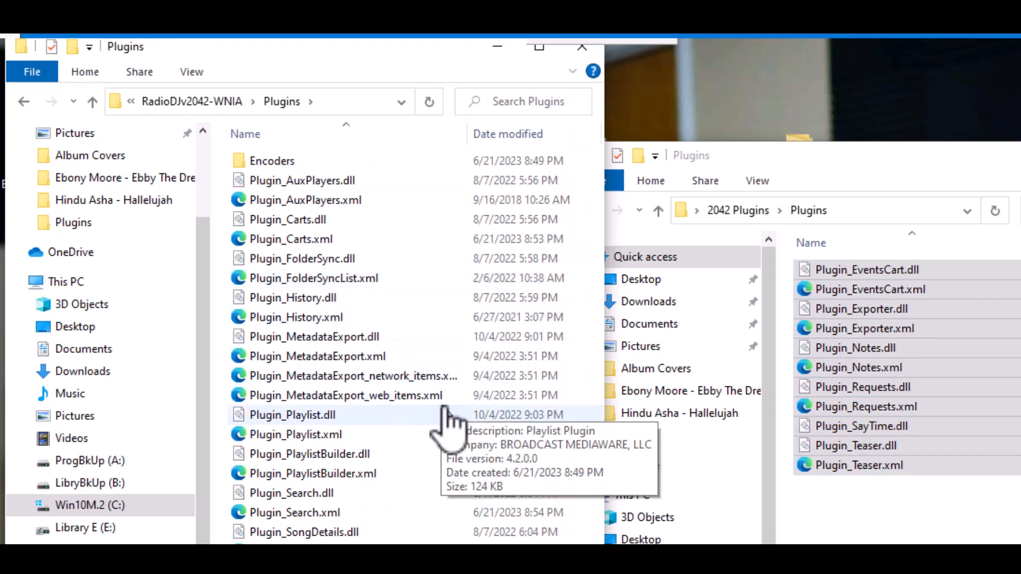
key(ctrl+v)
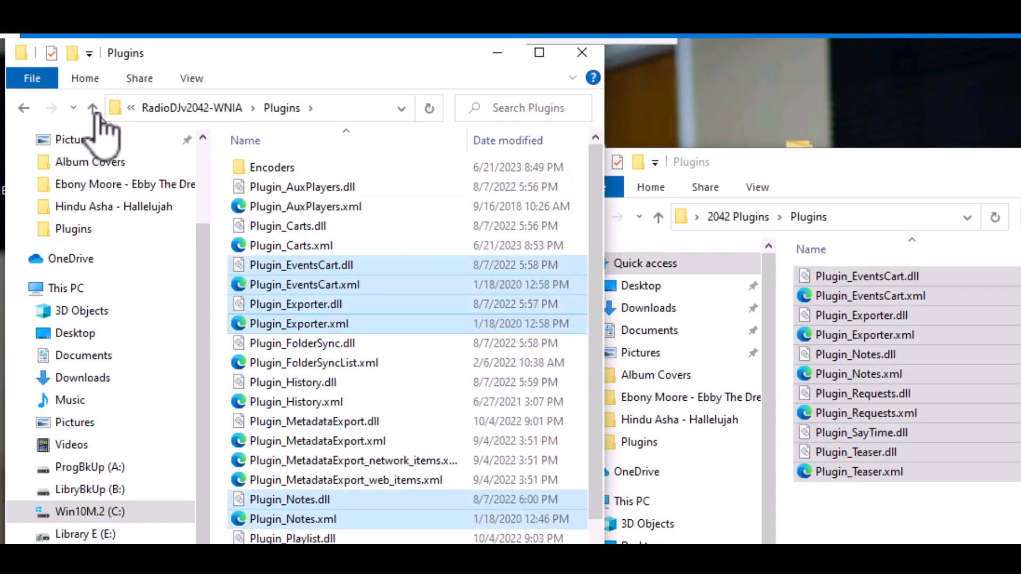
click(94, 109)
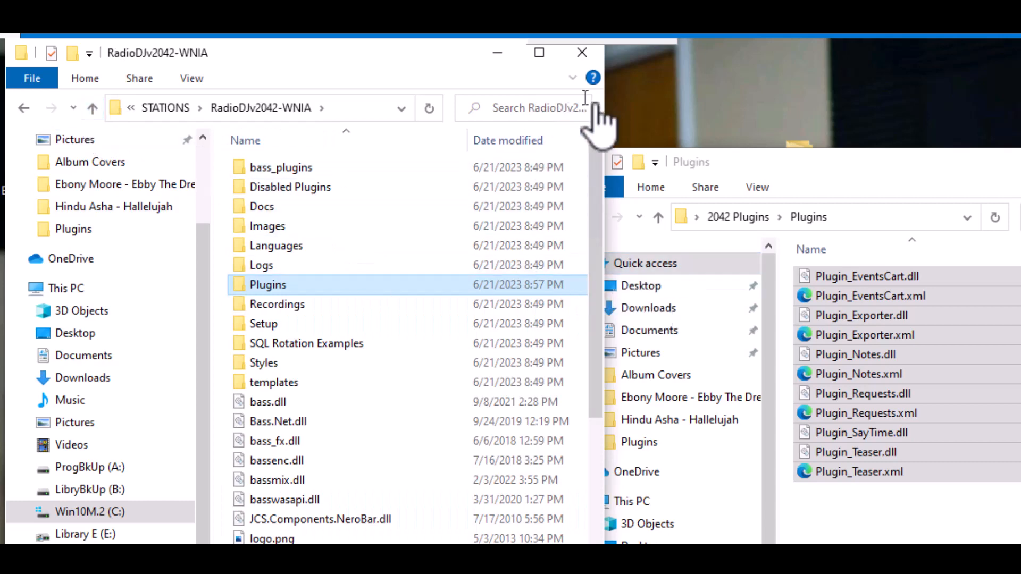
click(1020, 162)
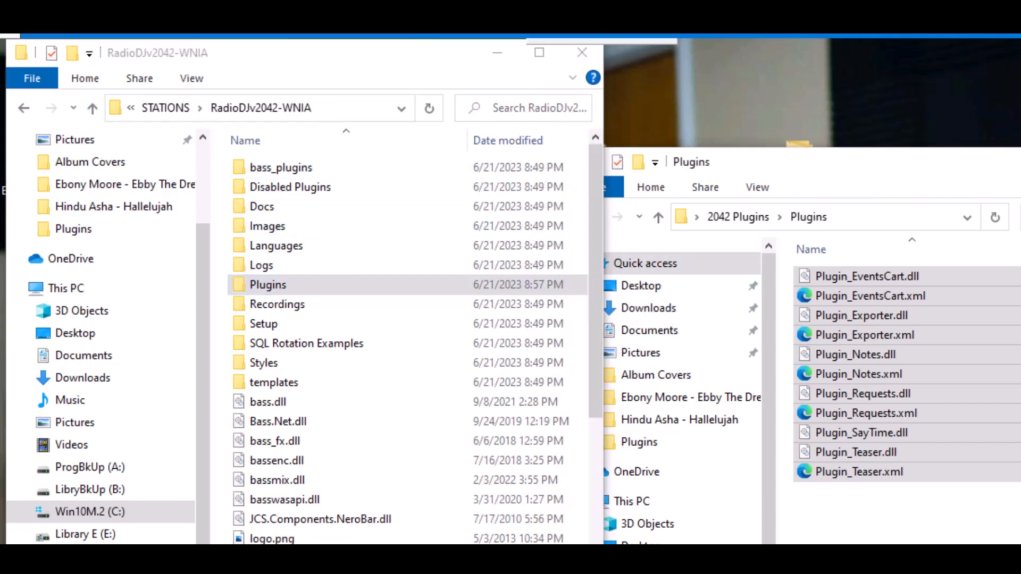
Run Database Setup.exe from the RadioDJv2039-WNIA Setup folder, back up the wnia2039 database, and close the utility
click(92, 108)
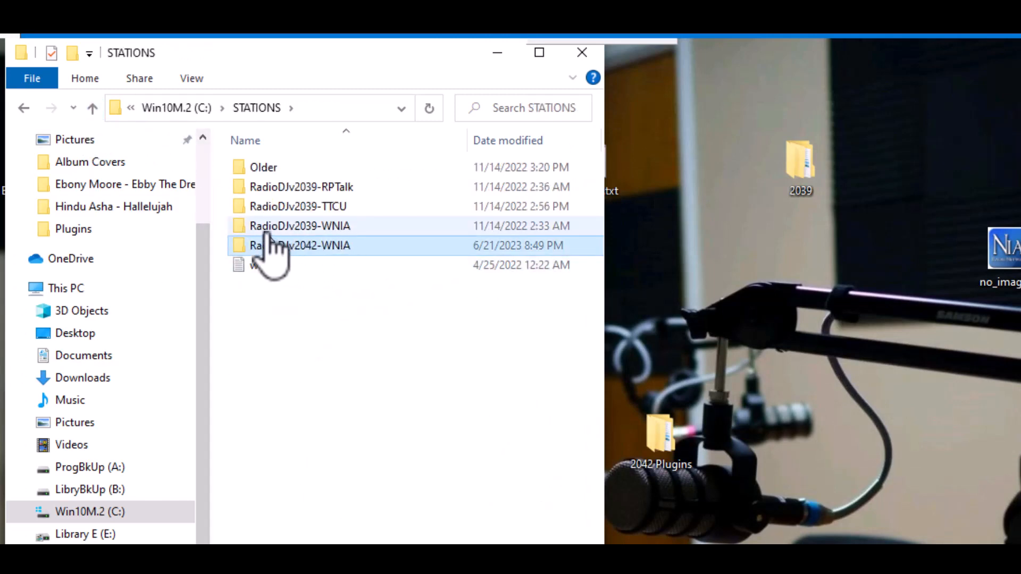
double_click(329, 227)
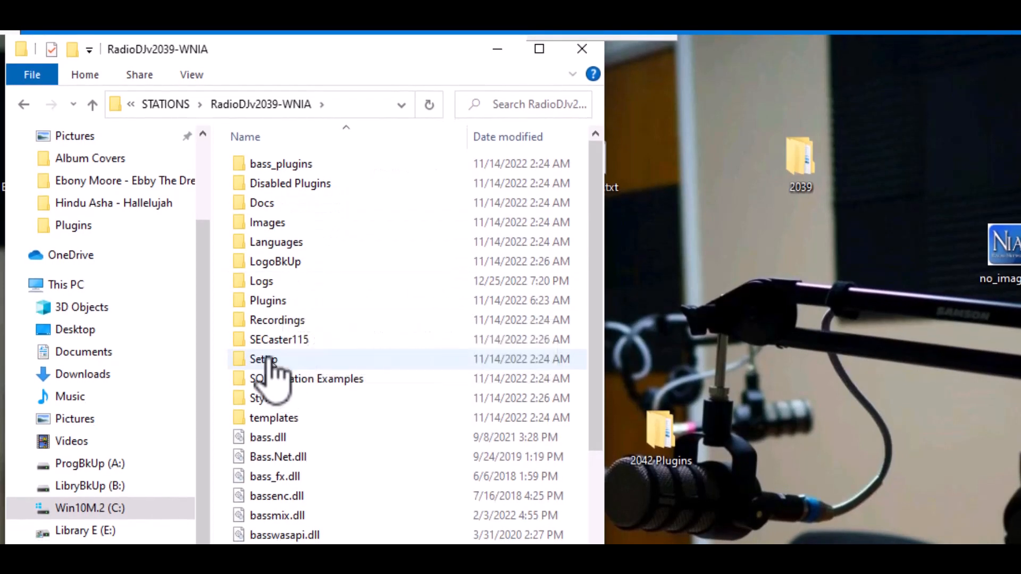
double_click(270, 366)
double_click(279, 245)
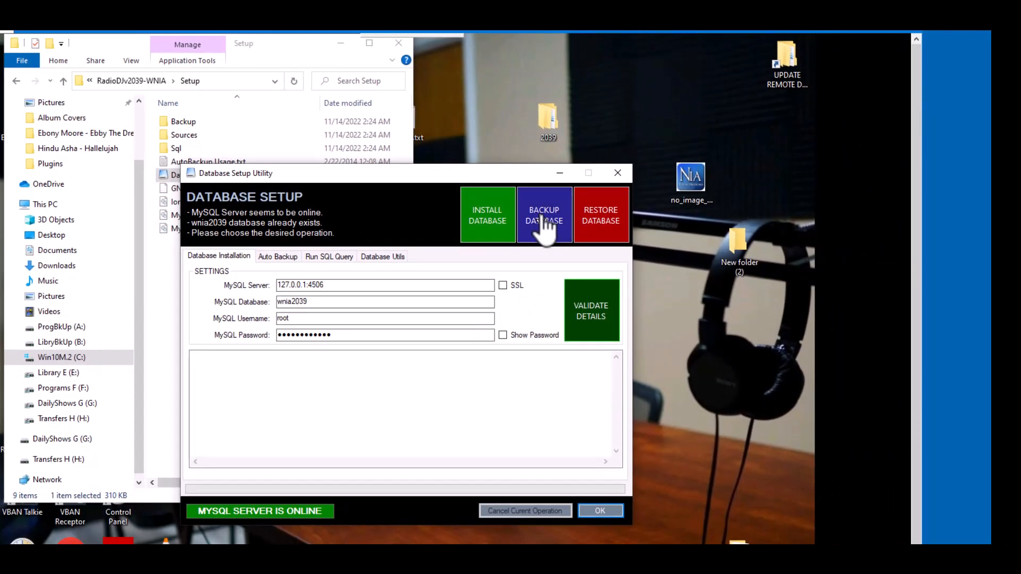
click(543, 233)
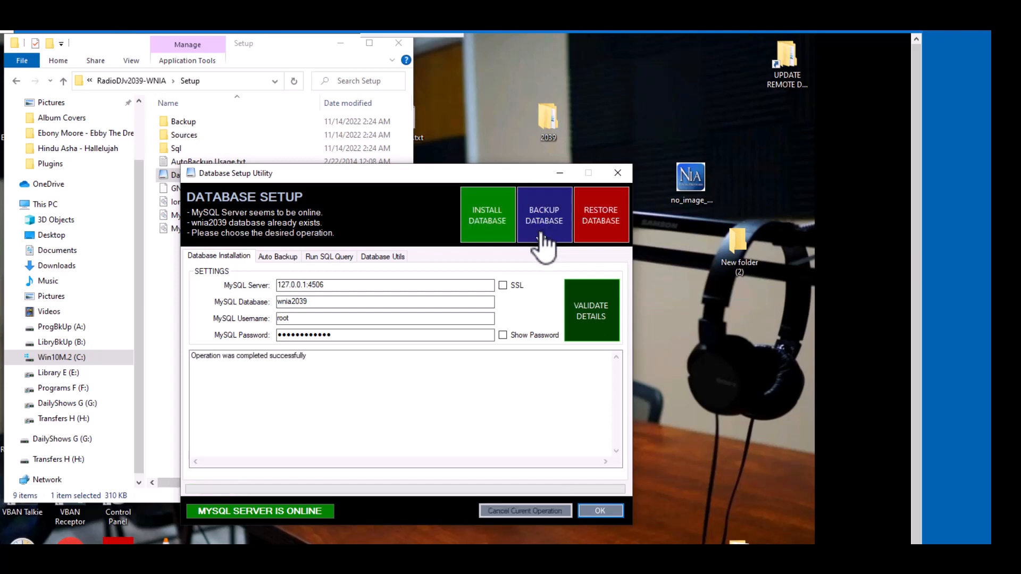
click(600, 511)
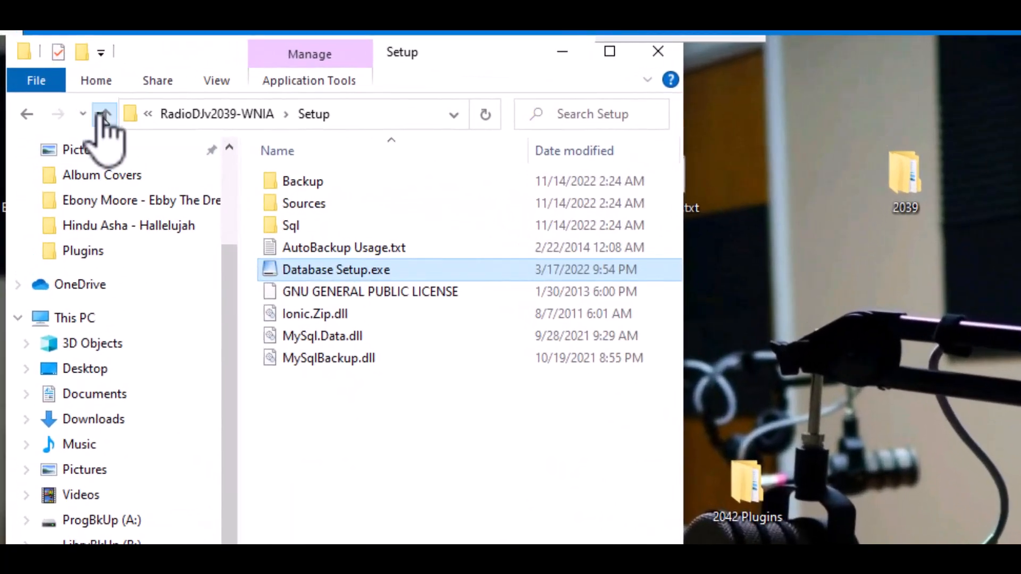
Go back to STATIONS, open RadioDJv2042-WNIA's Setup folder, and launch its Database Setup utility
click(74, 89)
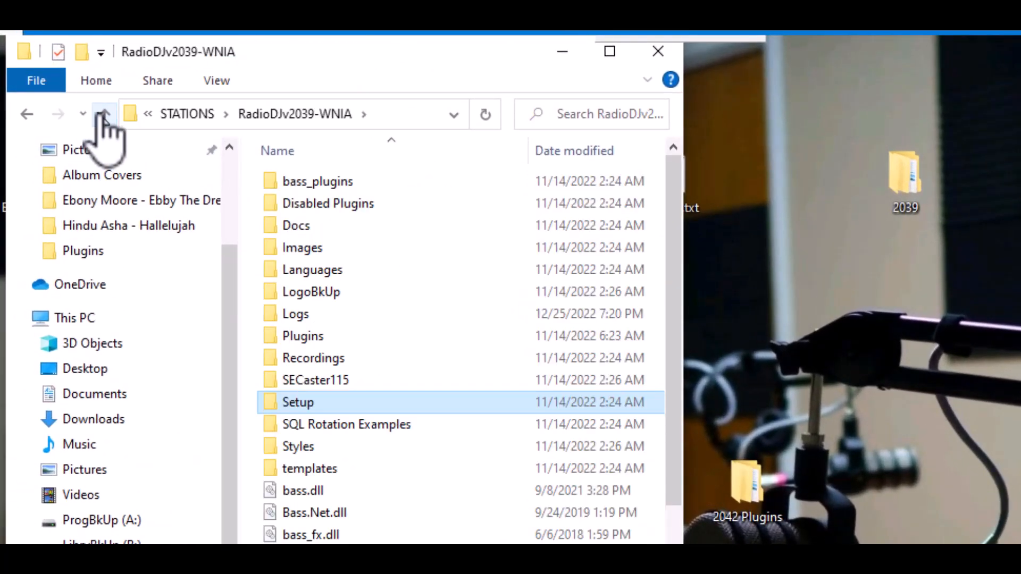
click(103, 114)
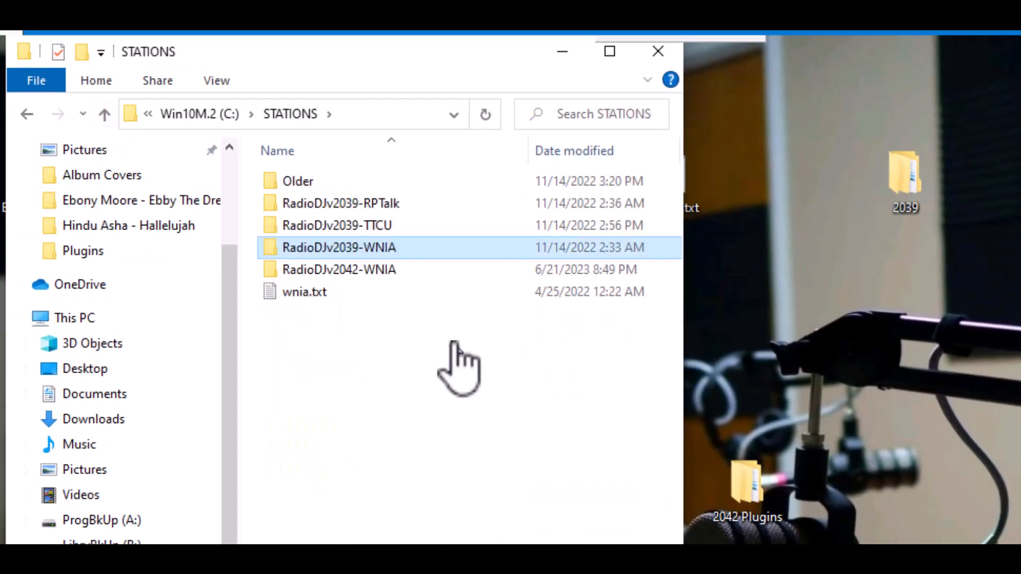
double_click(369, 271)
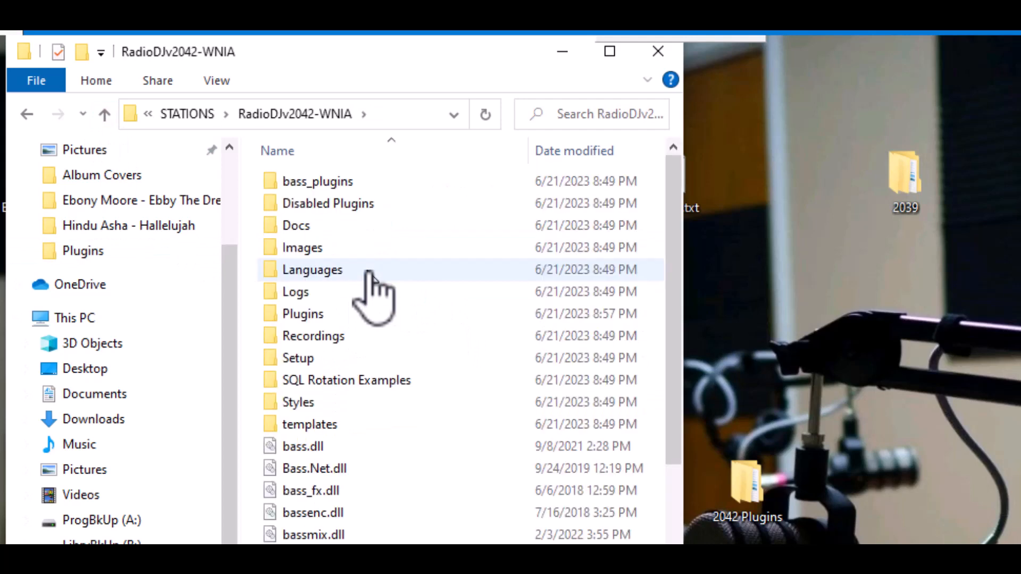
double_click(310, 362)
click(326, 271)
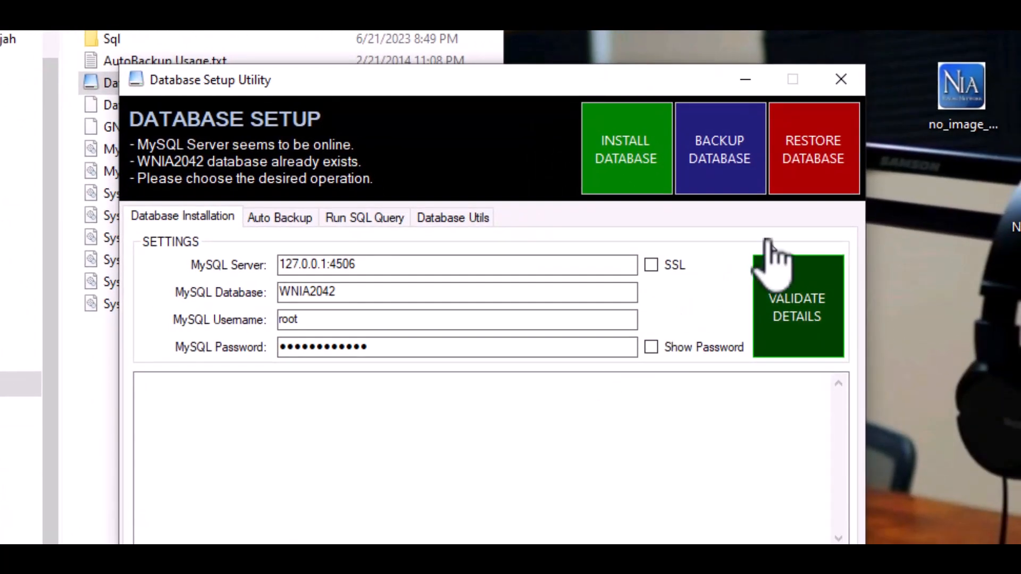
Start a database restore and browse to DB-BackUps, WNIA_DB-Backup, DBBackups on the Transfers H (H:) drive
click(809, 180)
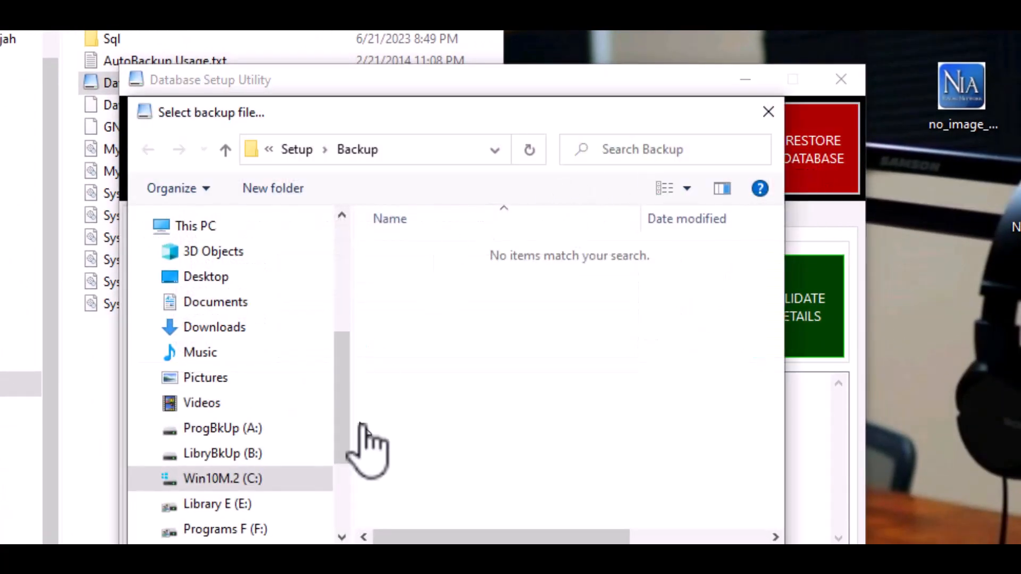
drag(341, 425, 353, 520)
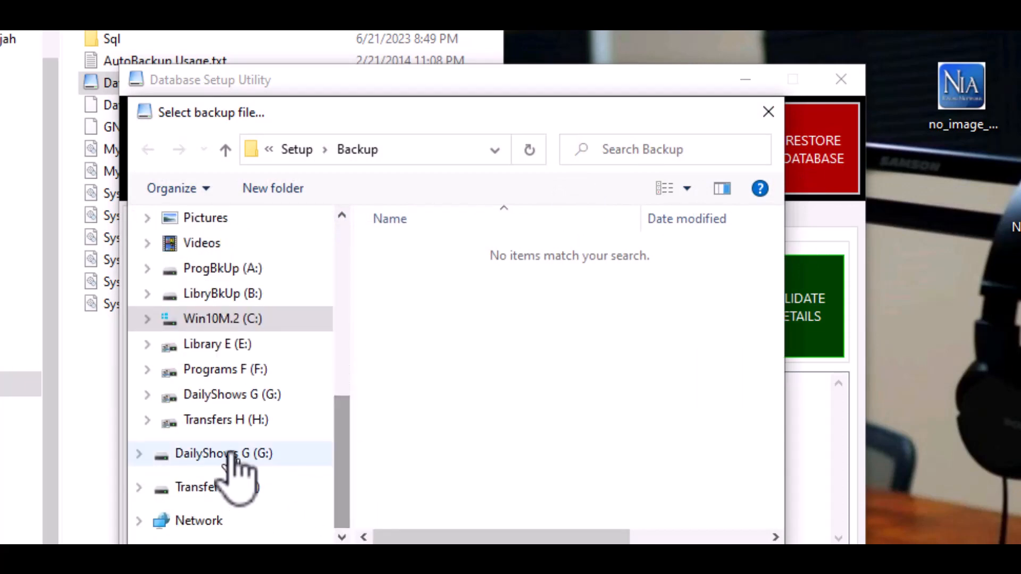
click(239, 423)
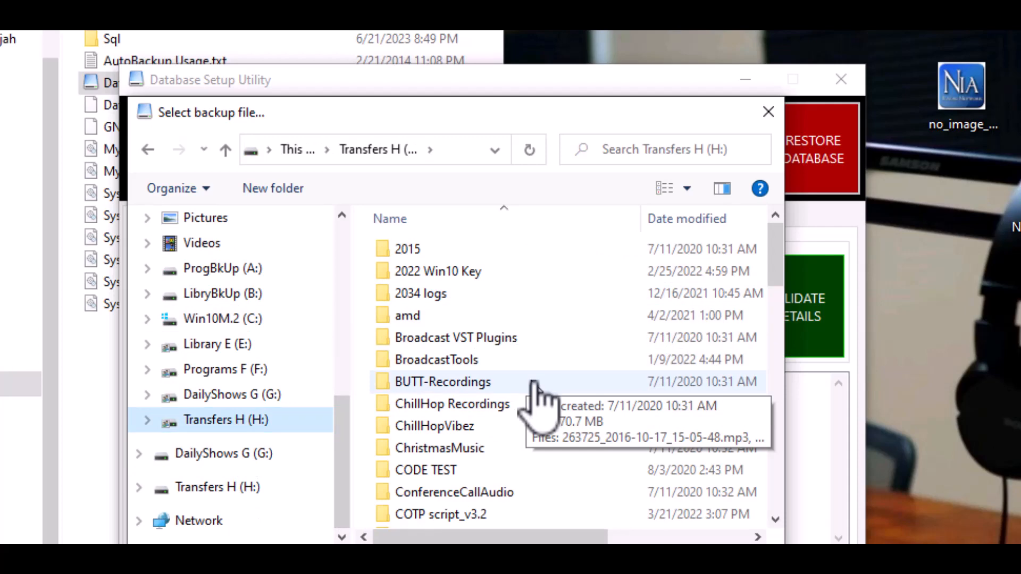
scroll(538, 385, down, 2)
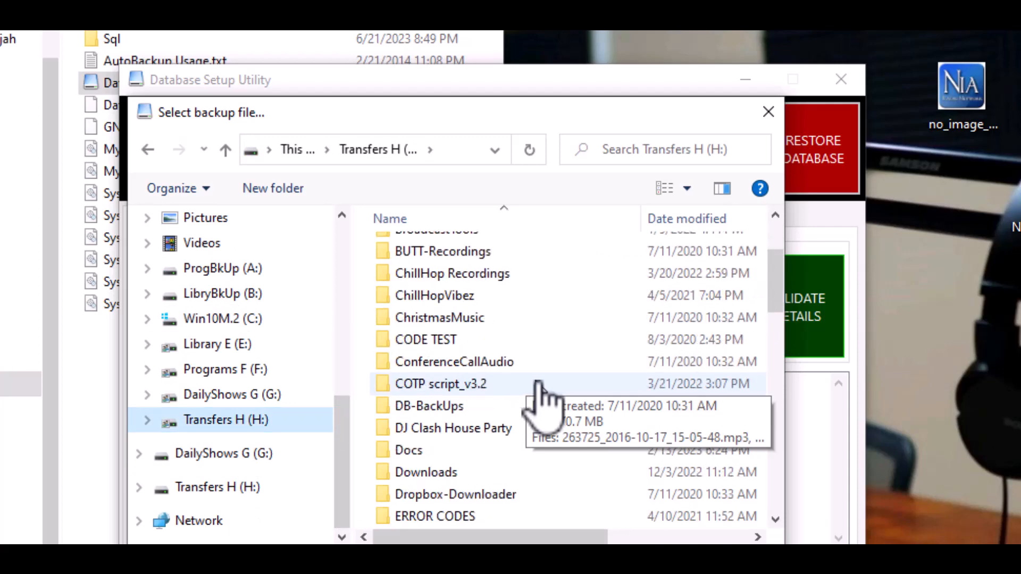
double_click(461, 409)
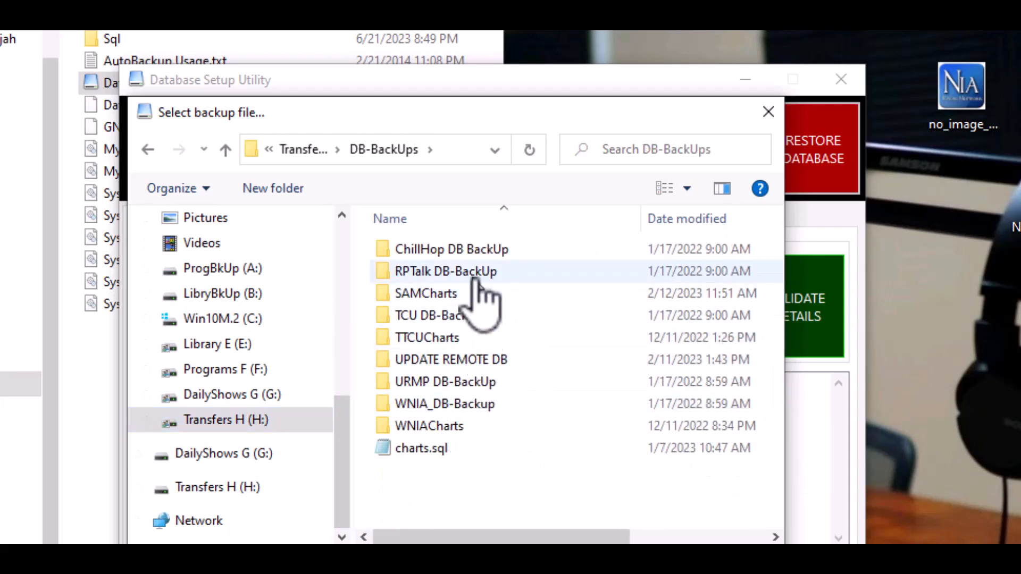
double_click(462, 409)
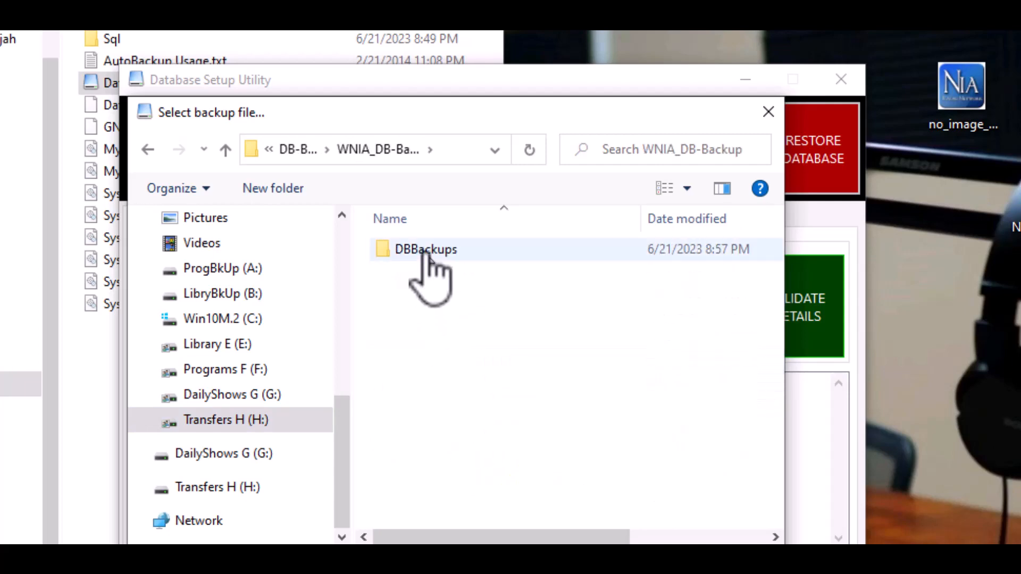
double_click(428, 251)
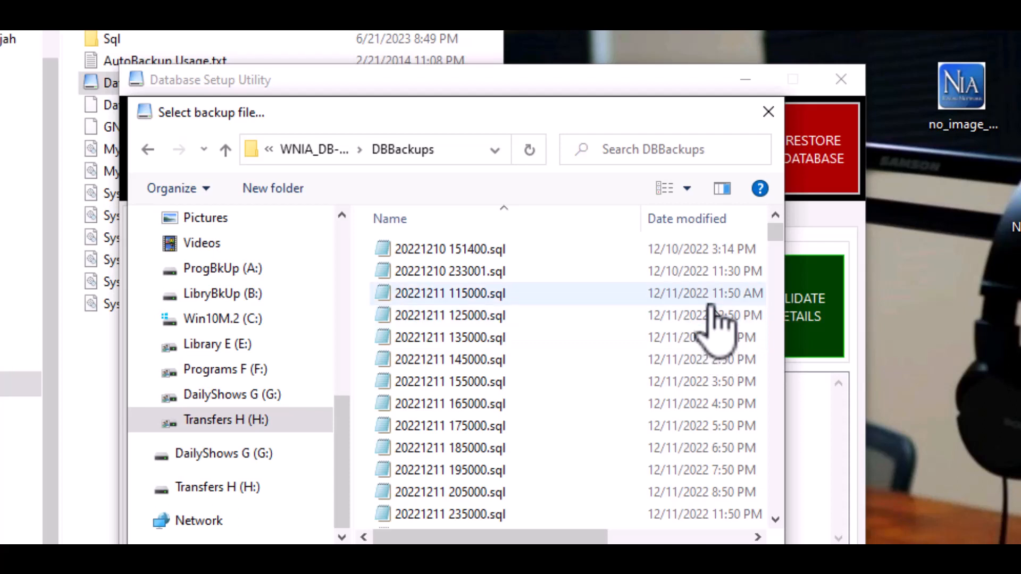
Restore the WNIA2042 database from the backup file 20230621 205724.sql, and close the setup utility and the Setup folder
scroll(713, 329, down, 20)
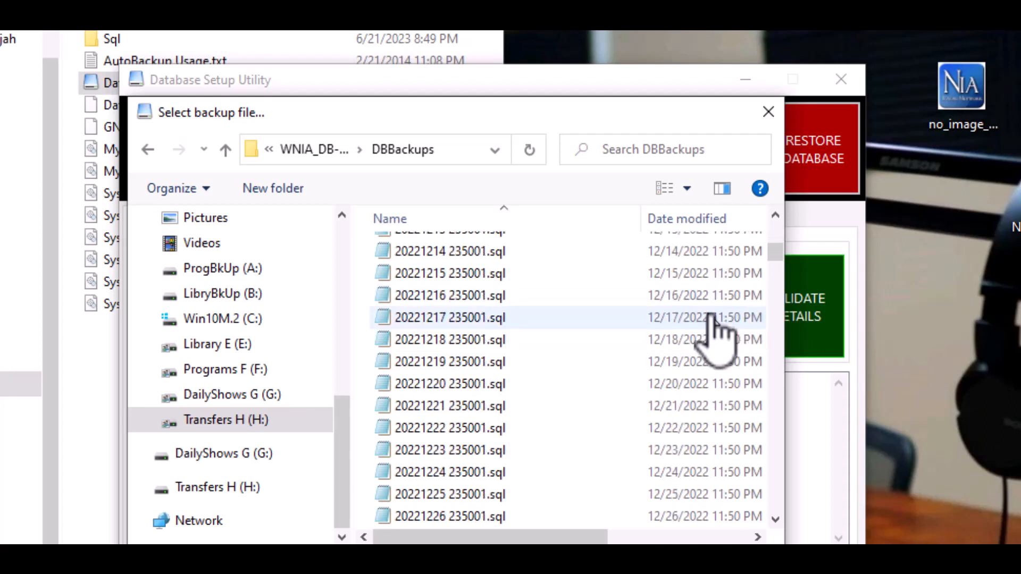
scroll(692, 361, down, 20)
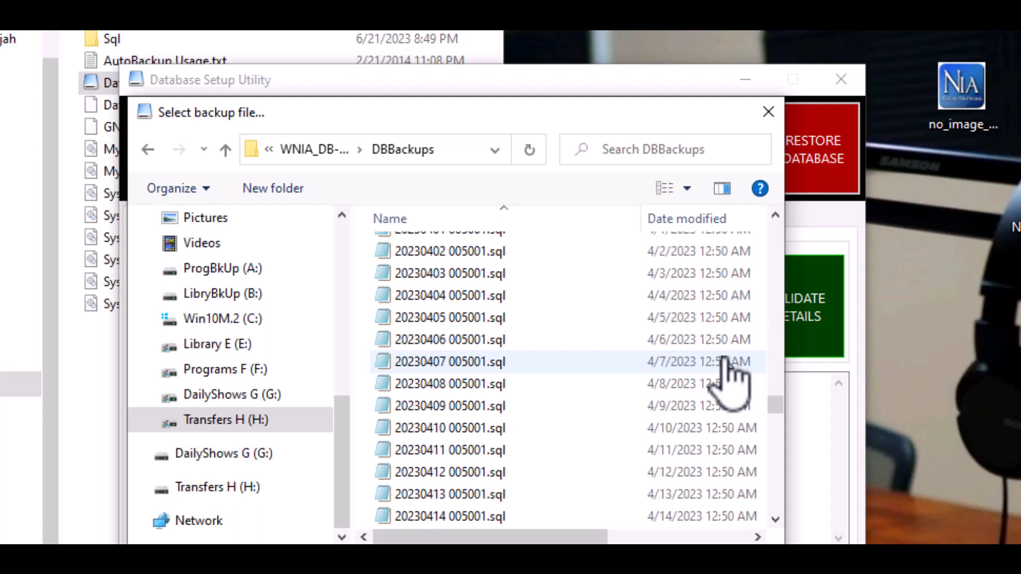
scroll(727, 363, down, 4)
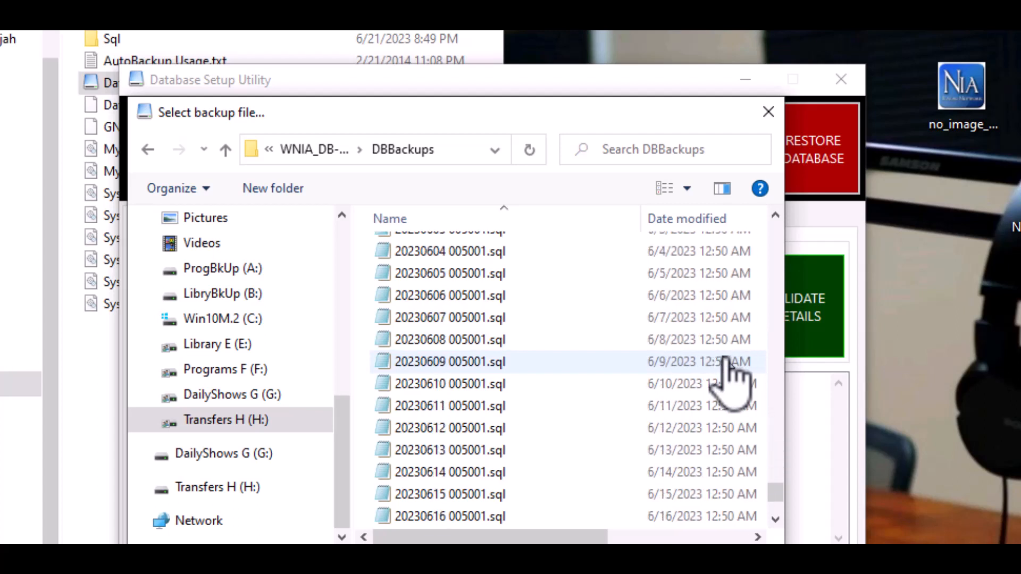
scroll(733, 382, down, 2)
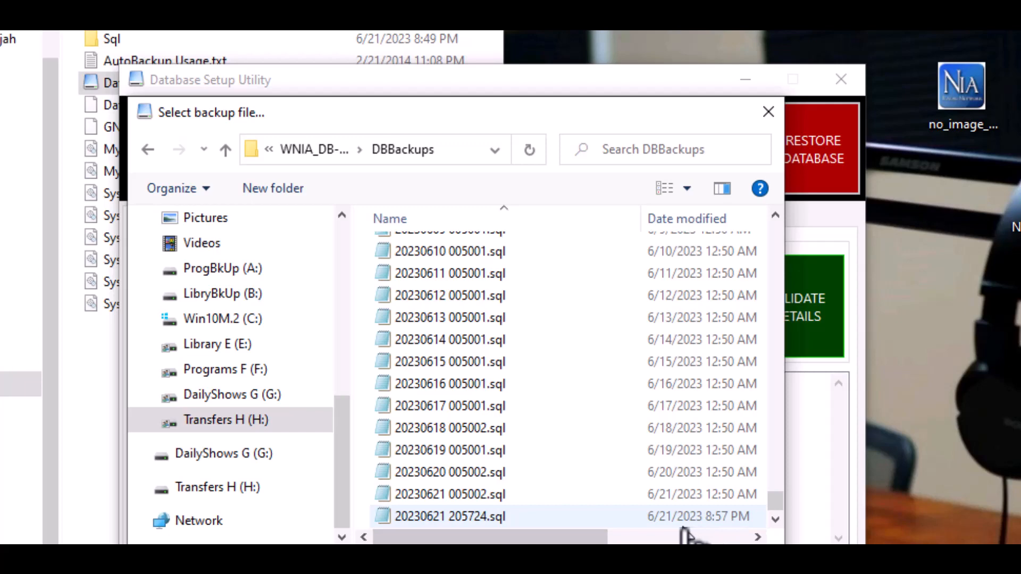
click(468, 519)
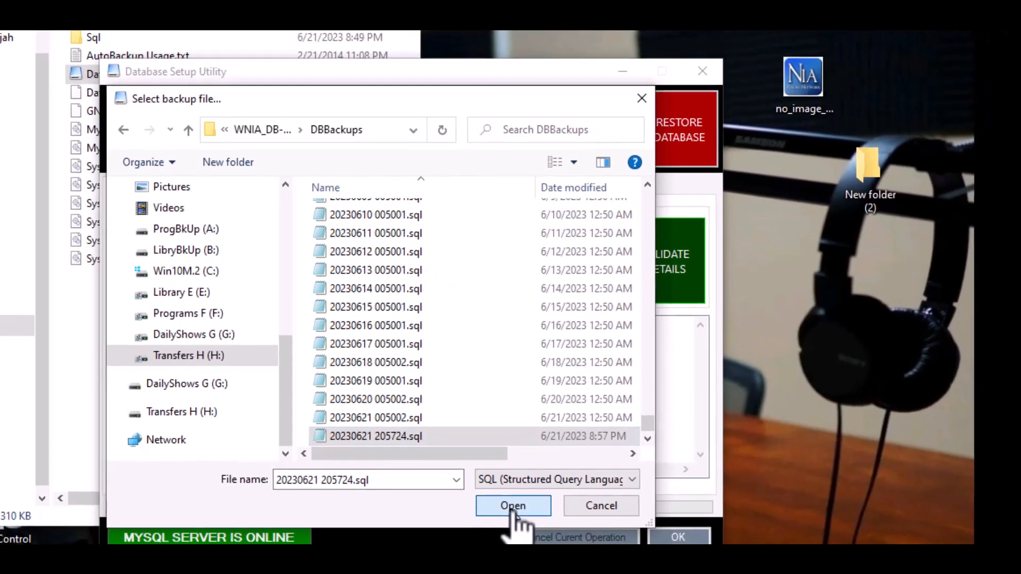
click(512, 506)
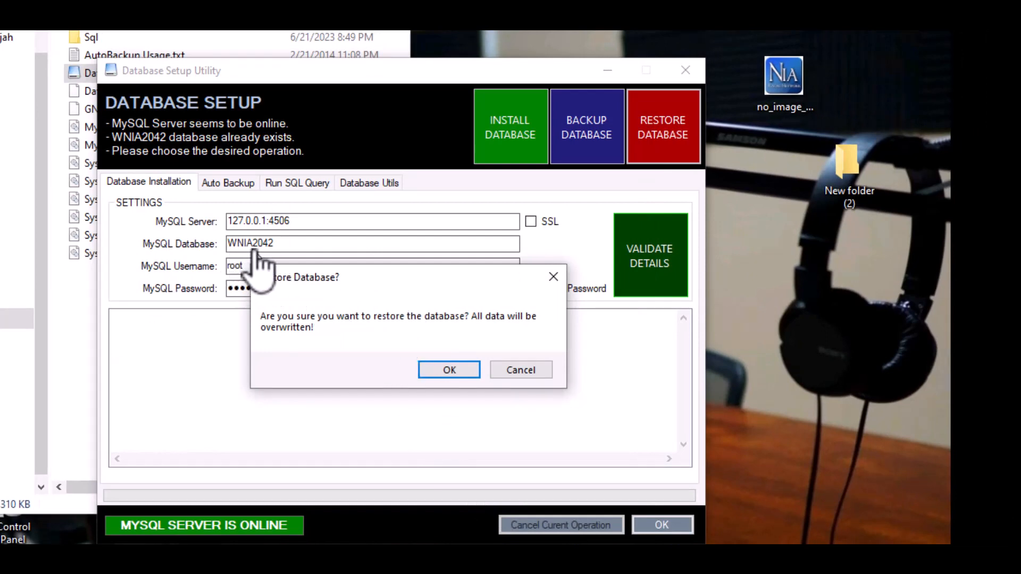
click(447, 370)
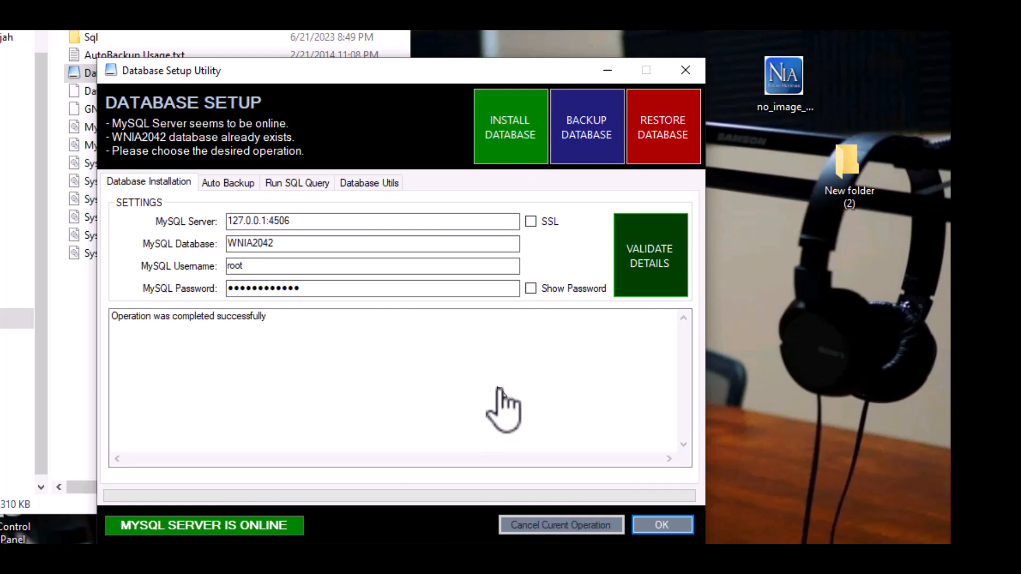
click(662, 514)
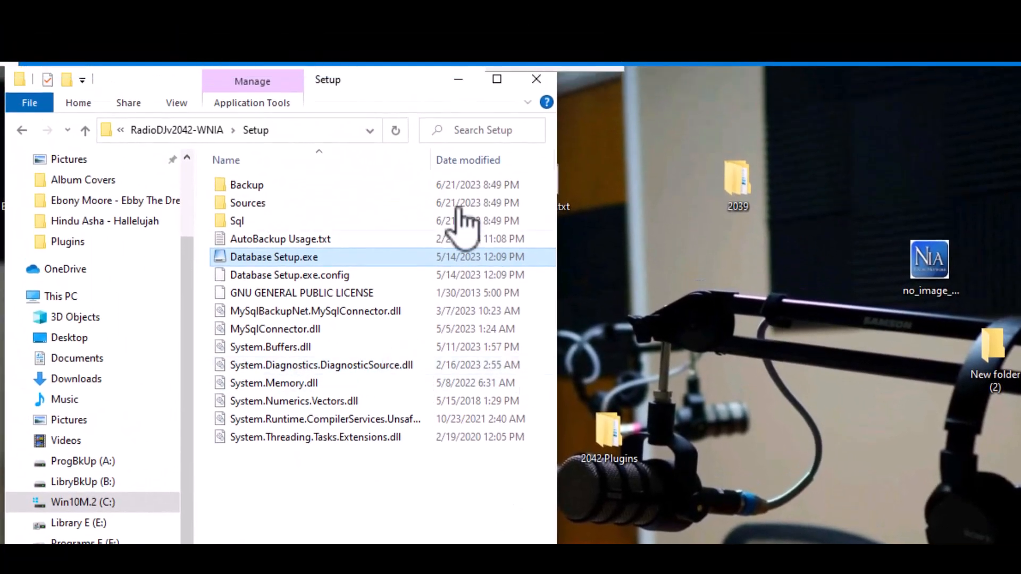
click(536, 80)
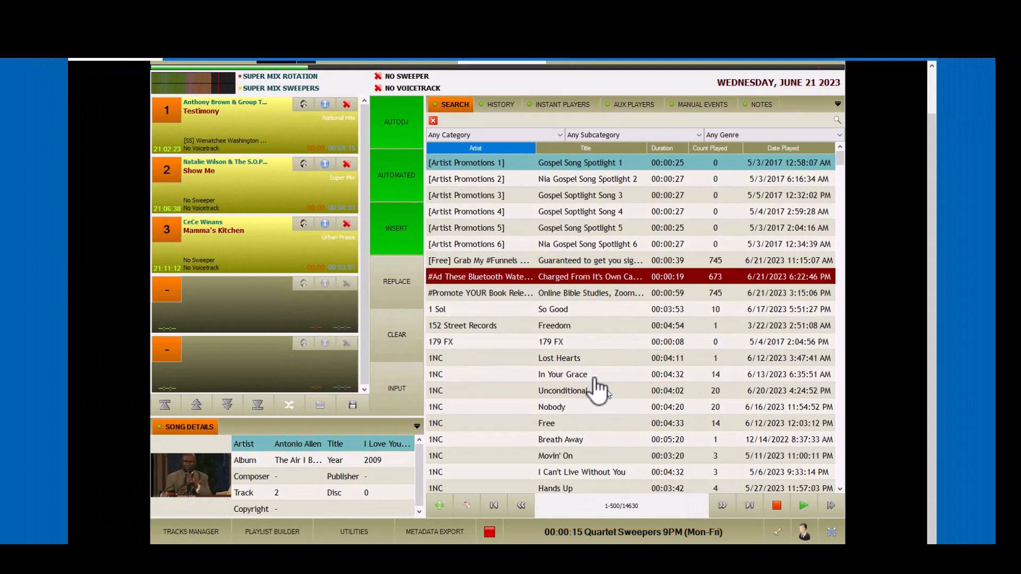
Examine the running WNIA station's playlist, event countdown and remaining track time, and minimize RadioDJ v2.0.3.9
scroll(469, 160, up, 2)
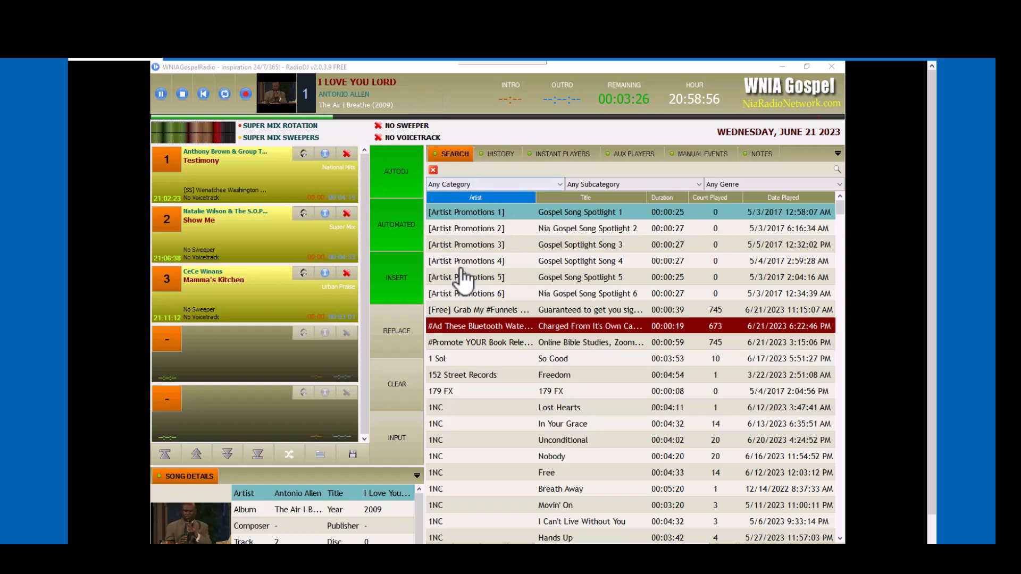
scroll(453, 471, down, 1)
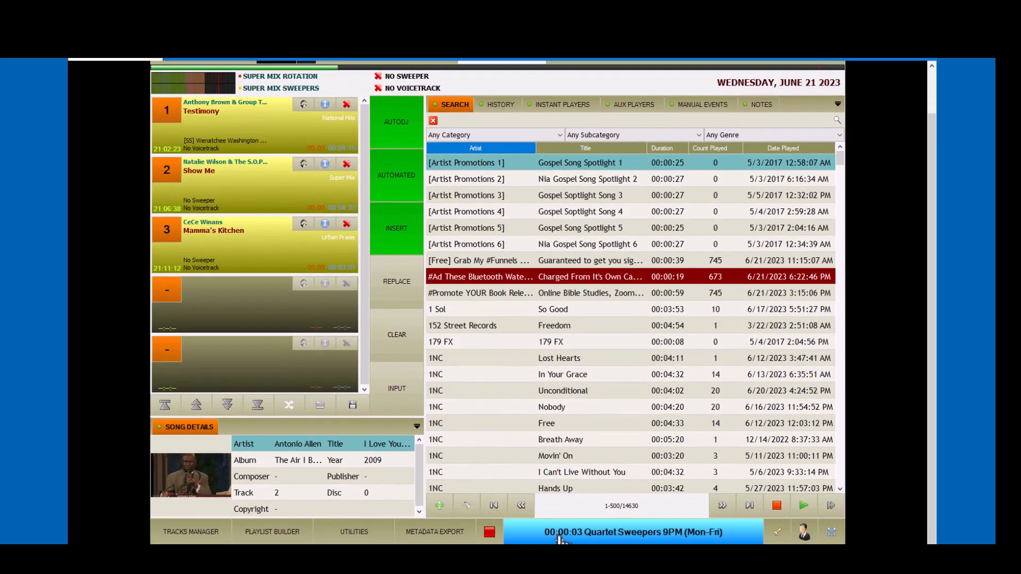
scroll(520, 223, up, 1)
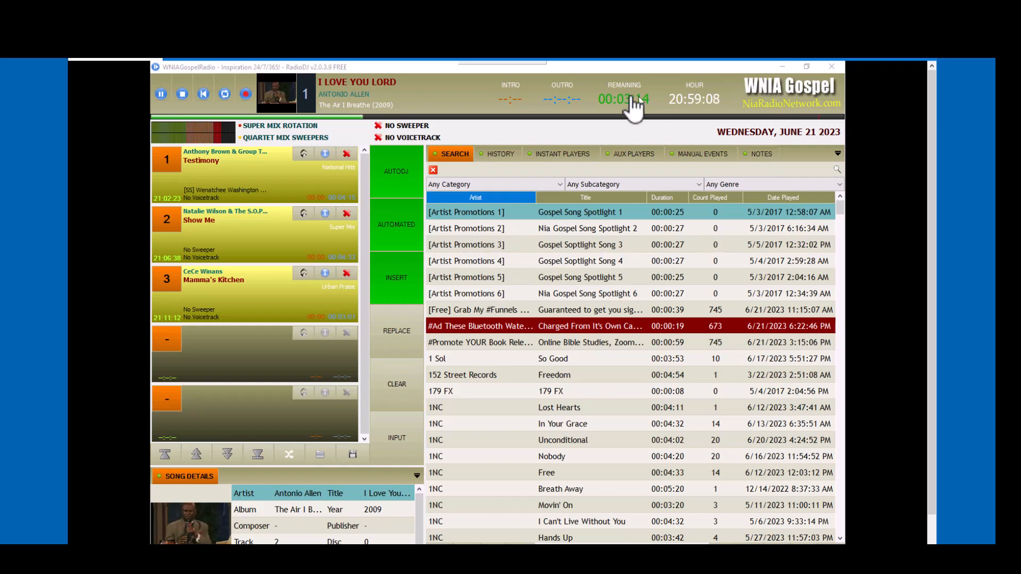
click(783, 67)
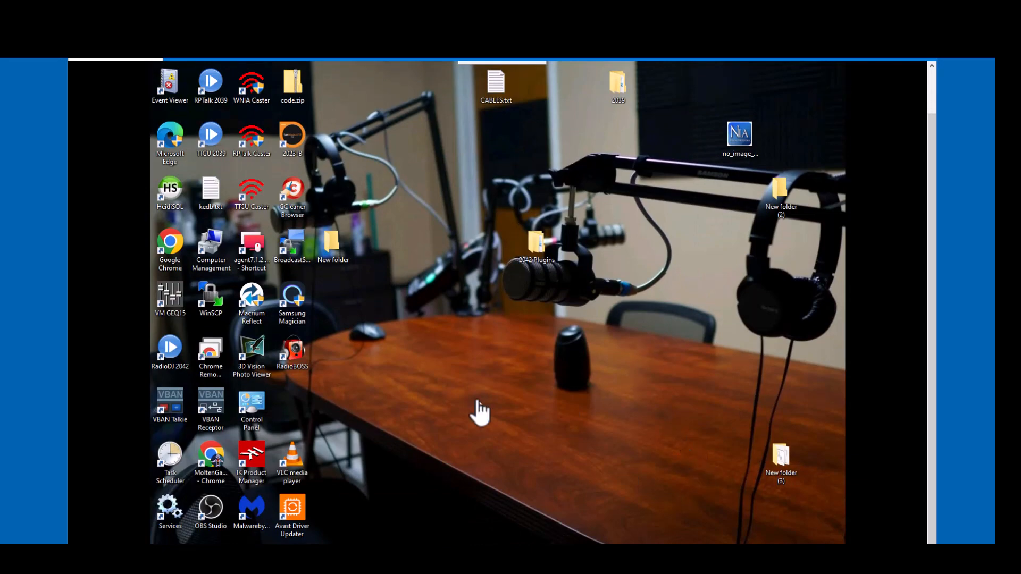
Open New folder (3) from the desktop and go to the RadioDJv2039-WNIA folder under STATIONS on drive C
double_click(781, 460)
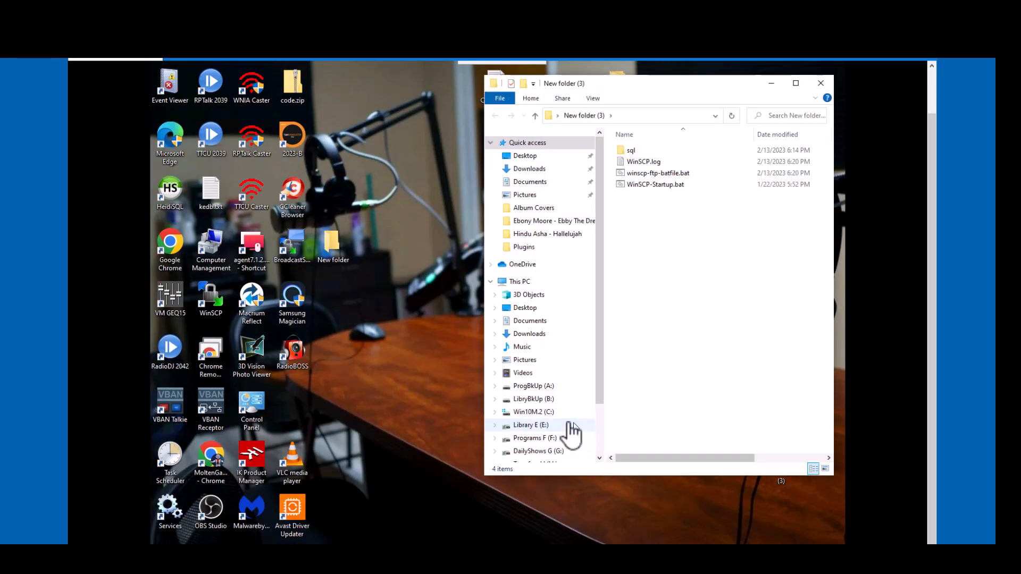
scroll(565, 371, down, 3)
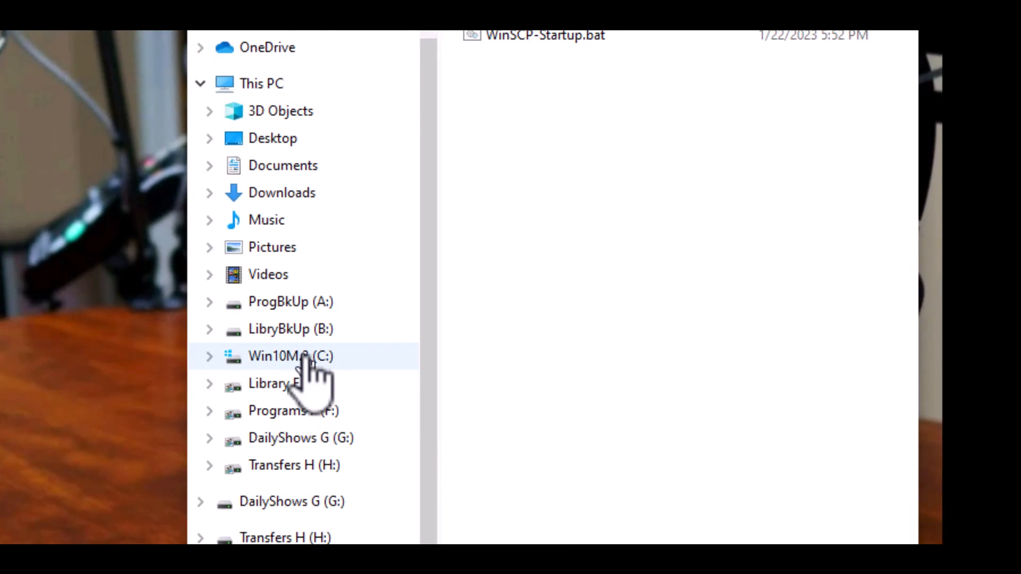
click(536, 338)
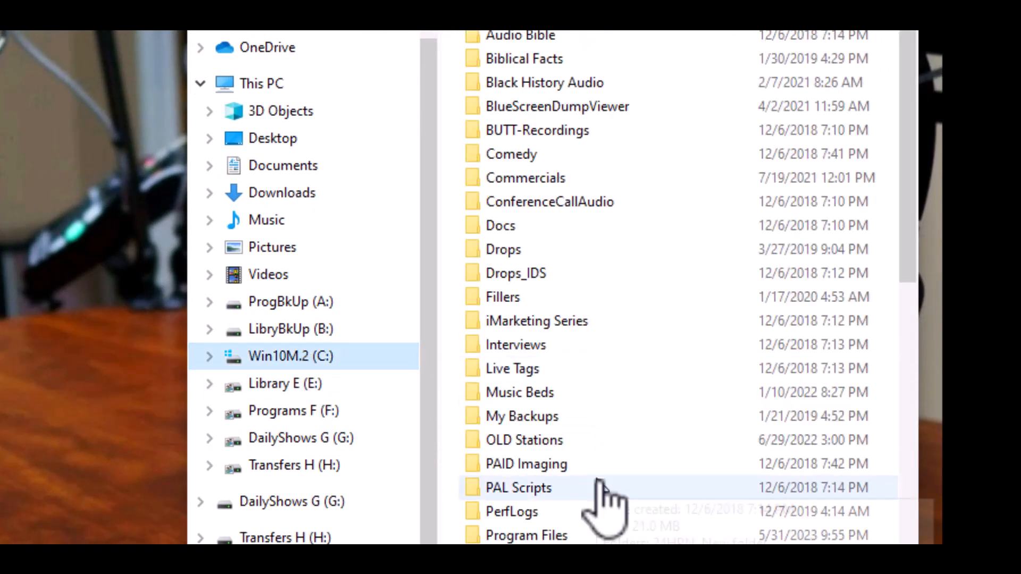
scroll(604, 494, down, 4)
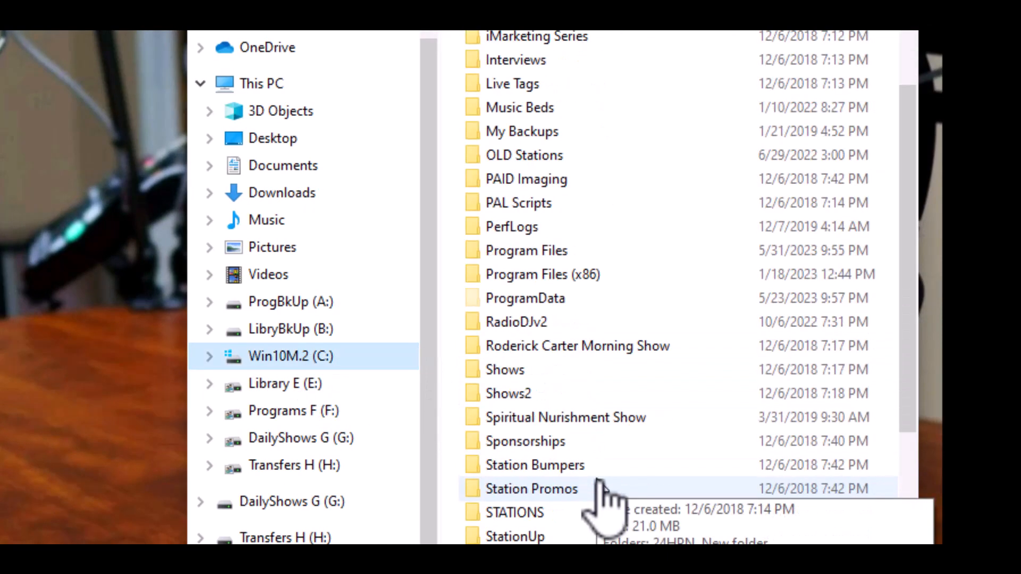
double_click(526, 513)
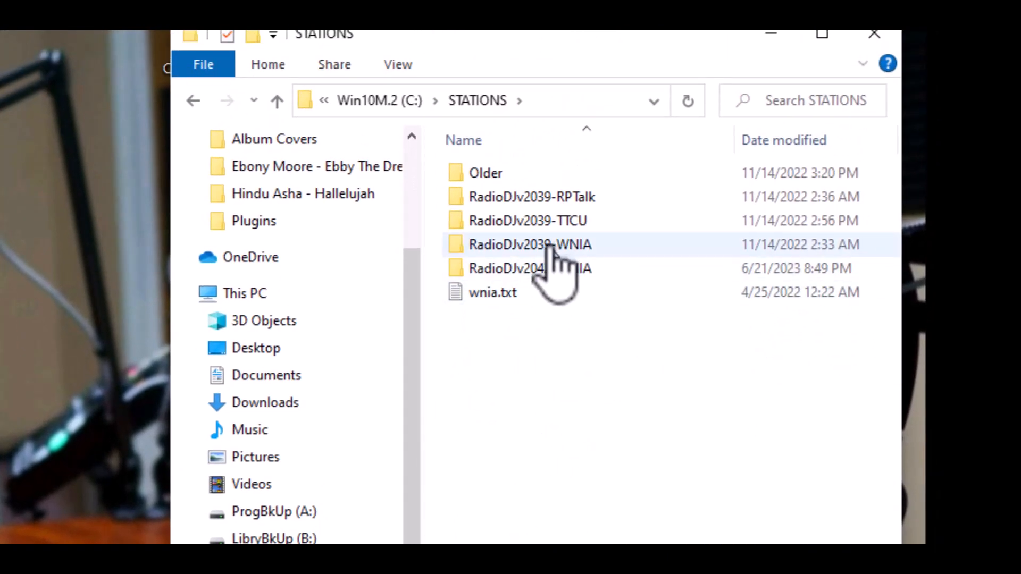
double_click(548, 242)
Copy logo.png and the LogoBkUp, SECaster115, Styles and templates folders from RadioDJv2039-WNIA
scroll(650, 495, down, 3)
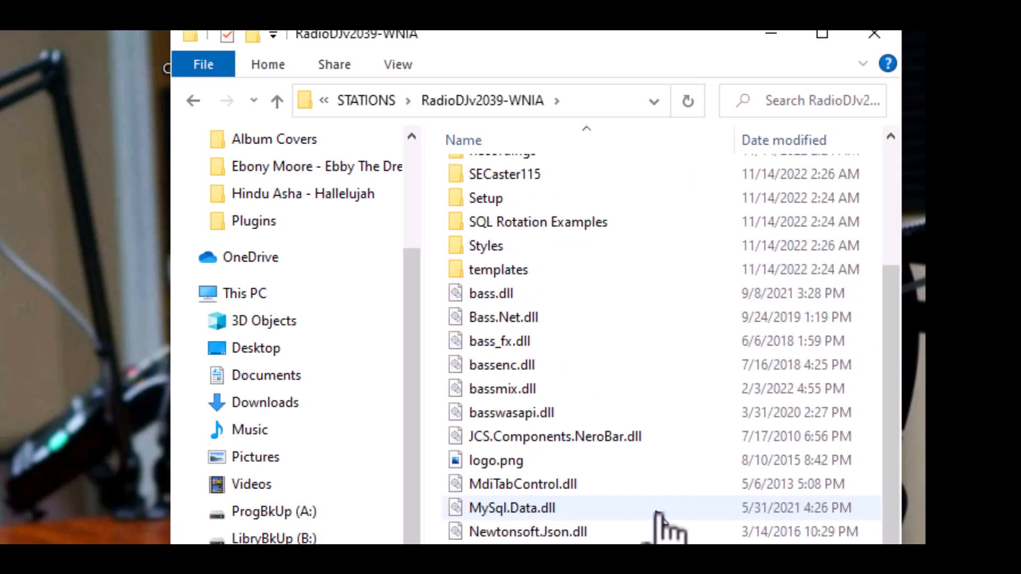
click(498, 462)
scroll(663, 438, up, 3)
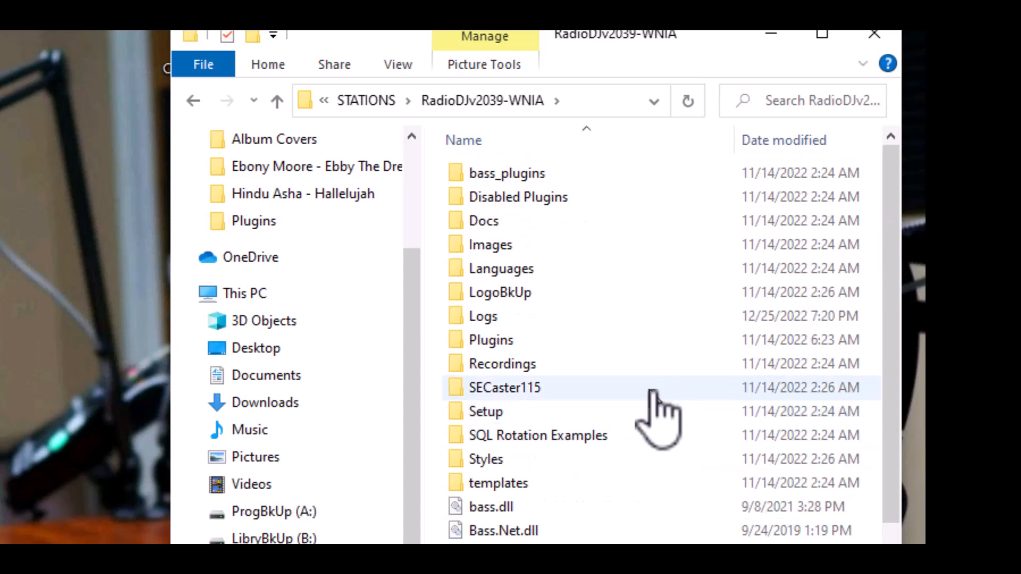
click(513, 299)
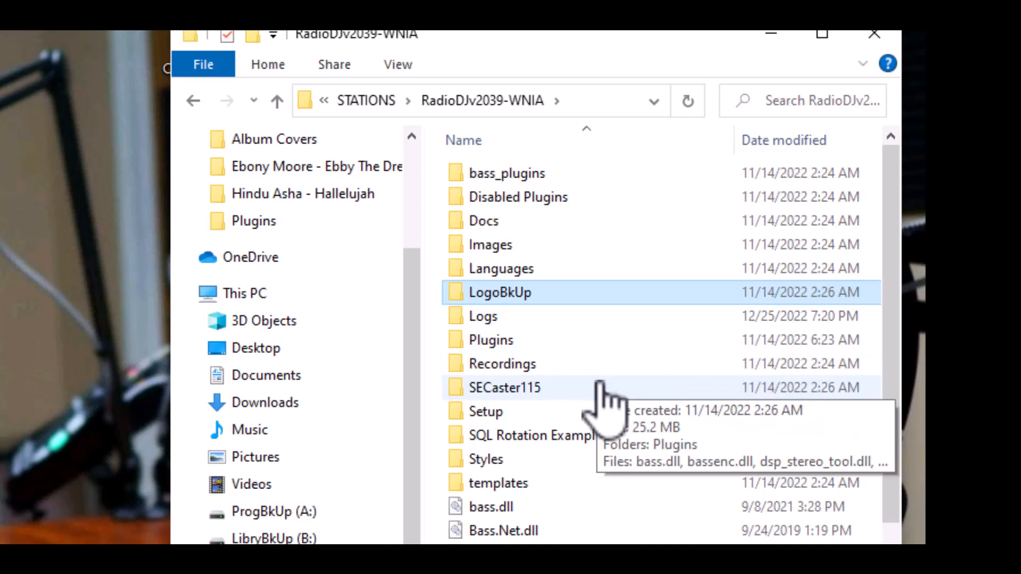
ctrl+click(503, 396)
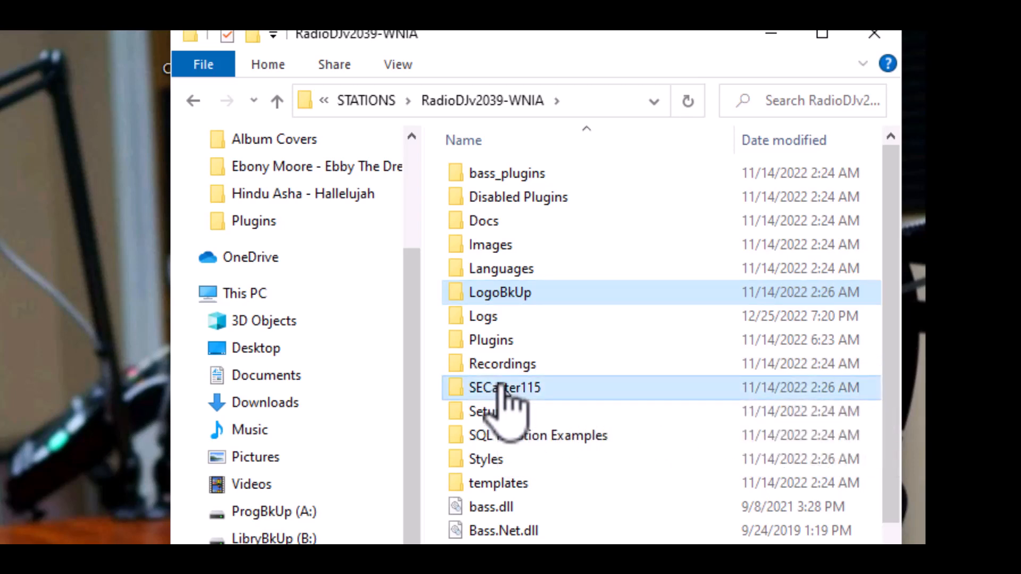
ctrl+click(488, 459)
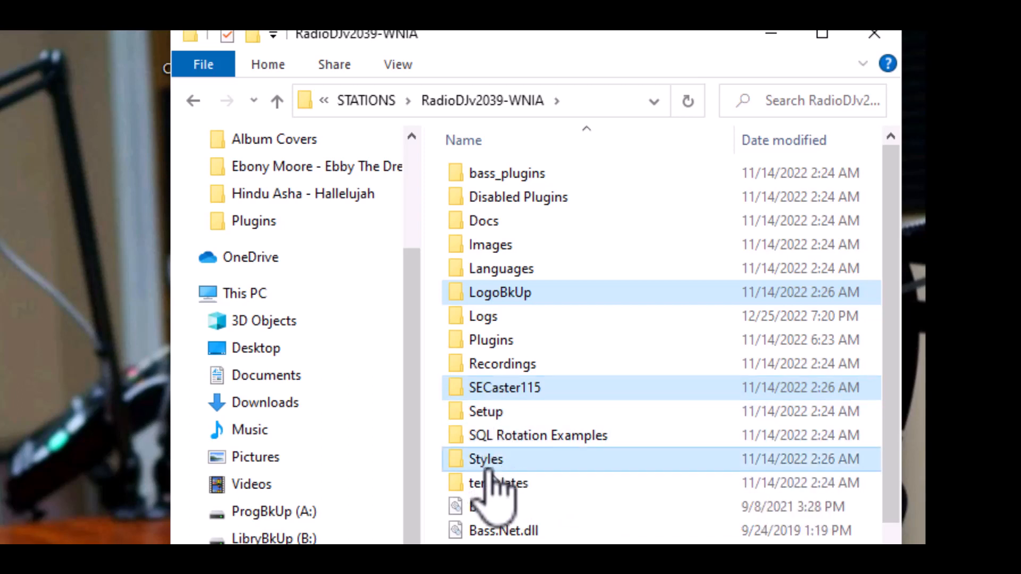
ctrl+click(512, 484)
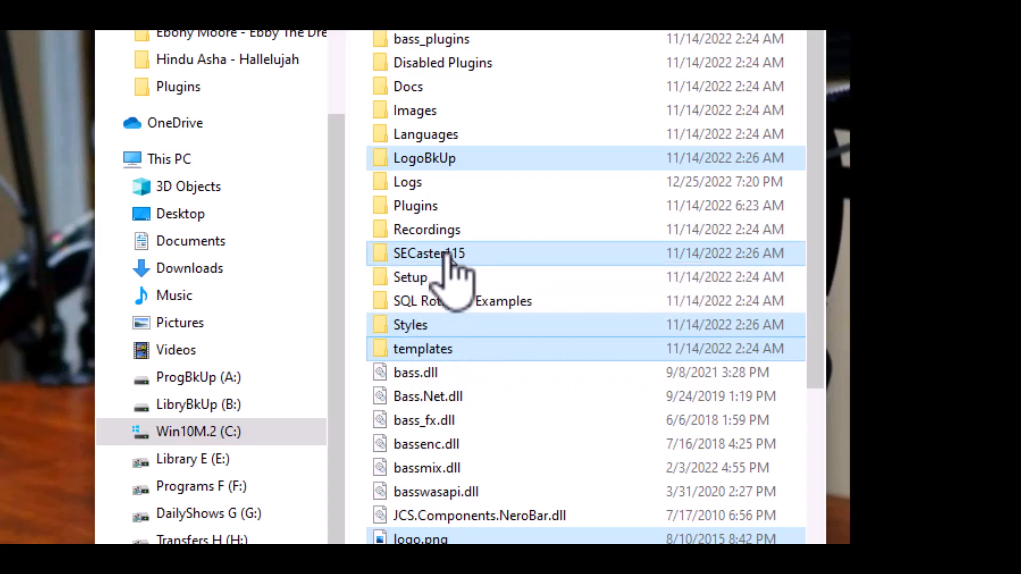
right_click(395, 350)
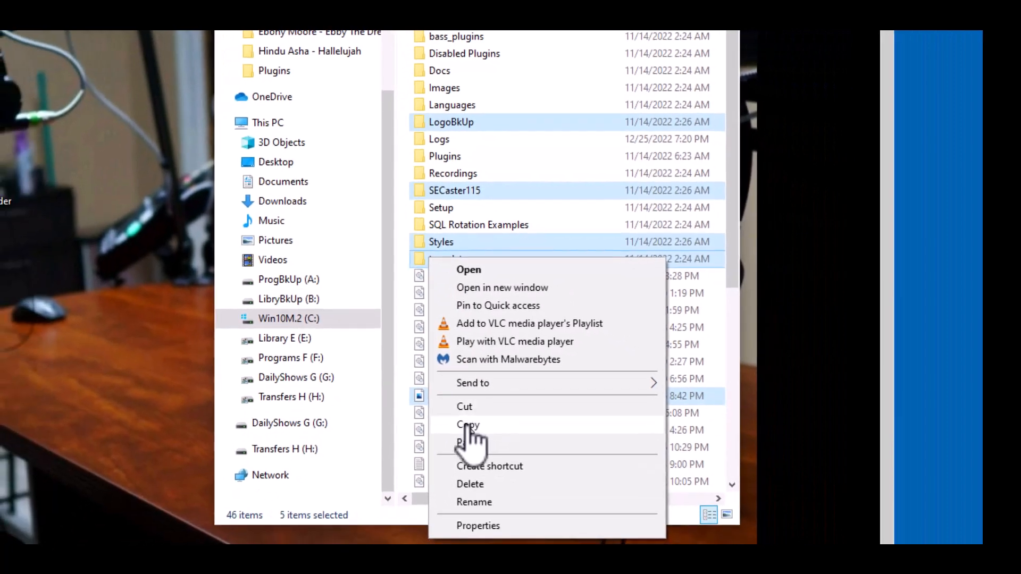
click(467, 426)
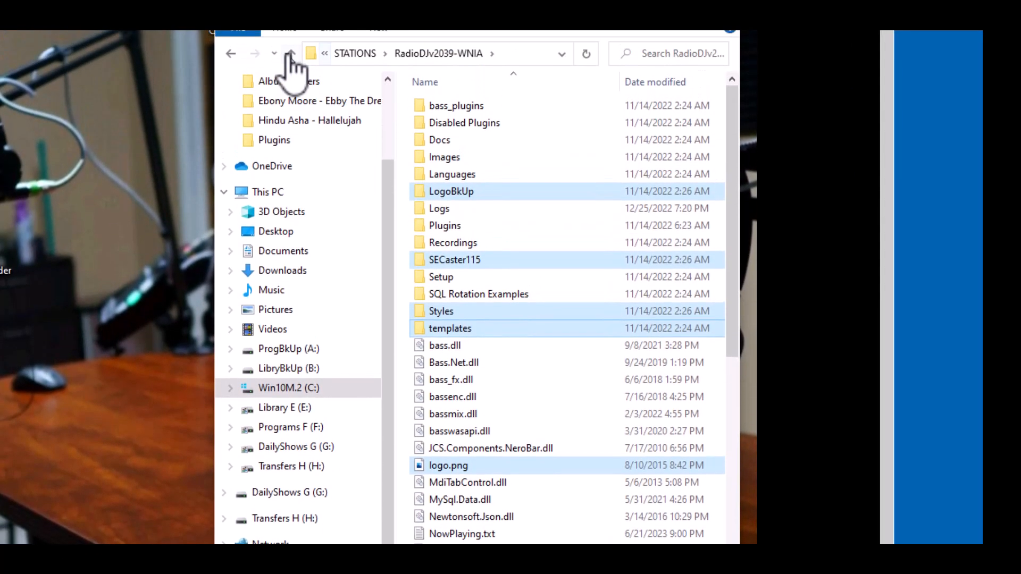
Paste the copied logo and customized folders into RadioDJv2042-WNIA under STATIONS, replacing the files with the same names
click(291, 53)
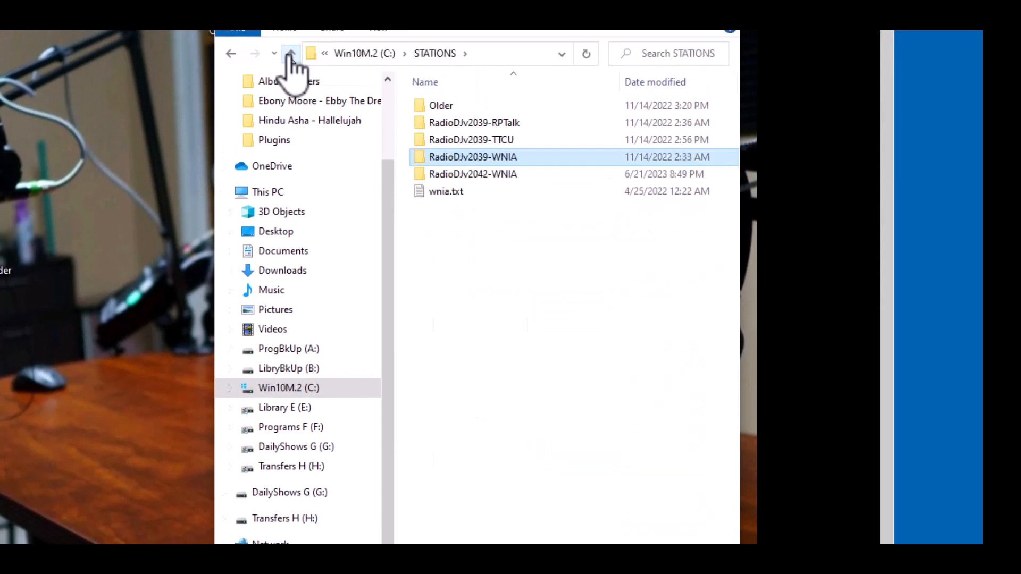
double_click(482, 175)
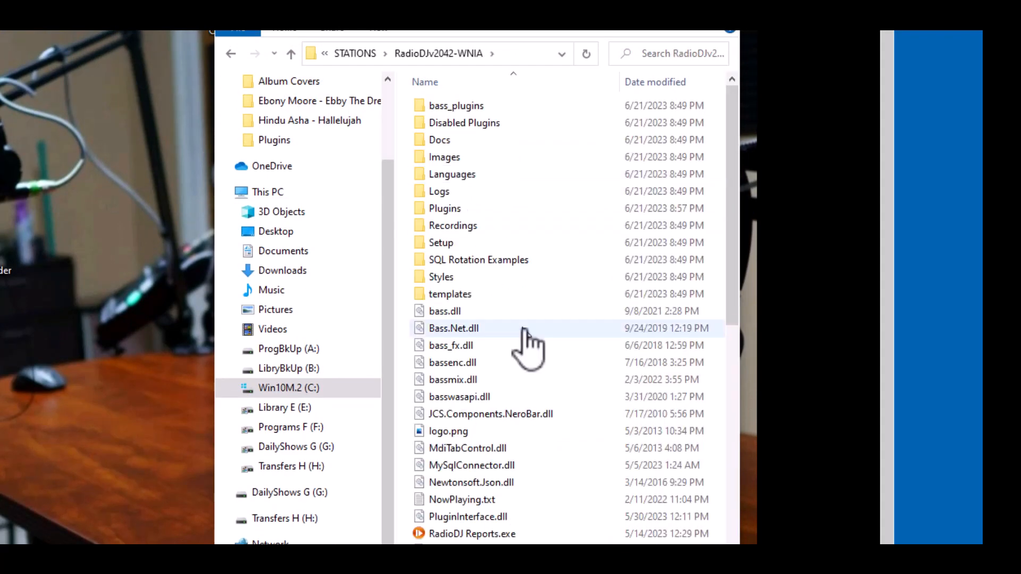
key(ctrl+v)
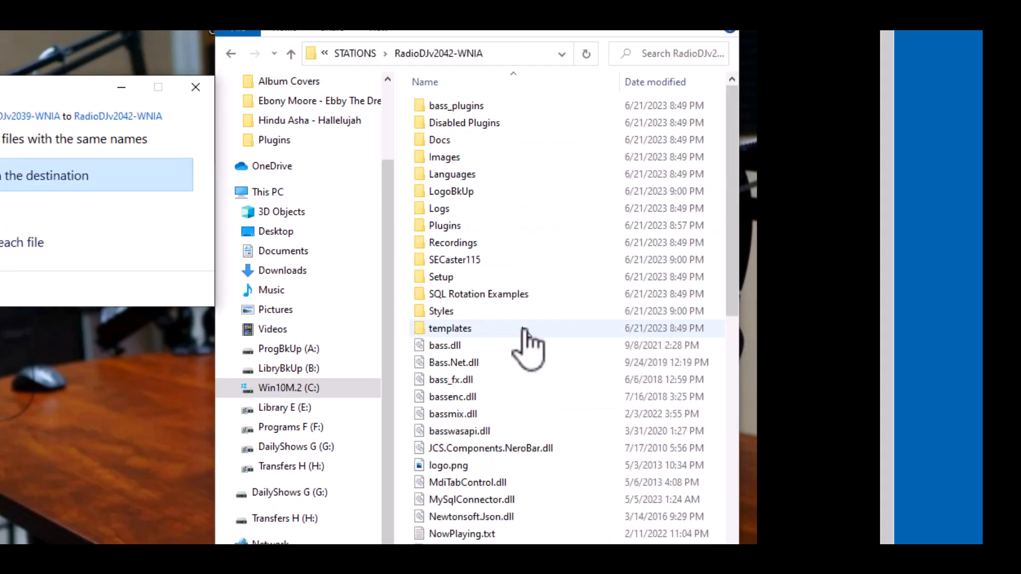
click(30, 173)
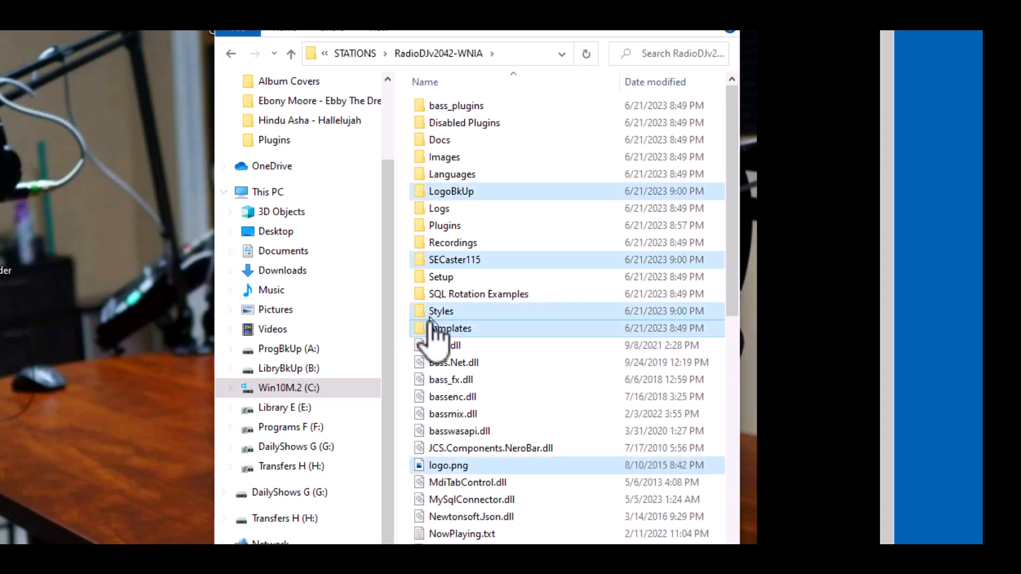
Copy the Encoders and Plugin_SayTime folders from the Plugins folder of RadioDJv2039-WNIA
click(291, 54)
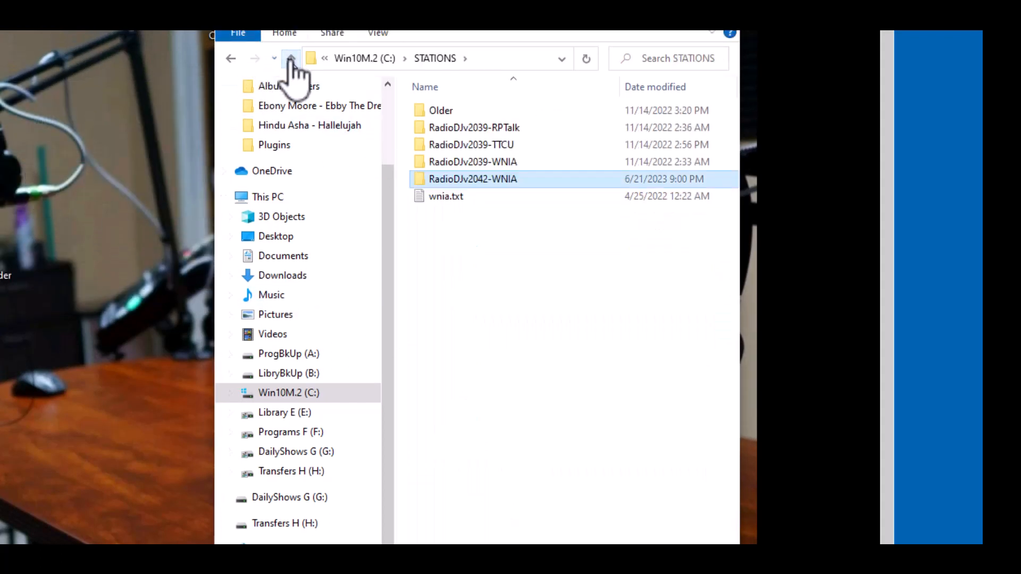
double_click(497, 162)
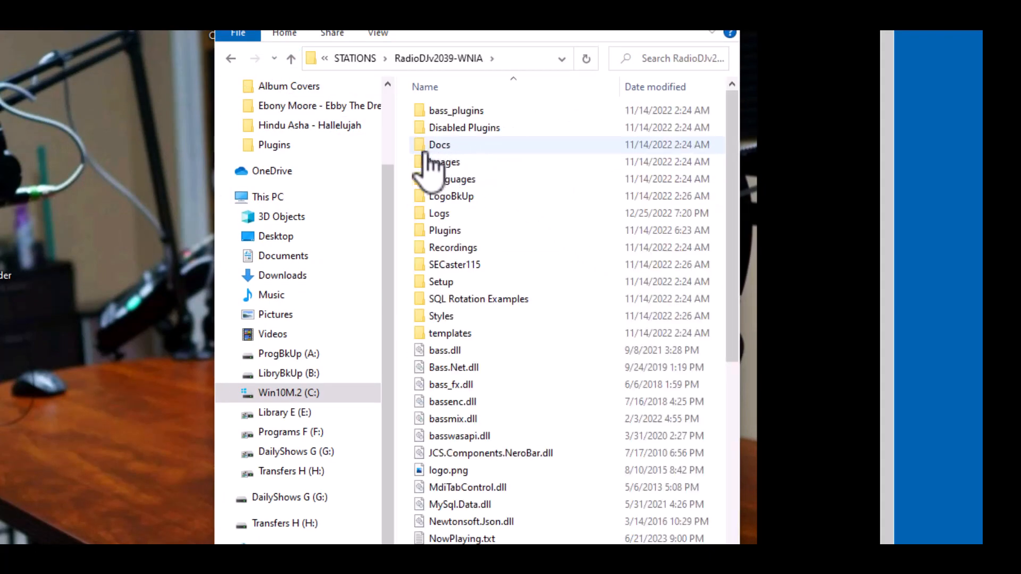
double_click(452, 233)
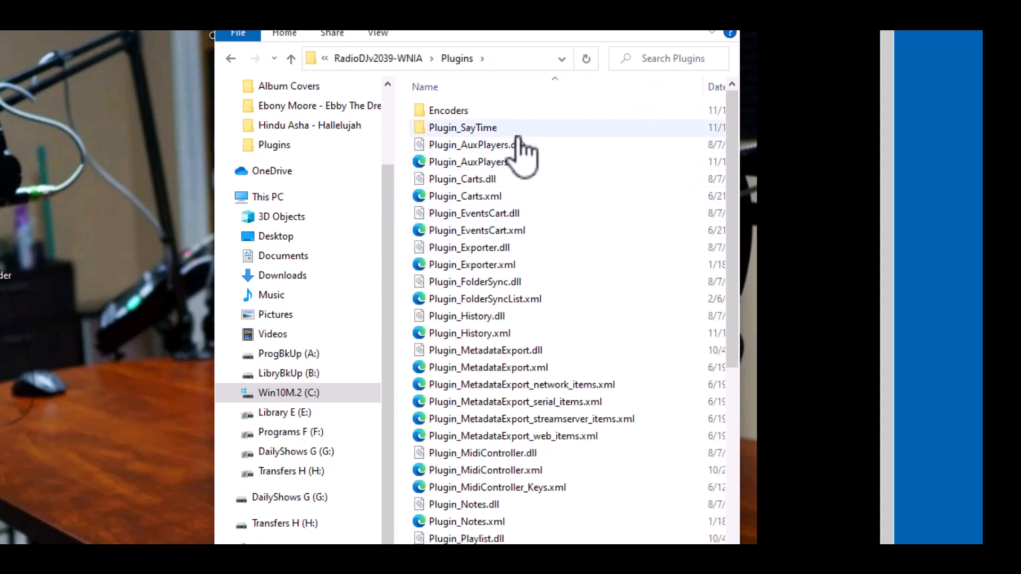
click(448, 113)
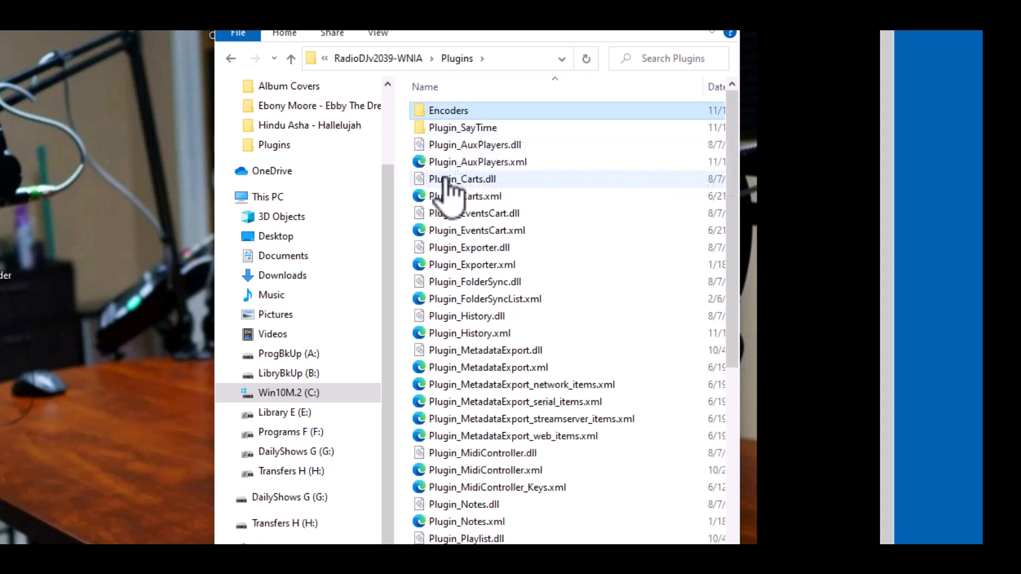
double_click(435, 112)
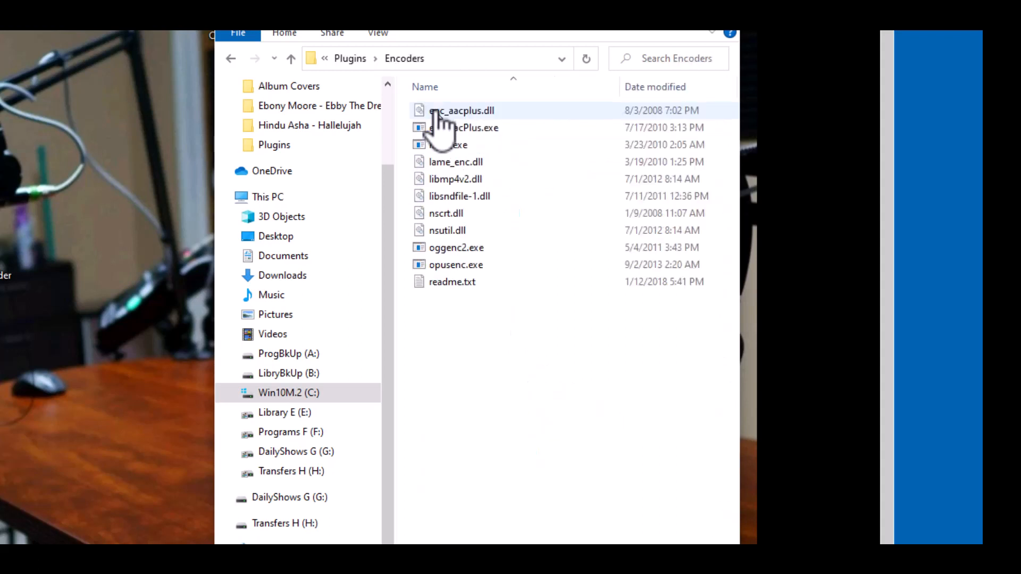
click(290, 59)
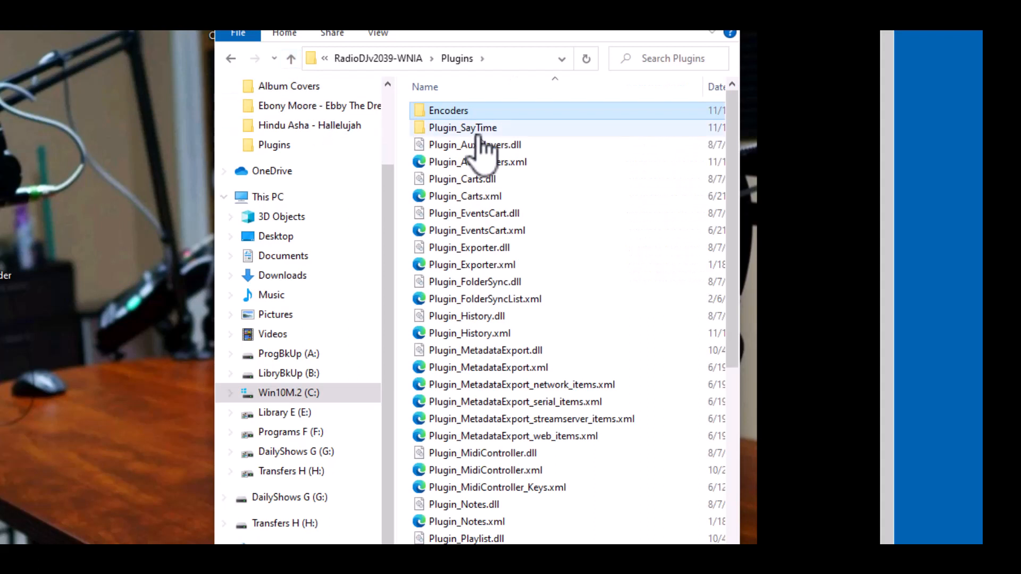
shift+click(468, 130)
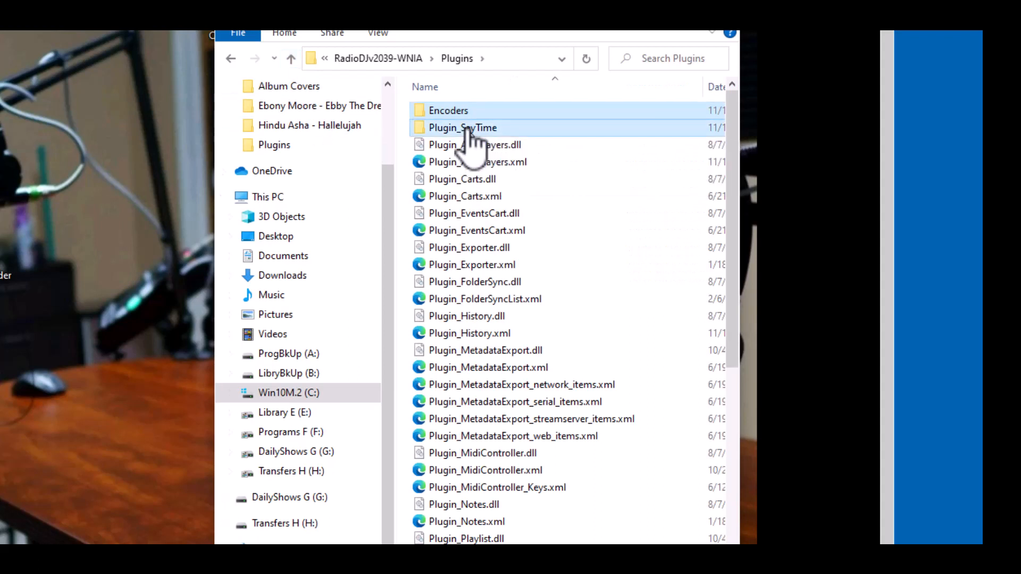
right_click(468, 138)
click(508, 294)
Paste the two copied folders into the Plugins folder of RadioDJv2042-WNIA, replacing the existing readme.txt
click(291, 60)
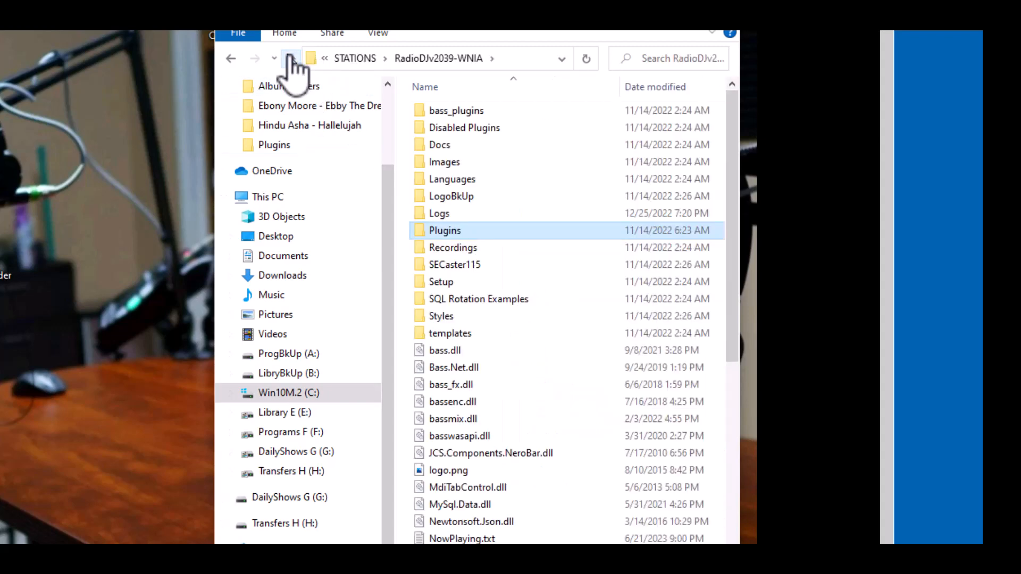
click(291, 59)
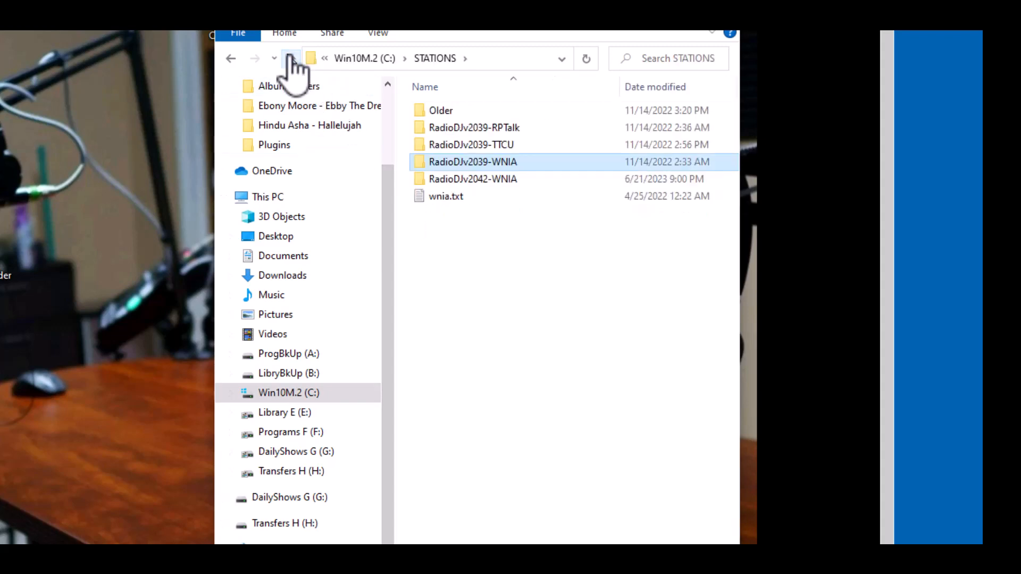
double_click(467, 180)
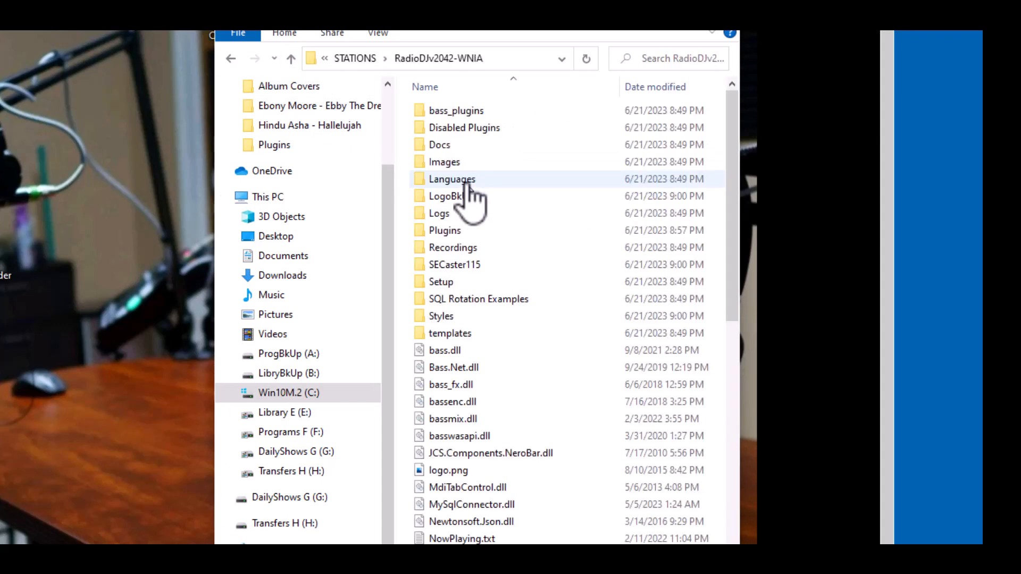
double_click(454, 232)
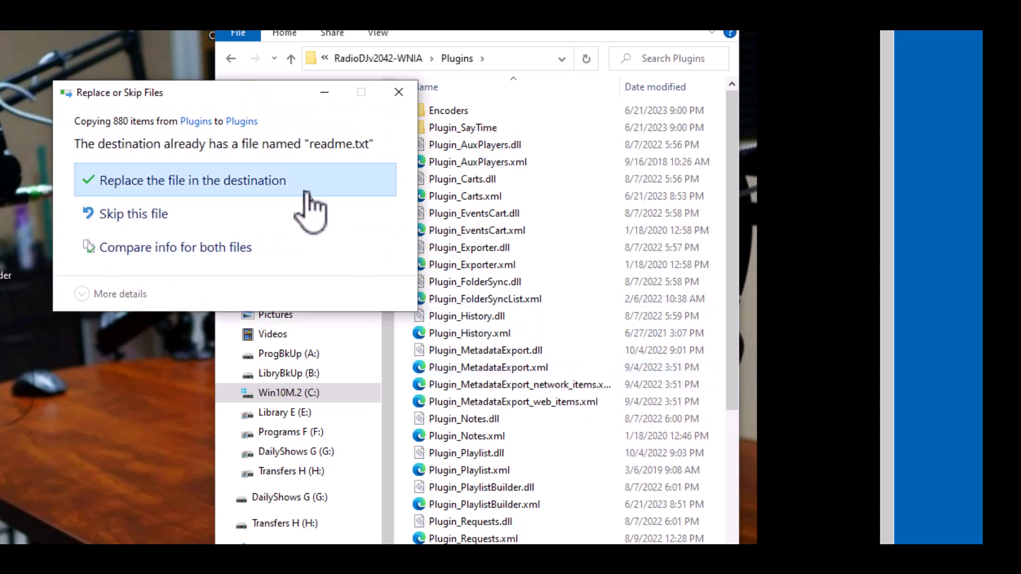
click(246, 187)
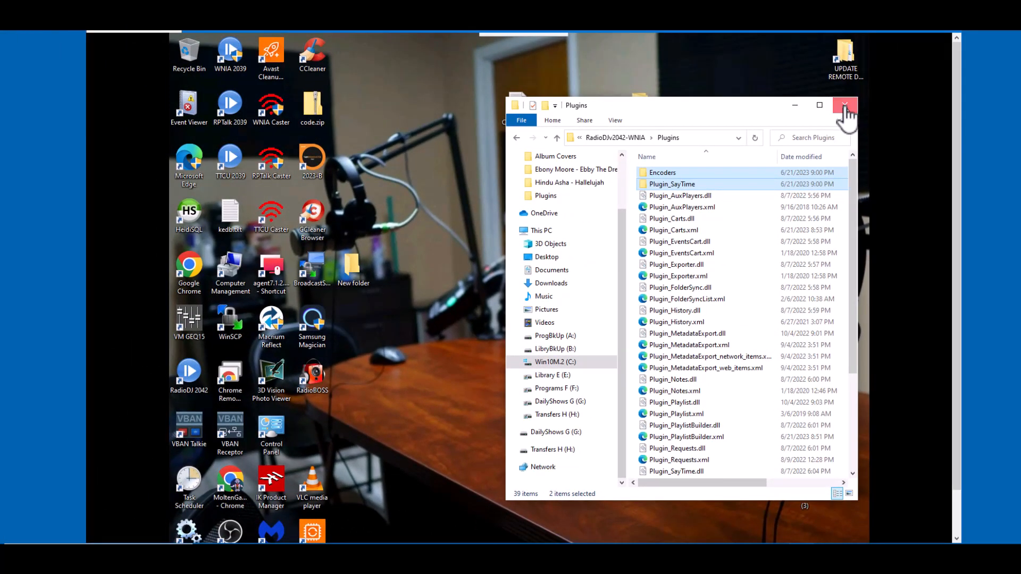
Close the Plugins folder window and launch RadioDJ 2042 from the desktop
click(845, 106)
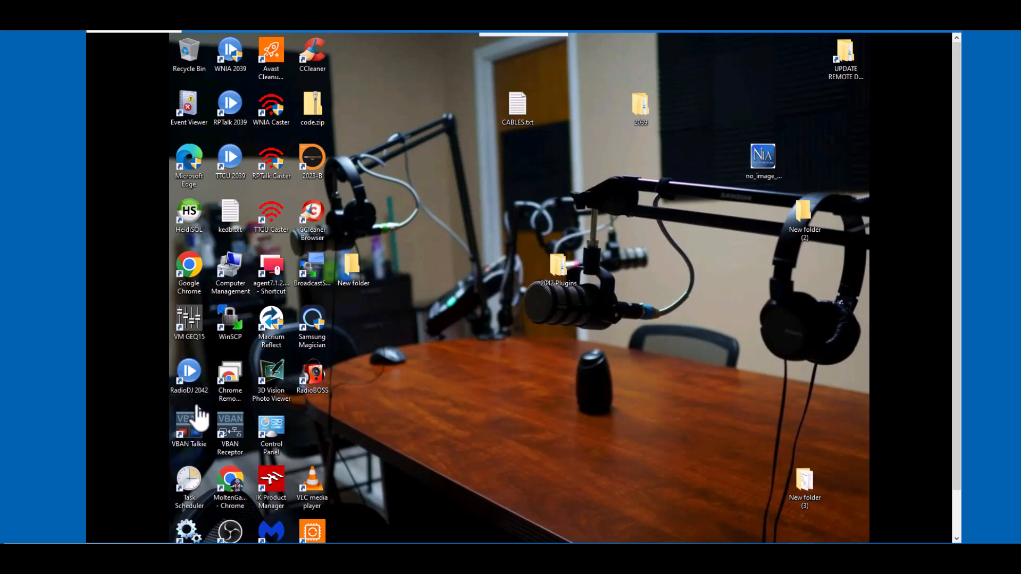
double_click(190, 375)
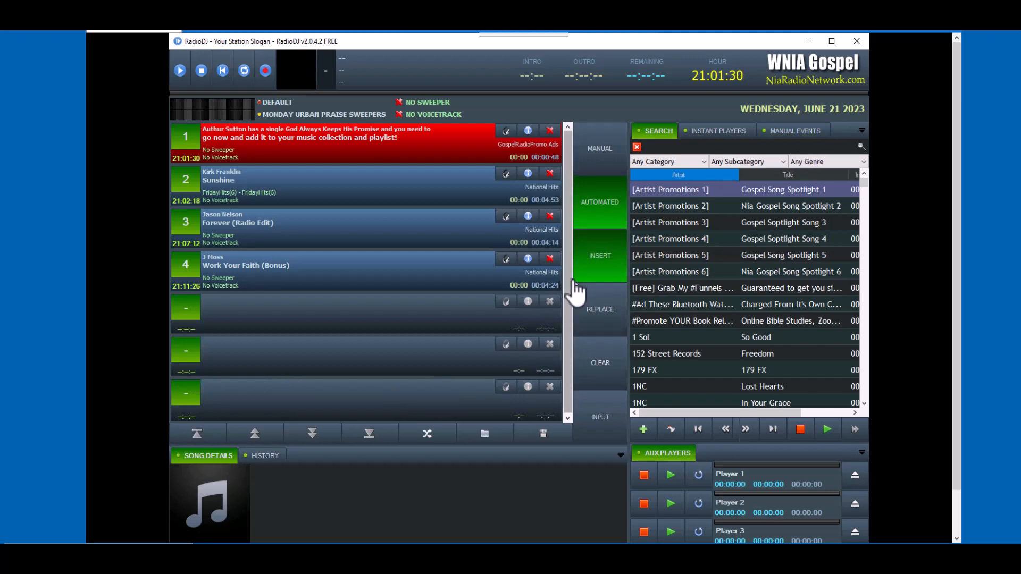
mouse_move(669, 492)
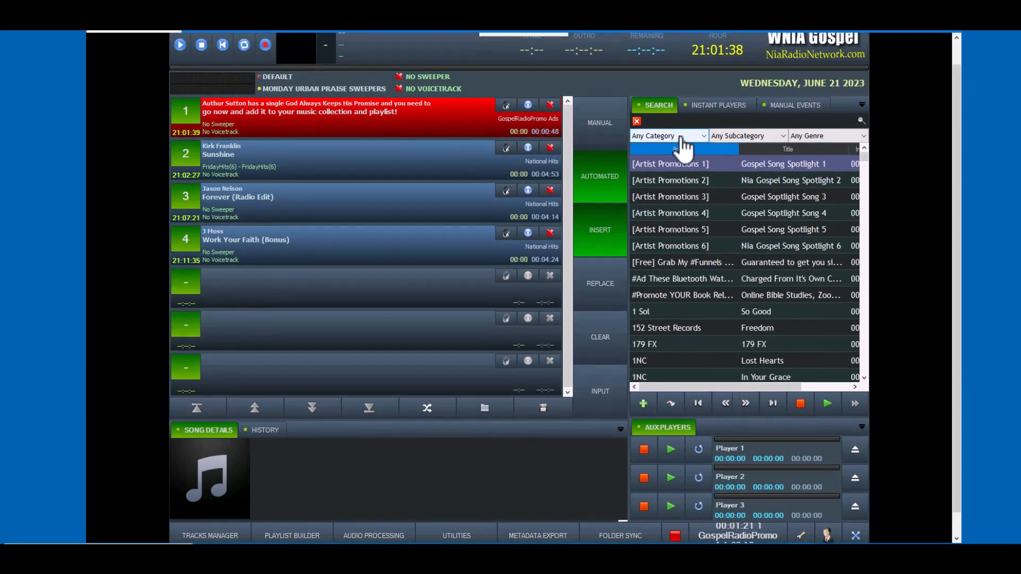
Check the restored library by filtering tracks to Music and Gospel Jazz, and reset the filter to Any Category
click(687, 136)
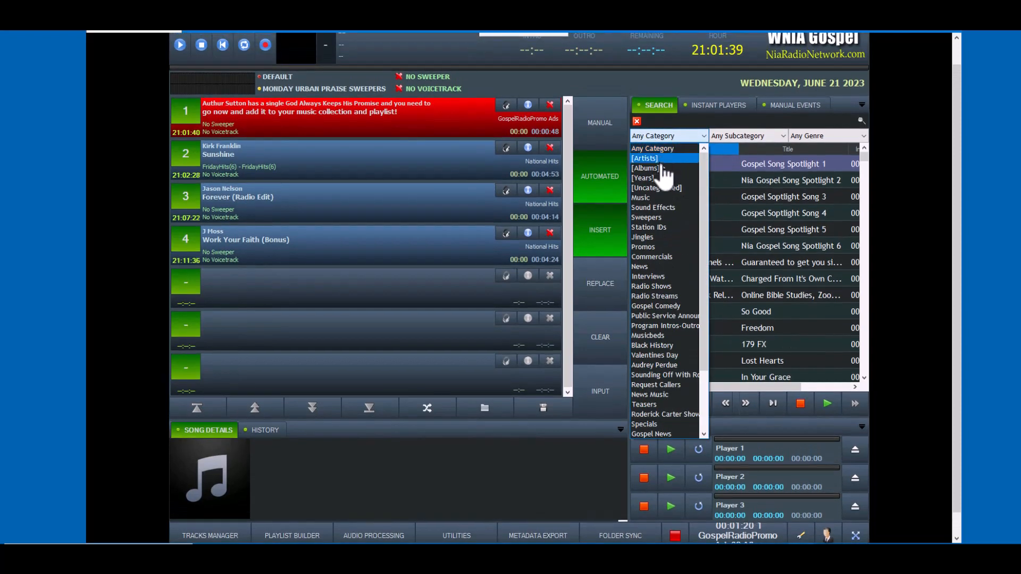
click(653, 199)
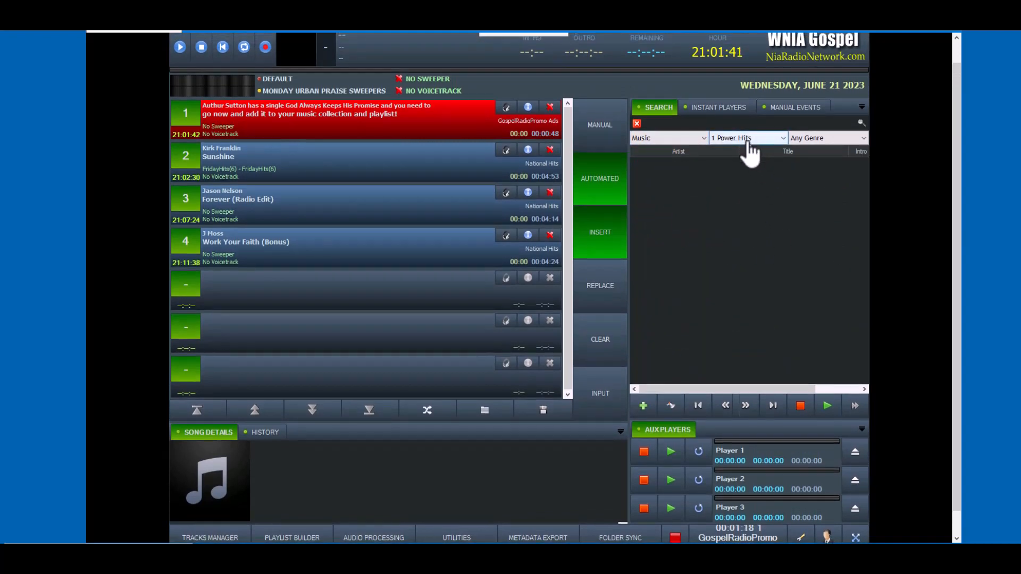
click(749, 141)
click(746, 233)
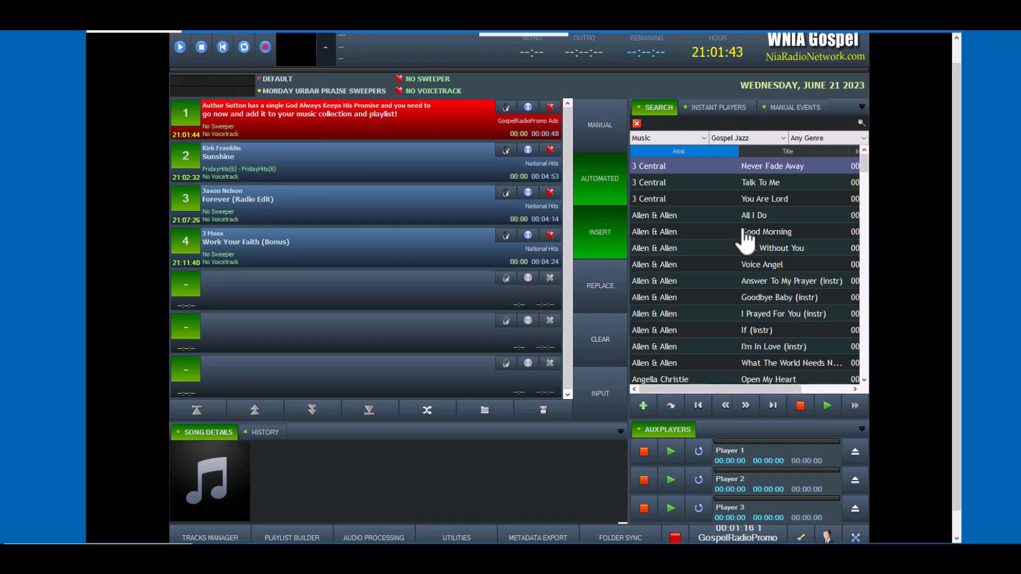
click(652, 138)
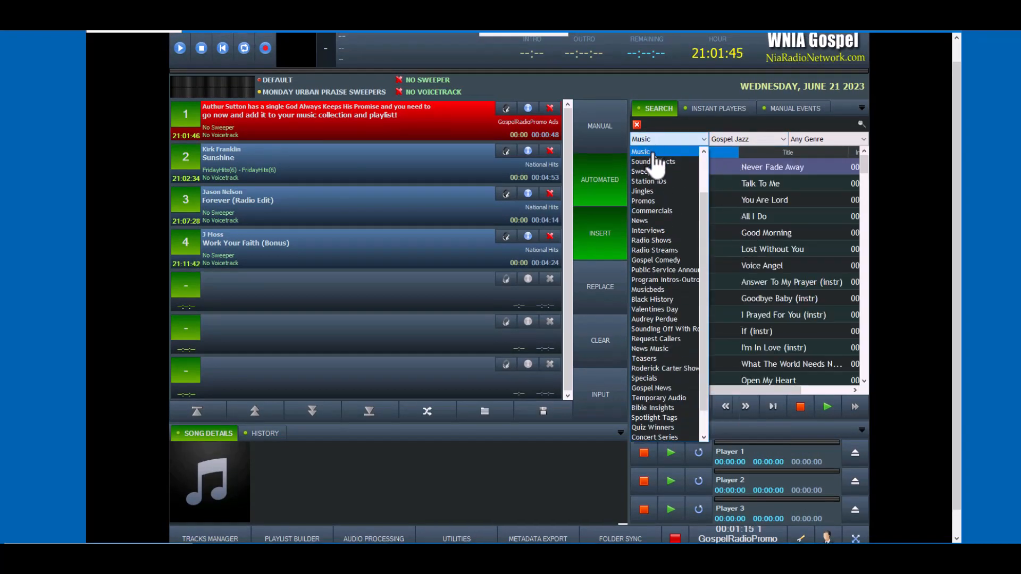
scroll(660, 155, up, 2)
click(661, 153)
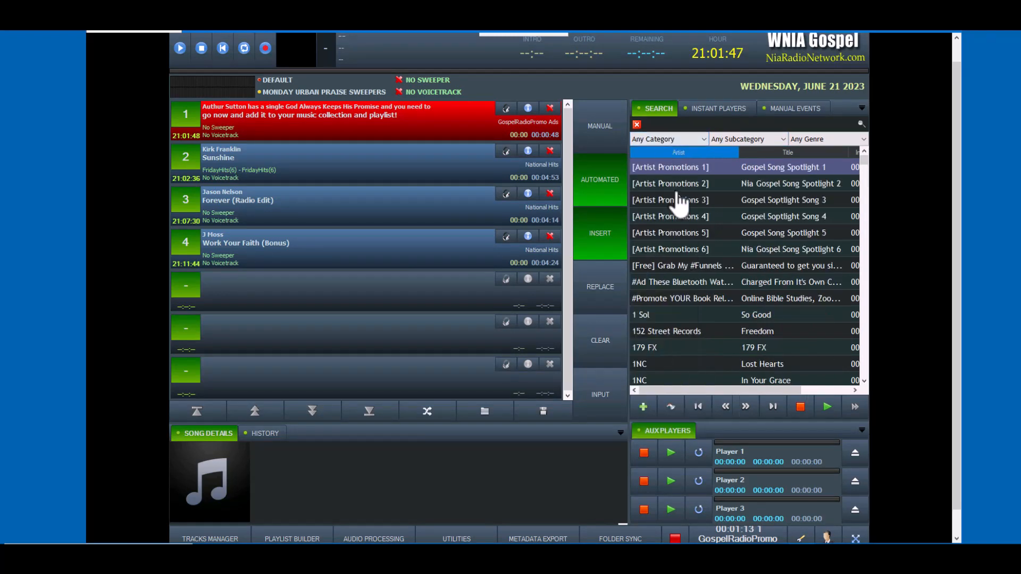
scroll(447, 142, up, 1)
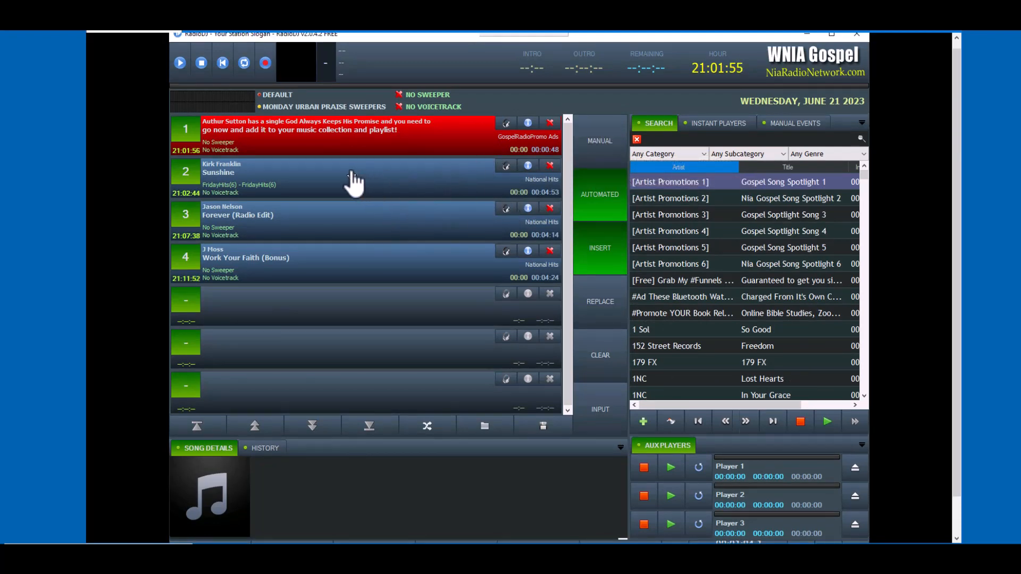
Try the WNIA-2018 color scheme in RadioDJ's Other Settings options, and set the scheme to WNIA
scroll(729, 446, down, 3)
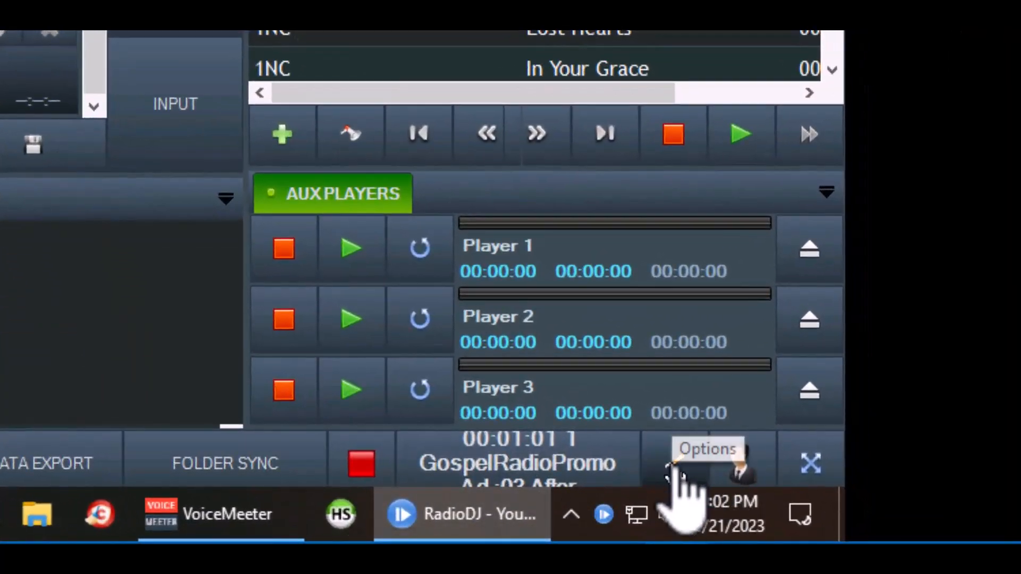
click(677, 462)
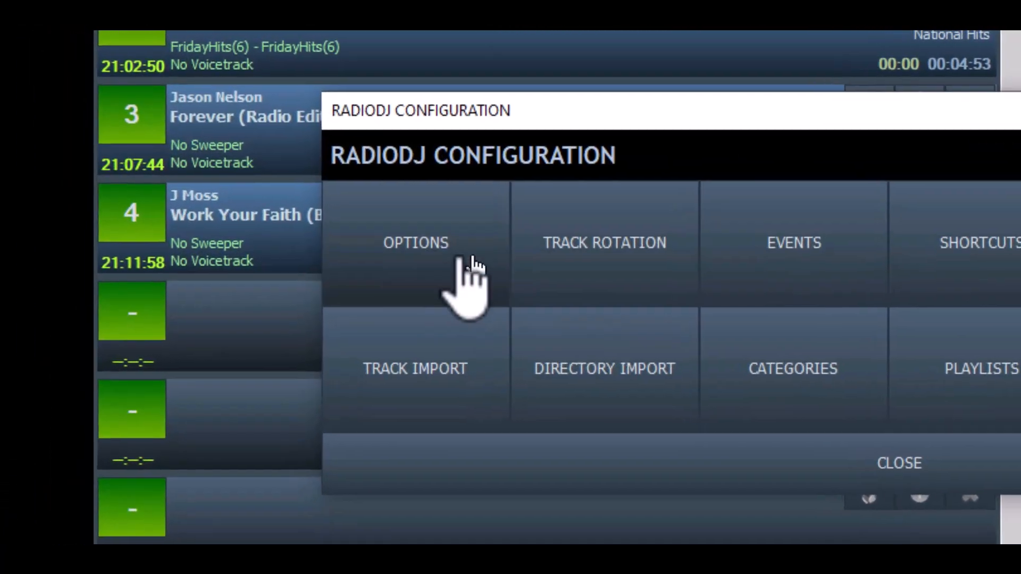
click(280, 189)
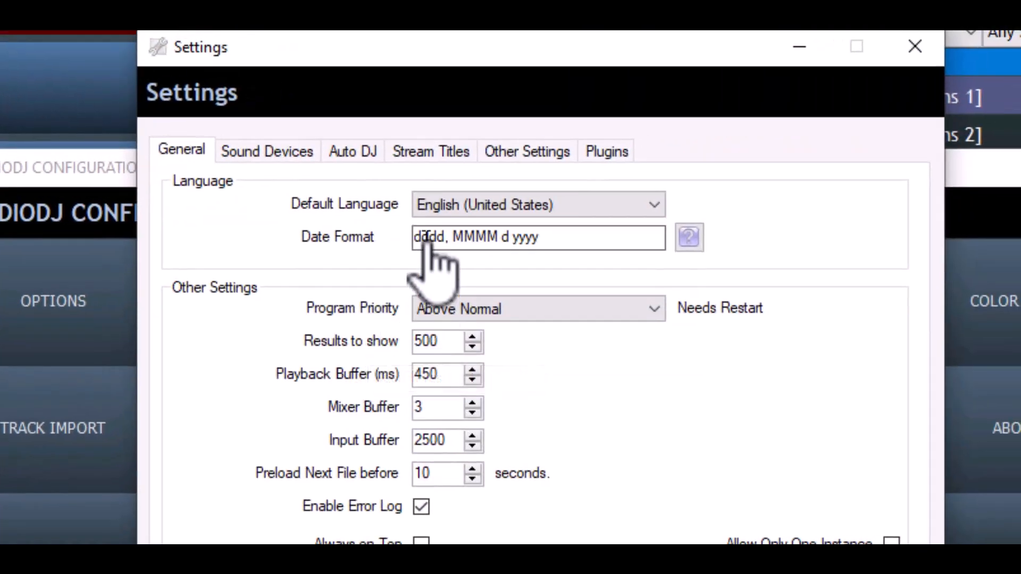
click(541, 152)
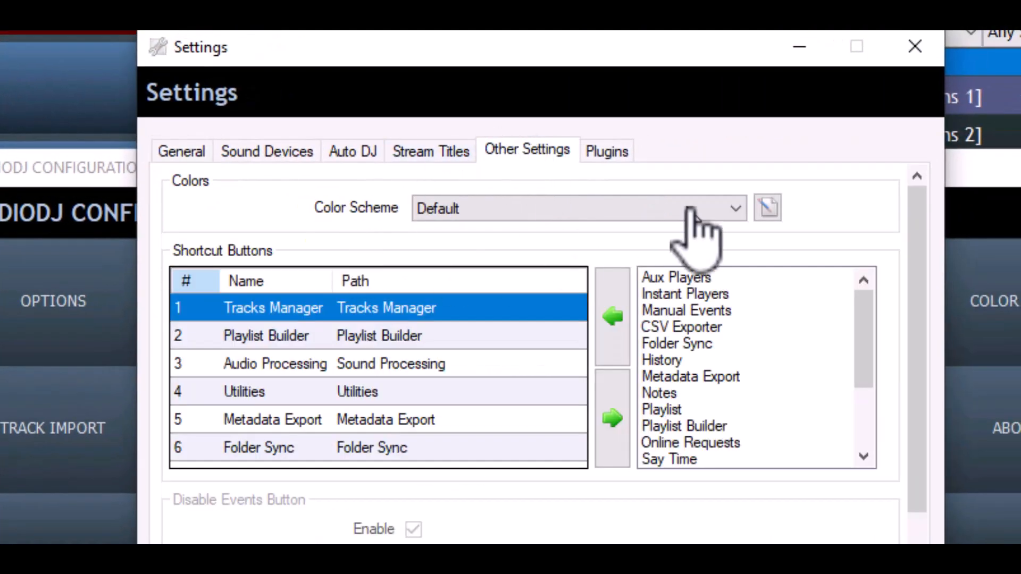
click(739, 210)
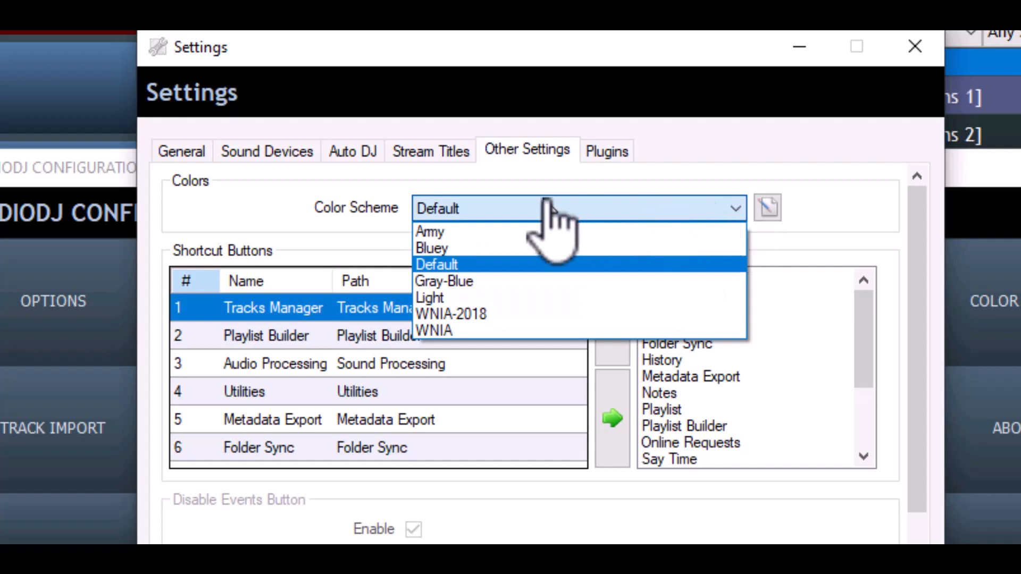
click(477, 318)
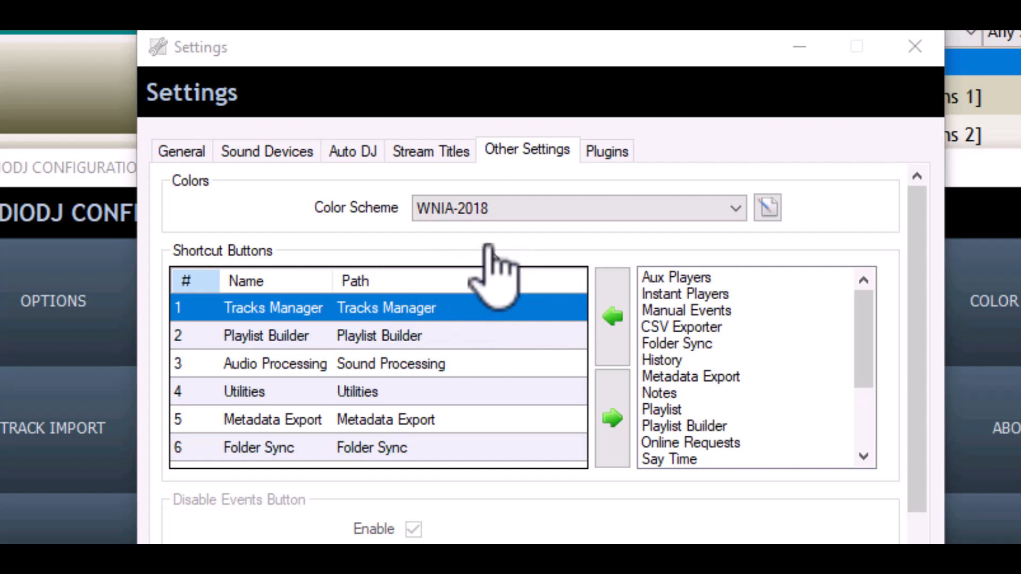
click(737, 208)
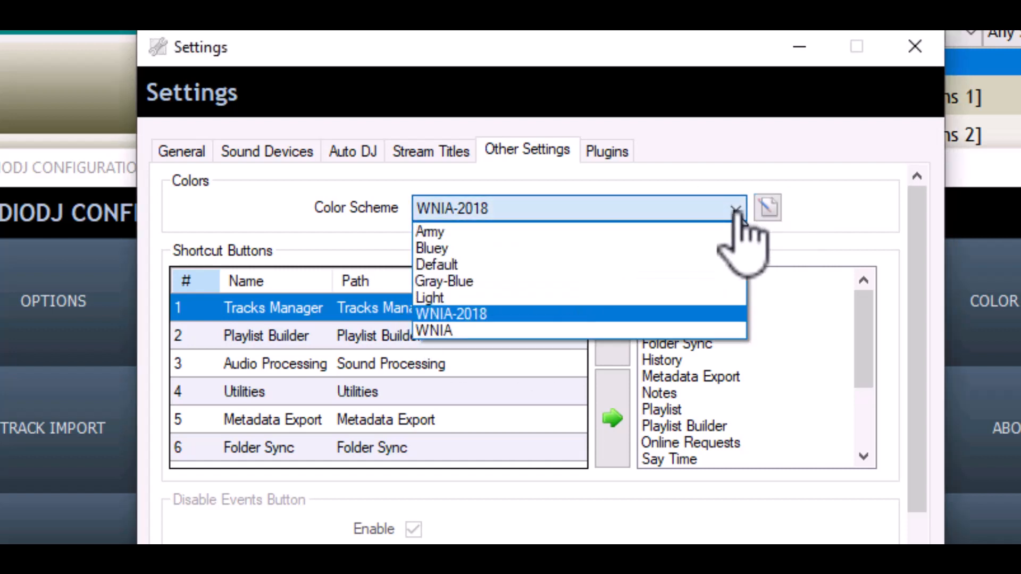
click(465, 329)
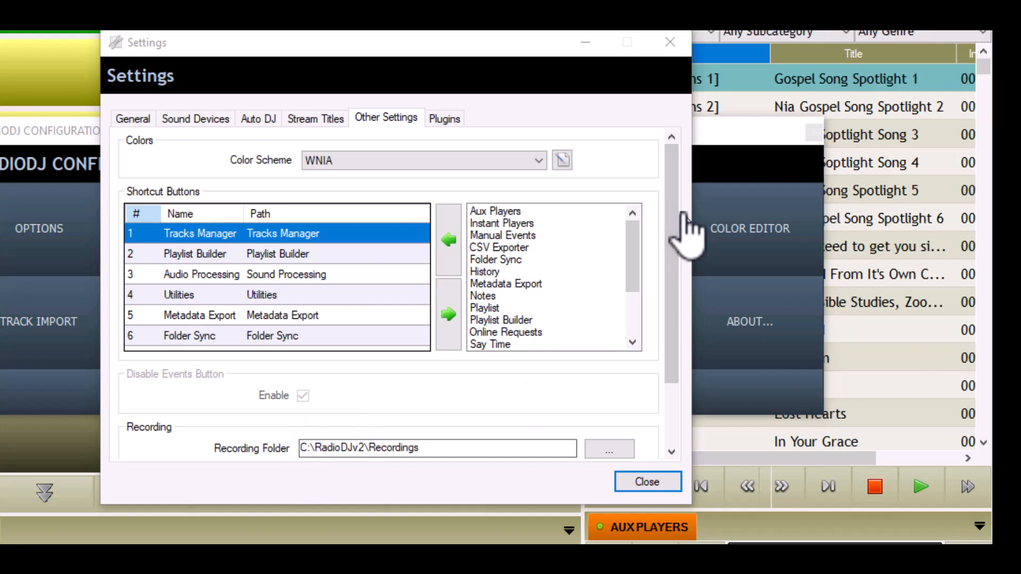
Set the Artwork Storage Path to the WniaGospelRadio folder inside StationCovers on the DailyShows G drive
drag(675, 239, 675, 342)
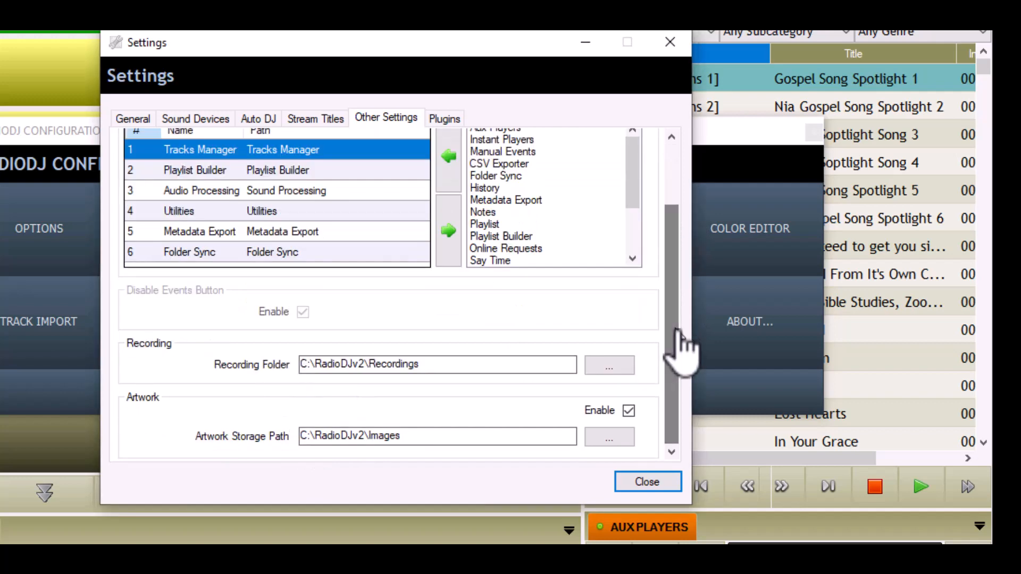
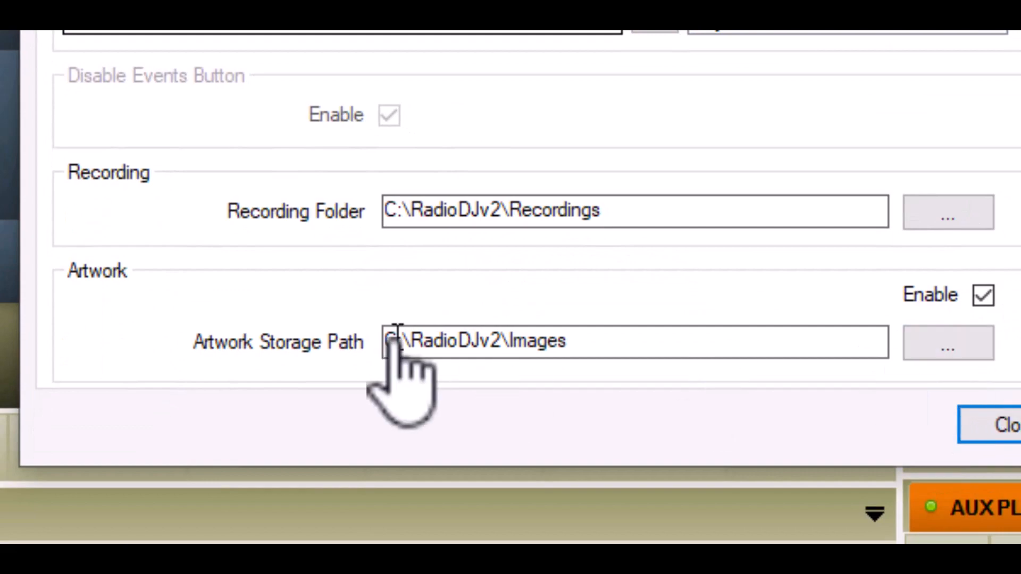
click(944, 346)
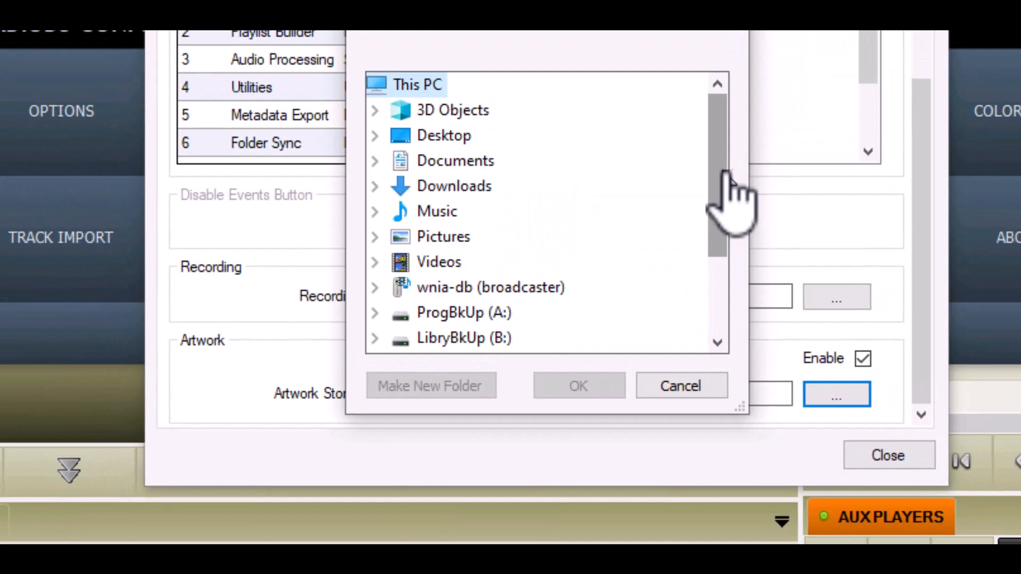
drag(793, 59, 814, 205)
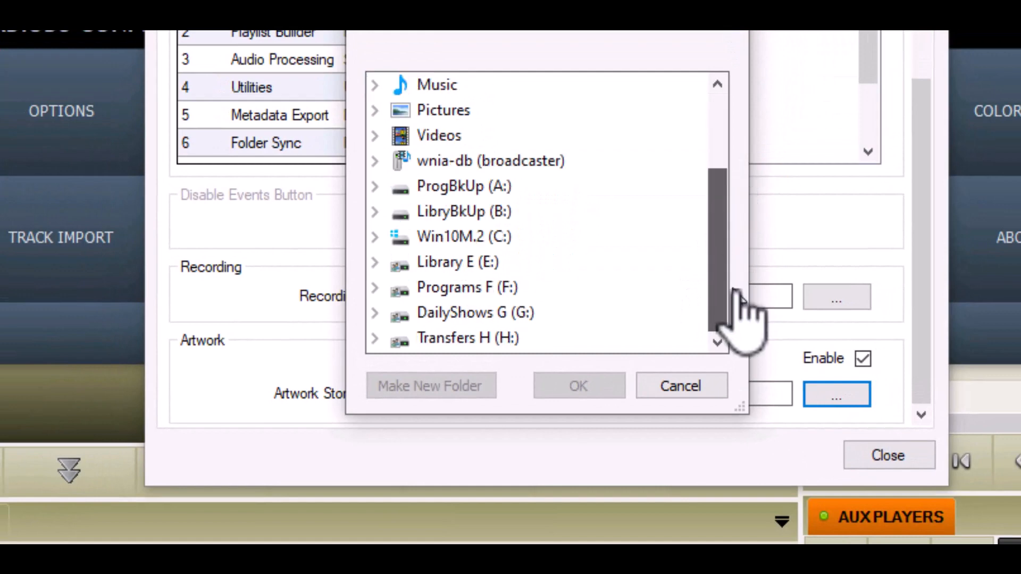
click(500, 313)
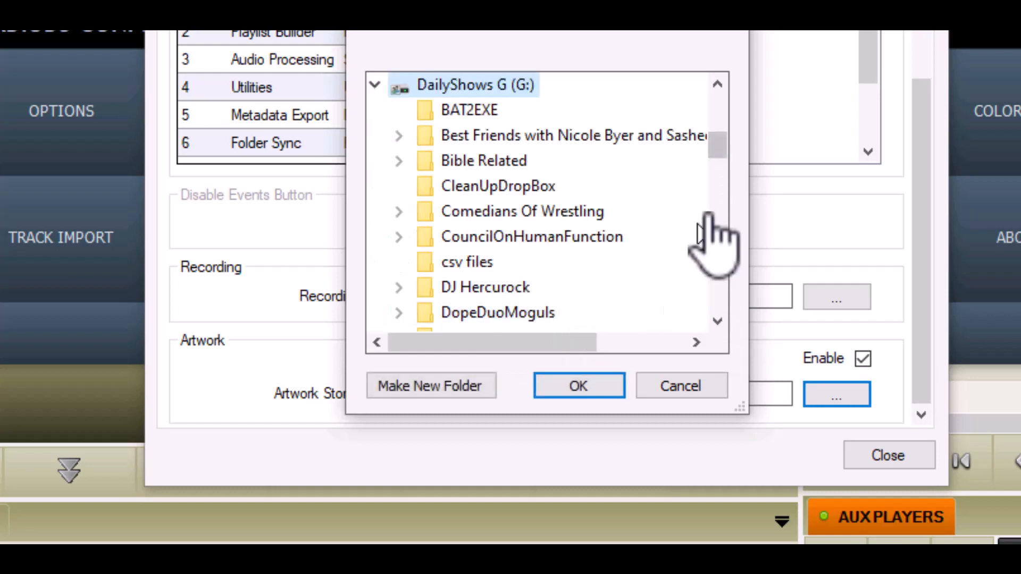
drag(716, 139, 705, 267)
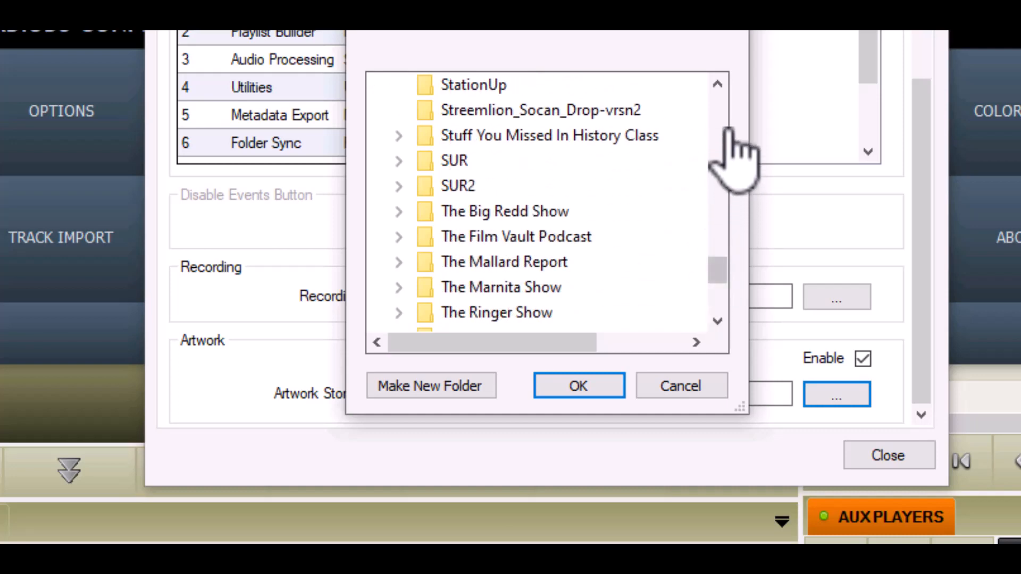
click(718, 85)
click(718, 85)
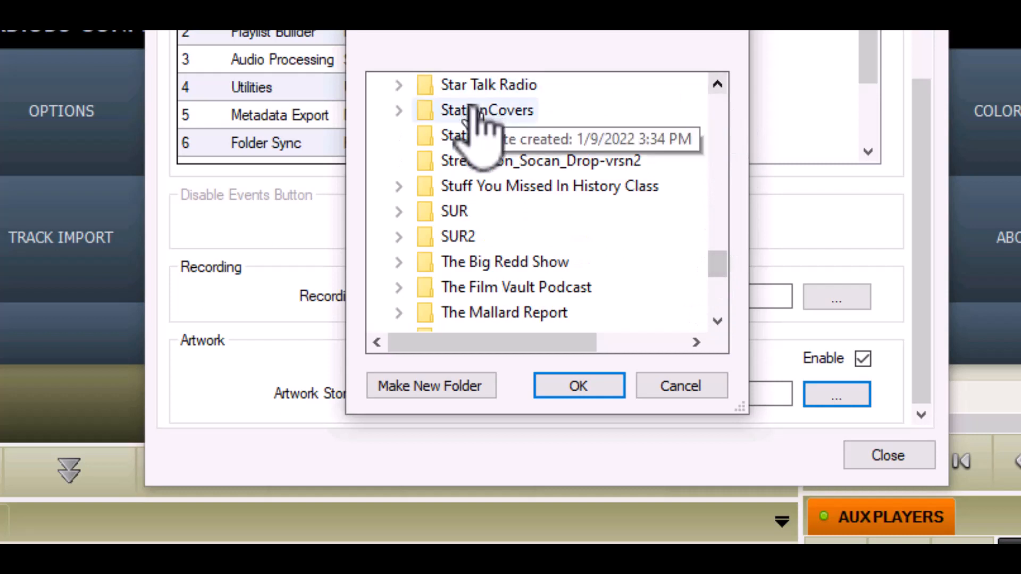
click(400, 110)
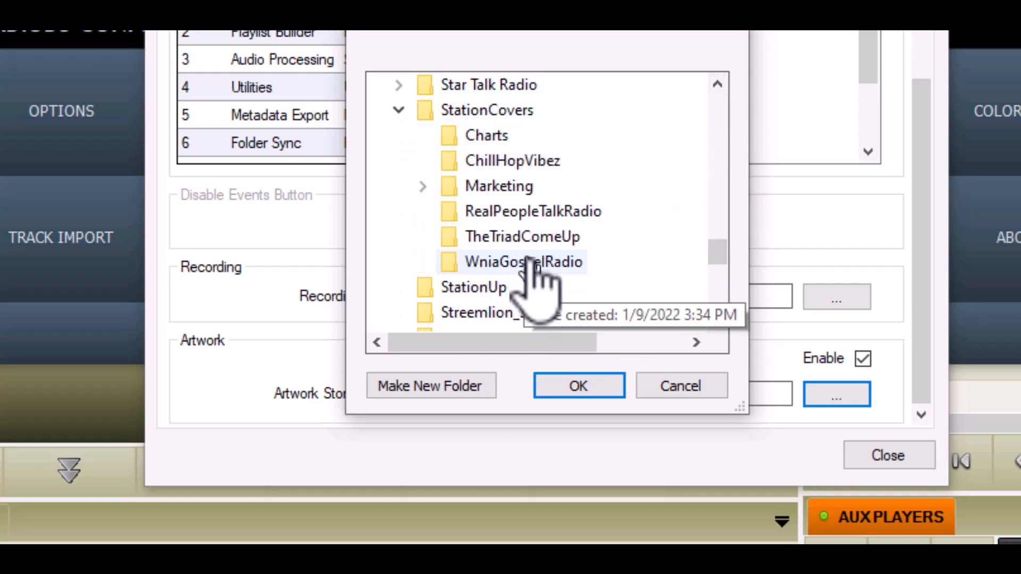
click(579, 386)
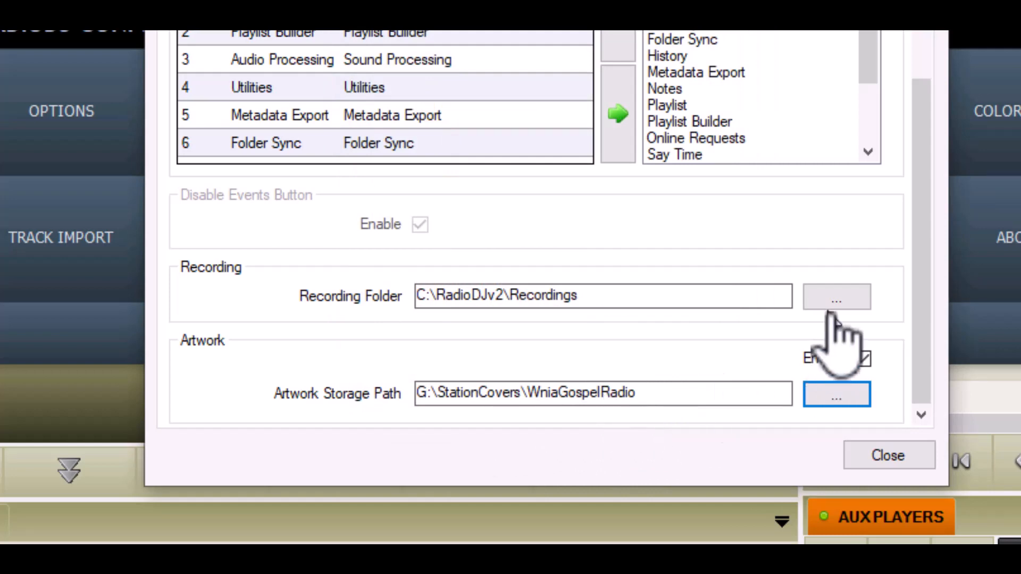
Set the Recording Folder to WNIA-Live-Recordings on the Transfers H drive
click(836, 295)
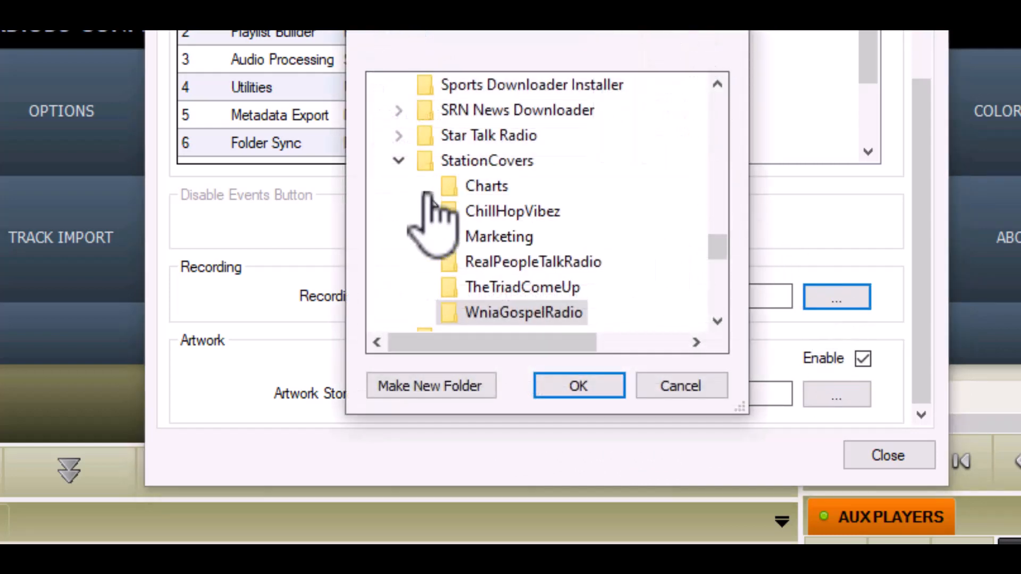
click(398, 160)
scroll(645, 206, down, 4)
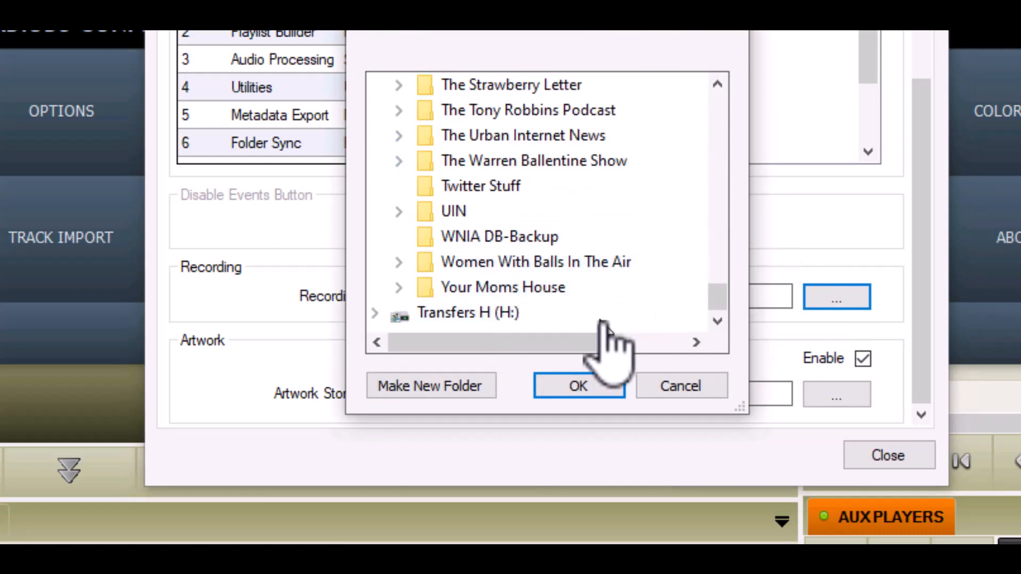
scroll(625, 285, up, 1)
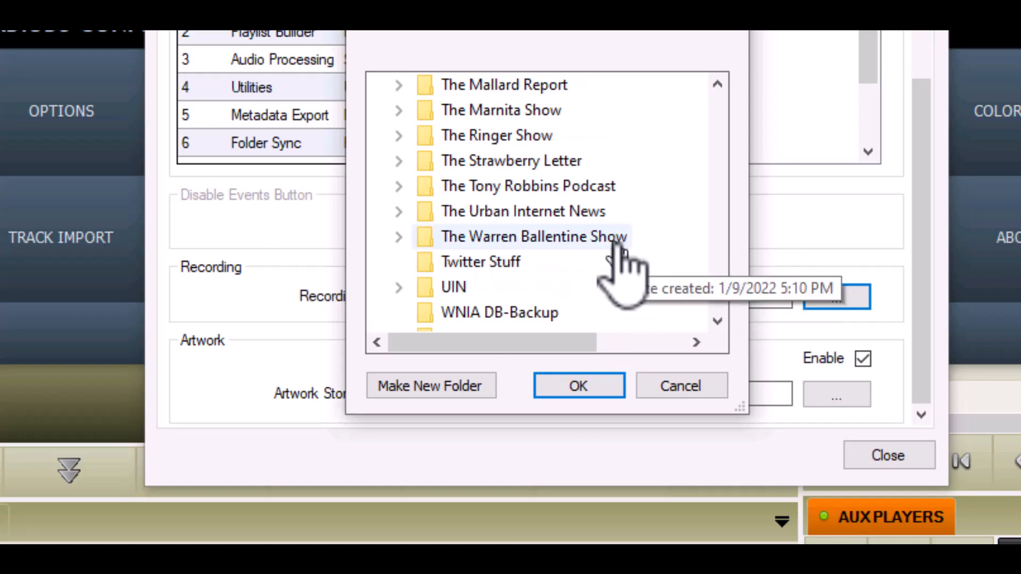
scroll(618, 246, up, 5)
scroll(620, 254, up, 6)
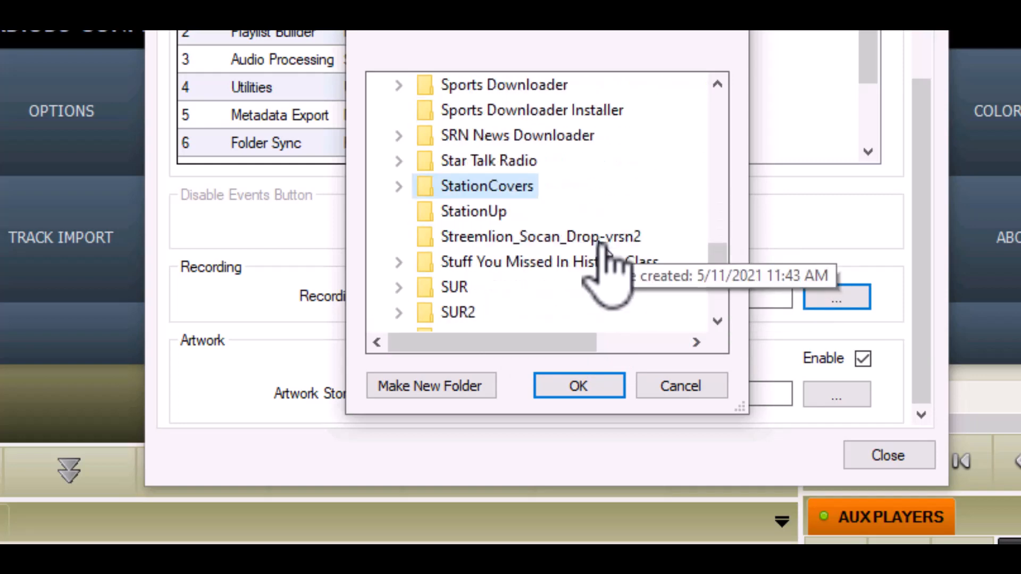
scroll(607, 261, down, 10)
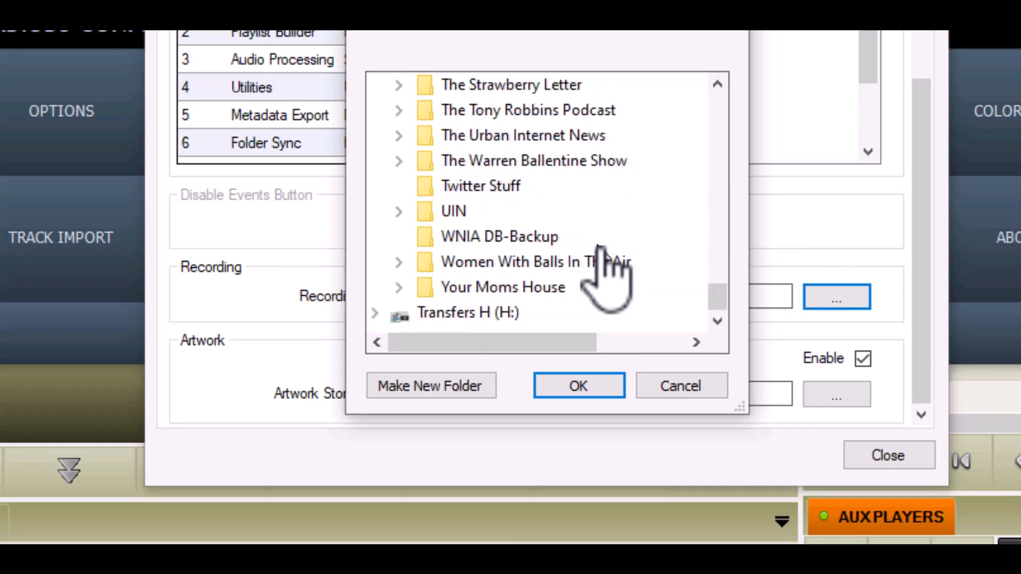
double_click(435, 311)
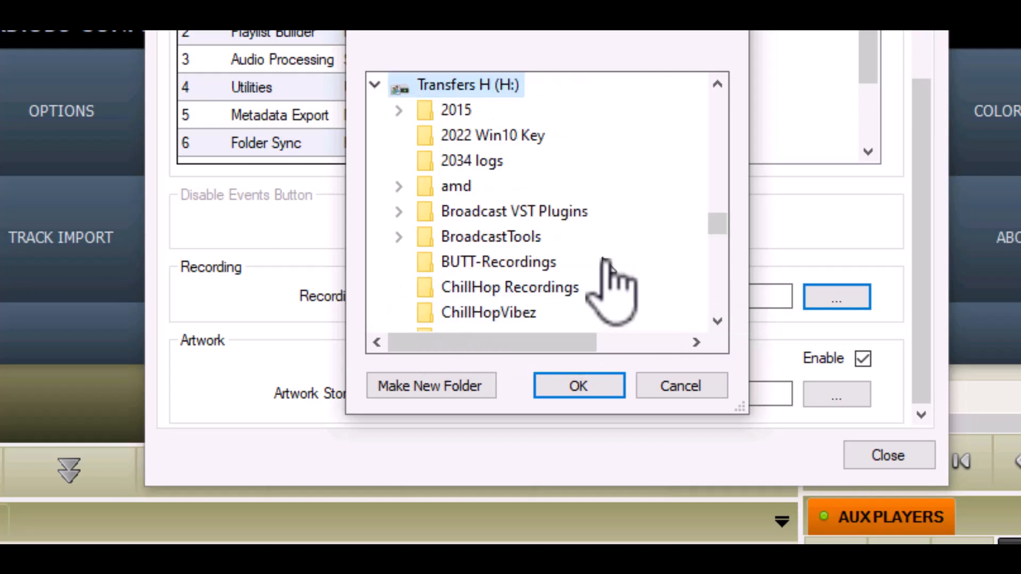
scroll(607, 260, down, 15)
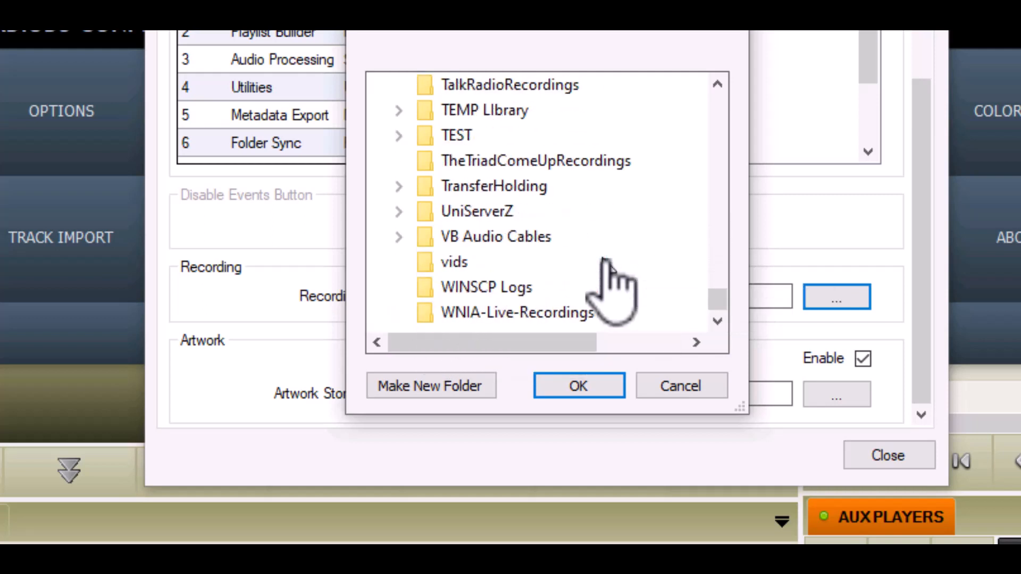
click(566, 313)
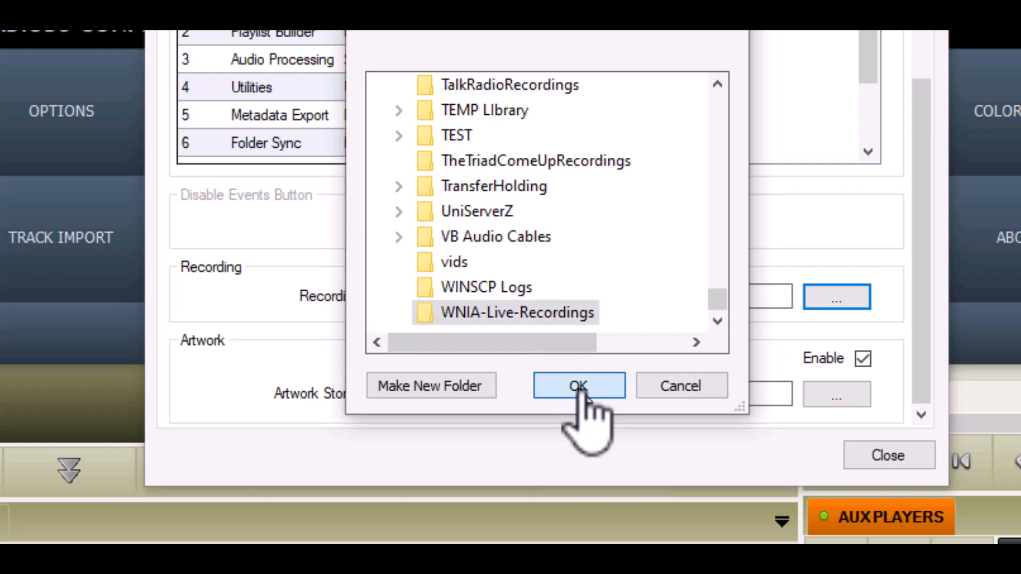
click(579, 386)
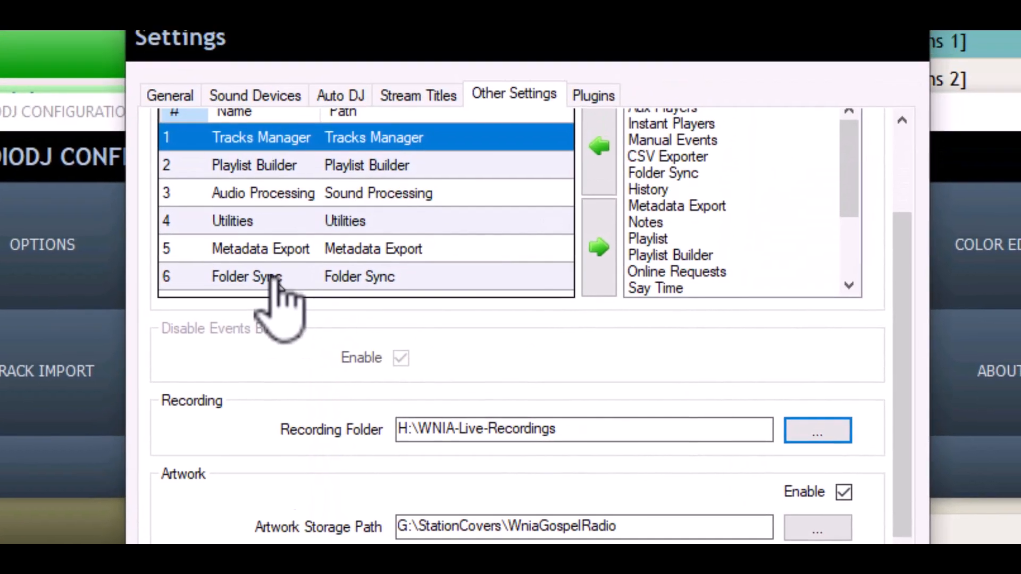
Remove Folder Sync from the assigned shortcut buttons
click(297, 140)
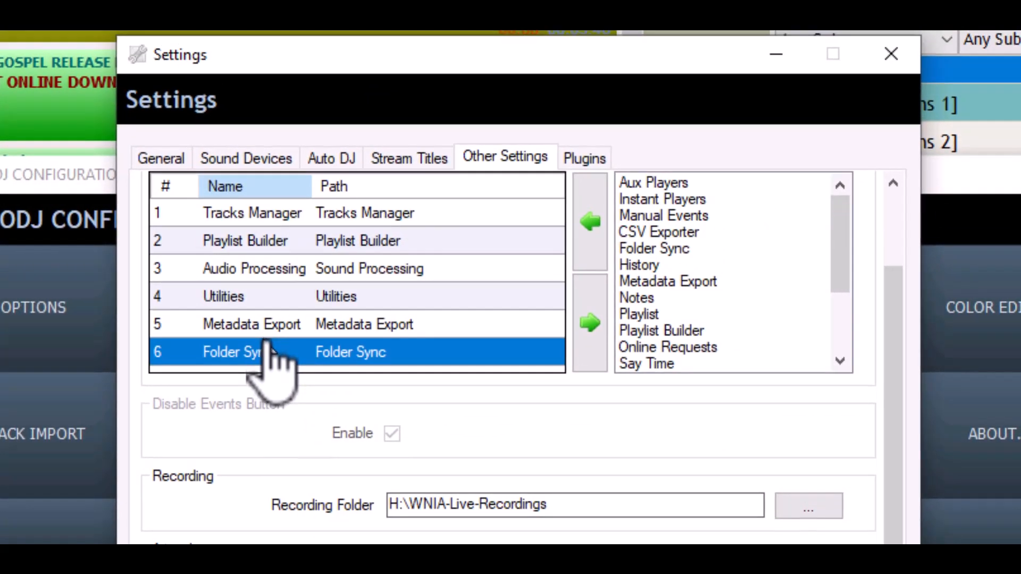
click(594, 340)
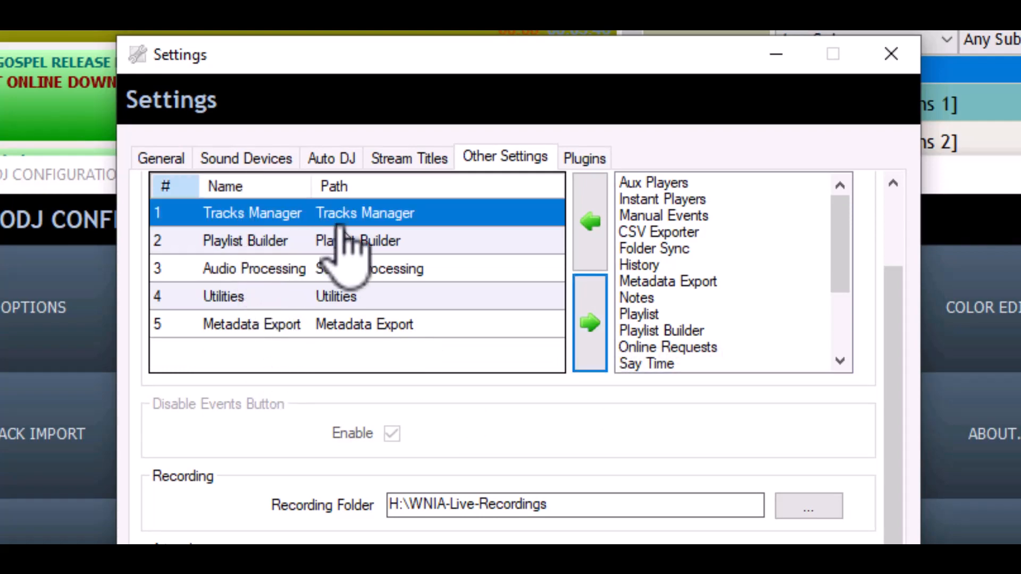
In the stream title settings, set the station name to WNIA-DB and the slogan to "Largest Mix Of Gospel Music!"
click(440, 161)
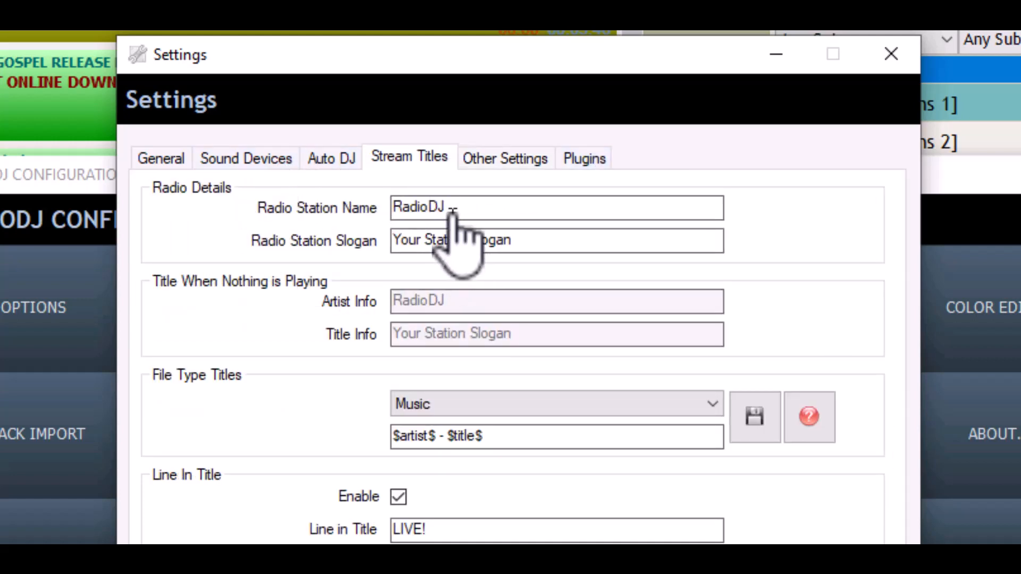
double_click(472, 205)
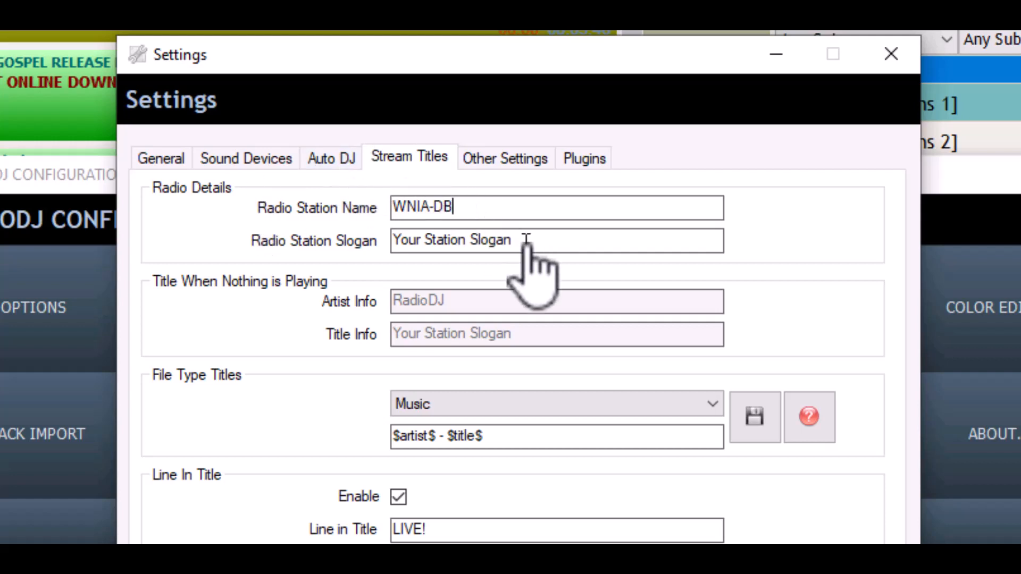
drag(527, 239, 305, 241)
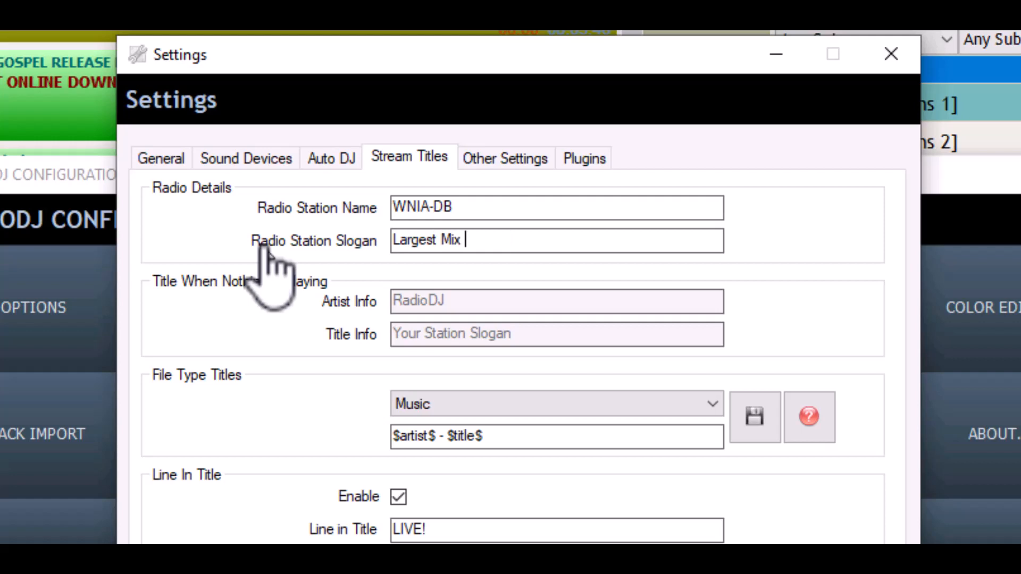
text(Of Gospel Music!)
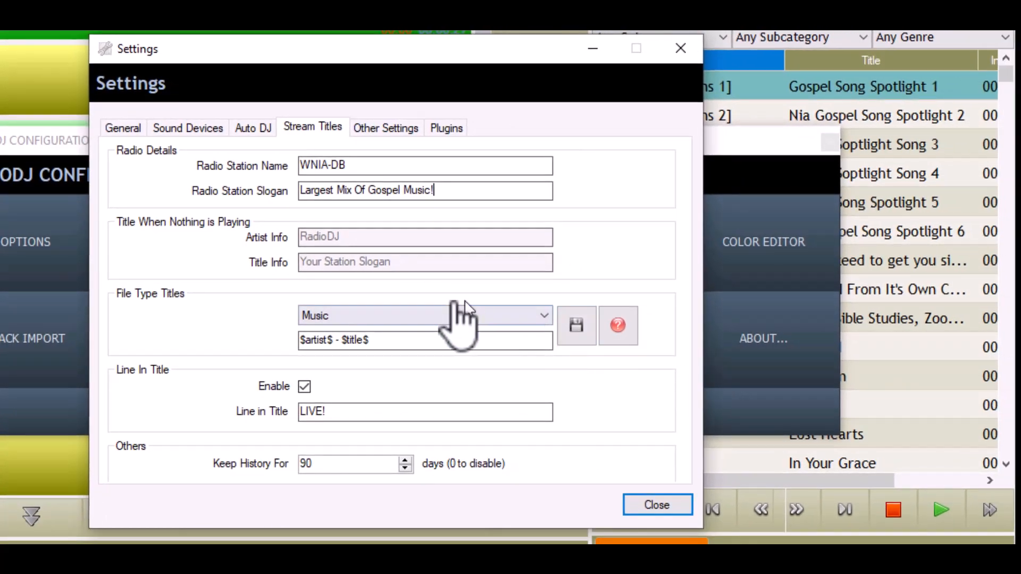
Enable Auto DJ and Auto Play on start-up, and review the remaining Auto DJ settings
click(254, 128)
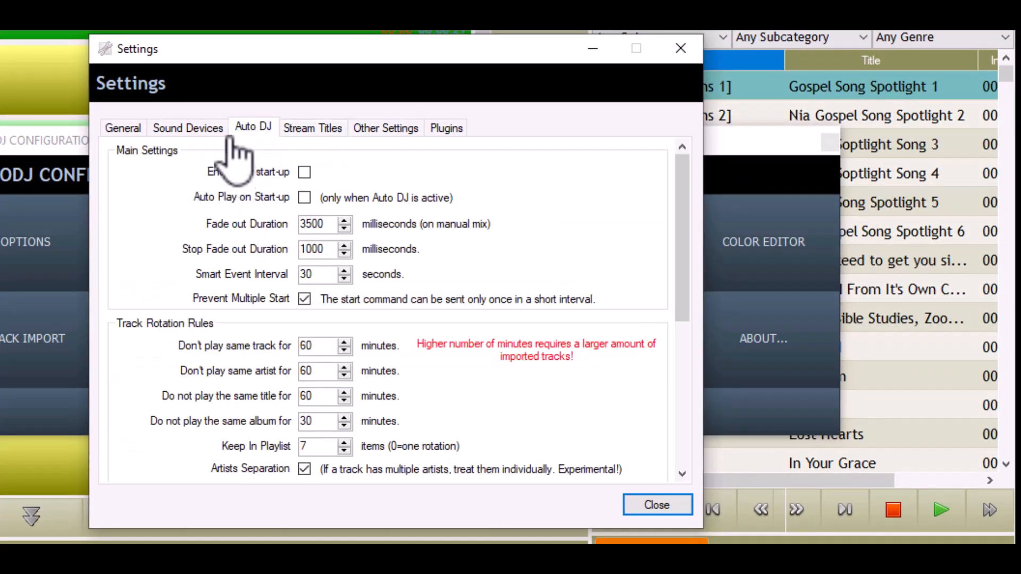
click(304, 171)
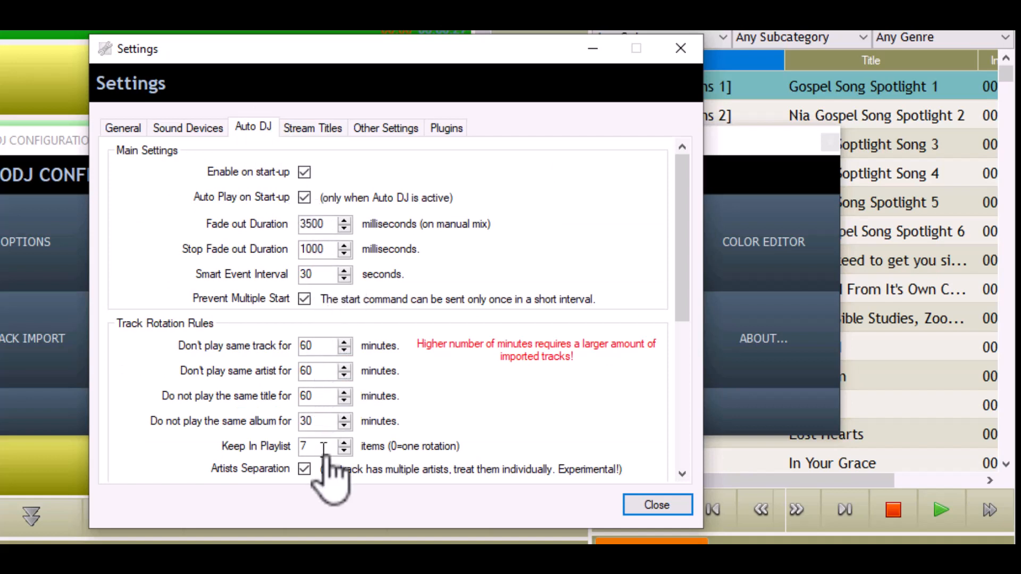
drag(676, 266, 684, 479)
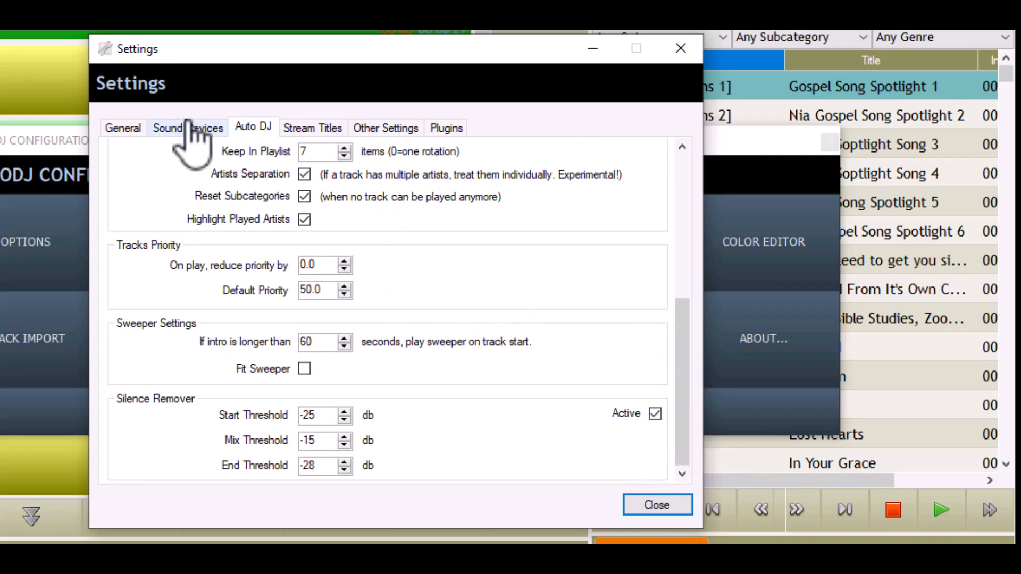
Review the Sound Devices and General settings, and close the Settings and RadioDJ Configuration windows
click(207, 140)
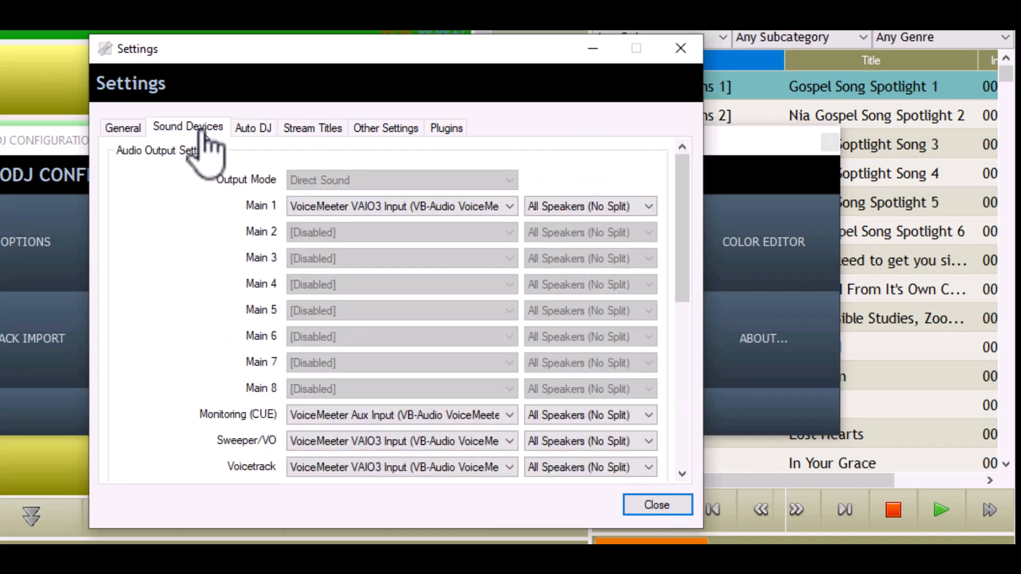
click(131, 140)
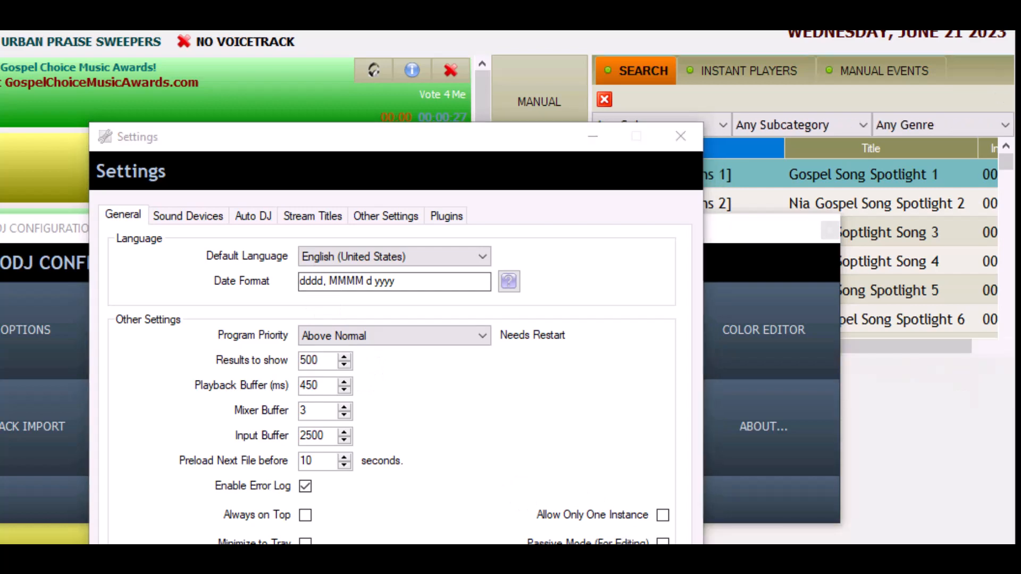
click(681, 136)
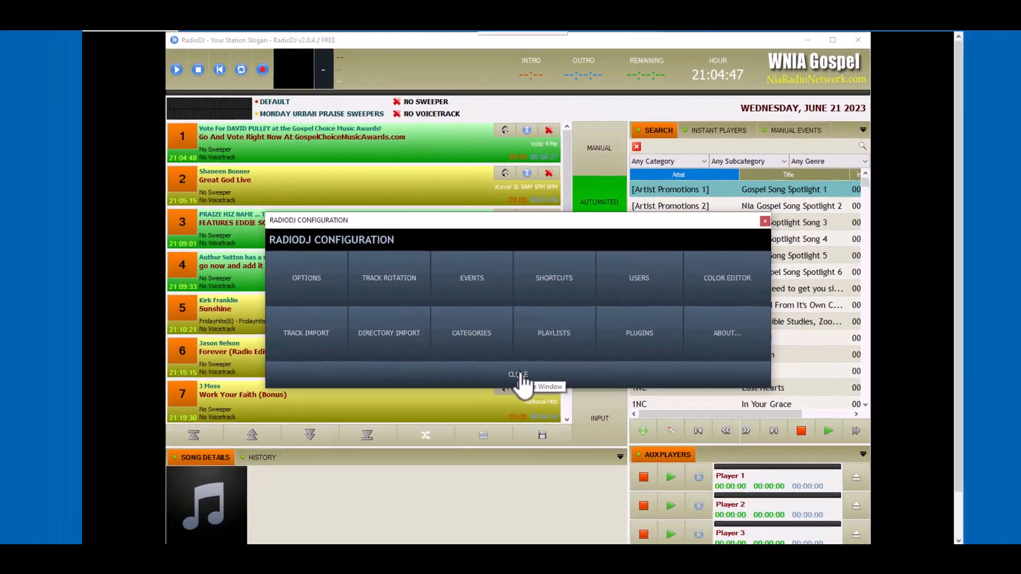
click(400, 503)
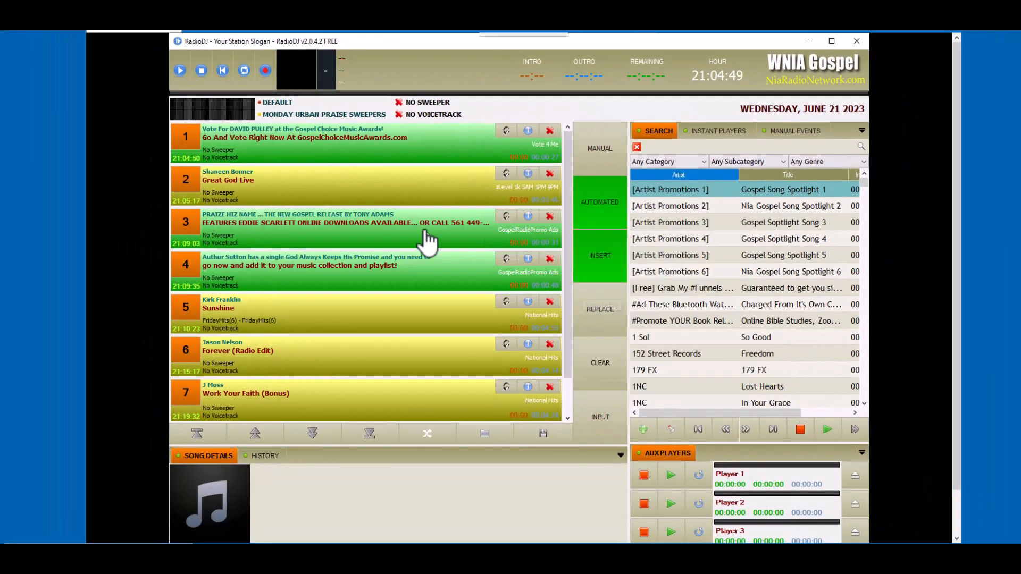
Start playing the playlist, and widen the track search area by narrowing the playlist area
click(182, 70)
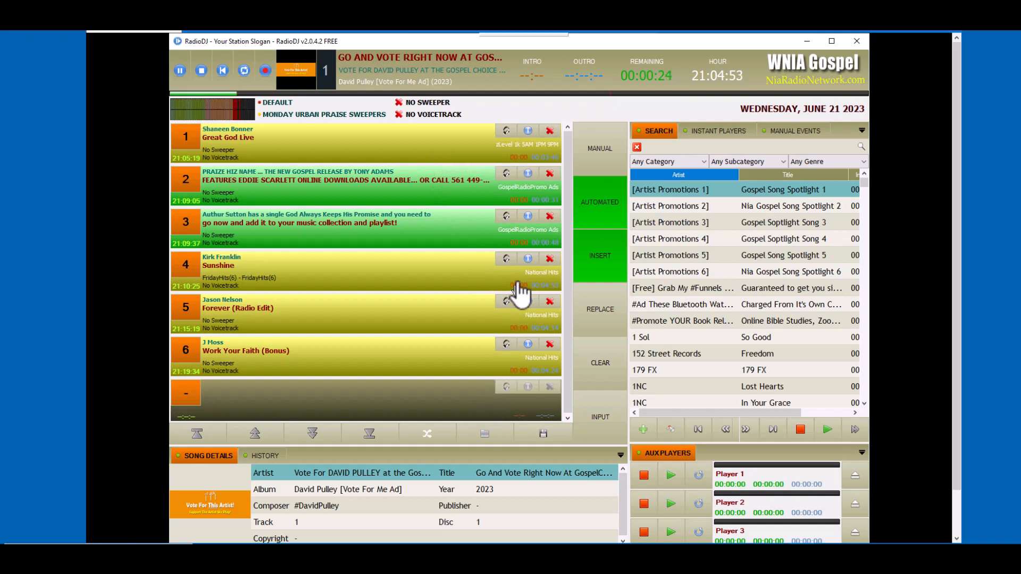
click(613, 264)
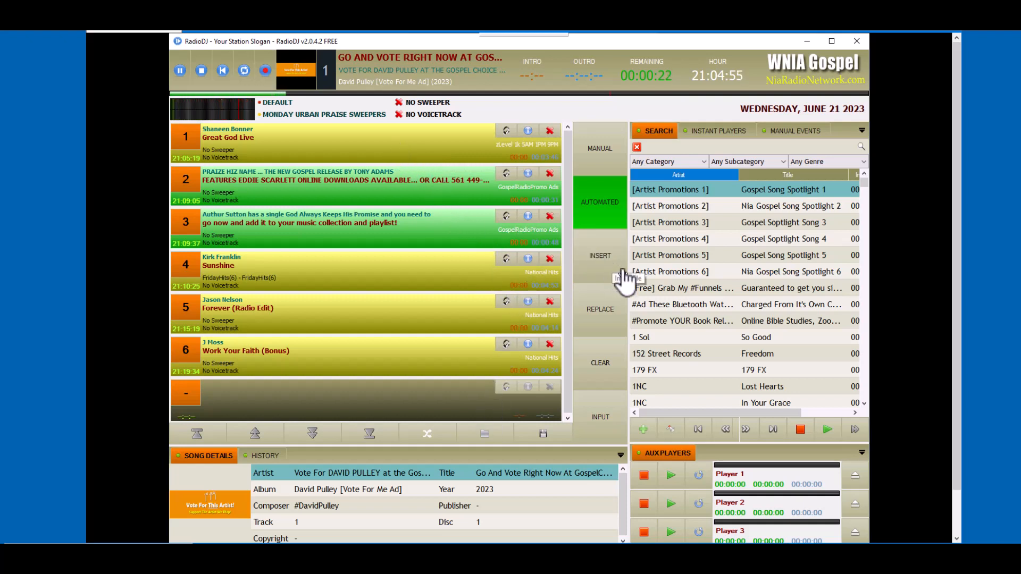
click(623, 275)
click(624, 276)
click(627, 276)
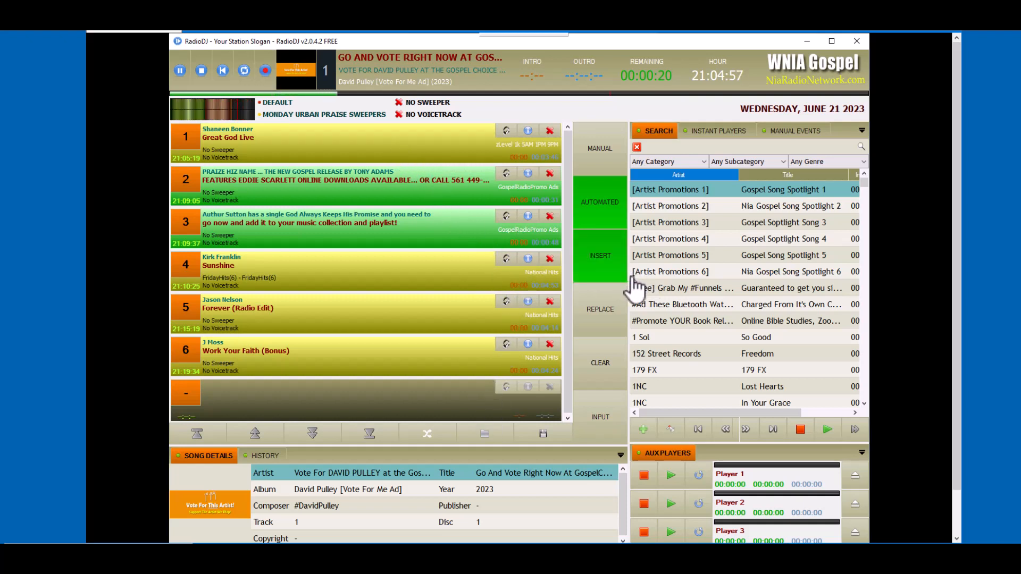
drag(628, 278, 472, 265)
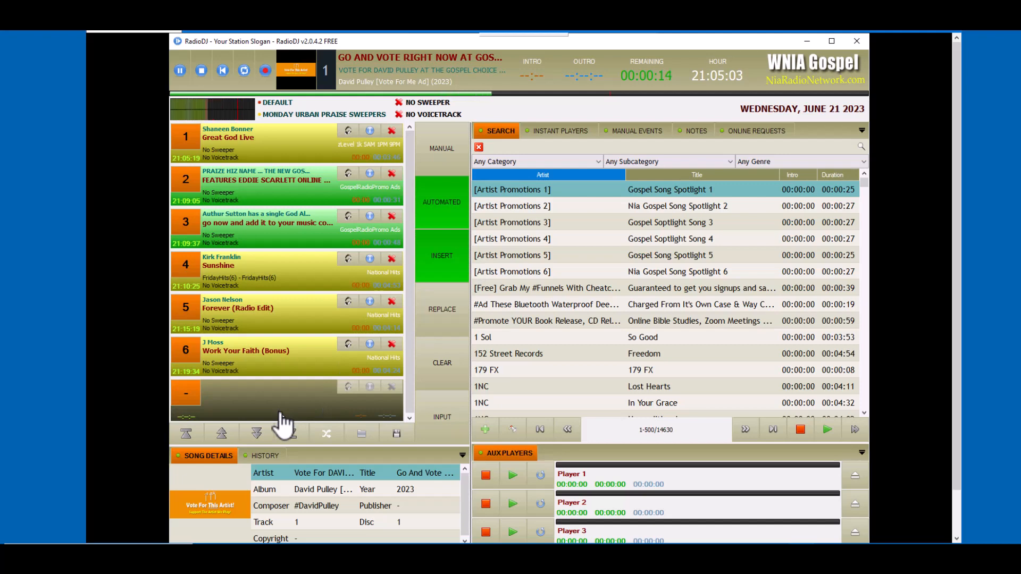
Show the playback history beside the song details, and set the Aux Players plugin's zone to 3
scroll(281, 413, down, 1)
click(263, 455)
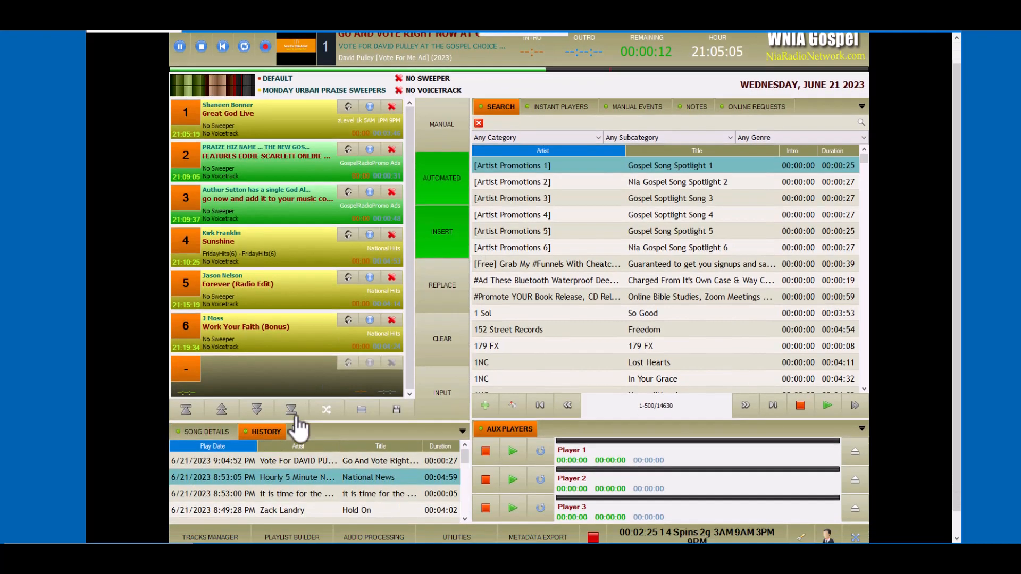
scroll(373, 447, down, 1)
scroll(552, 145, up, 2)
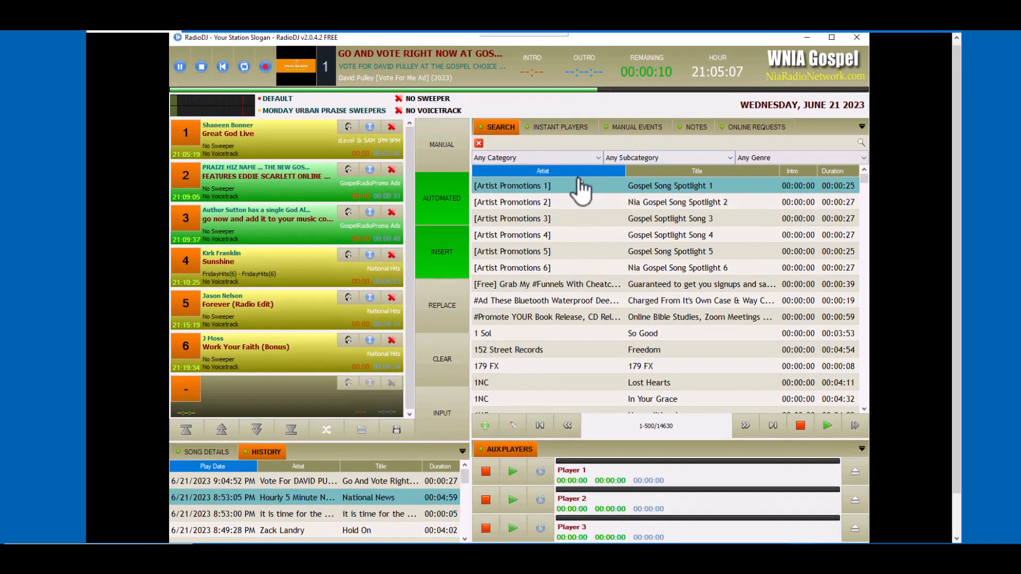
scroll(787, 428, down, 2)
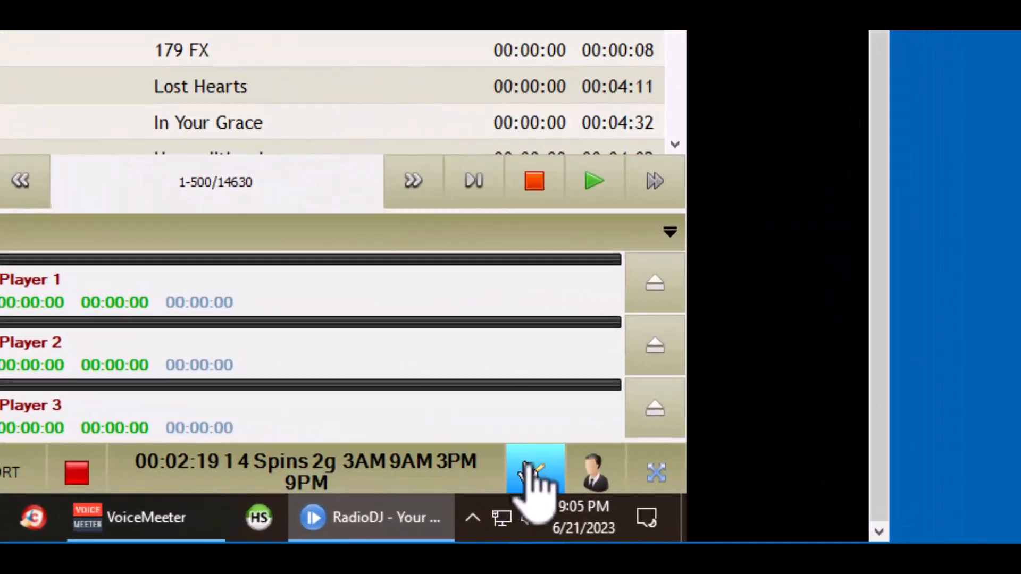
click(801, 512)
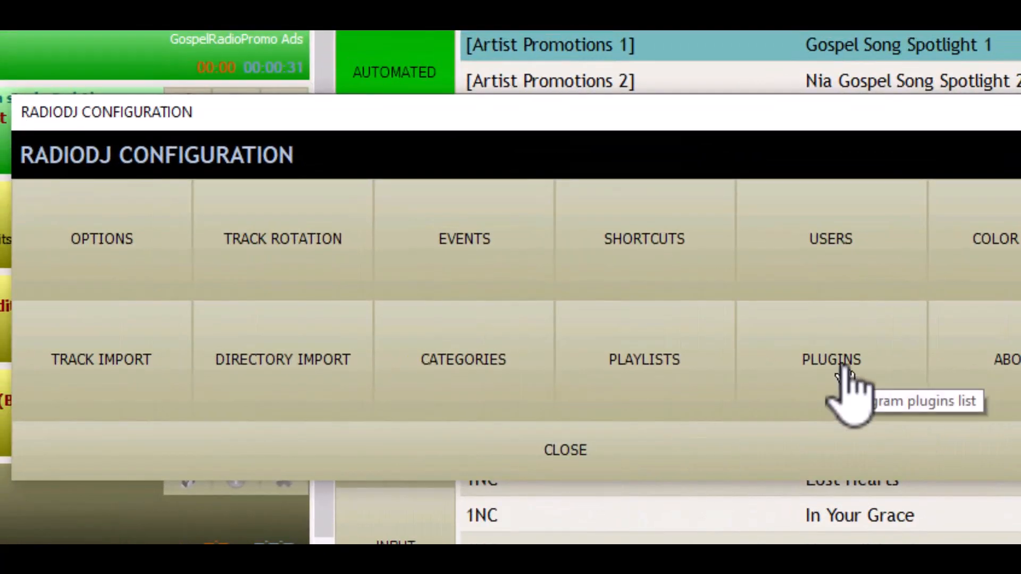
click(845, 368)
click(258, 147)
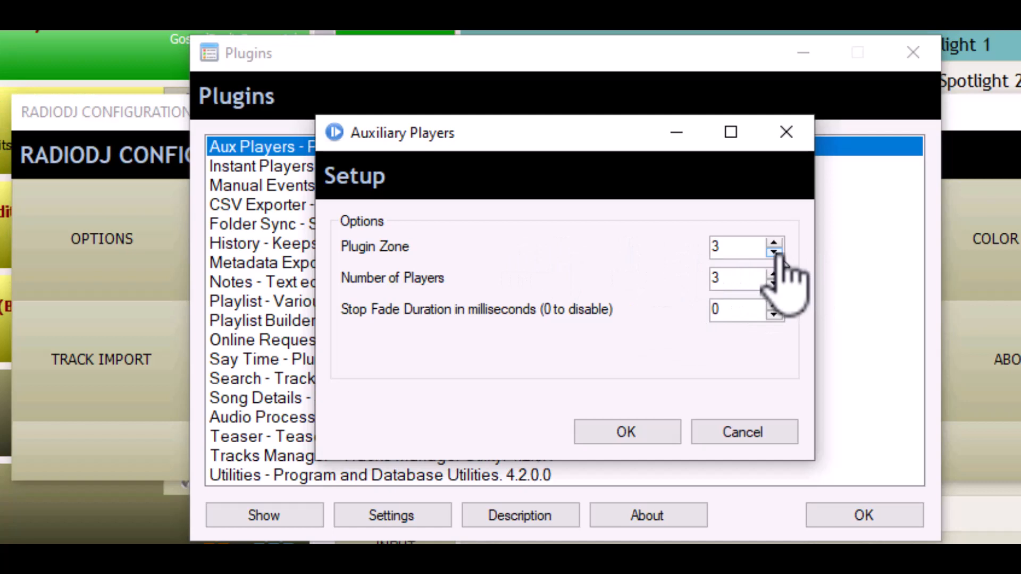
click(673, 436)
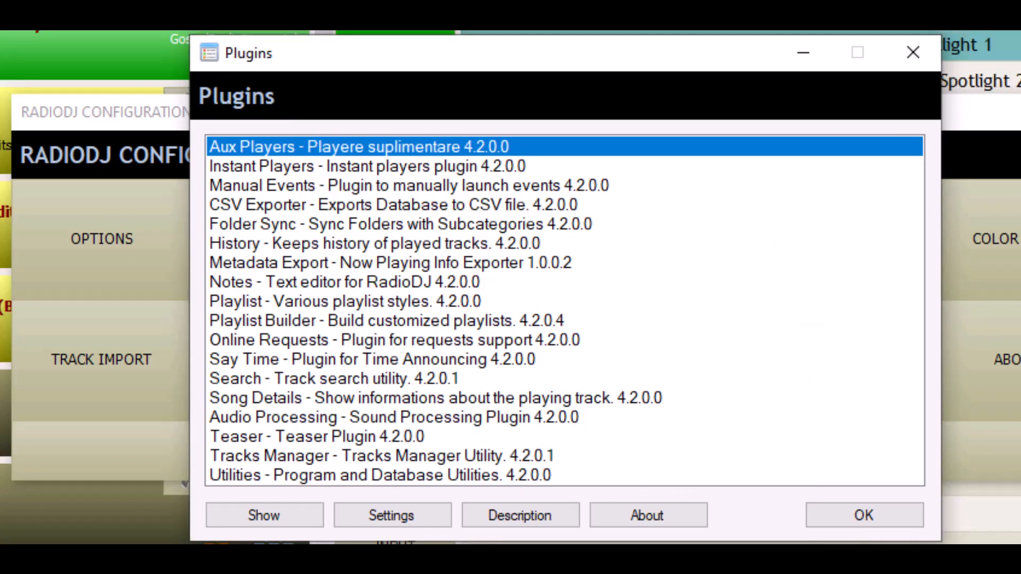
Set the History plugin's zone to 2, and close the Plugins and RadioDJ Configuration windows
double_click(272, 245)
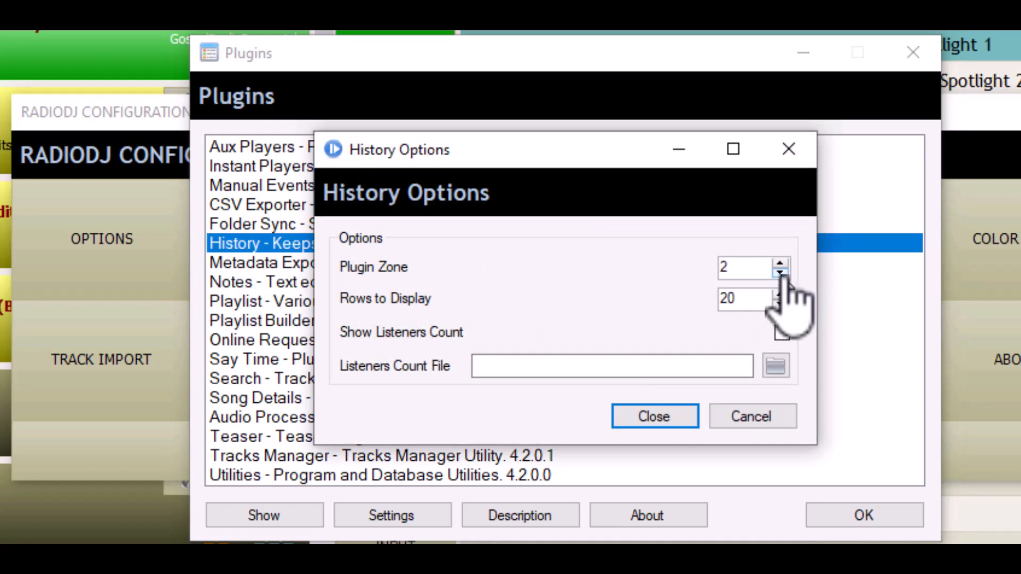
click(650, 417)
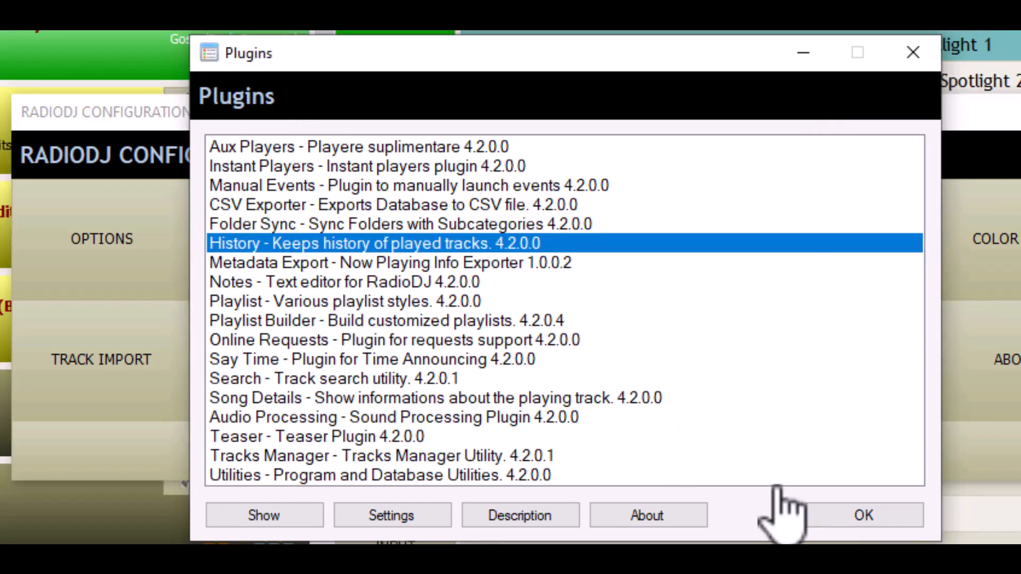
click(866, 519)
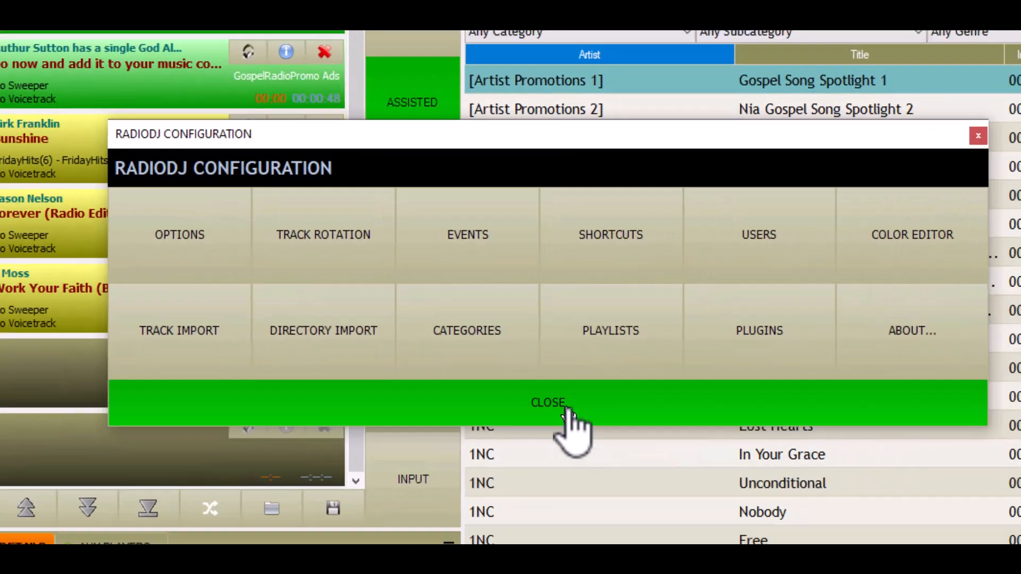
click(586, 464)
Open the Search plugin's settings and remove the Intro field from the displayed fields
scroll(819, 207, up, 1)
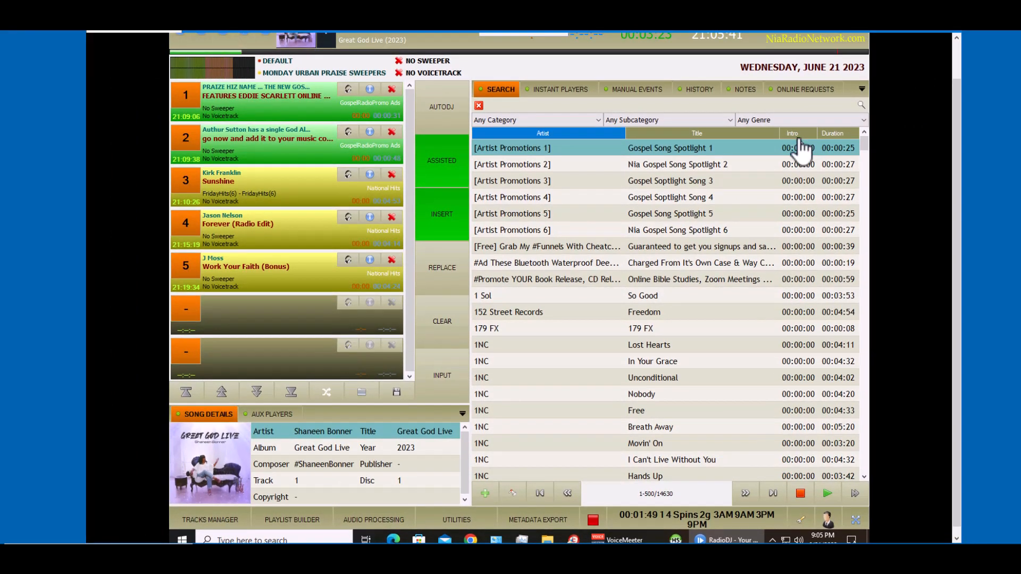
scroll(831, 409, down, 1)
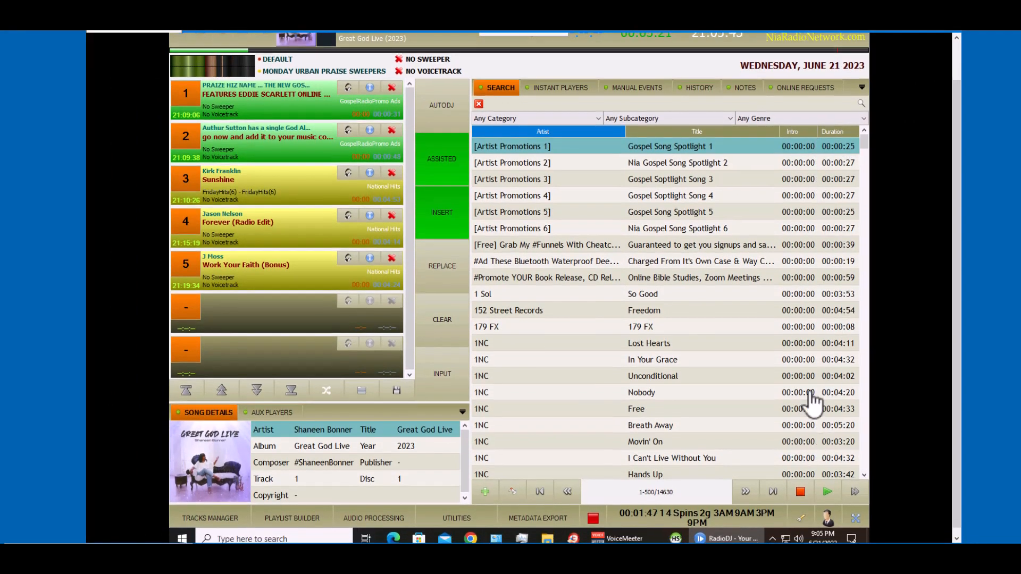
scroll(779, 492, down, 1)
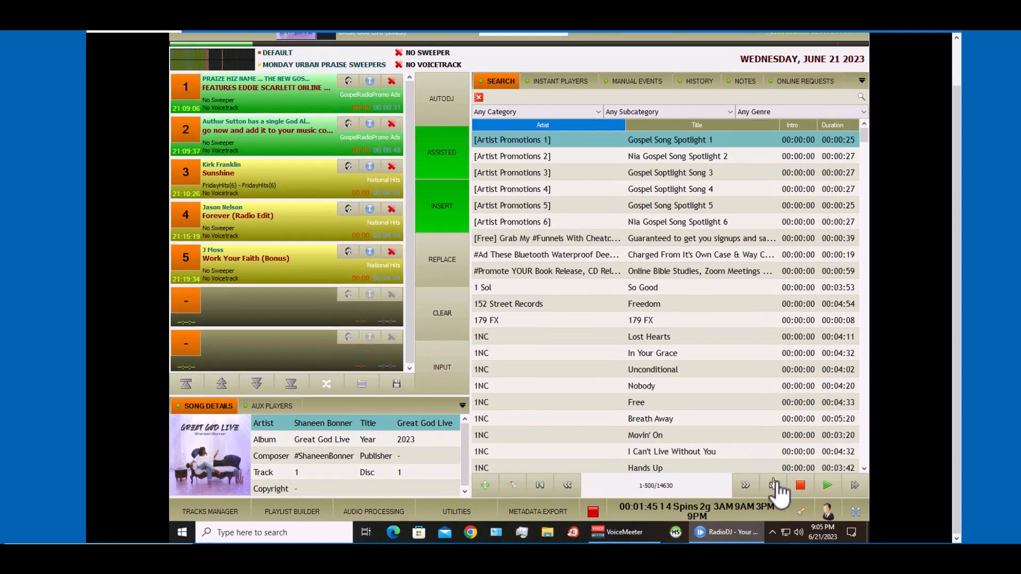
click(801, 511)
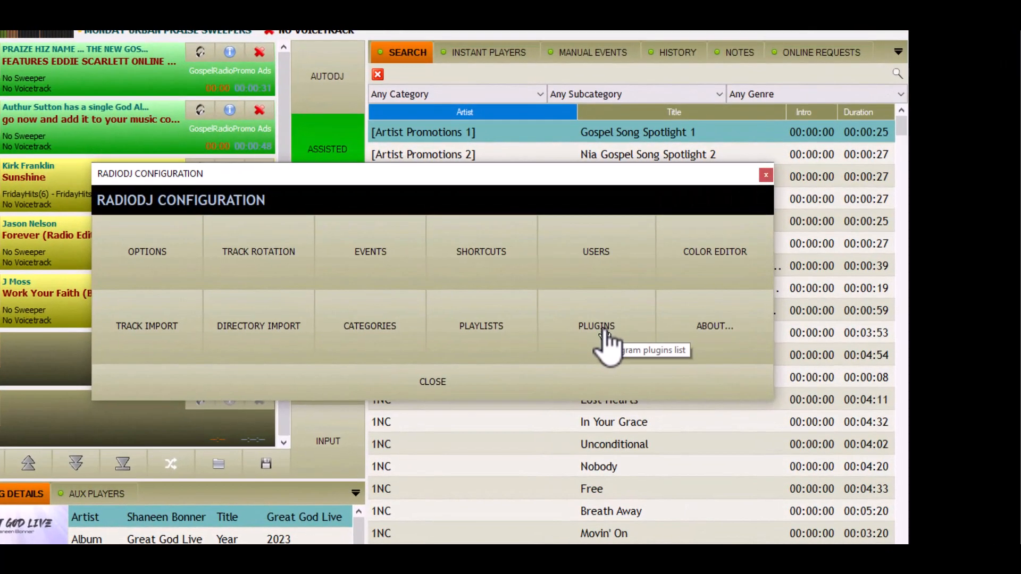
click(605, 331)
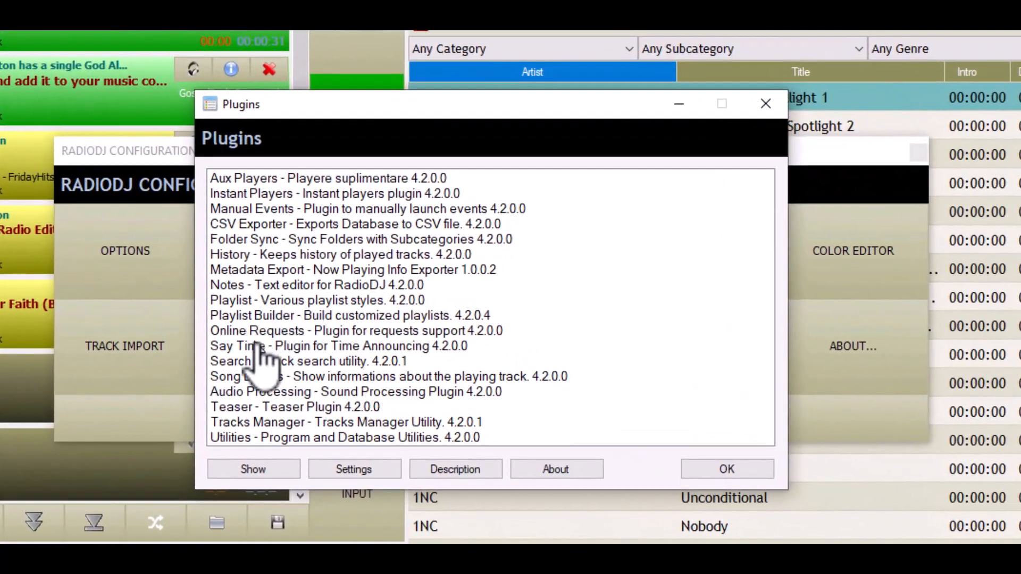
double_click(249, 363)
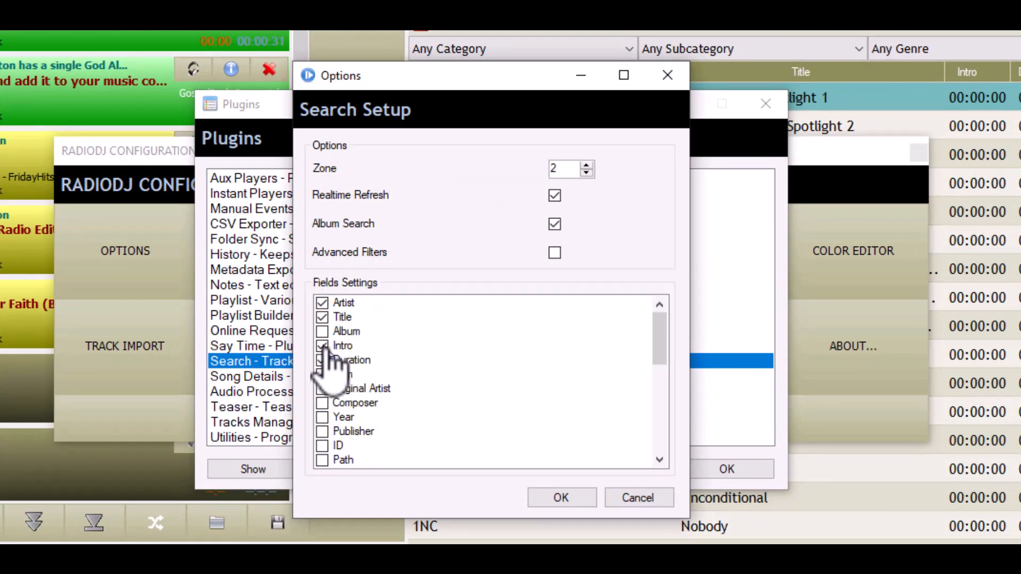
click(325, 347)
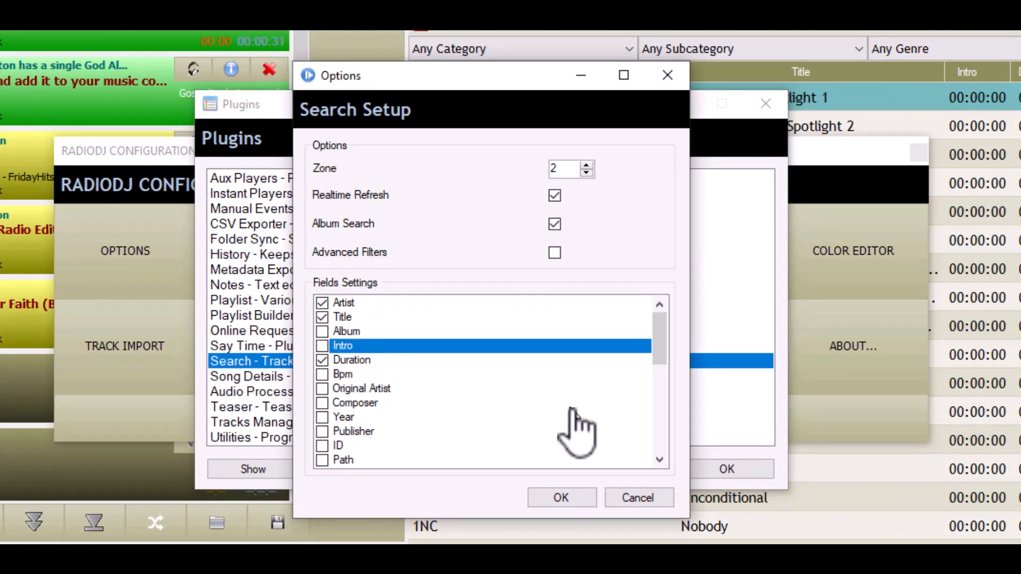
Add the Count Played field to the Search plugin's displayed fields and save its settings
drag(663, 335, 675, 467)
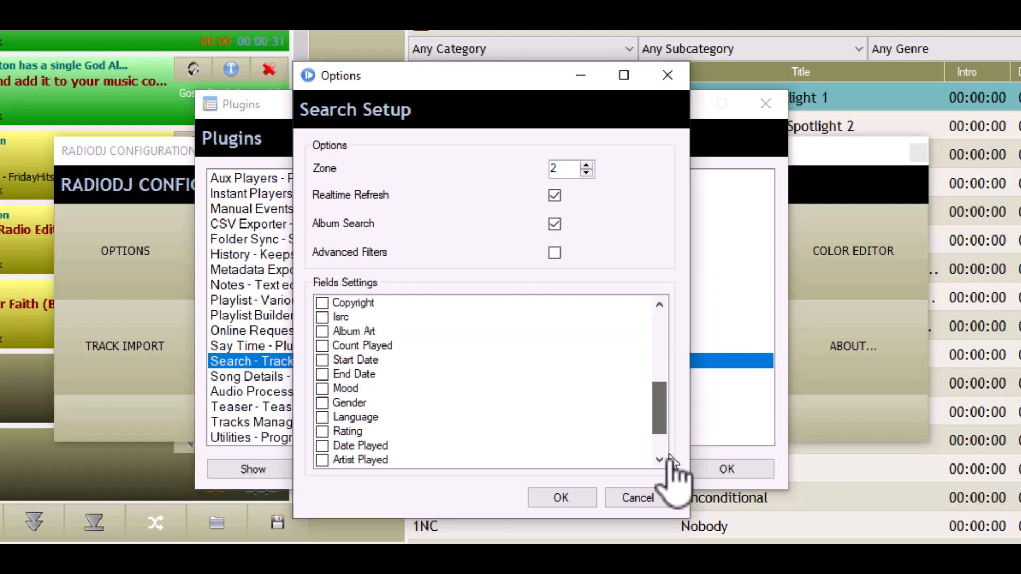
scroll(420, 447, down, 1)
scroll(421, 447, down, 1)
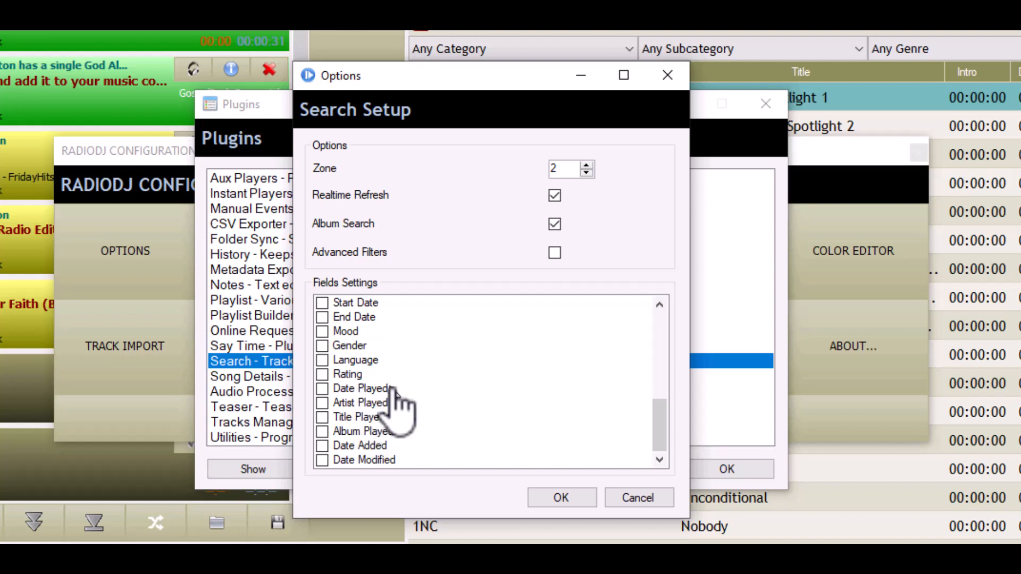
scroll(448, 432, up, 3)
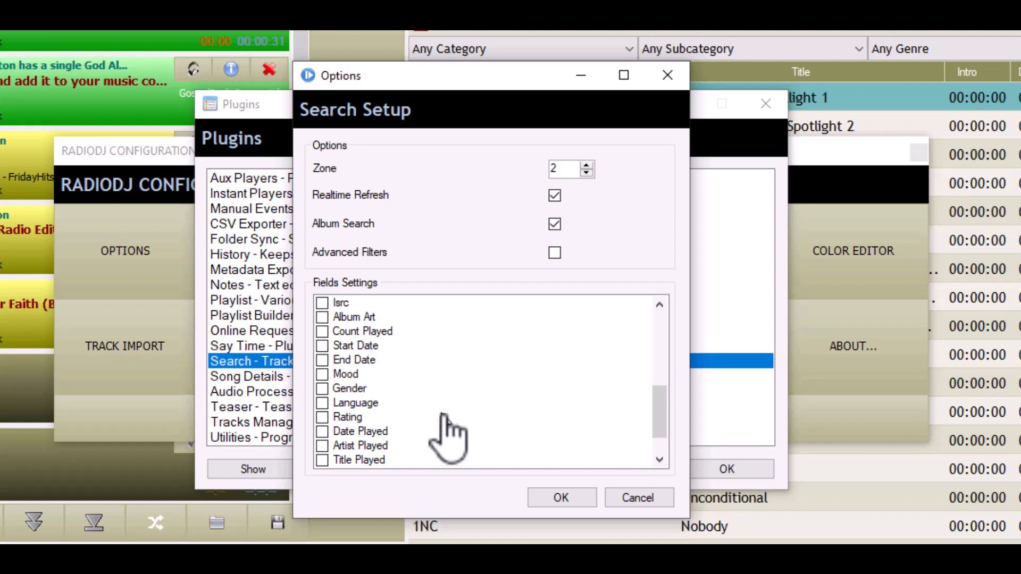
scroll(435, 415, up, 3)
click(325, 377)
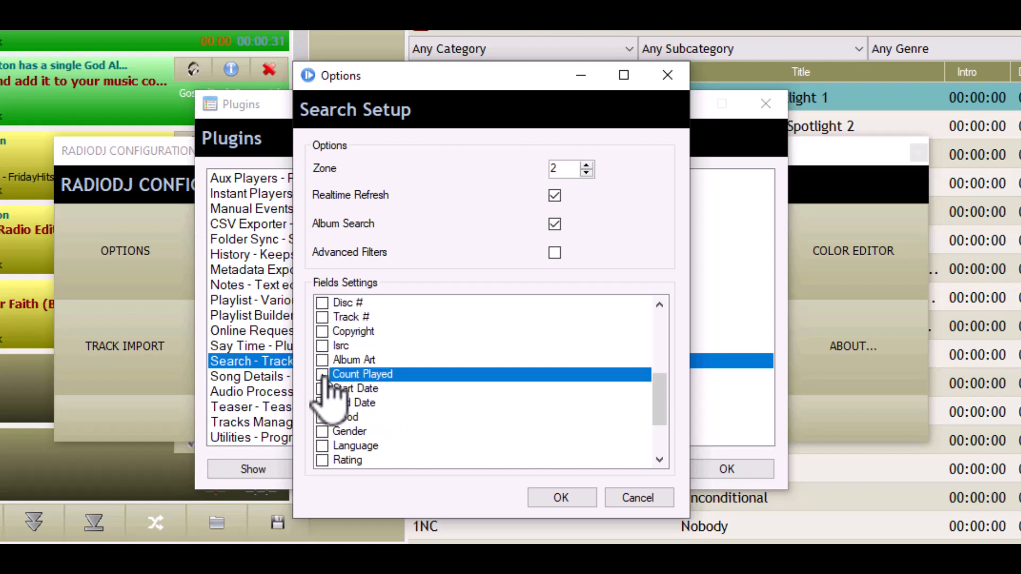
click(562, 498)
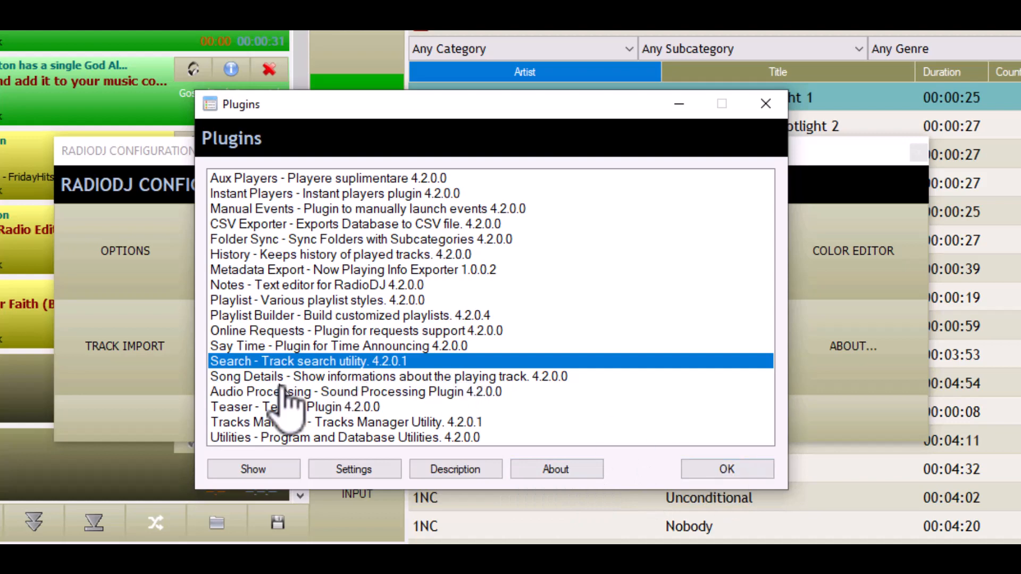
Open the Tracks Manager plugin's settings and disable the Intro, Album, Year and ID fields
click(264, 423)
click(353, 469)
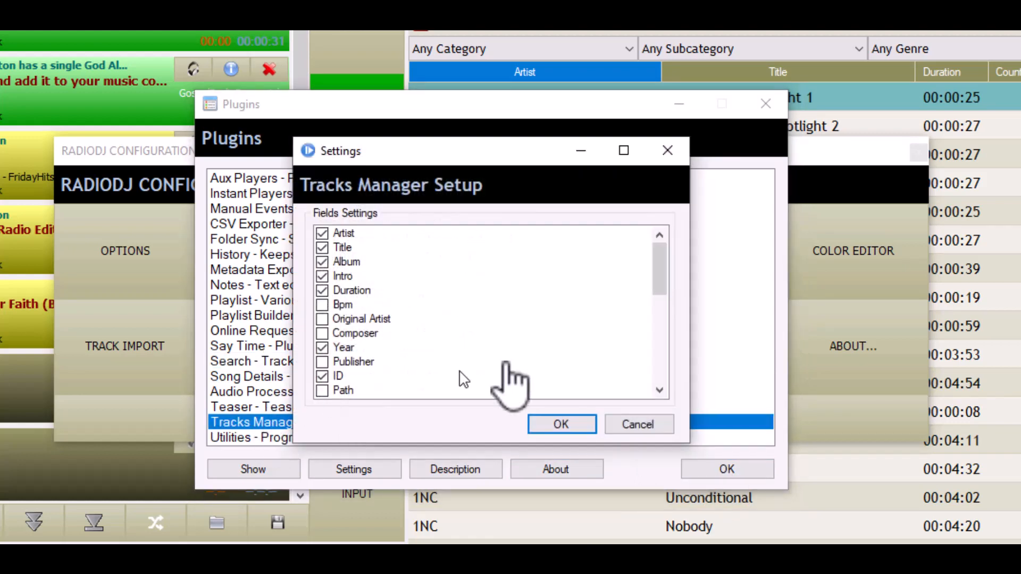
click(324, 276)
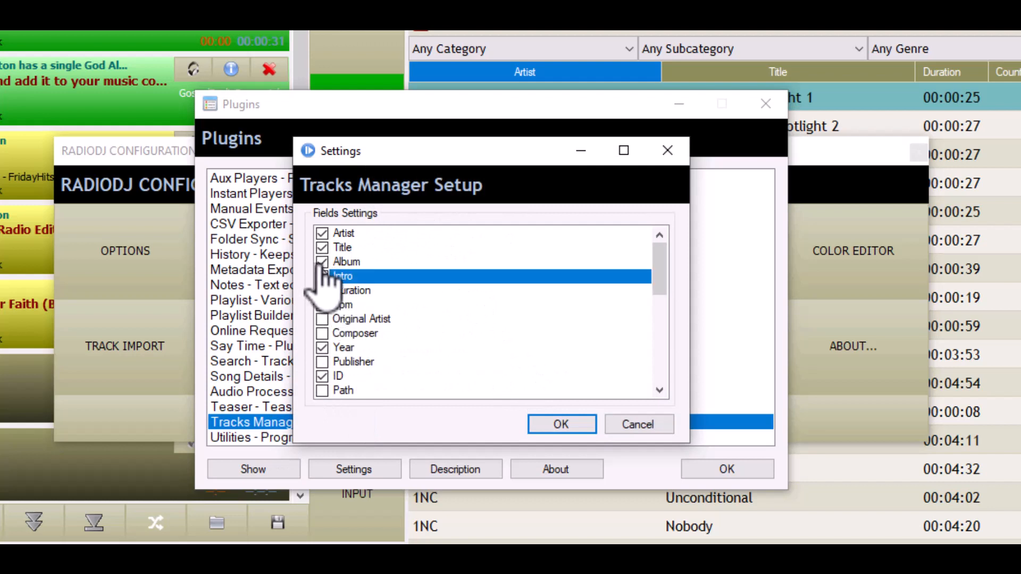
click(321, 262)
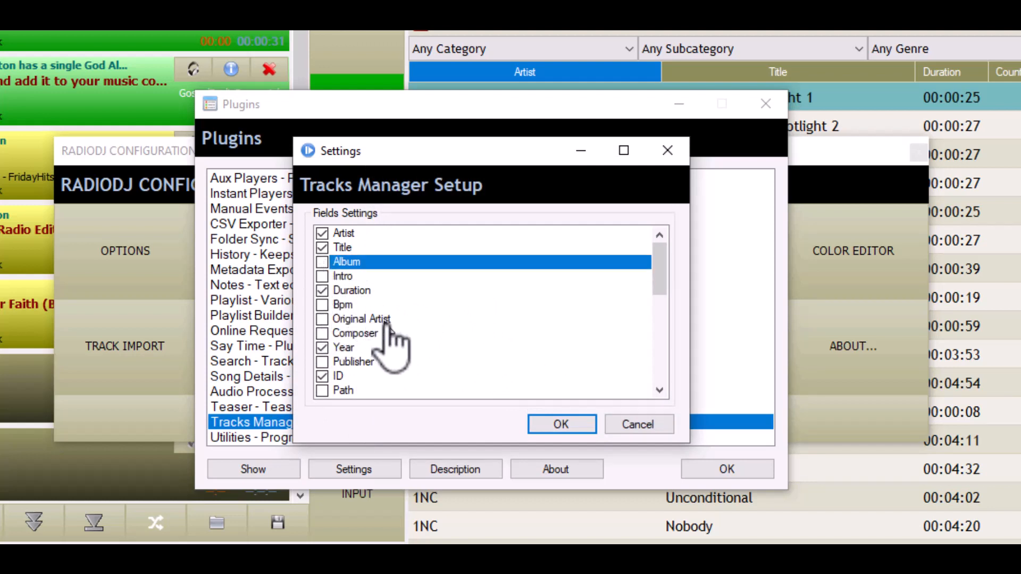
click(323, 349)
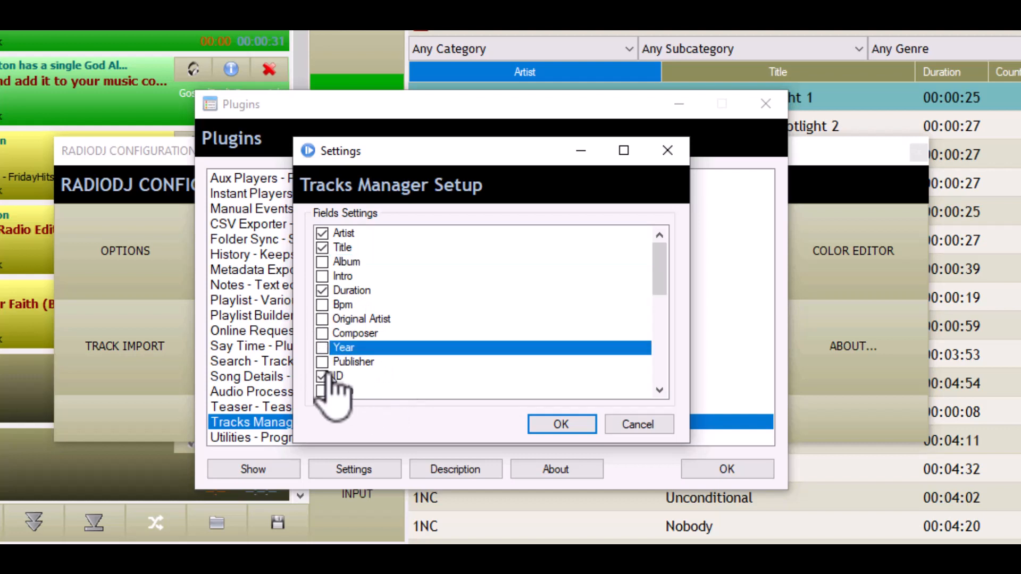
click(322, 376)
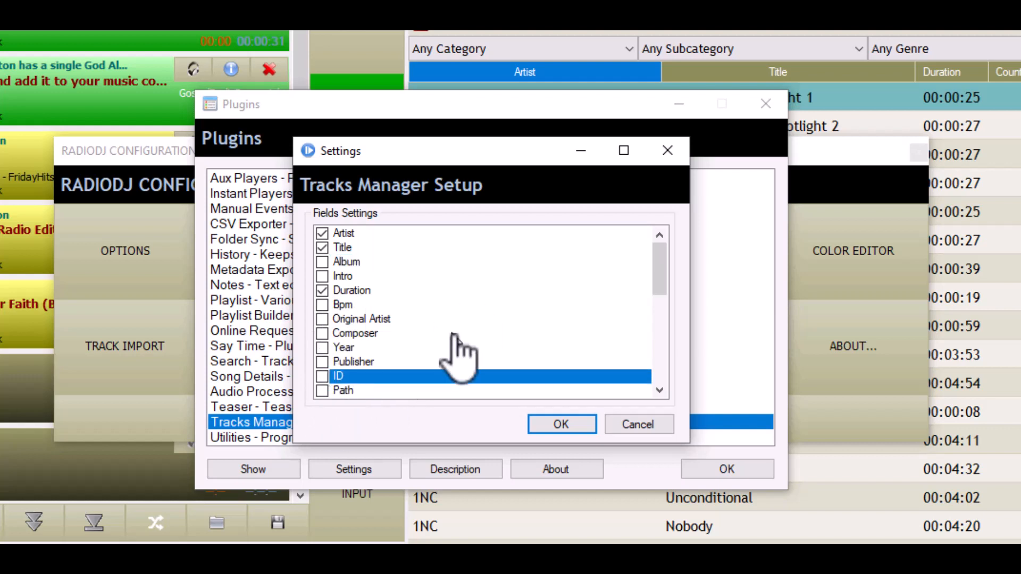
Enable the Path field and disable the Enabled and Priority fields in the Tracks Manager setup
scroll(442, 346, down, 2)
click(323, 305)
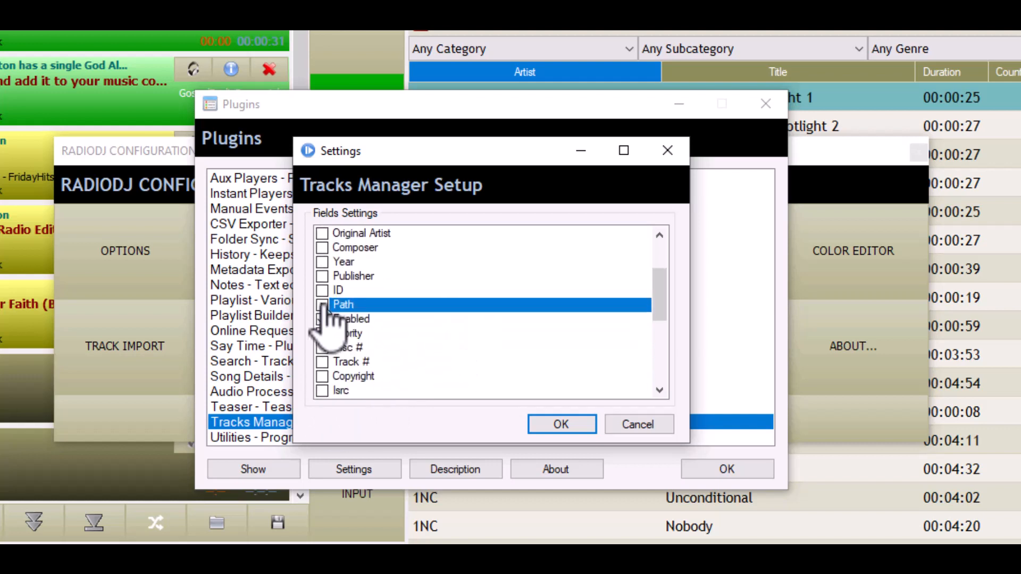
click(330, 320)
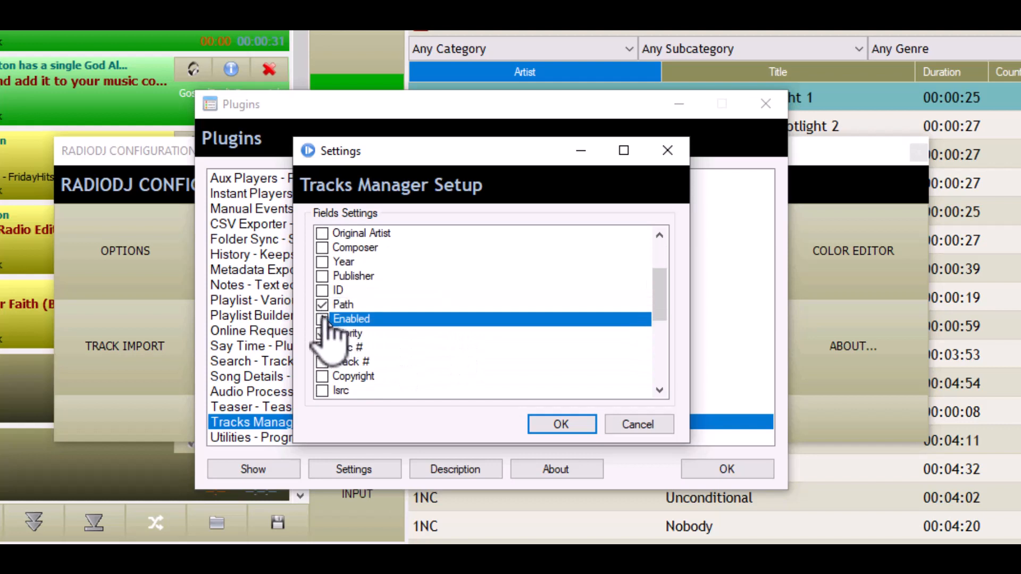
click(323, 319)
key(Down)
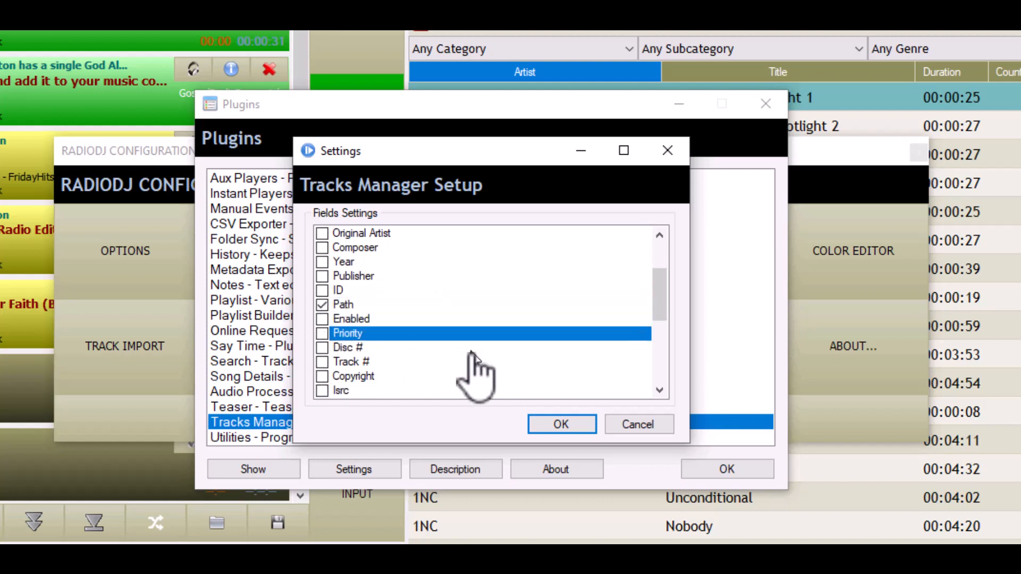
Disable the Mood, Gender, Language and Rating fields in the Tracks Manager setup
scroll(476, 372, down, 3)
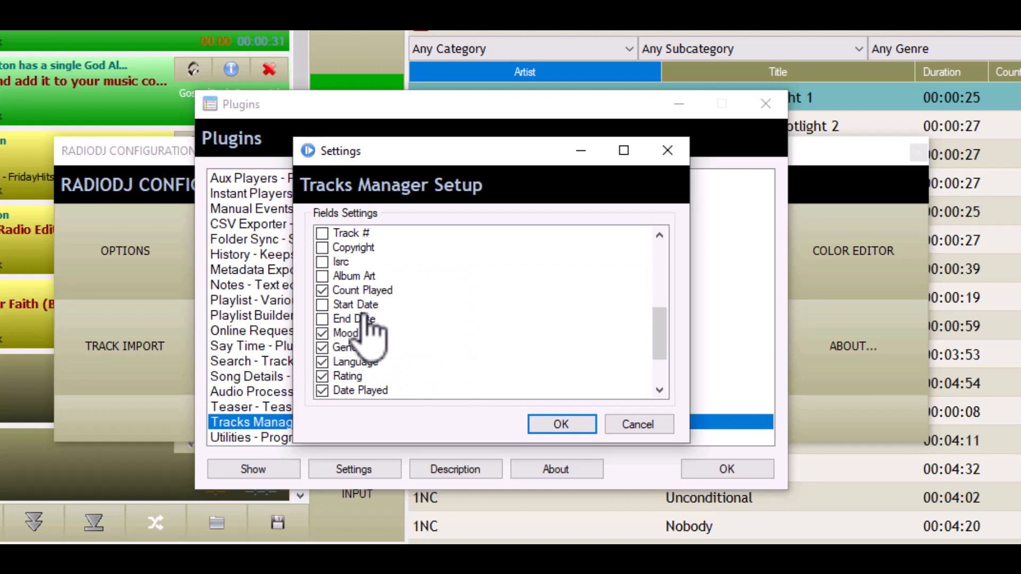
click(325, 336)
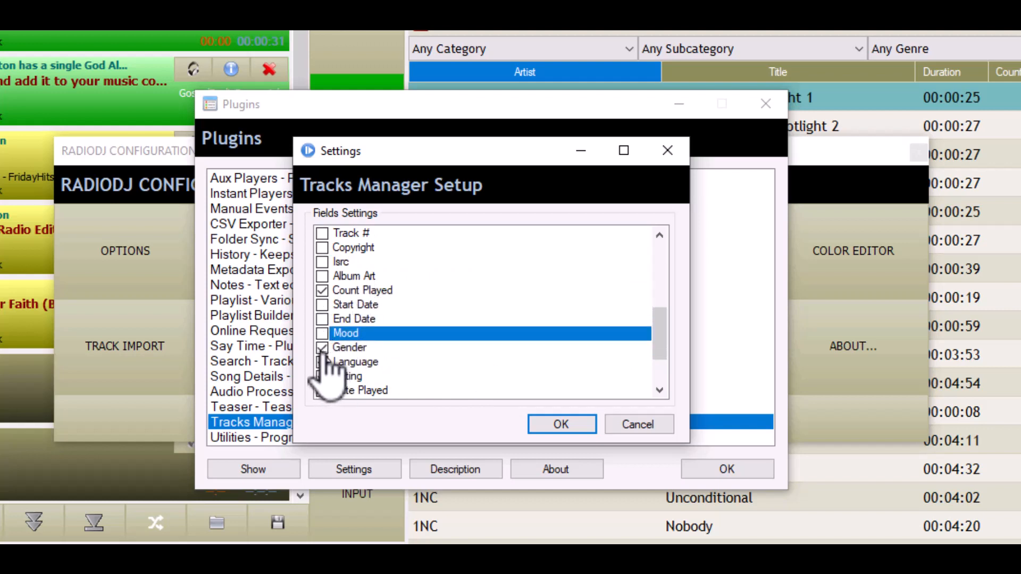
click(323, 349)
click(322, 363)
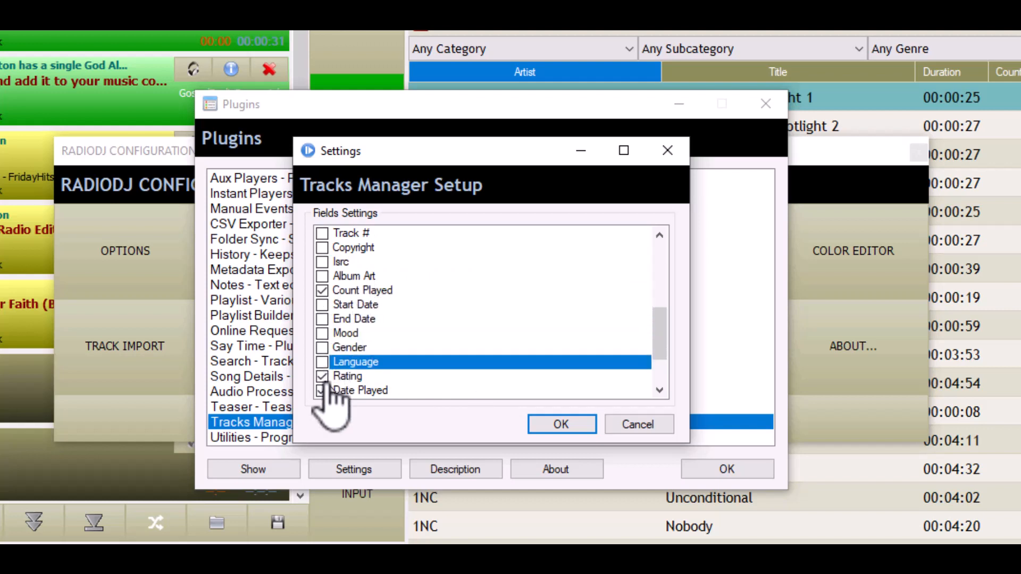
click(323, 377)
Disable the Date Played, Date Added and Date Modified fields in the Tracks Manager setup
scroll(417, 365, down, 2)
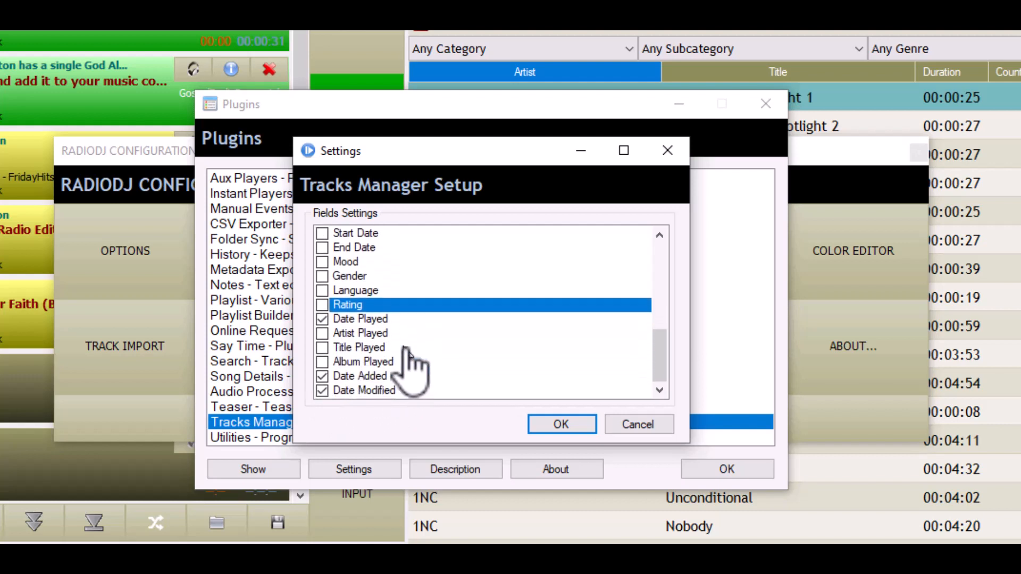
click(323, 319)
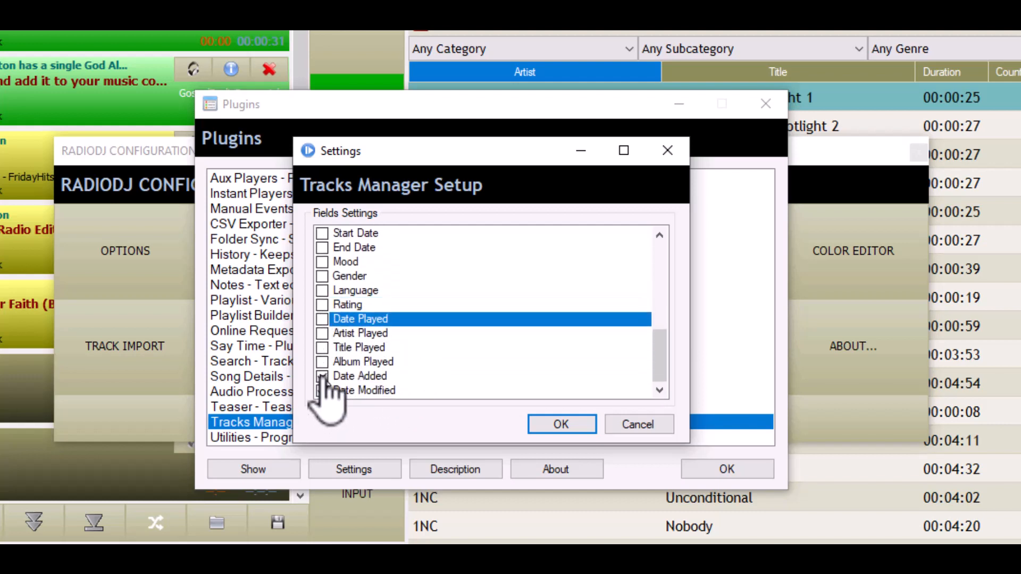
click(323, 377)
click(323, 391)
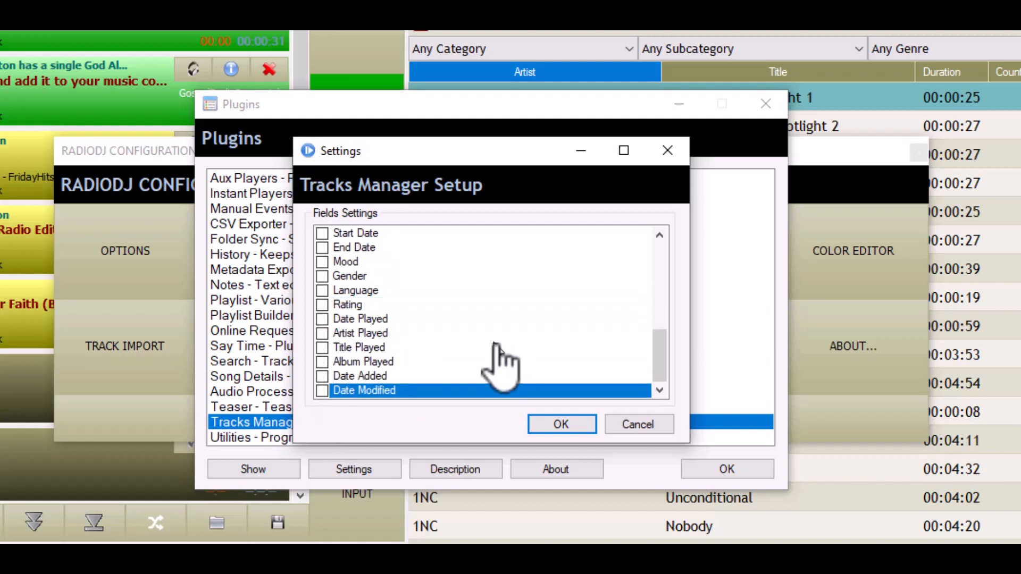
Save the Tracks Manager field settings and close the Plugins and configuration windows
click(563, 426)
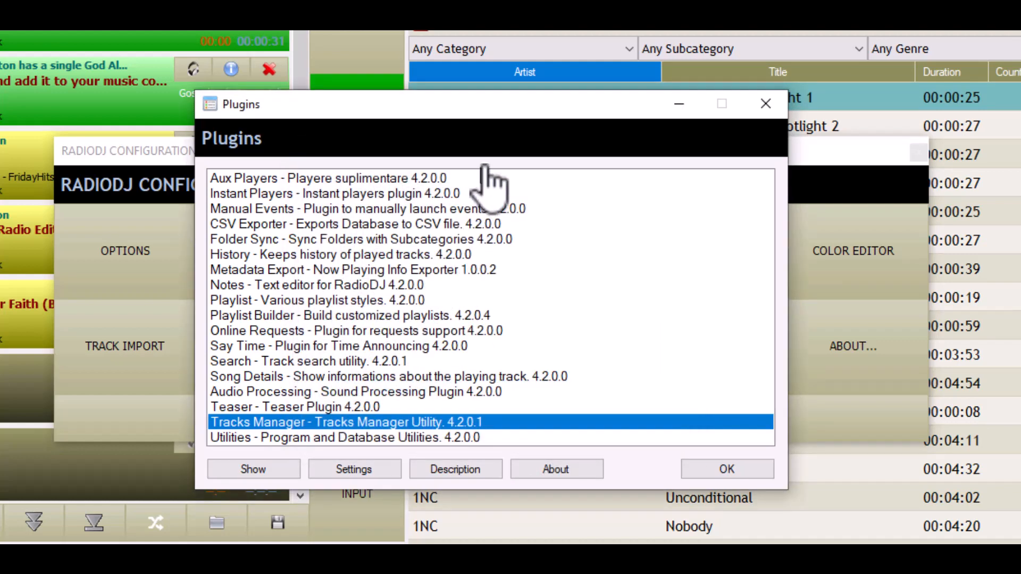
click(733, 473)
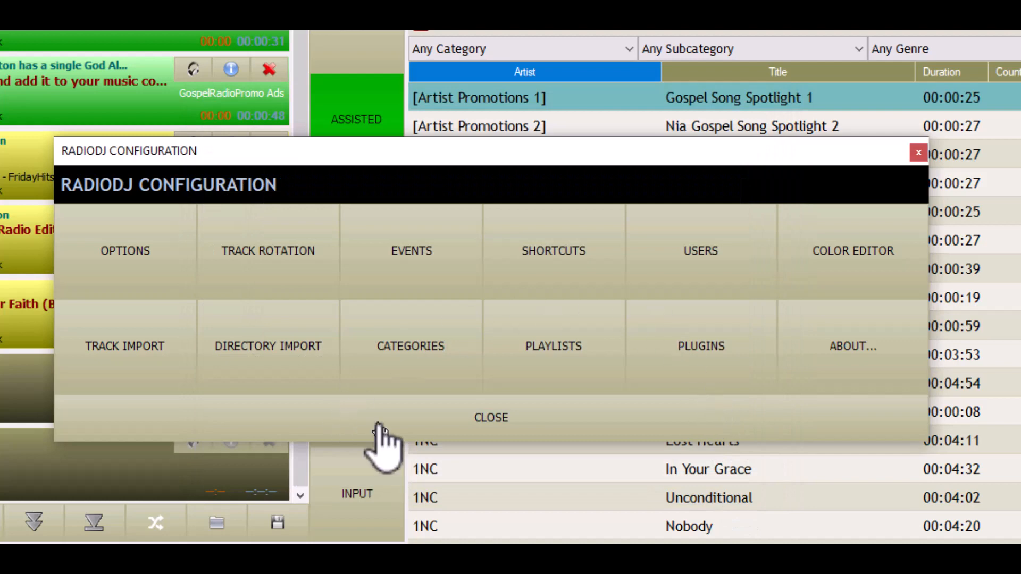
click(489, 416)
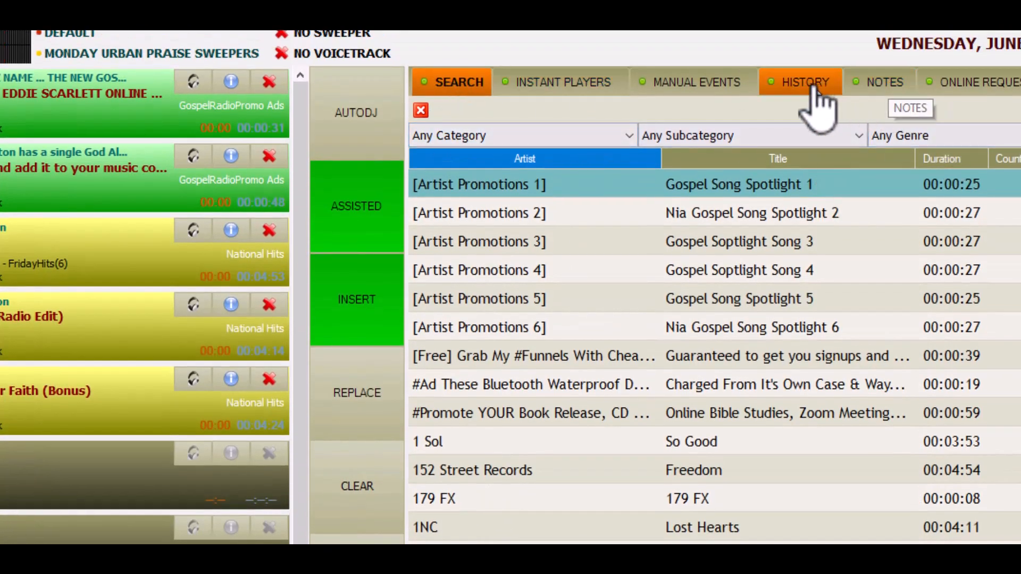
Move the History tab directly after the Search tab and show the Instant Players
click(798, 87)
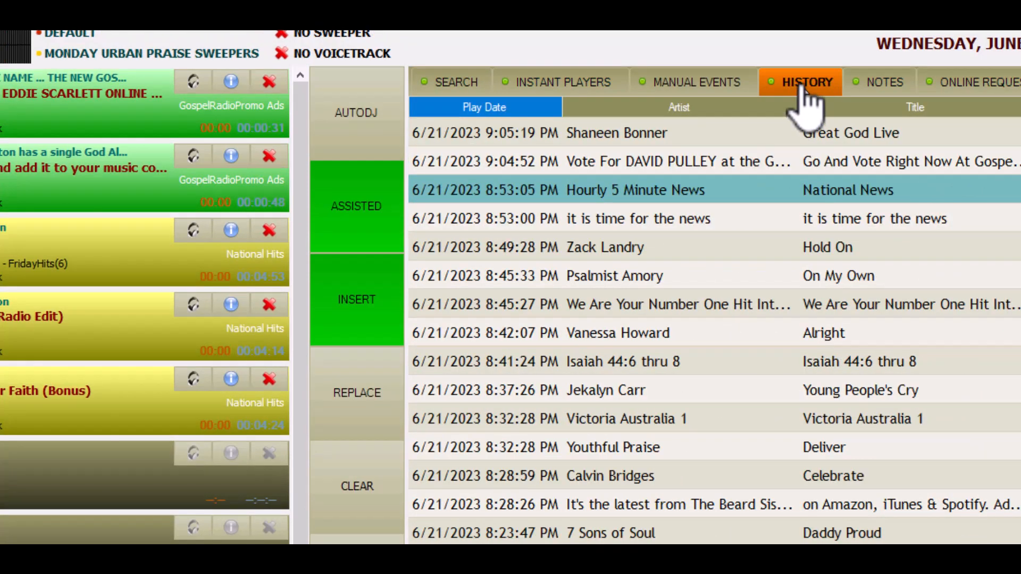
drag(806, 101, 583, 86)
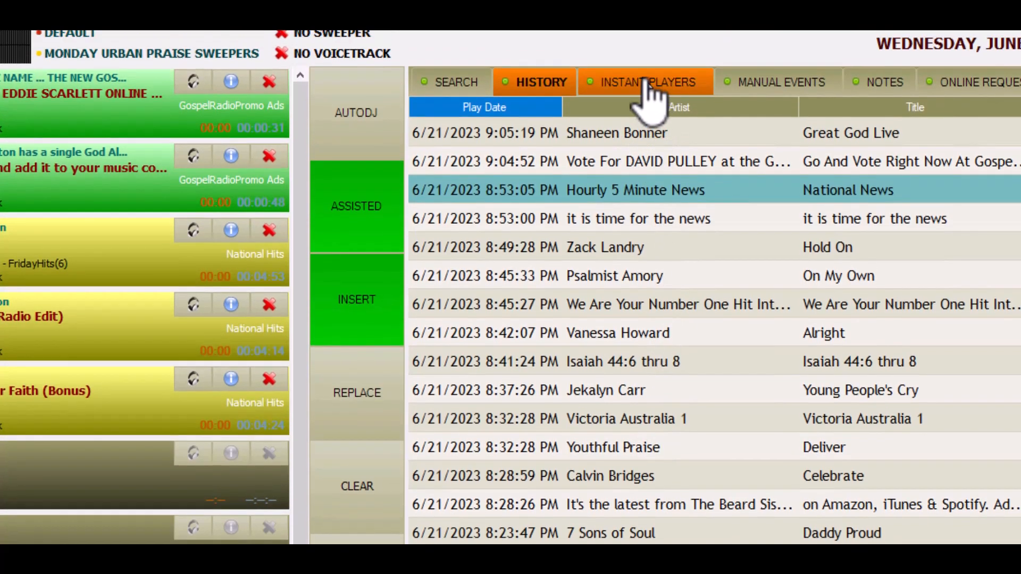
click(650, 40)
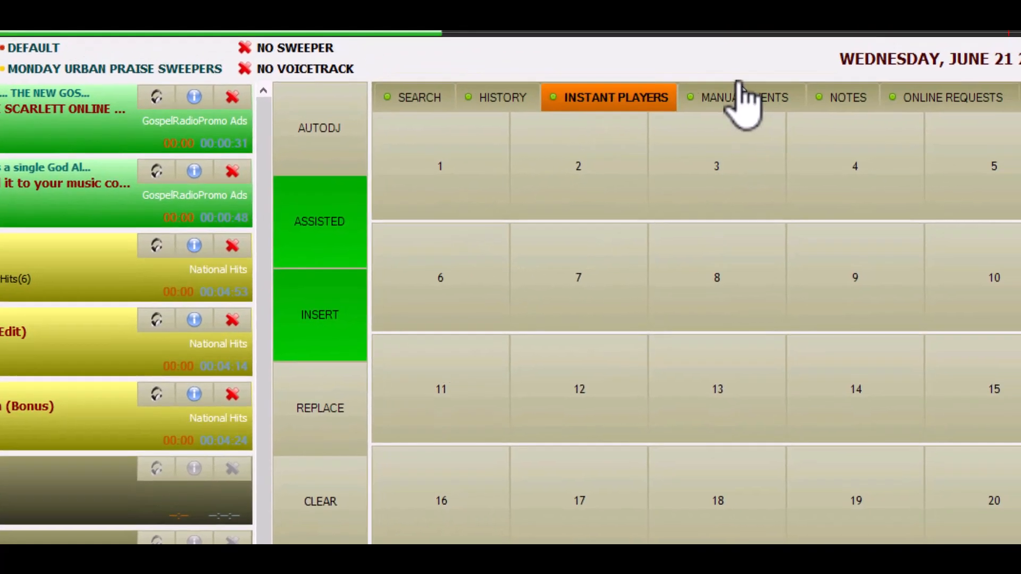
Show the Manual Events and switch their category from Default to Request Events
click(775, 82)
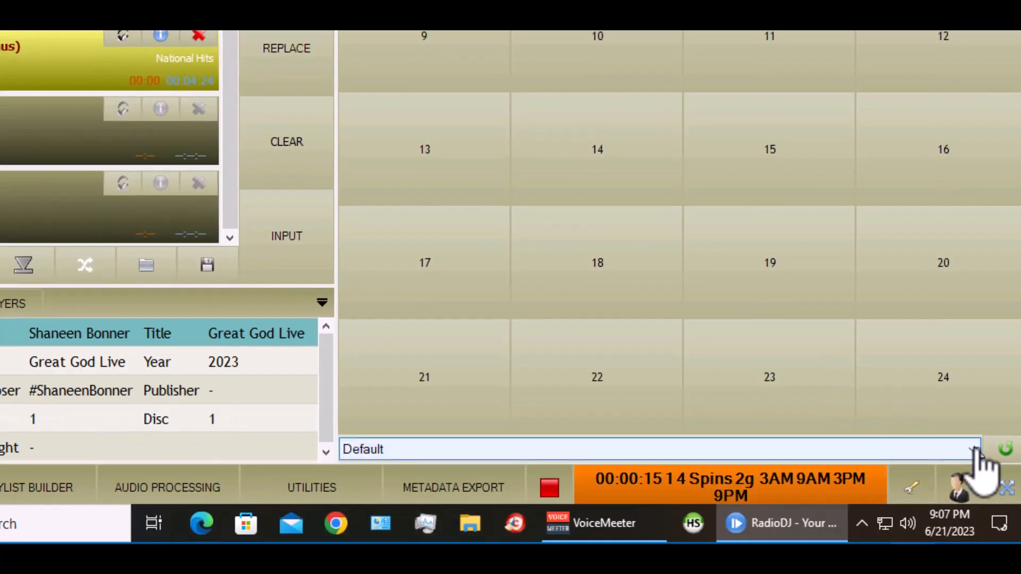
click(975, 450)
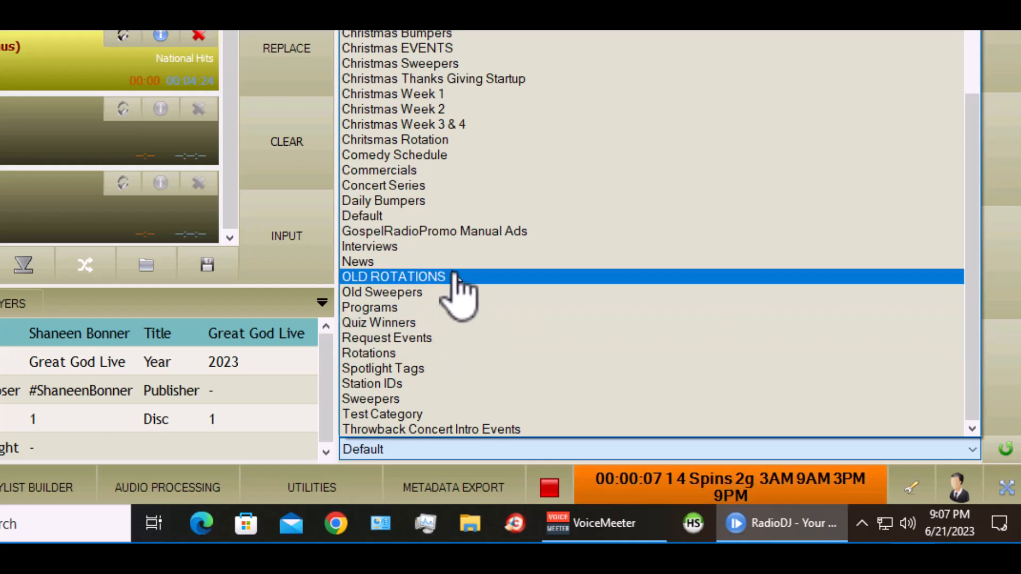
scroll(456, 290, up, 3)
scroll(456, 290, down, 3)
click(431, 339)
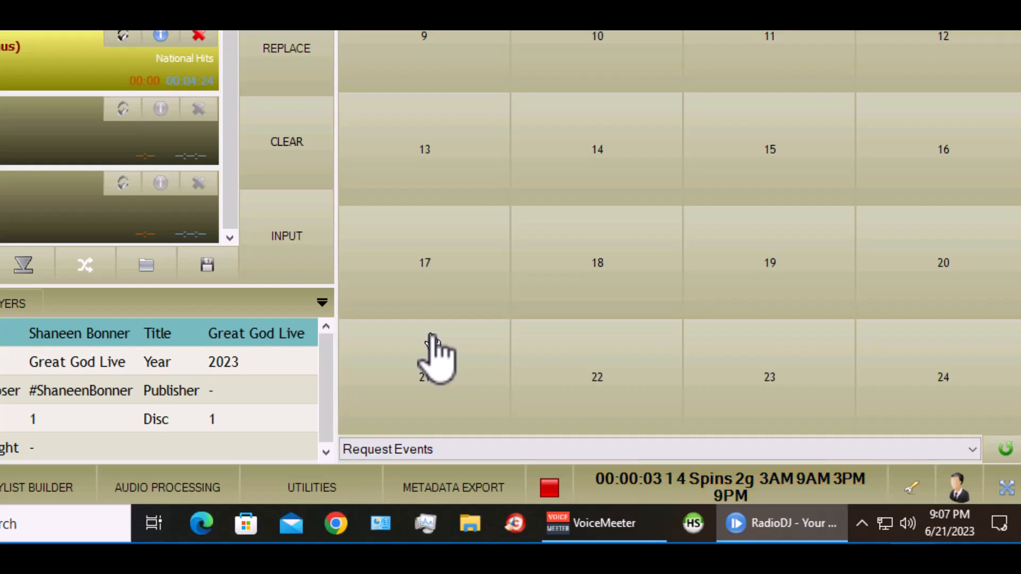
click(974, 450)
click(980, 452)
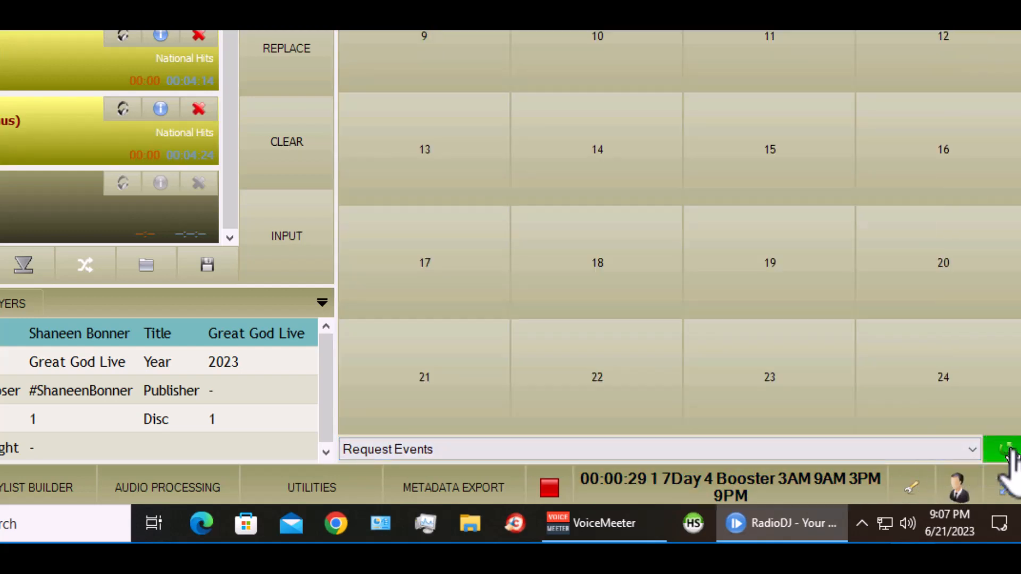
Look through the manual event categories for the caller request events, keeping Request Events selected
click(982, 457)
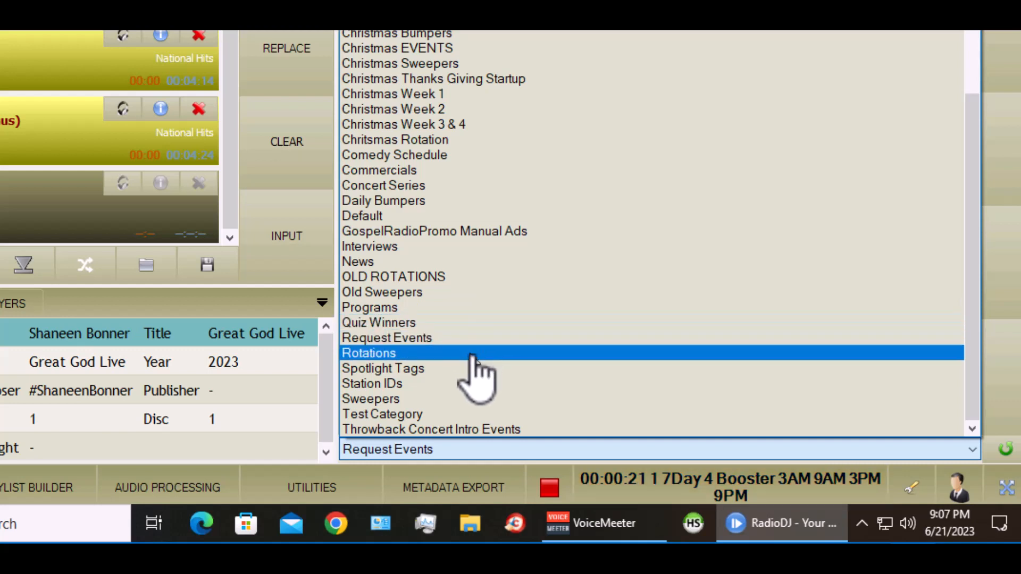
scroll(475, 375, up, 2)
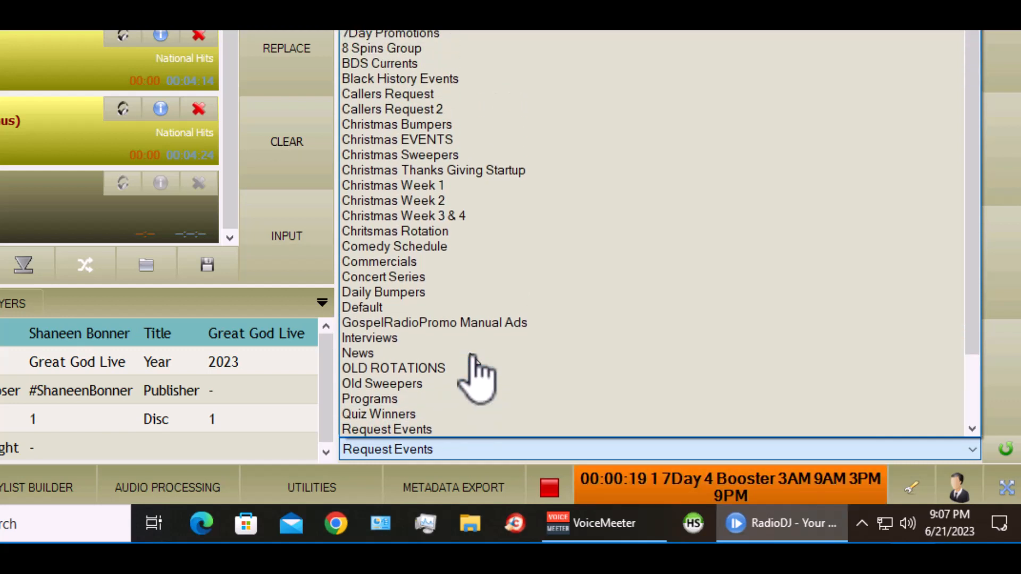
scroll(475, 375, up, 1)
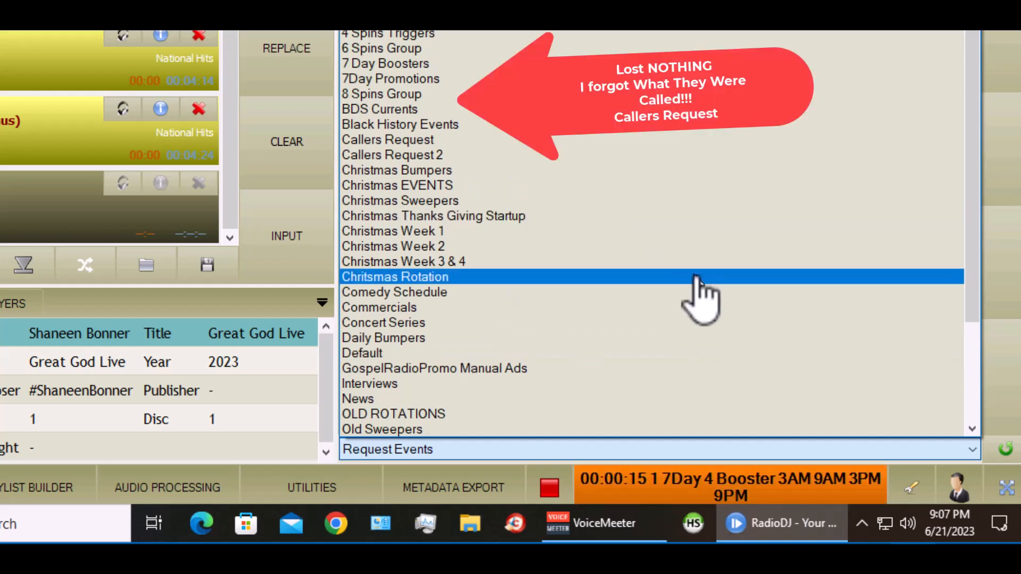
scroll(570, 342, down, 3)
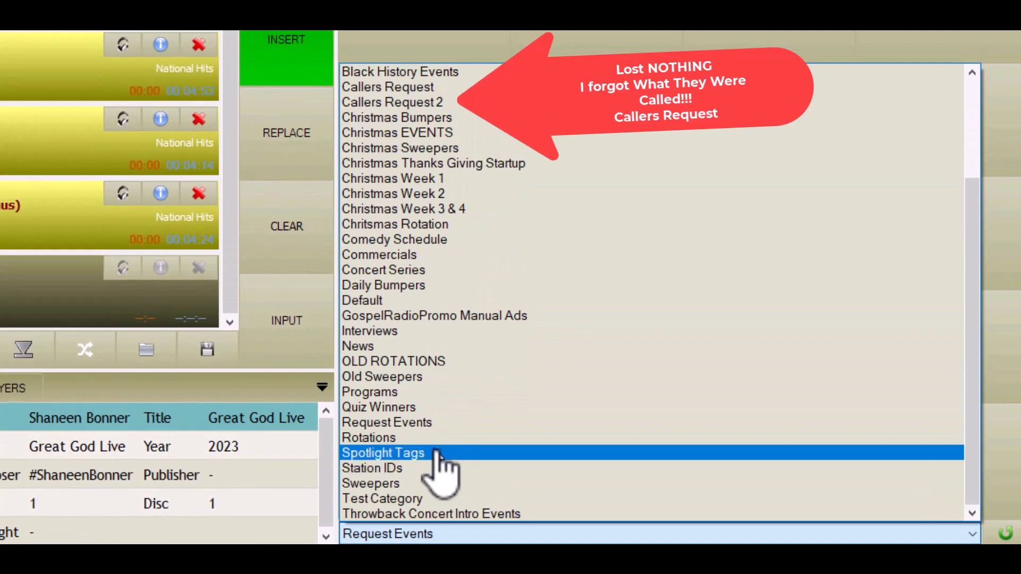
click(431, 424)
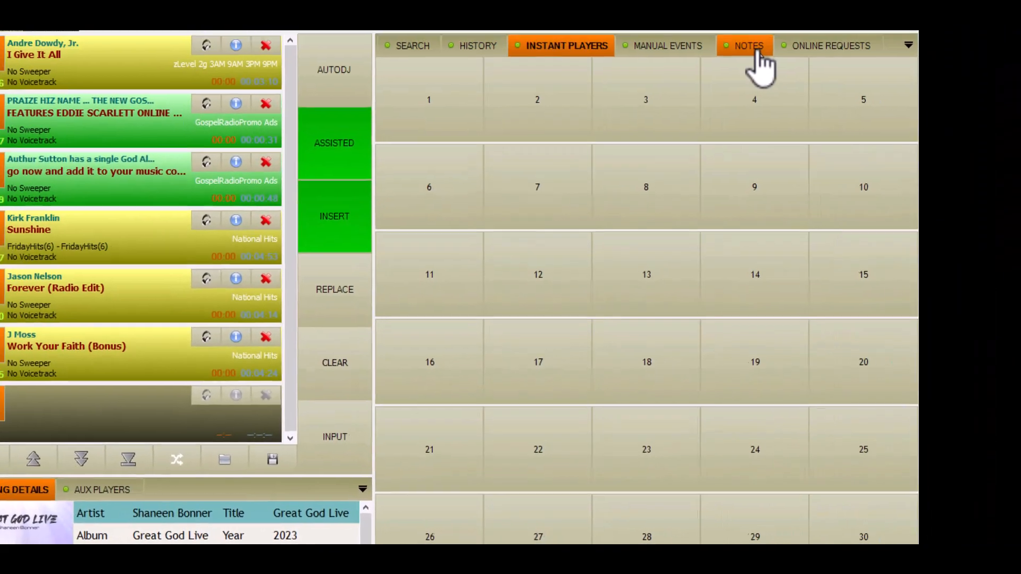
Show the Online Requests plugin and choose Request IDs as its sweeper subcategory
click(759, 64)
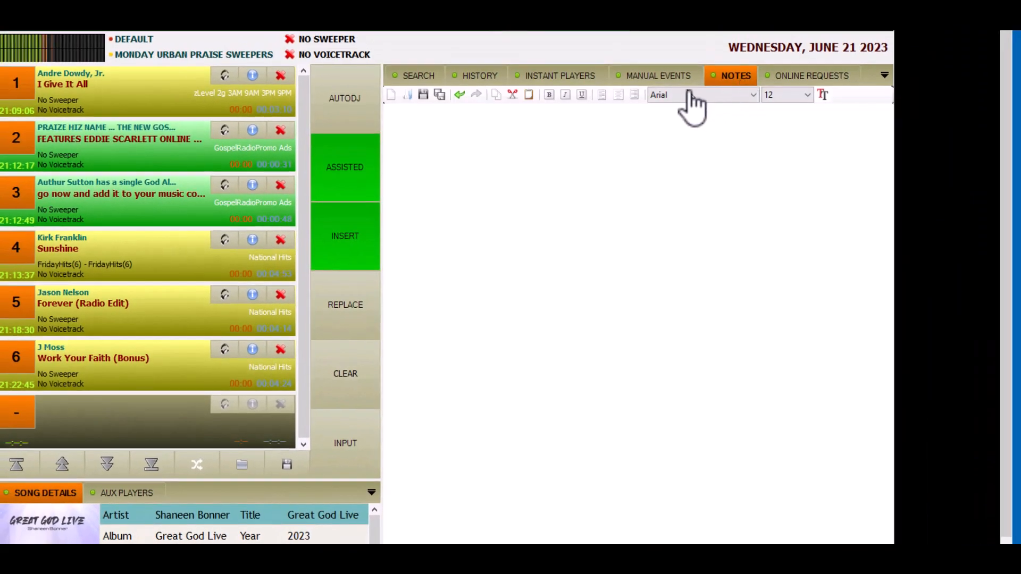
click(815, 79)
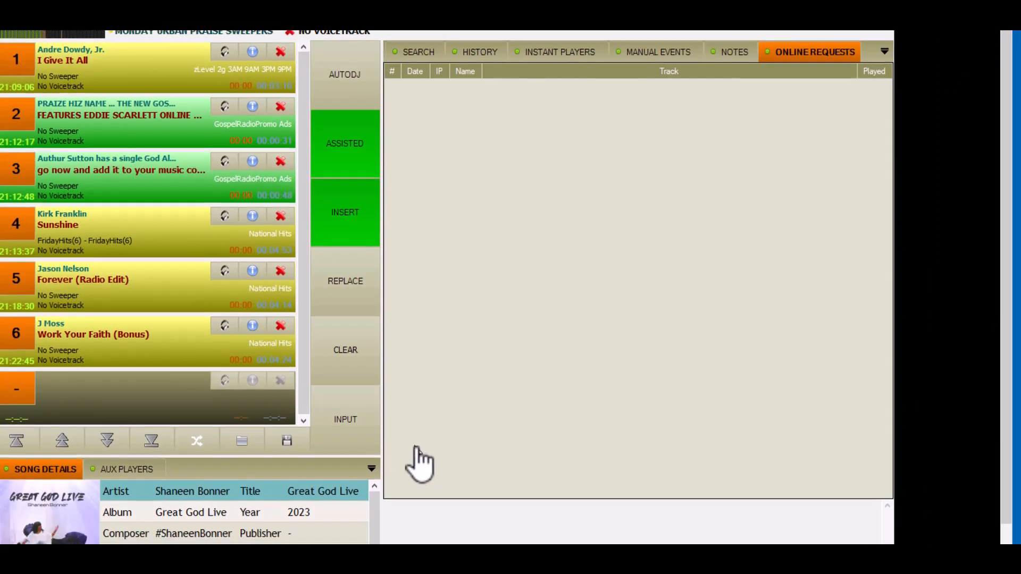
click(871, 488)
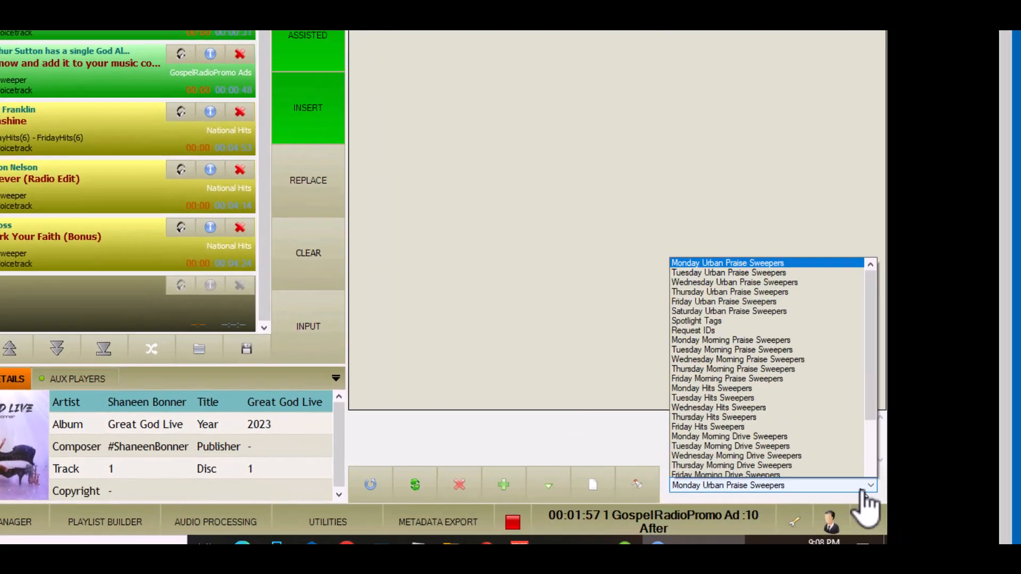
scroll(865, 495, down, 6)
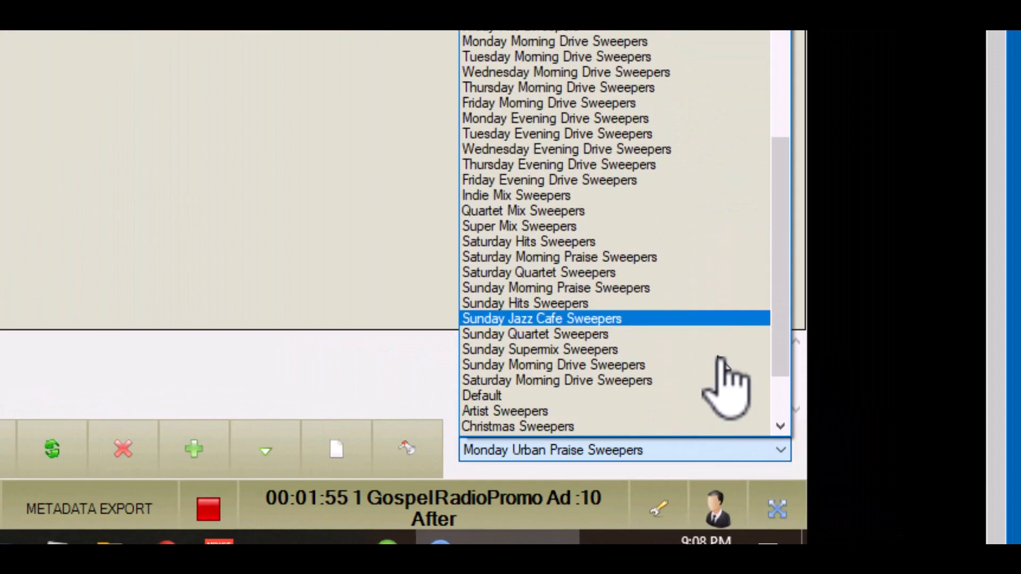
scroll(721, 359, down, 3)
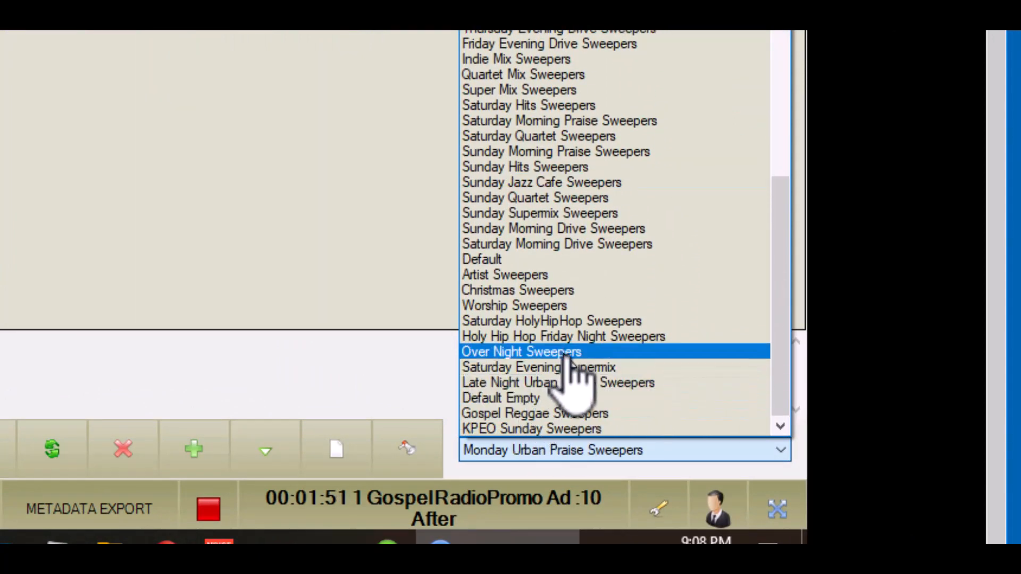
scroll(565, 355, up, 3)
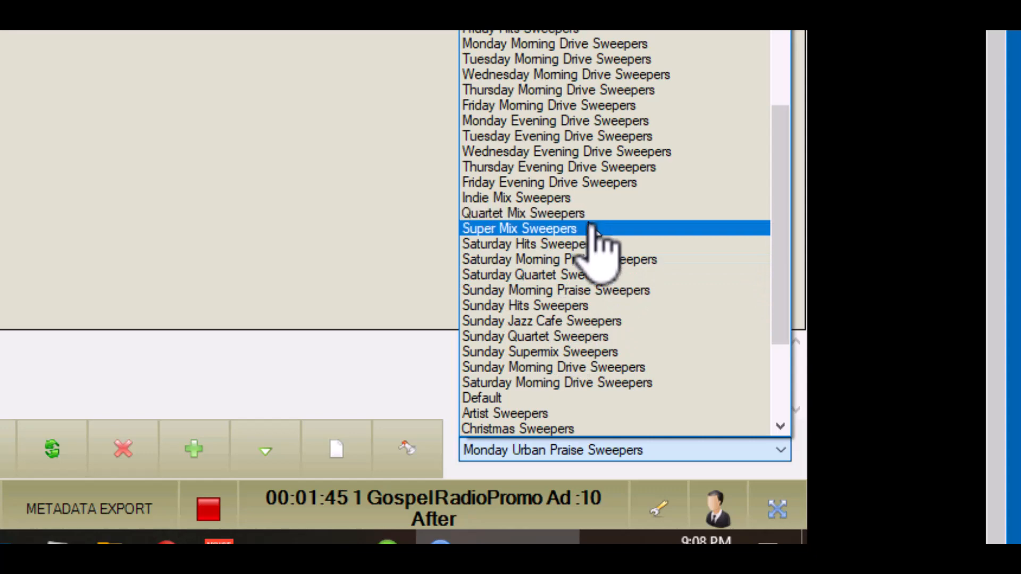
scroll(595, 234, up, 5)
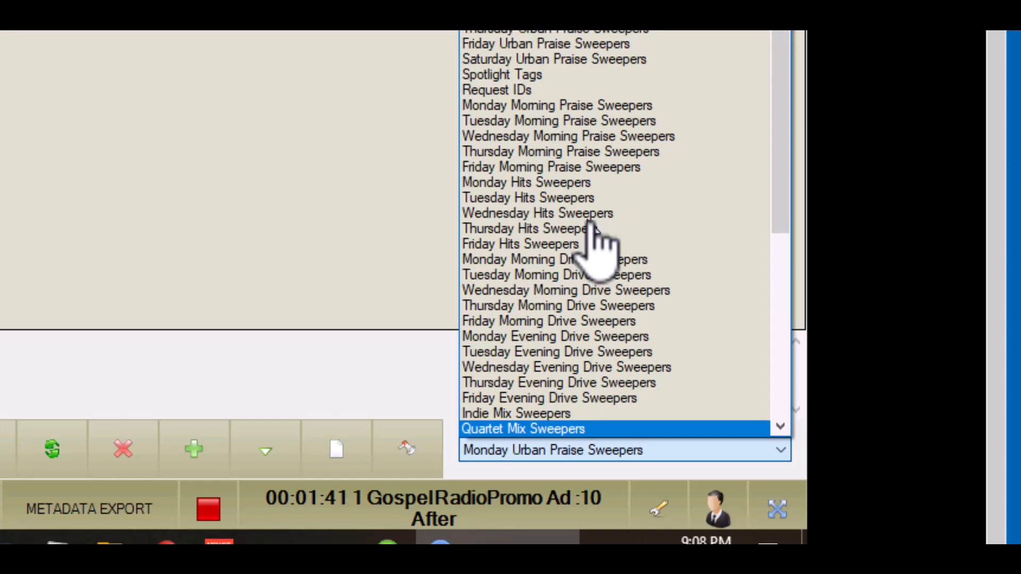
click(533, 90)
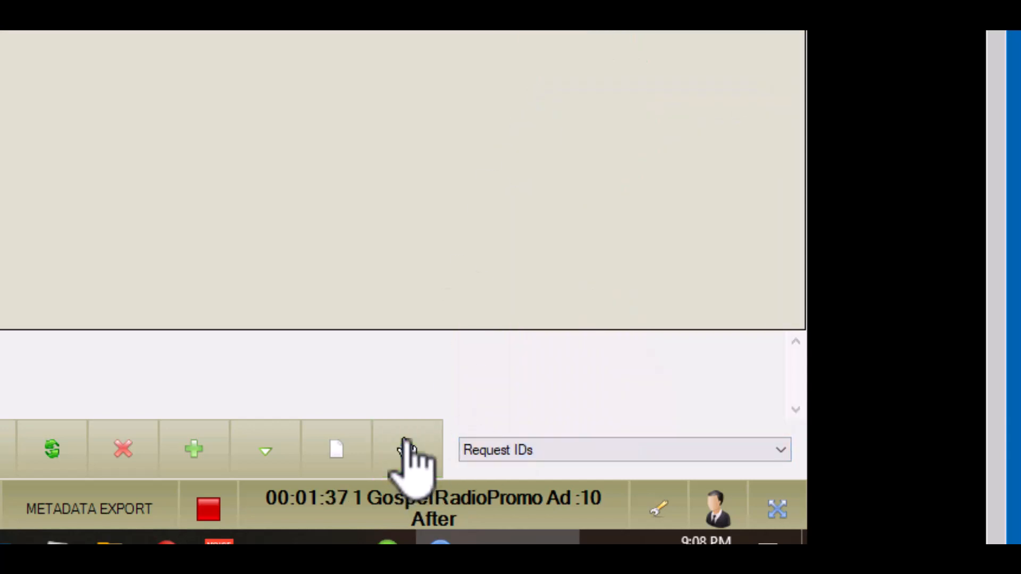
Turn on sweepers and automatic refresh for online requests, and flip the list's sort direction and back
click(407, 449)
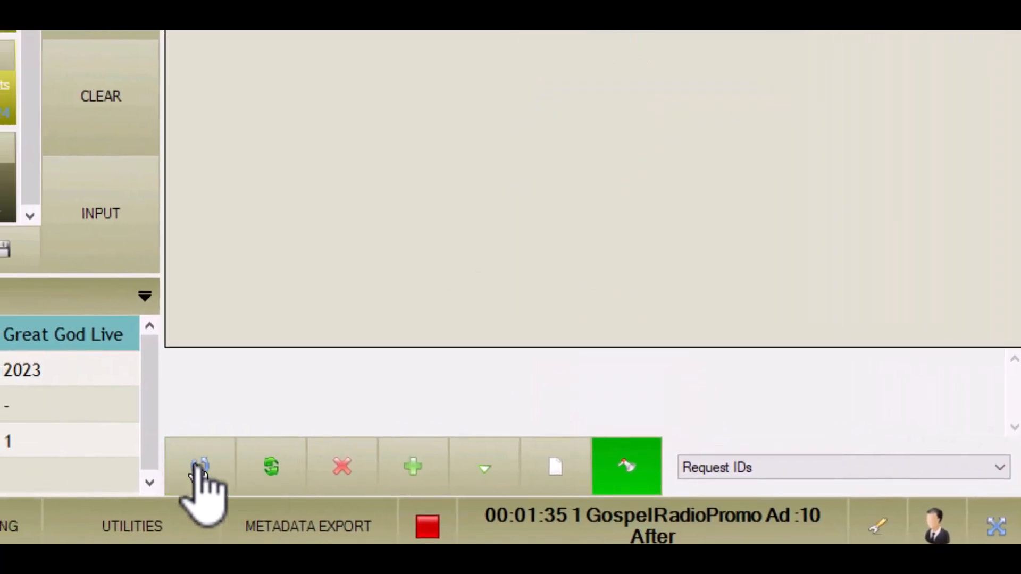
click(201, 468)
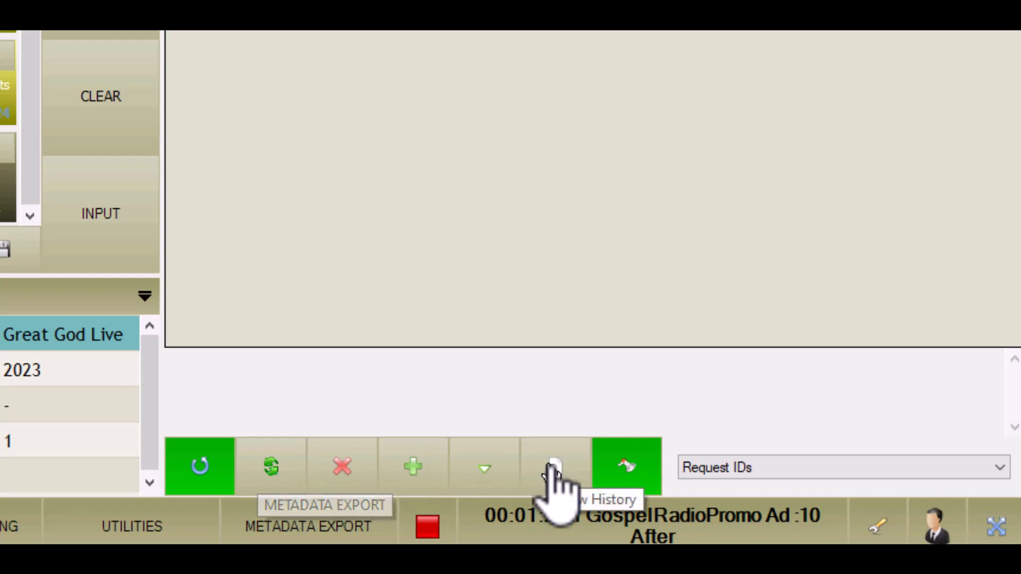
click(487, 473)
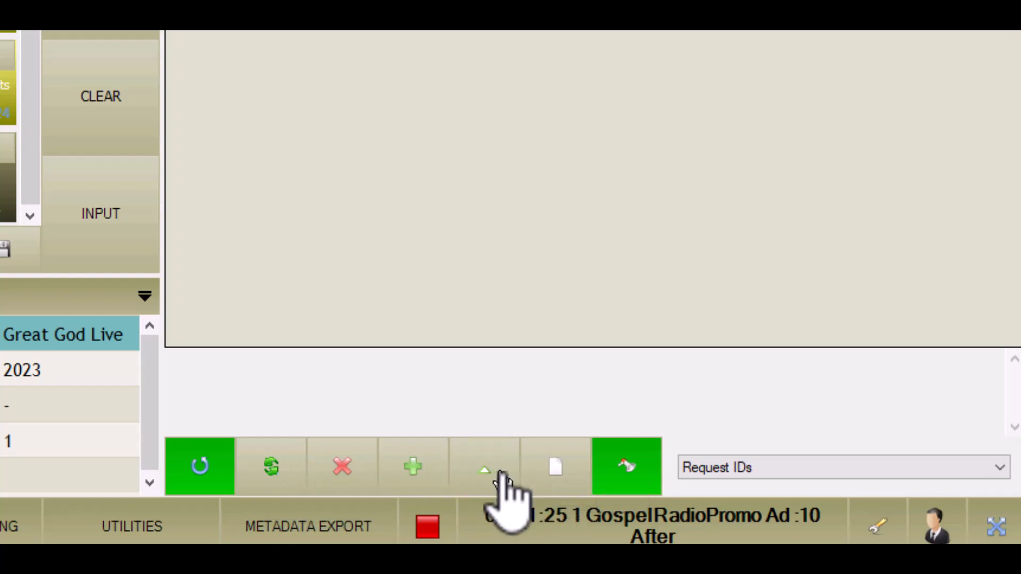
click(484, 482)
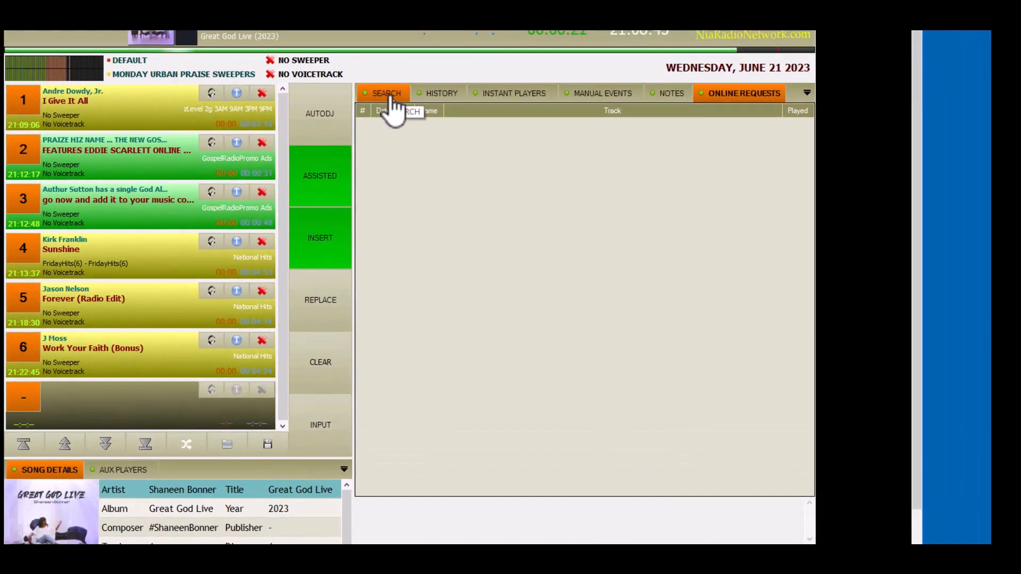
Find the track "So Good" by 1 Sol in the track search and add it to the requests queue
click(391, 104)
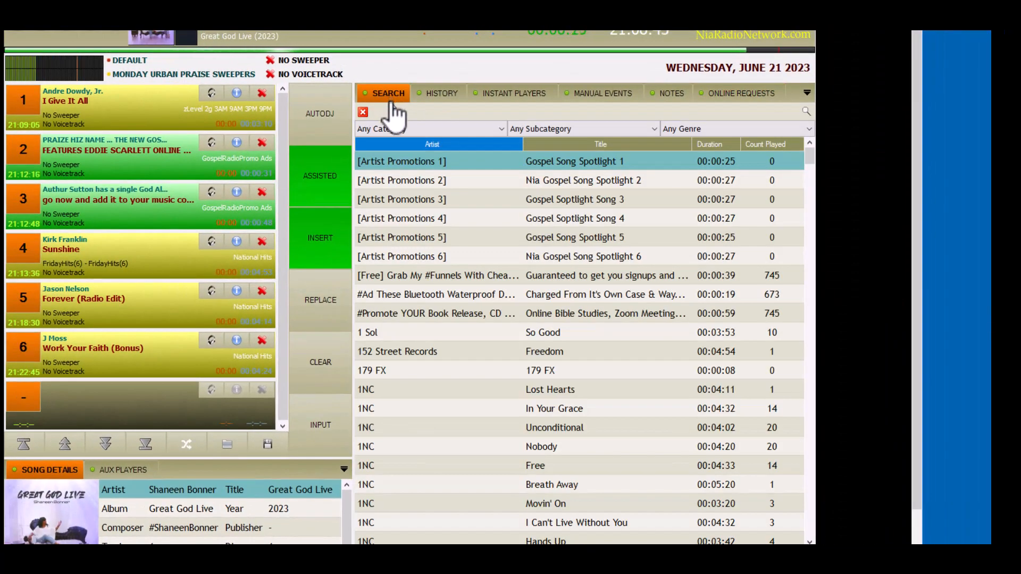
click(419, 334)
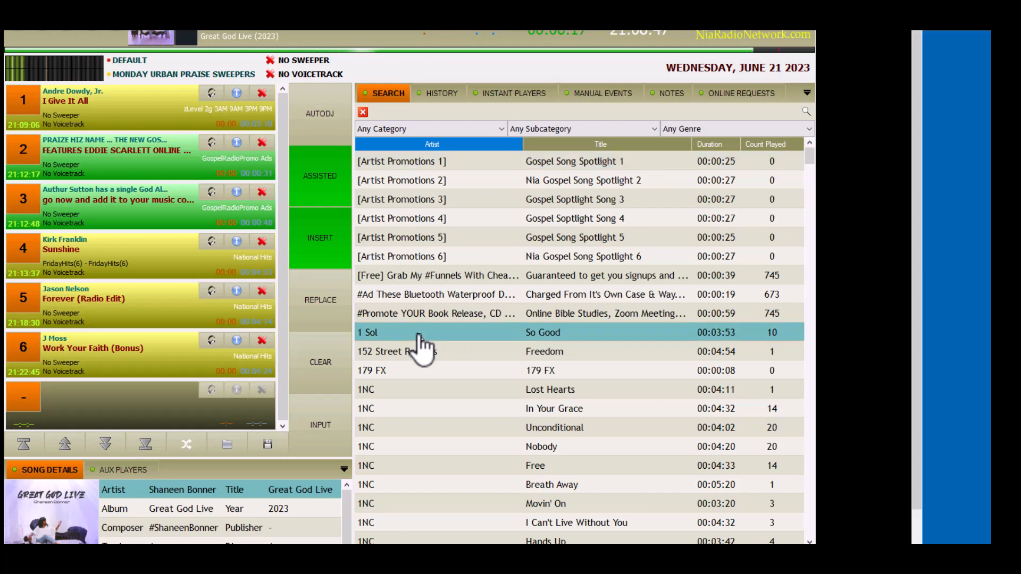
right_click(419, 341)
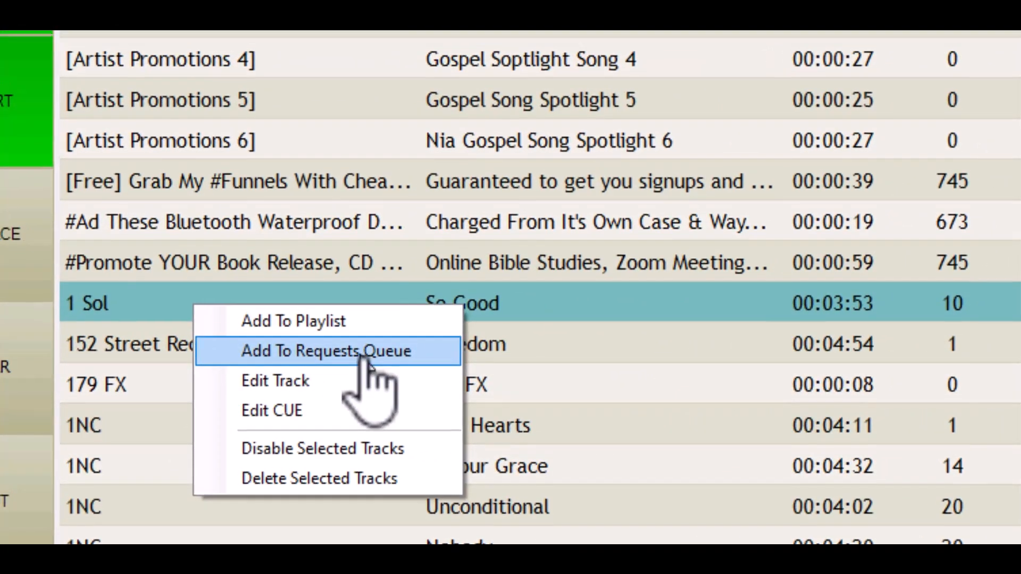
click(322, 343)
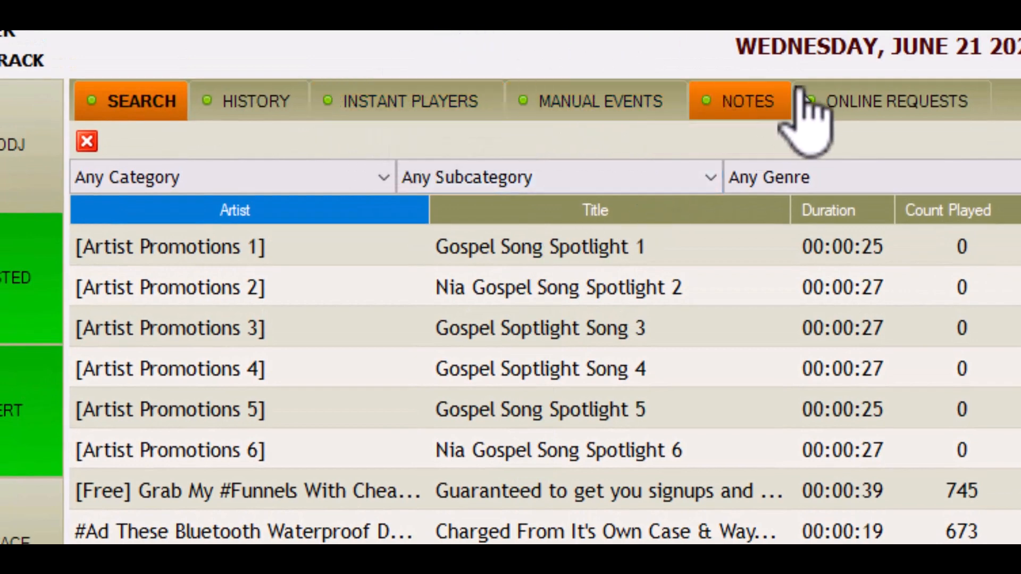
Return to Online Requests and turn on automatic adding of queued requests to the playlist
click(829, 112)
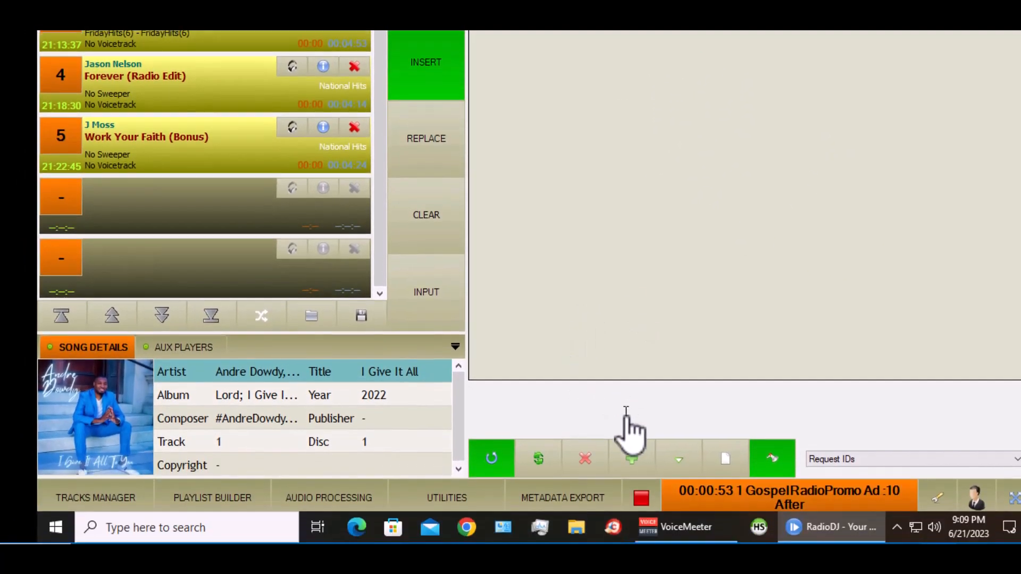
click(633, 461)
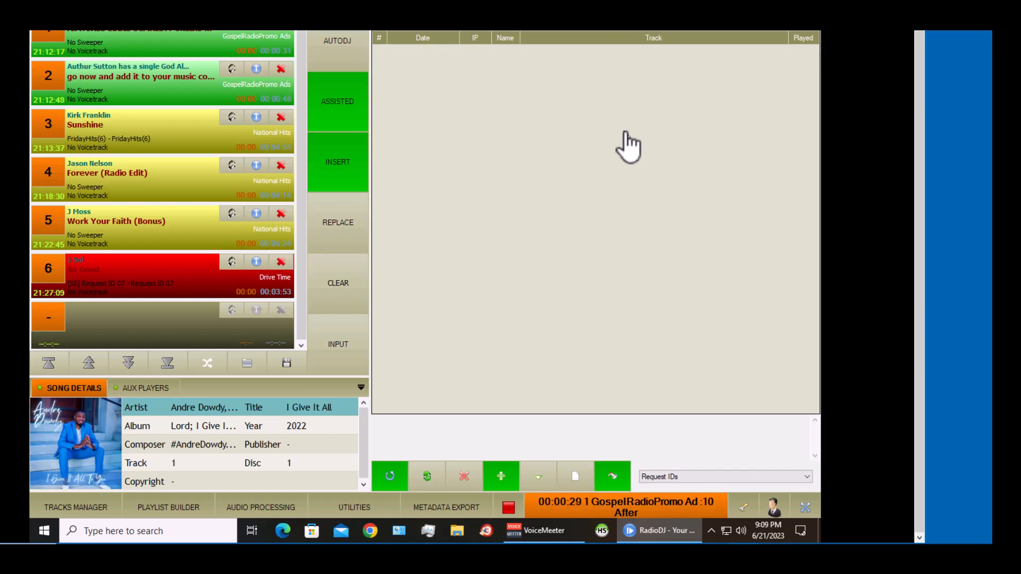
scroll(628, 147, up, 3)
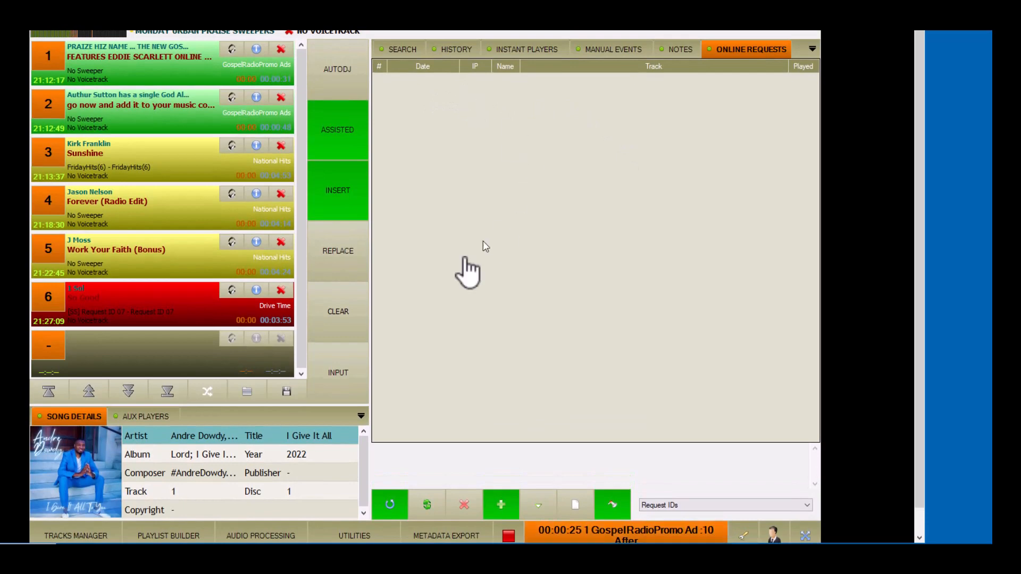
scroll(422, 98, up, 1)
scroll(422, 98, up, 2)
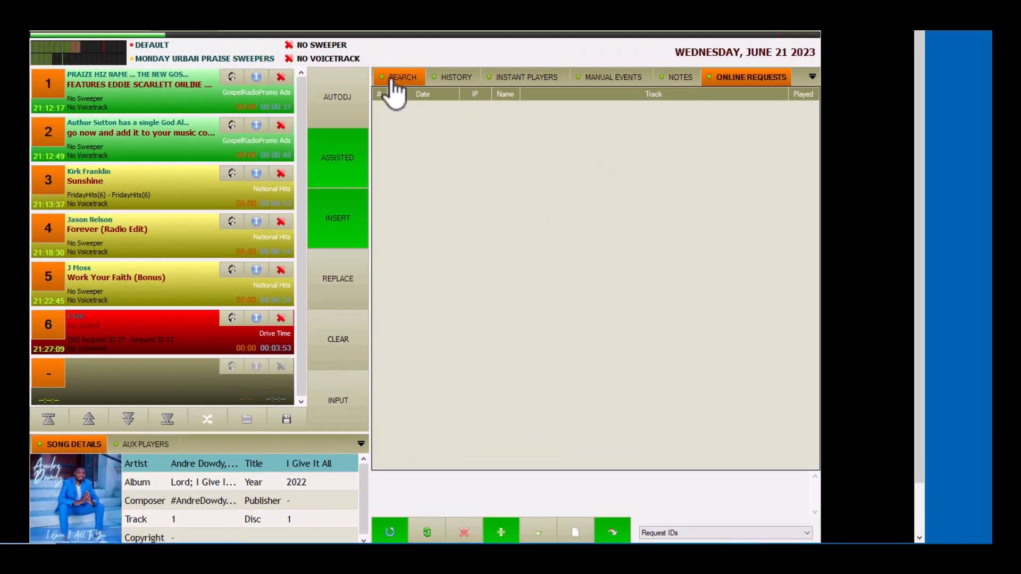
Show the play history, and view the Audio Processing settings without saving changes
click(405, 79)
click(457, 79)
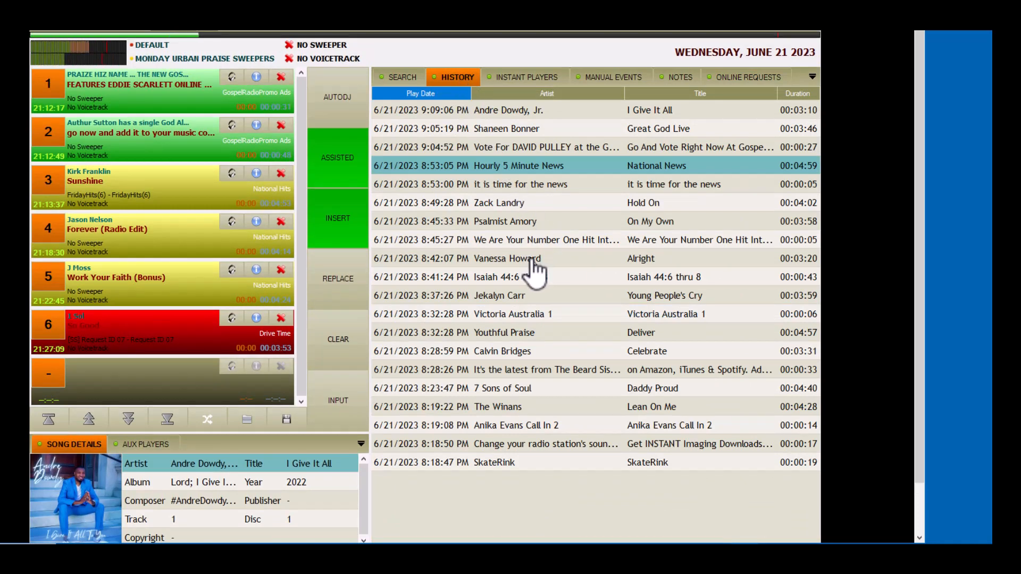
scroll(437, 421, down, 2)
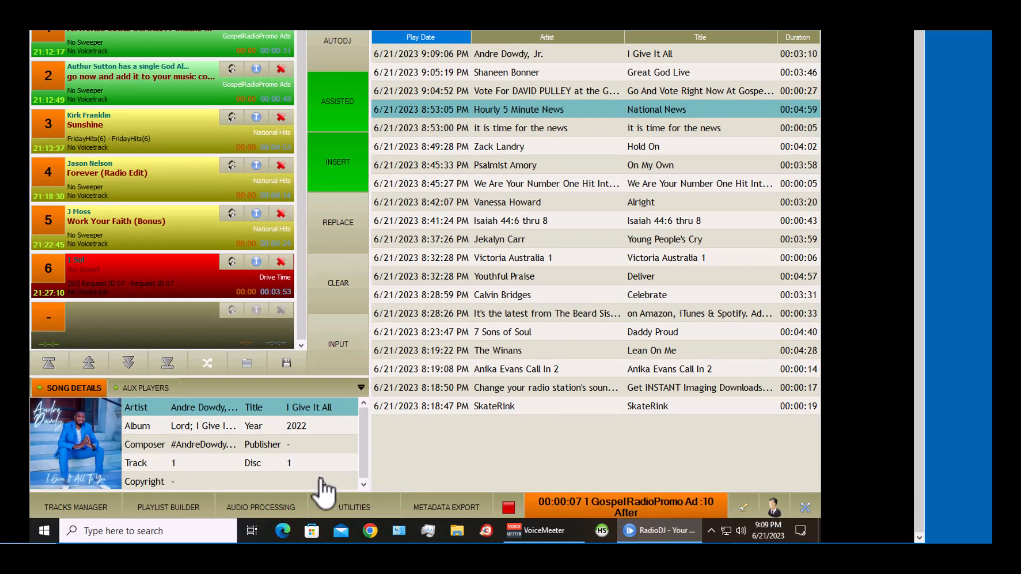
click(263, 508)
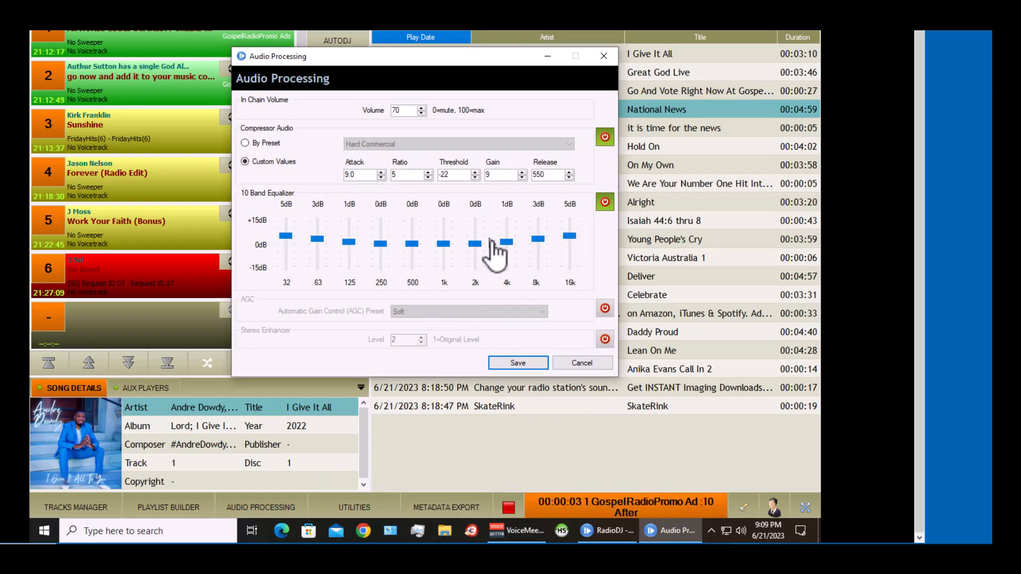
click(583, 363)
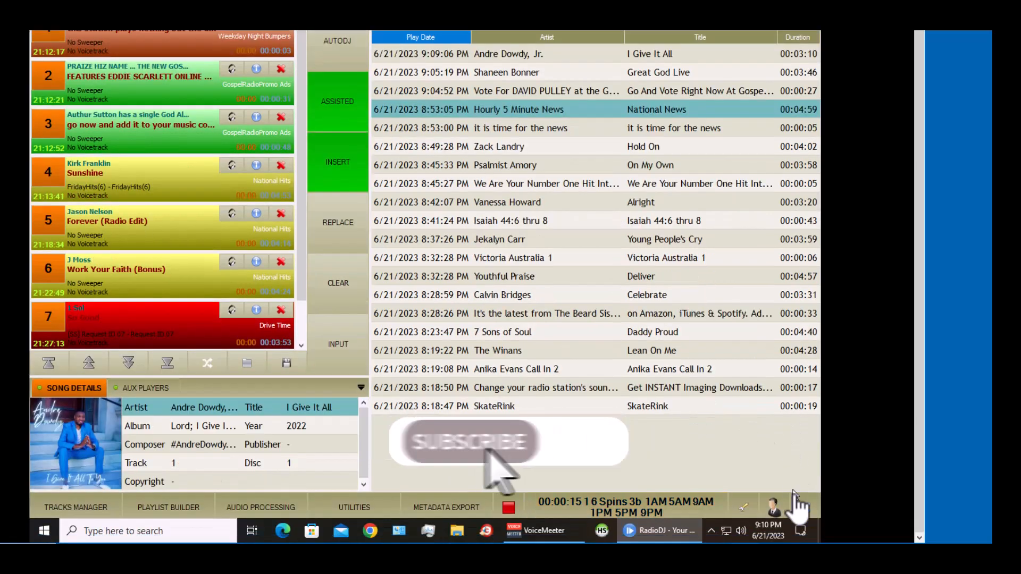
Bring up the running RadioDJ v2.0.3.9 instance to compare its main window, and minimize it again
click(711, 531)
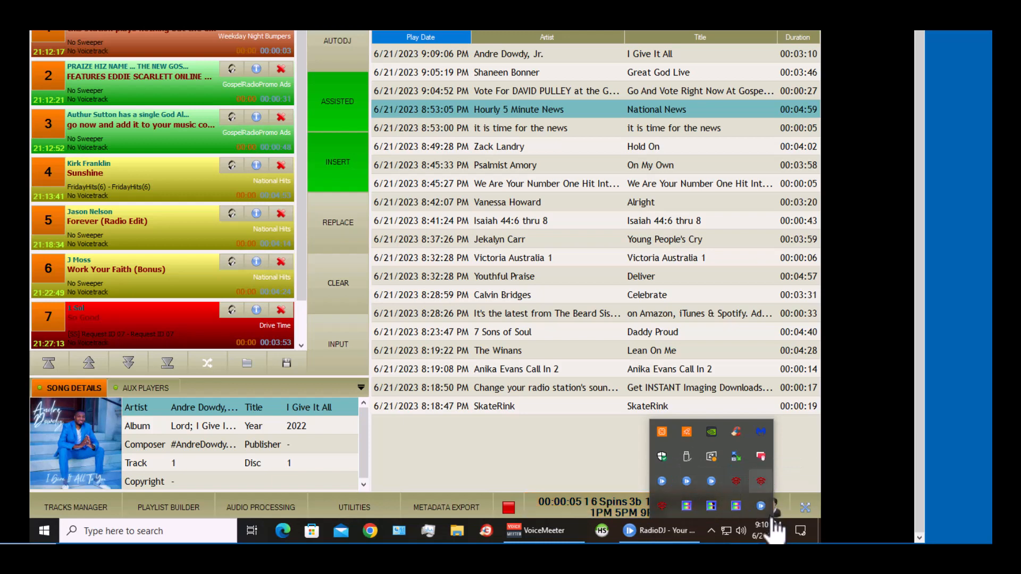
click(662, 482)
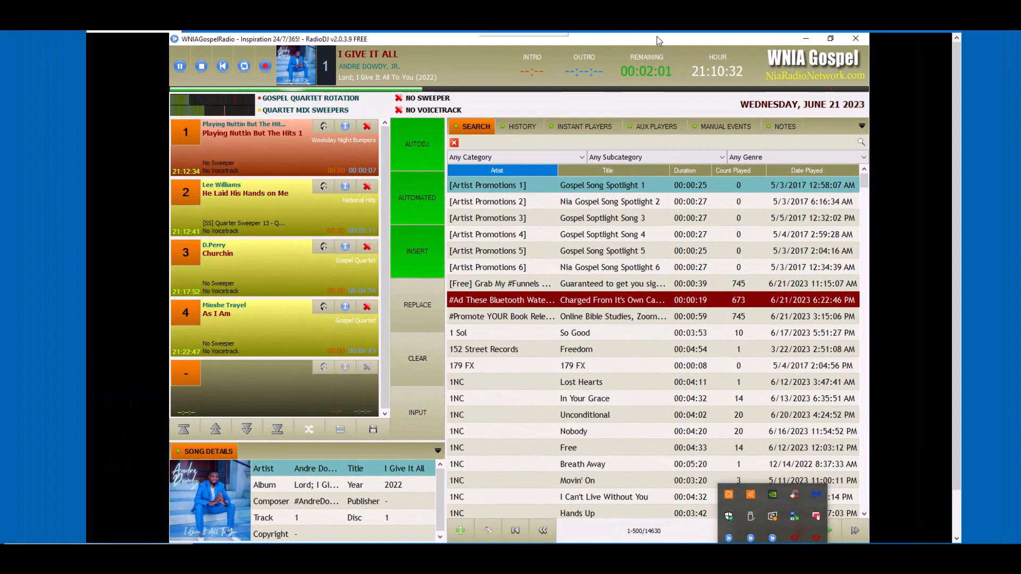
click(659, 41)
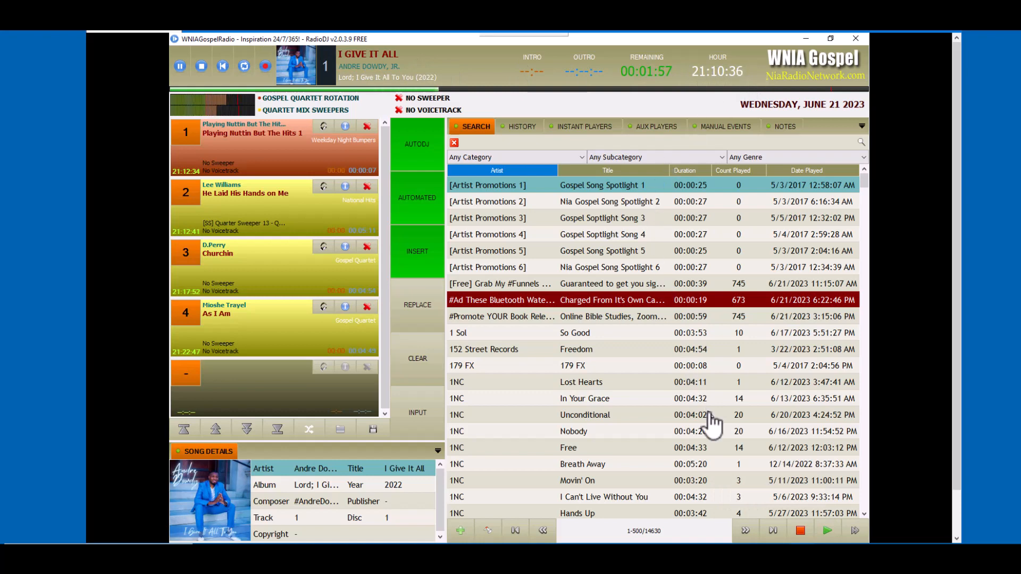
scroll(709, 422, down, 2)
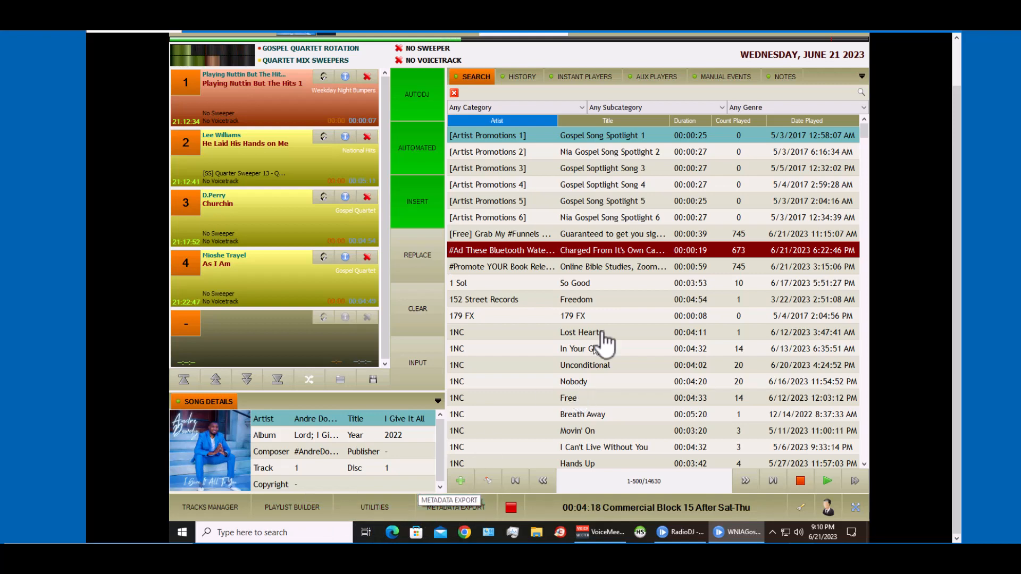
scroll(829, 121, up, 2)
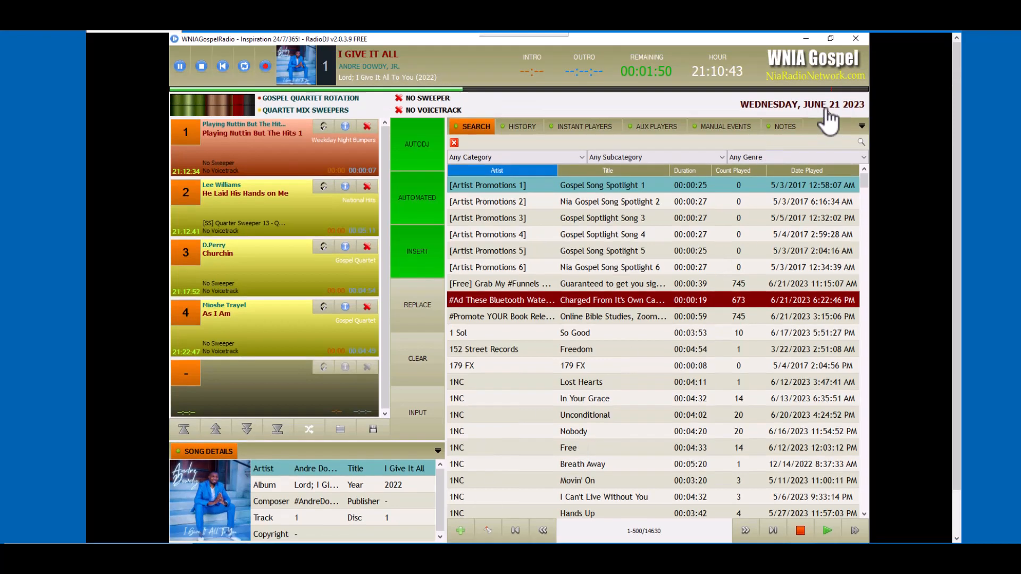
click(806, 41)
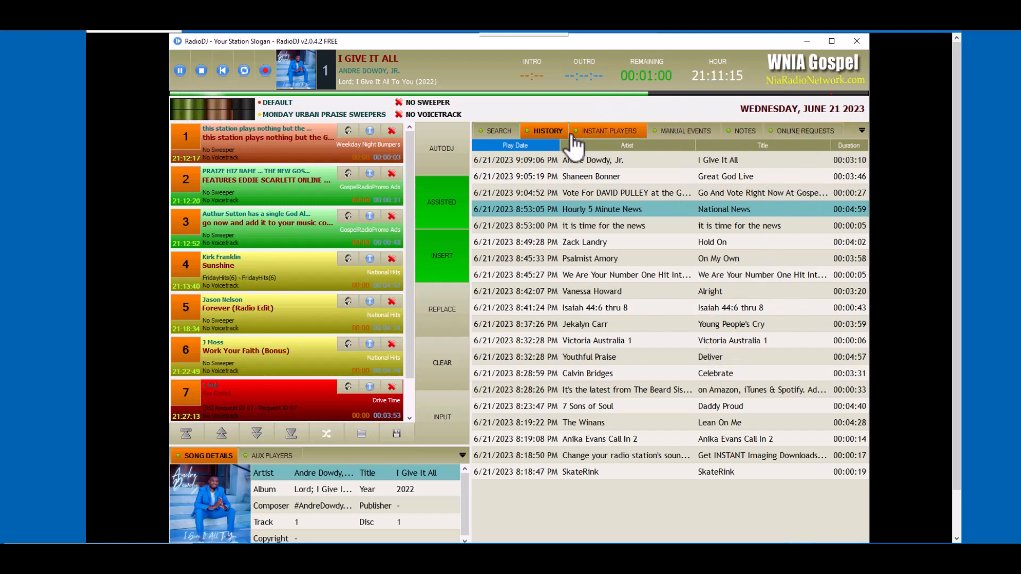
Review the custom title, file and web export settings in RadioDJ v2.0.4.2's Metadata Export, and close it without saving
scroll(633, 445, down, 2)
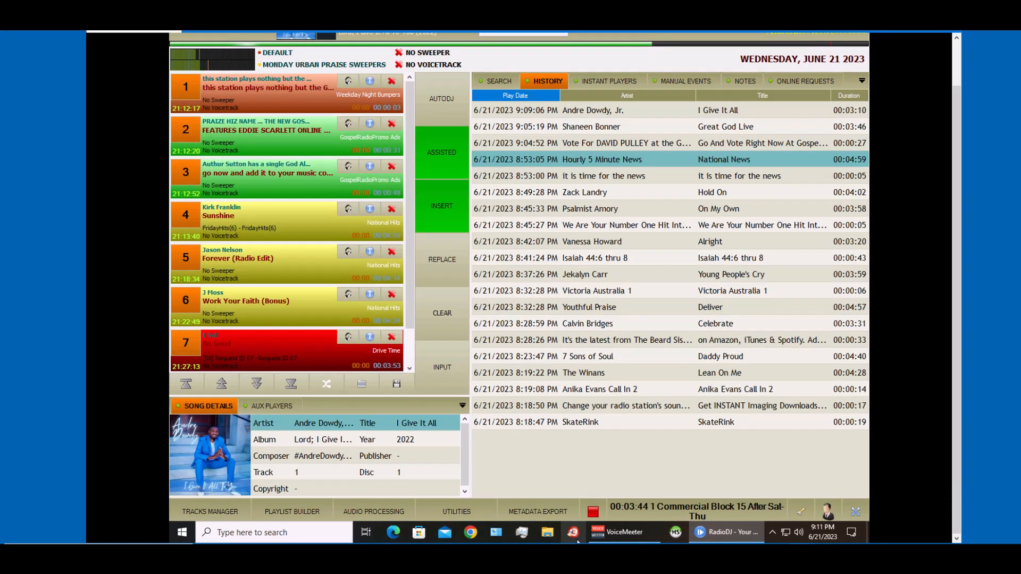
click(536, 514)
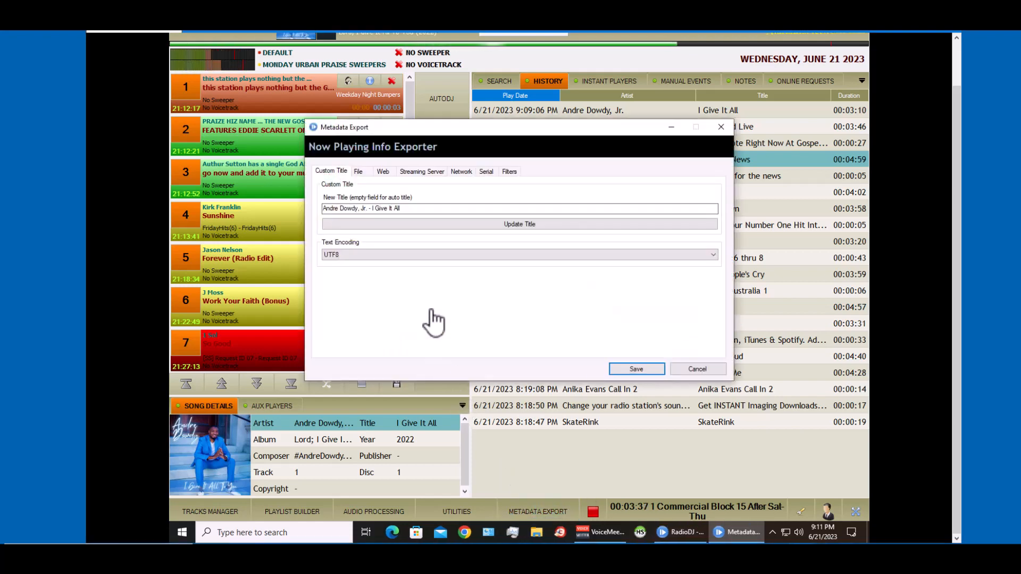
click(358, 171)
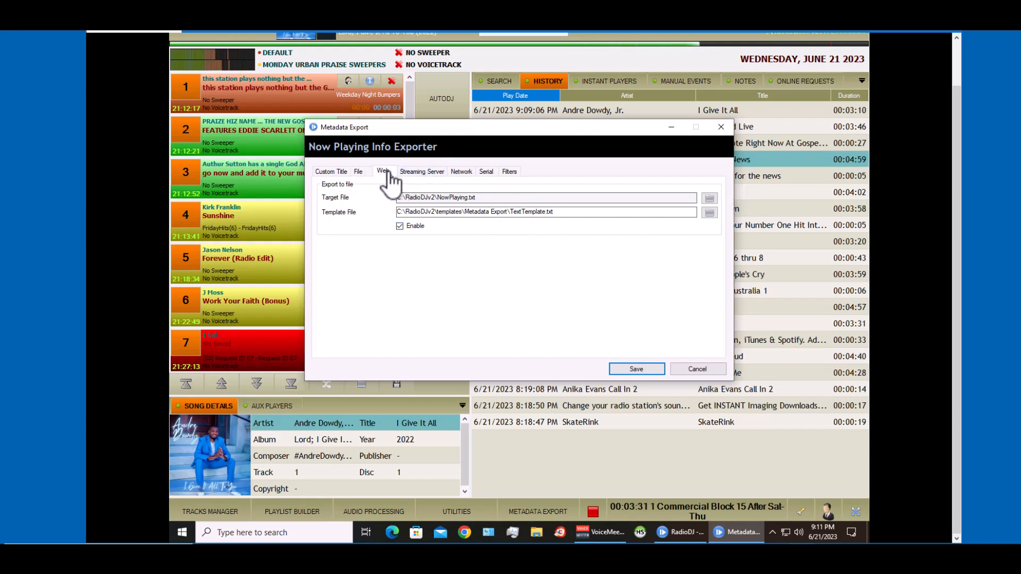
click(384, 172)
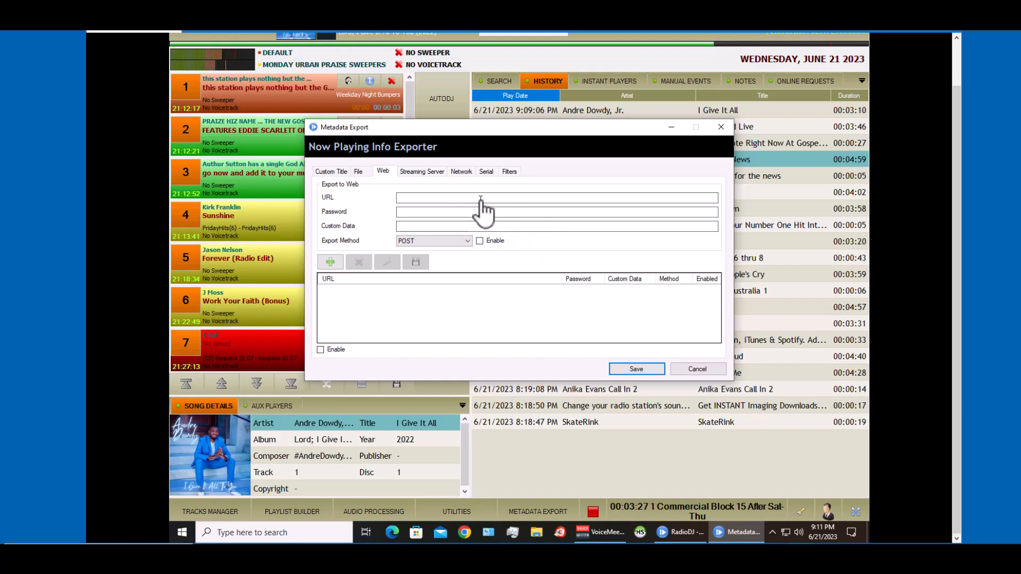
click(697, 370)
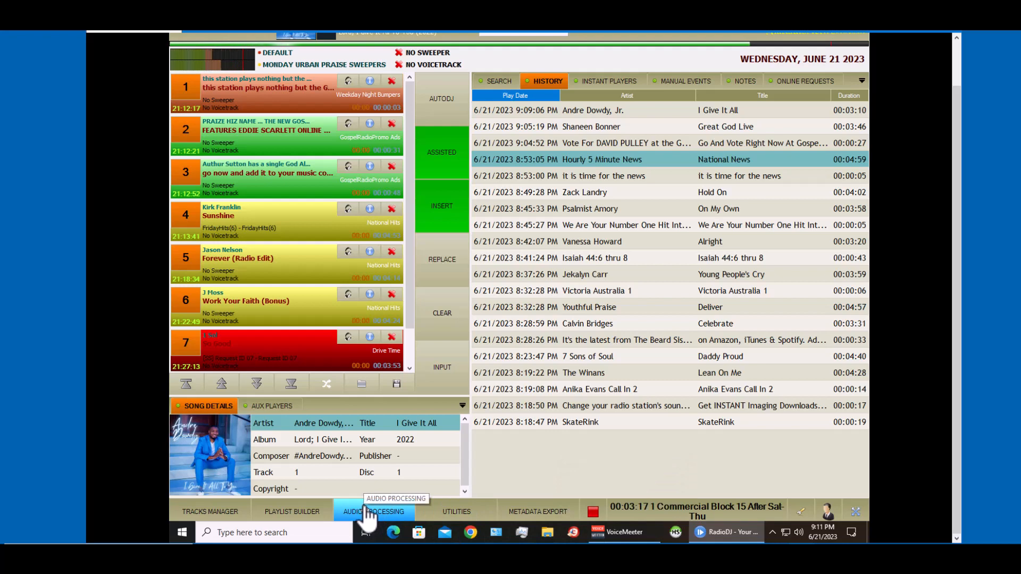
Open the Tracks Manager, collapse its track editing pane to widen the track list, and close the window
click(223, 513)
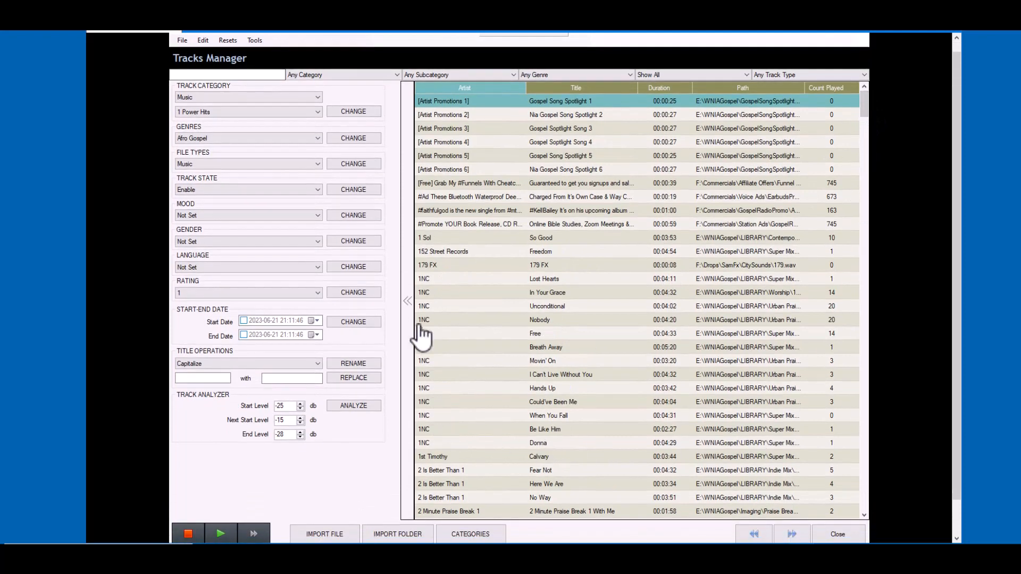
click(408, 302)
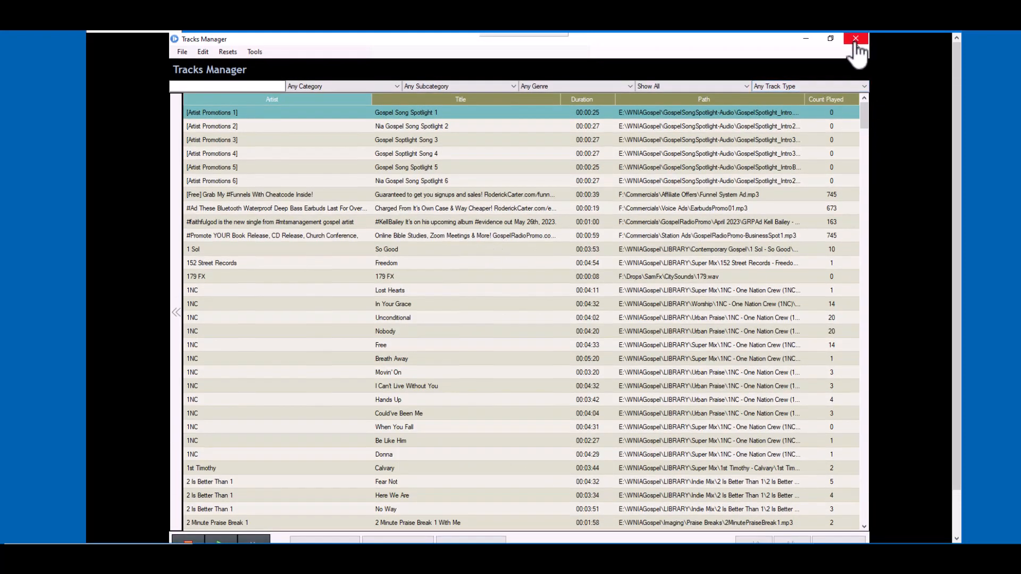
click(856, 41)
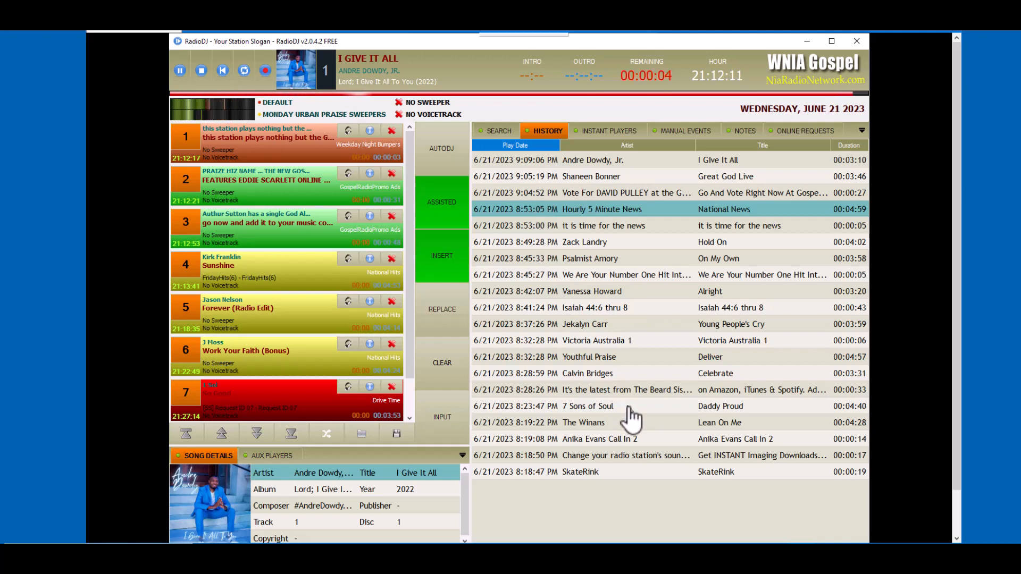
Minimize RadioDJ and open the STATIONS folder on drive C: in File Explorer
click(807, 41)
scroll(410, 459, down, 1)
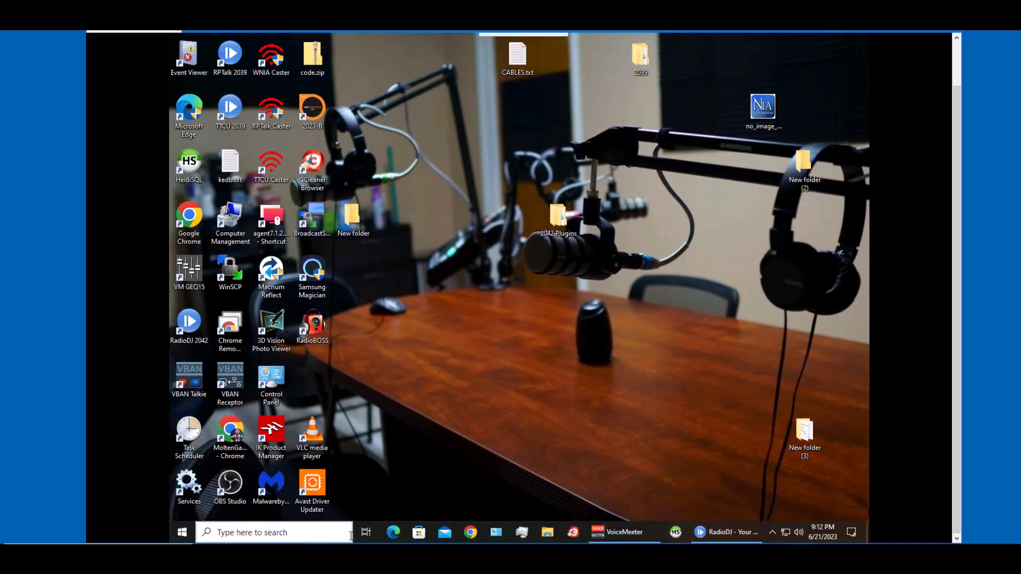
click(553, 535)
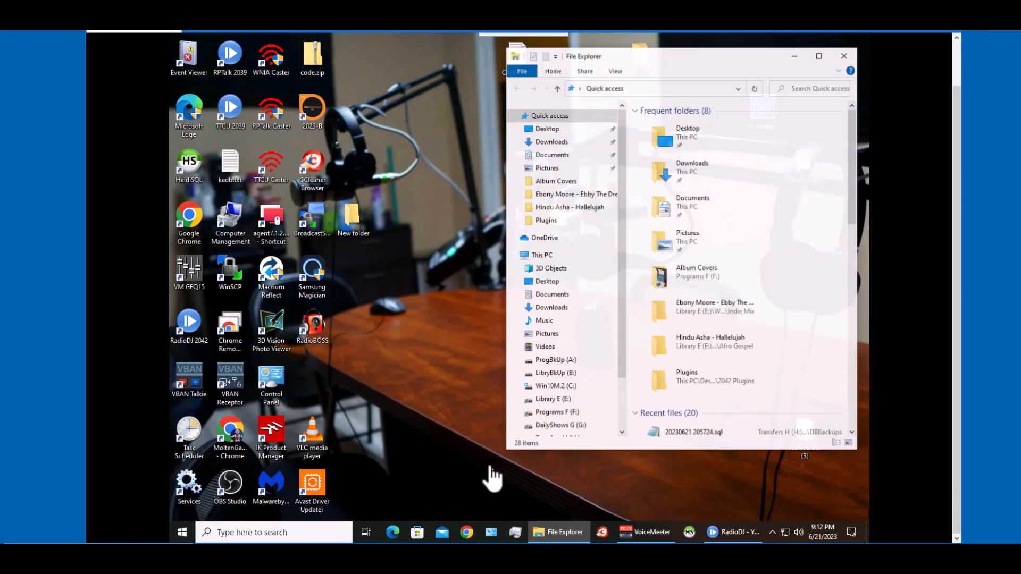
scroll(730, 132, up, 1)
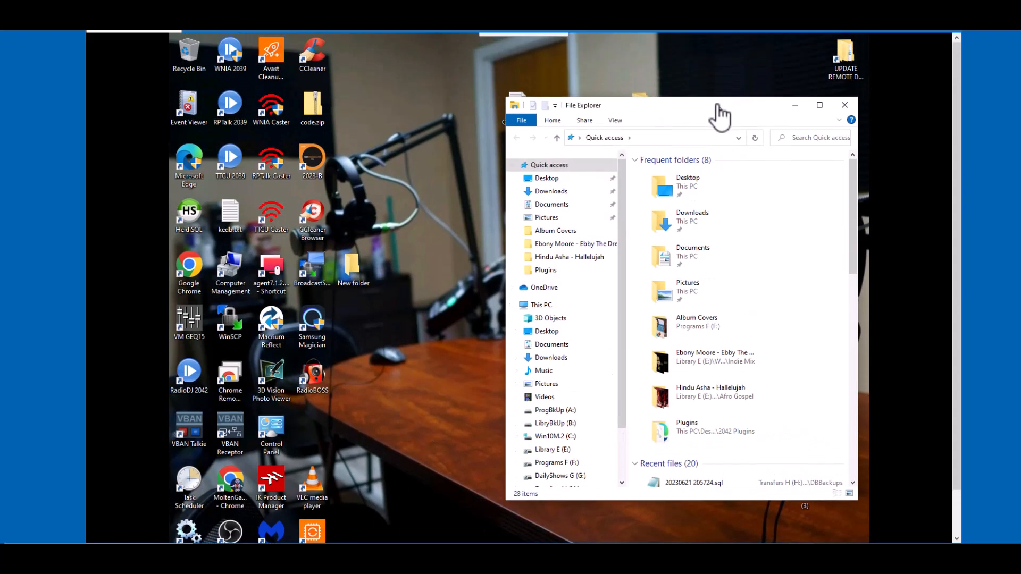
drag(721, 116, 513, 64)
scroll(342, 276, down, 2)
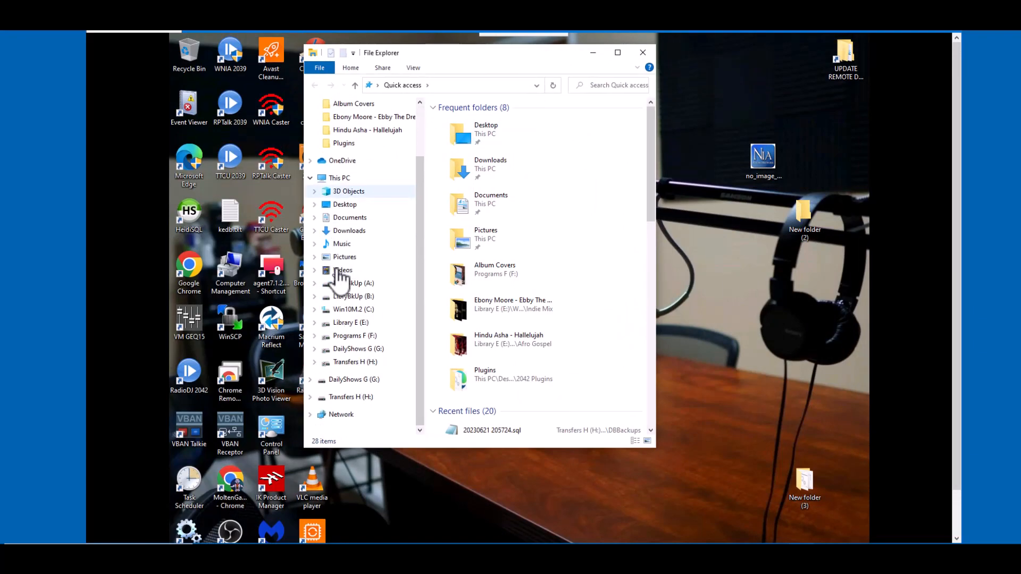
click(362, 310)
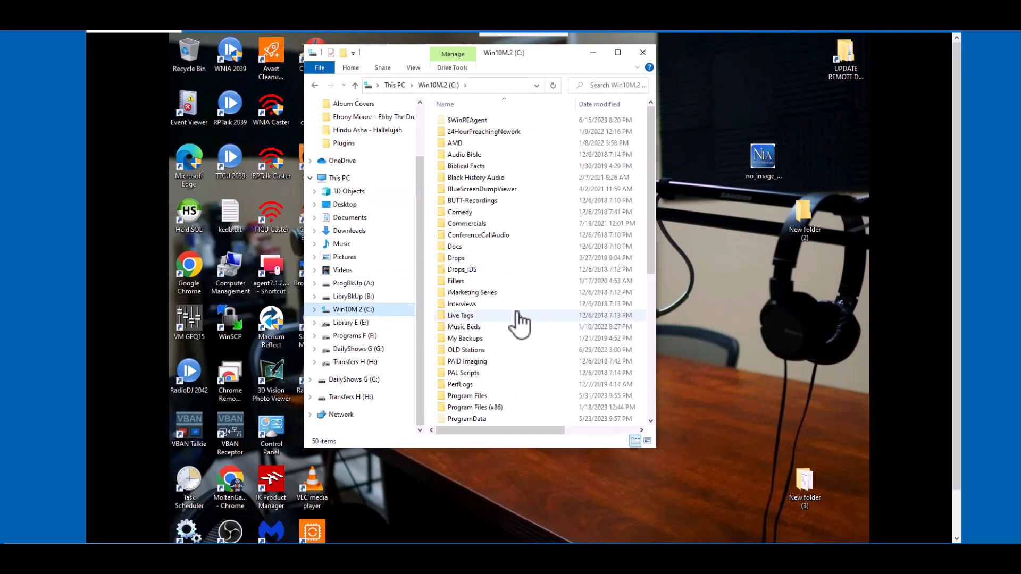
scroll(501, 341, down, 6)
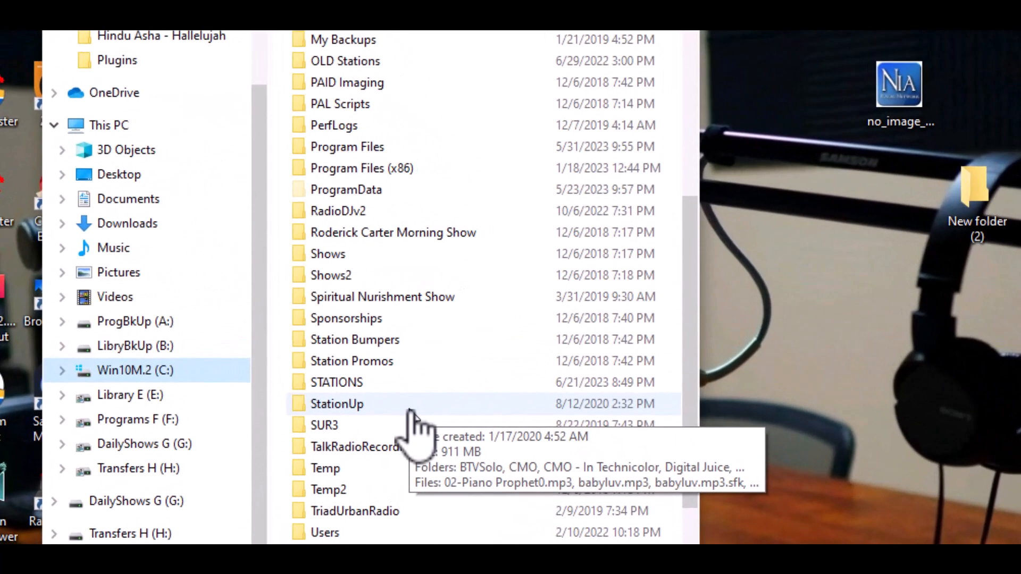
double_click(351, 383)
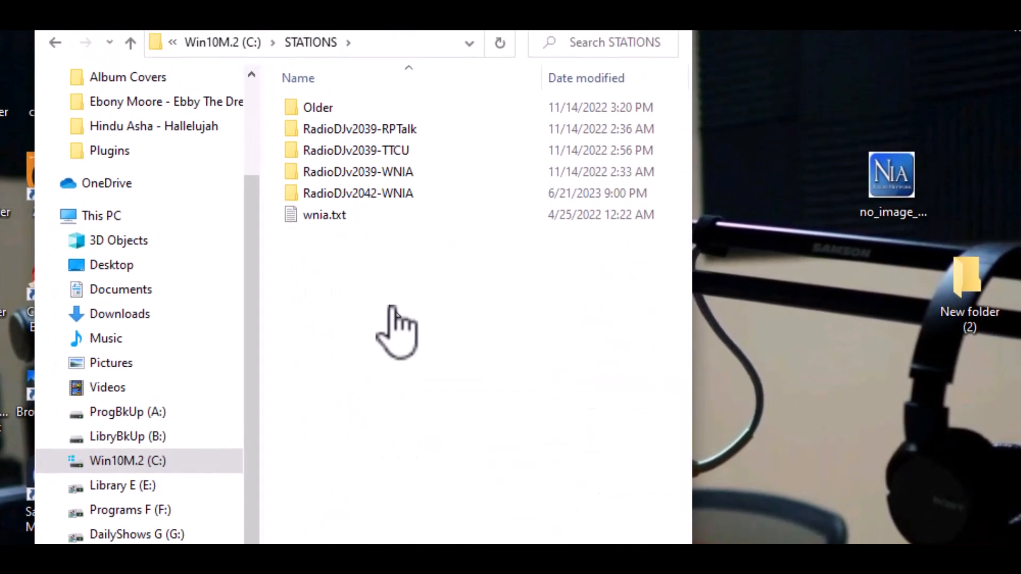
Look into the RadioDJv2042-WNIA folder, and open and close Database Setup.exe from RadioDJv2039-WNIA's Setup folder
double_click(367, 194)
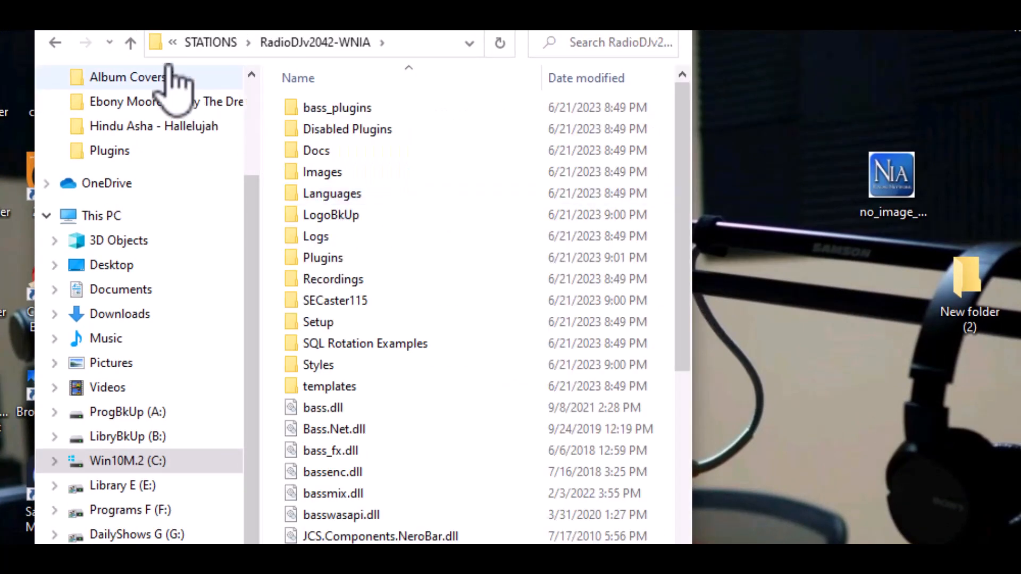
click(130, 43)
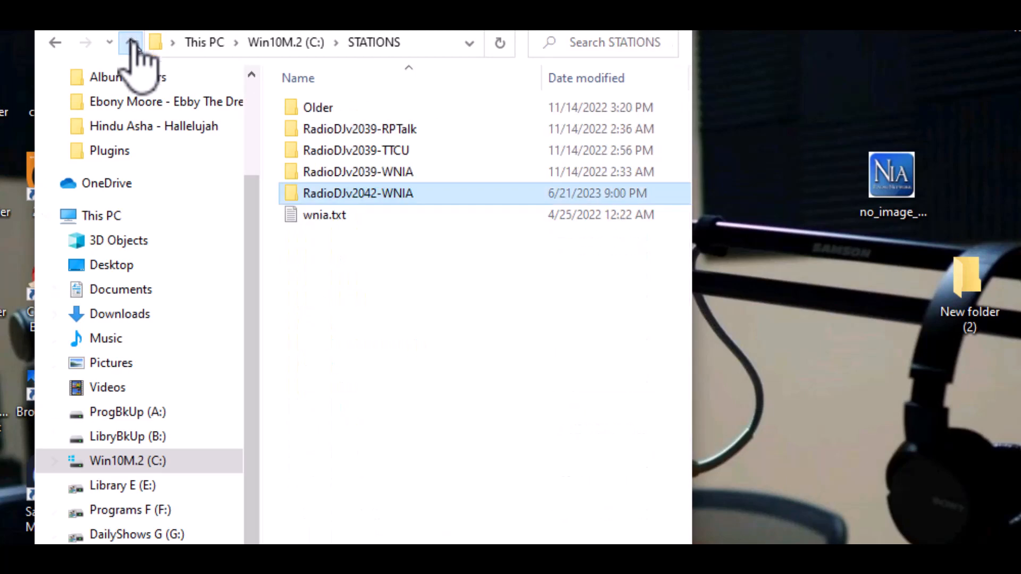
double_click(357, 172)
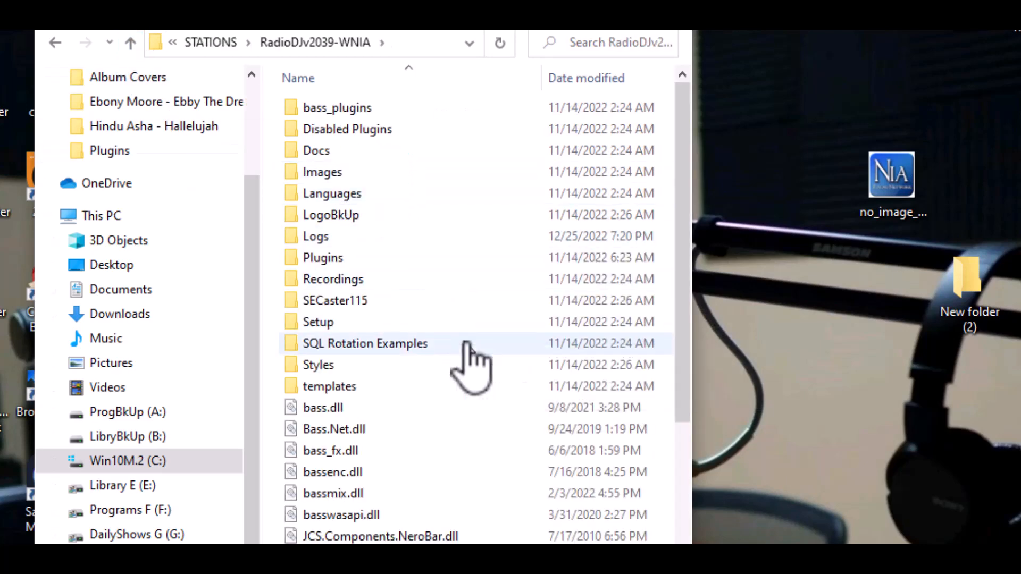
double_click(322, 330)
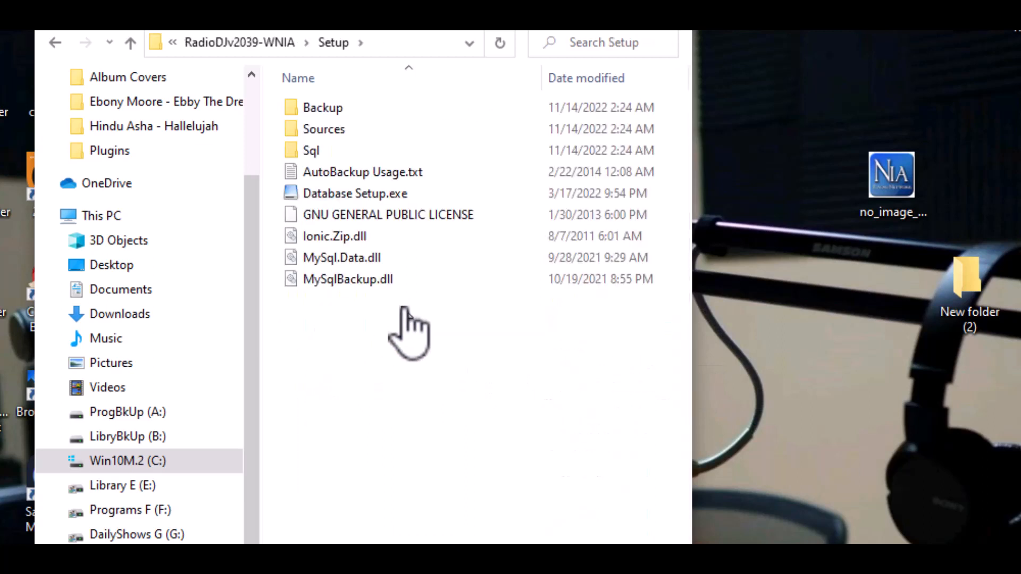
double_click(372, 194)
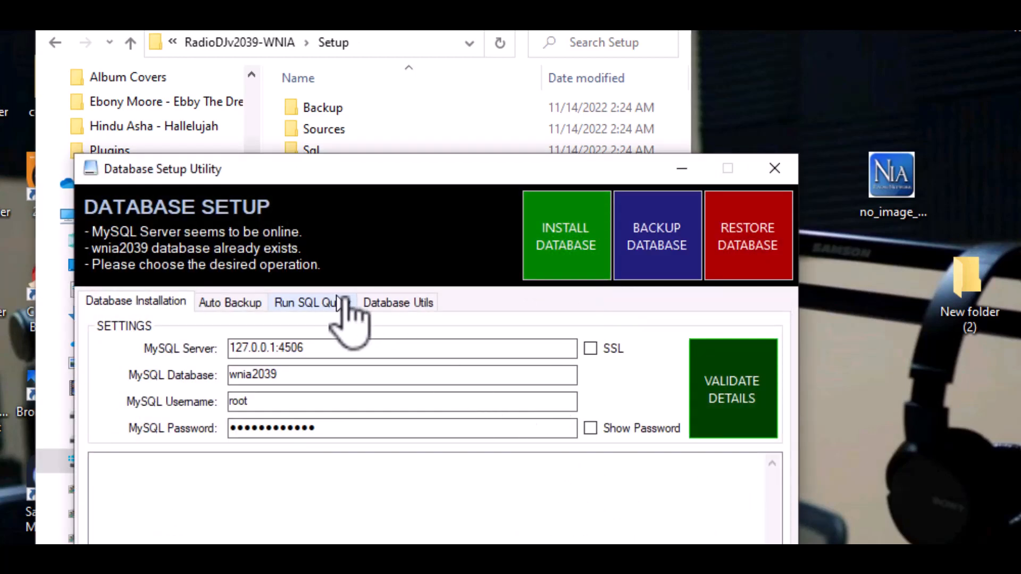
key(alt+F4)
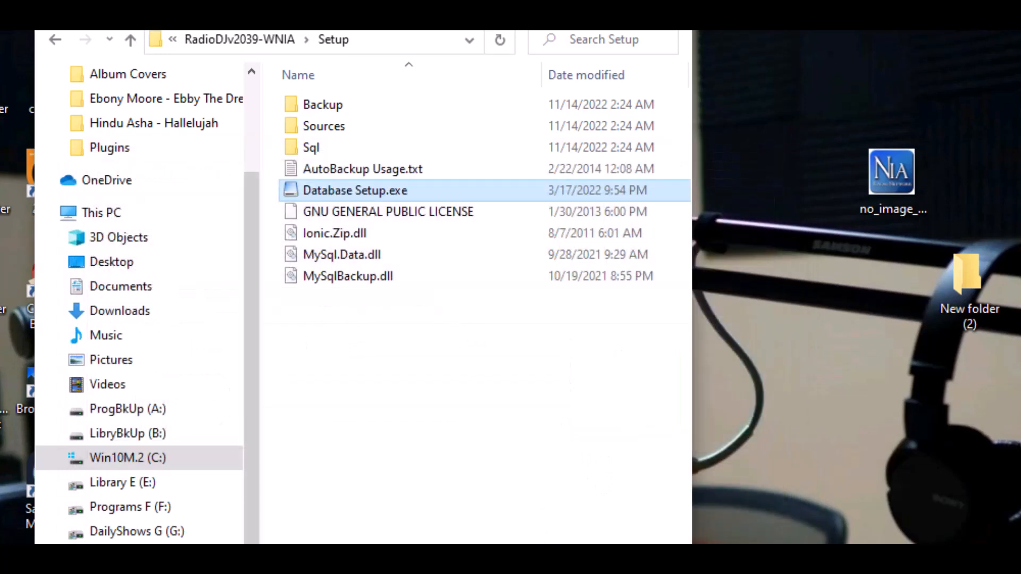
Return to STATIONS and open the Setup folder inside RadioDJv2042-WNIA
click(132, 42)
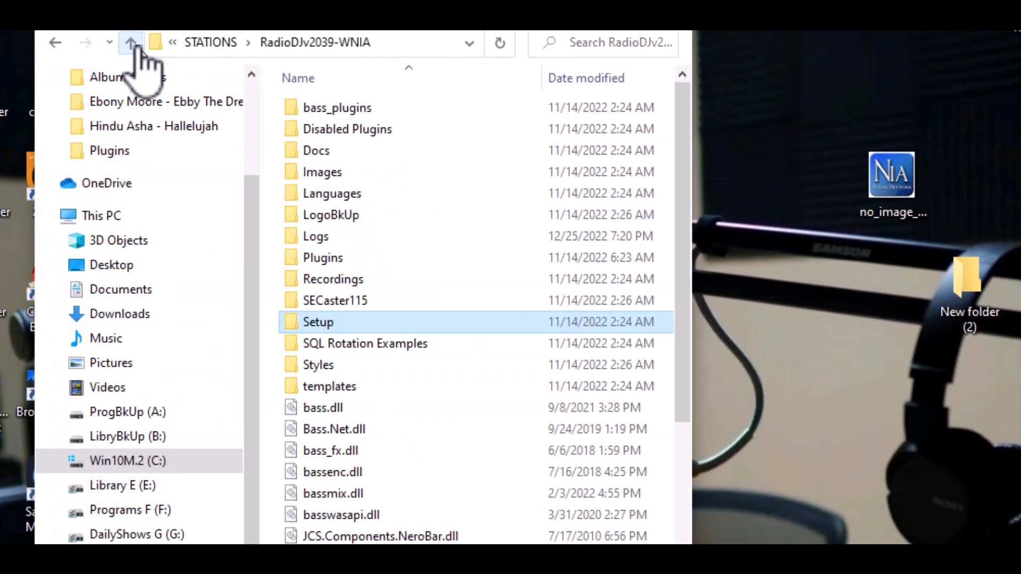
click(132, 44)
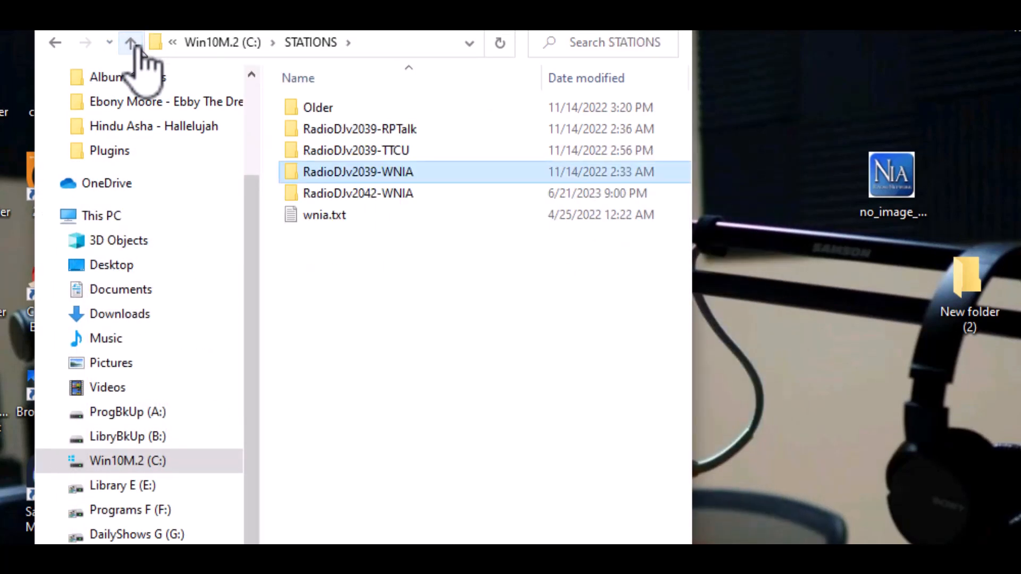
double_click(376, 194)
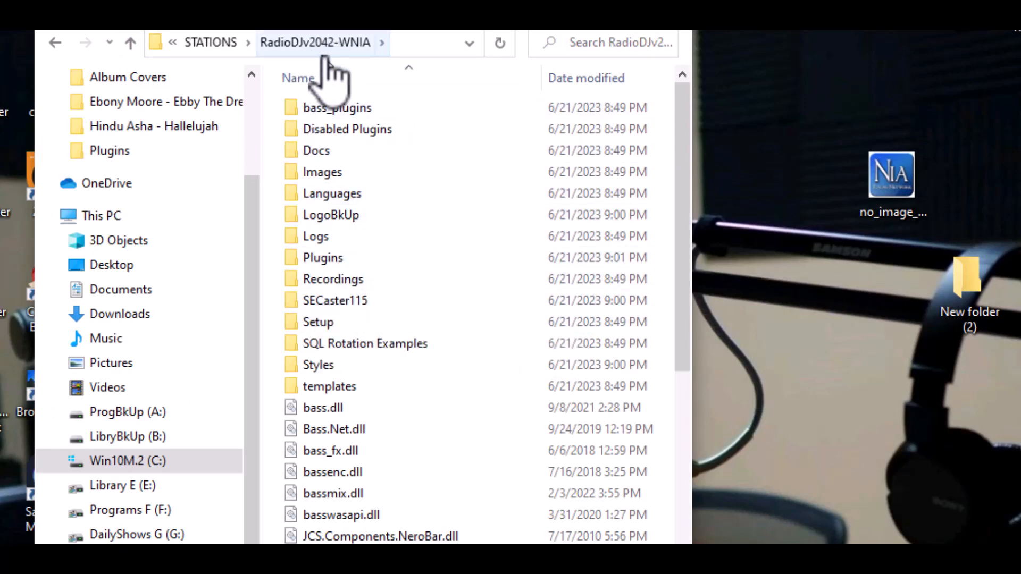
double_click(324, 325)
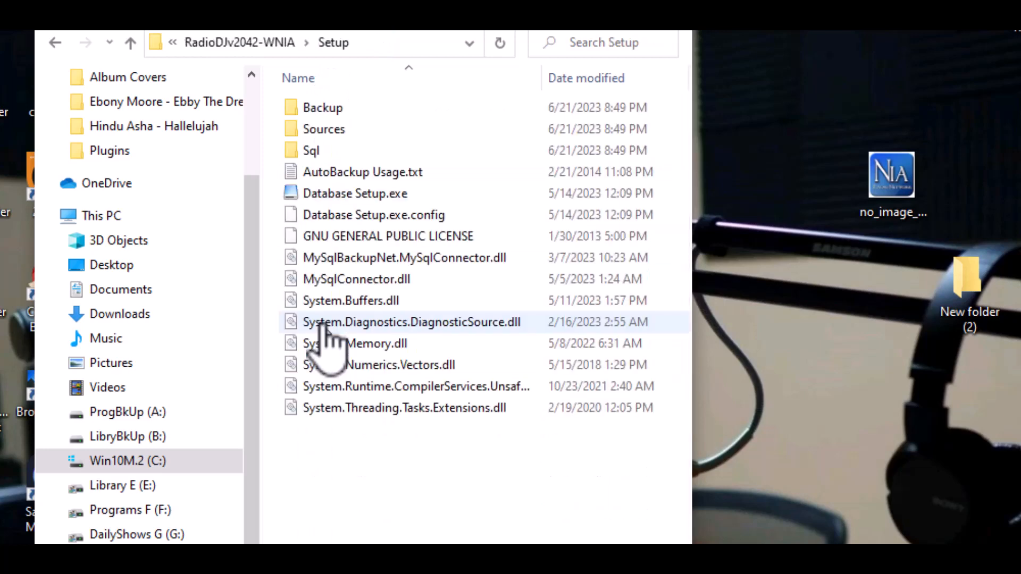
Launch Database Setup.exe, show its database utilities, and browse the available SQL update files without choosing one
click(336, 197)
double_click(336, 196)
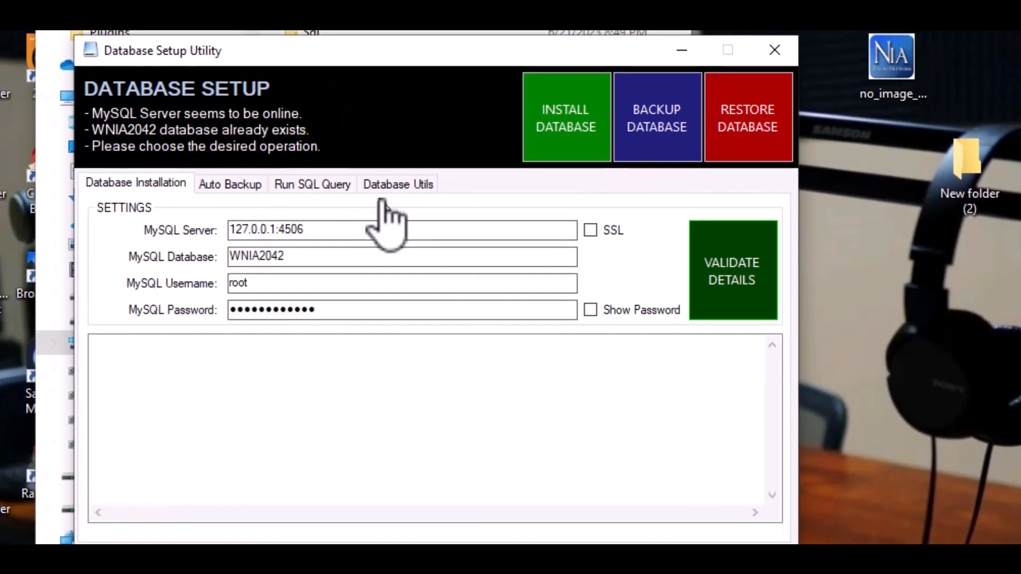
click(413, 184)
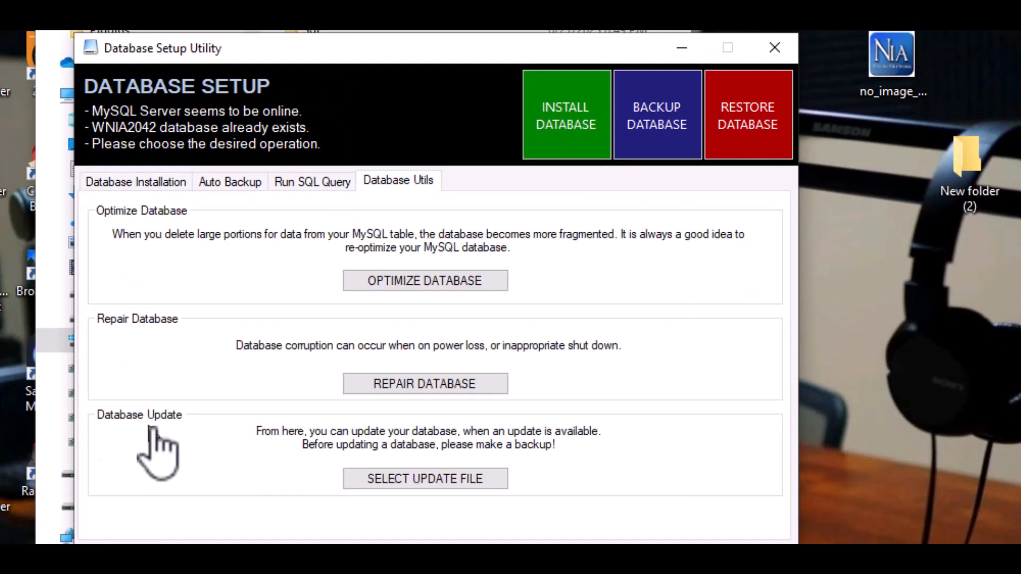
click(427, 478)
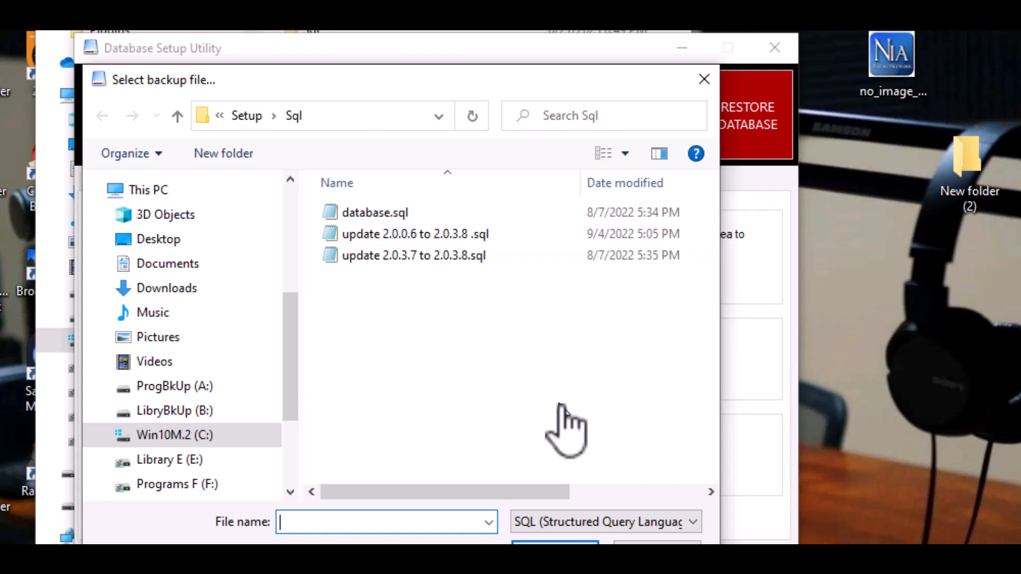
key(Escape)
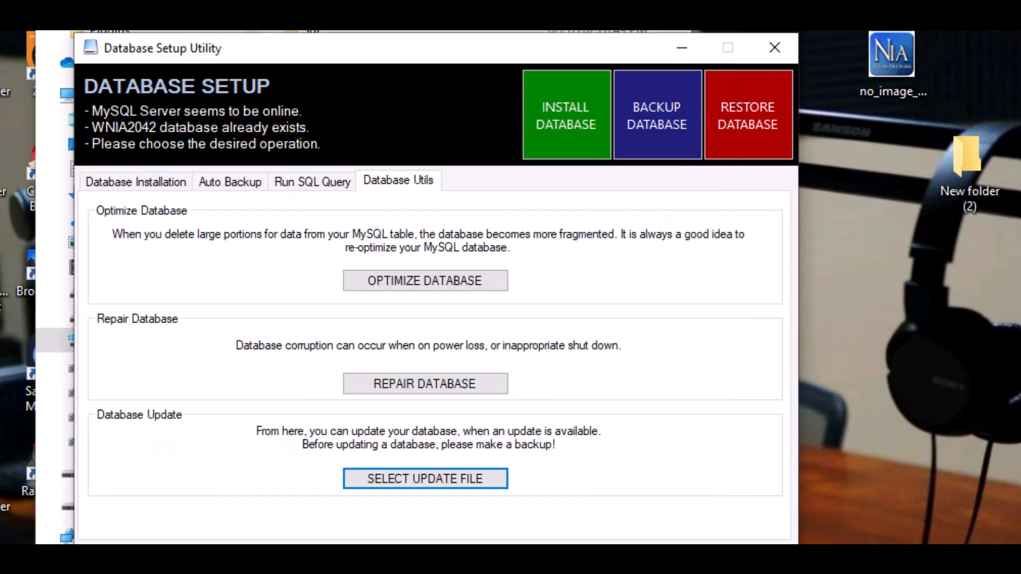
Optimize and then repair the WNIA2042 database, dismissing the message after each operation
click(455, 285)
click(452, 400)
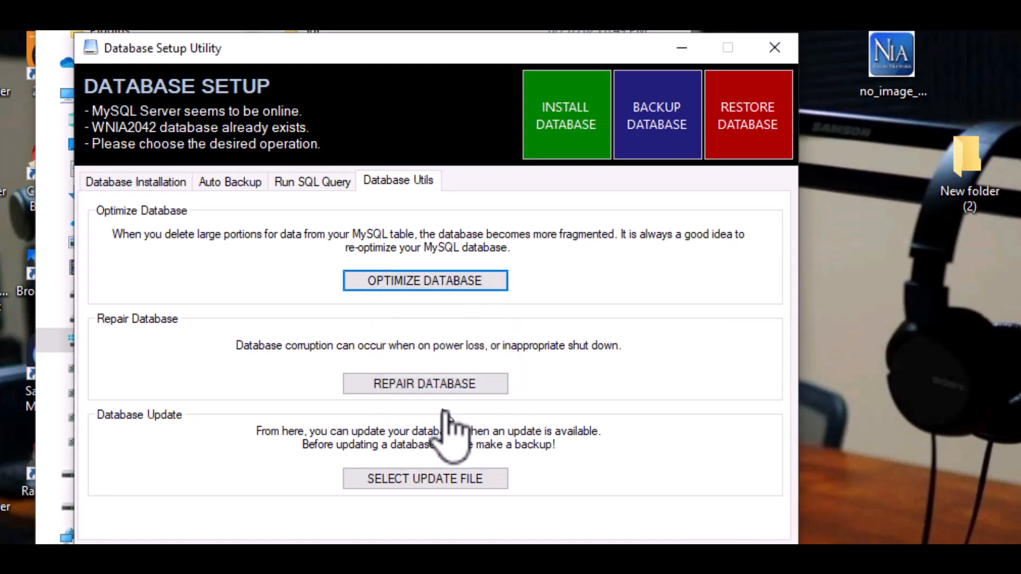
click(442, 387)
click(456, 401)
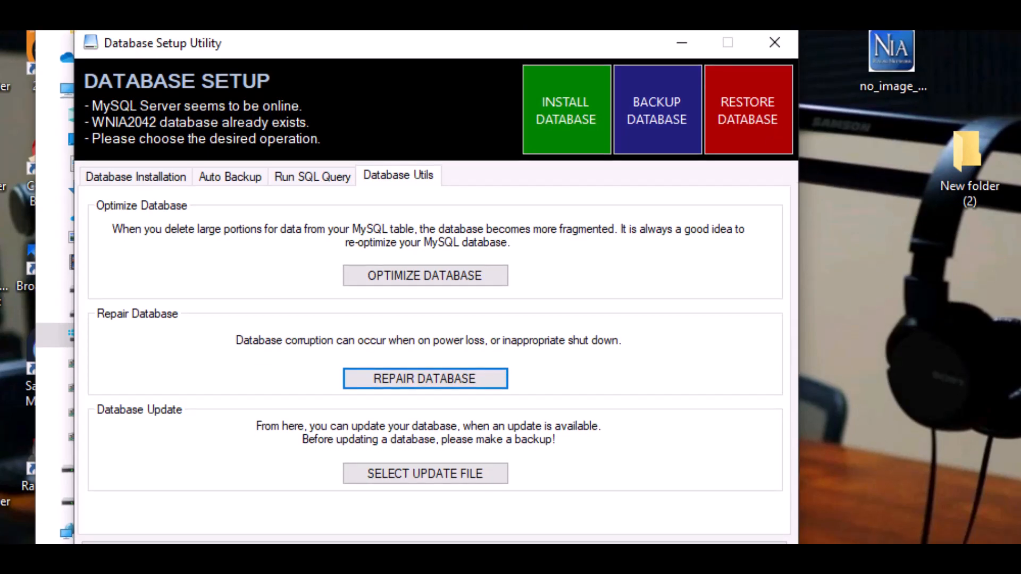
Exit the Database Setup Utility, close the Setup folder window, and bring RadioDJ back on screen
click(755, 559)
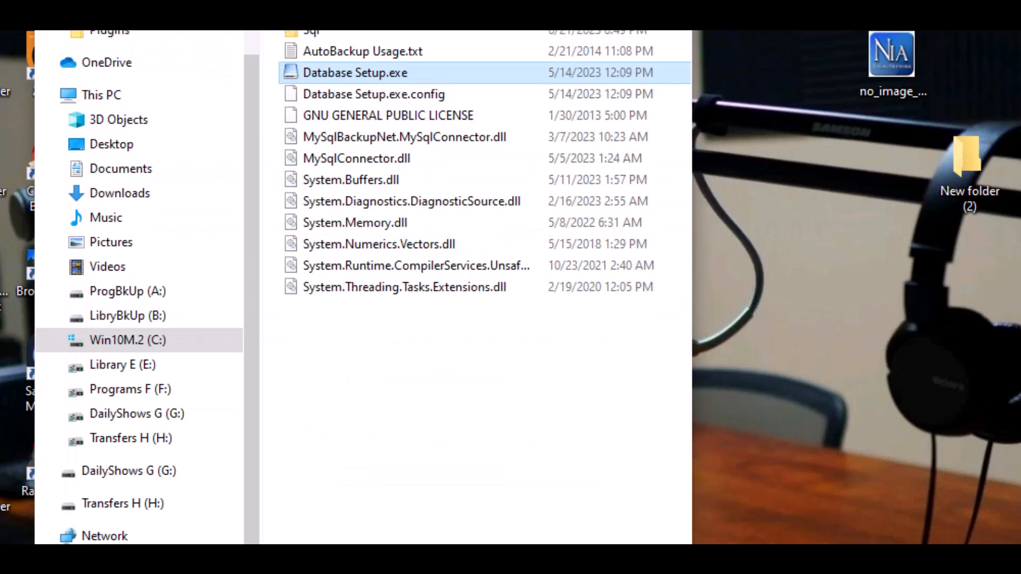
click(678, 32)
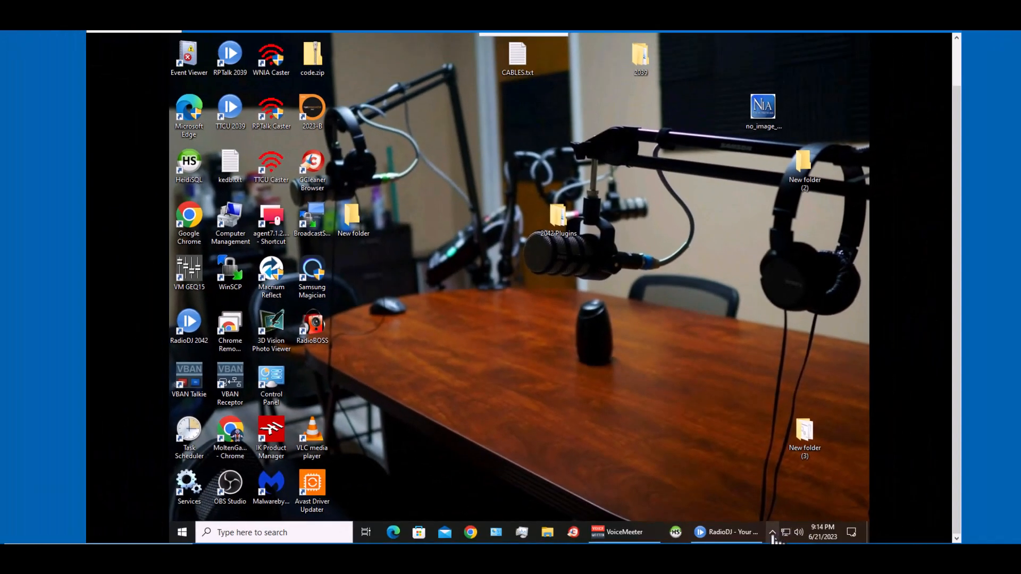
click(727, 532)
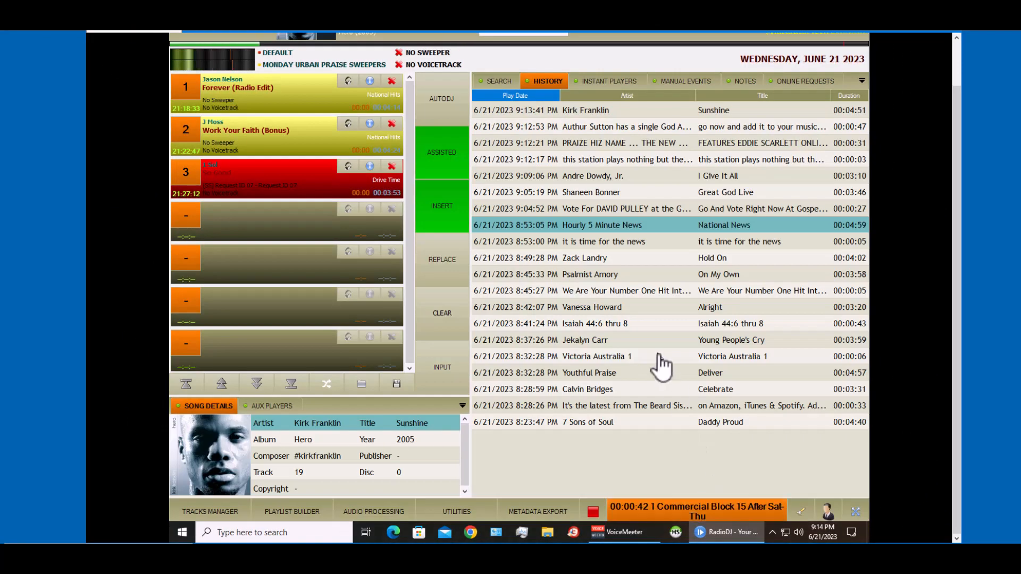